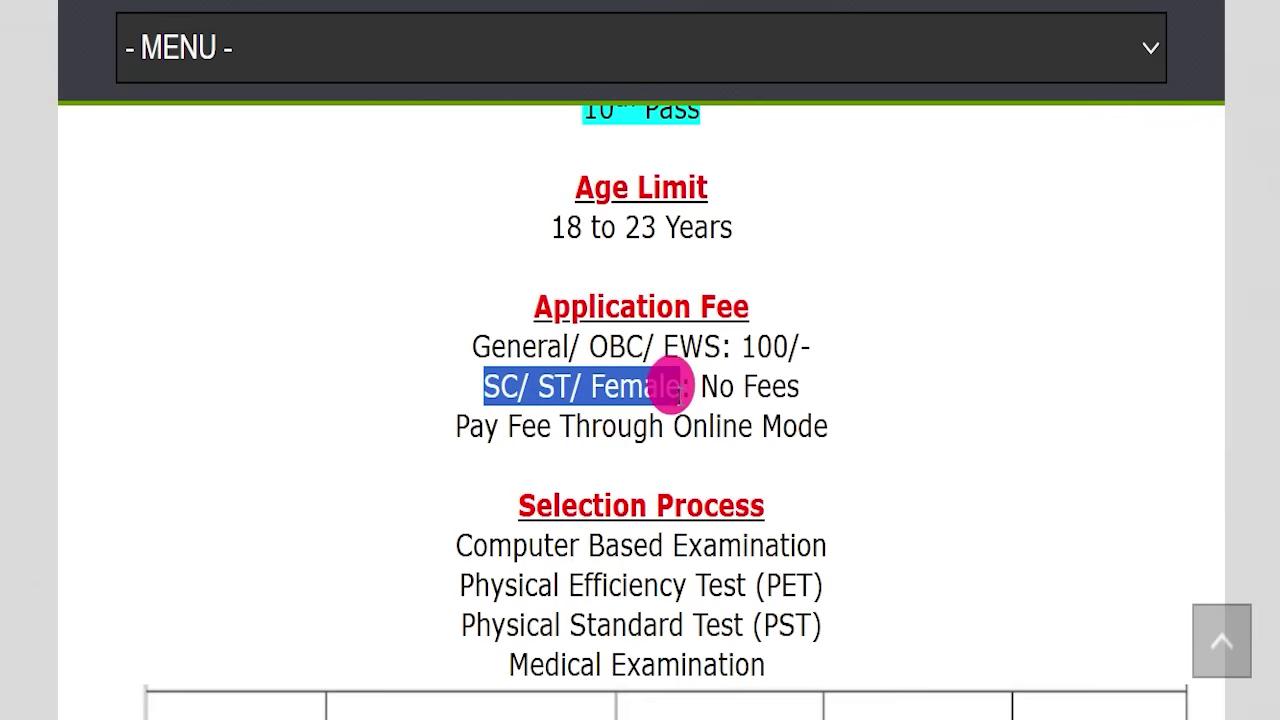
Read the fee payment mode and the selection process, including its physical standards table, on the recruitment page
drag(673, 430, 823, 425)
scroll(829, 429, down, 3)
drag(453, 304, 820, 409)
scroll(814, 400, down, 3)
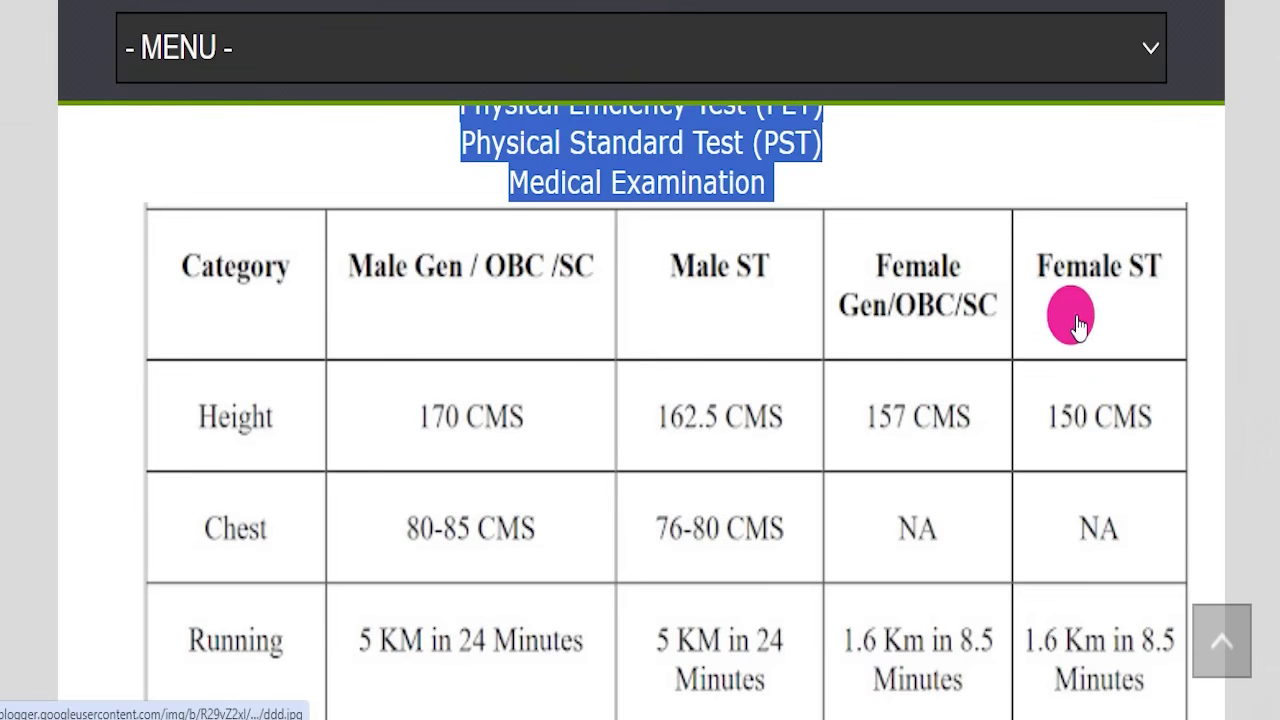
scroll(934, 449, down, 2)
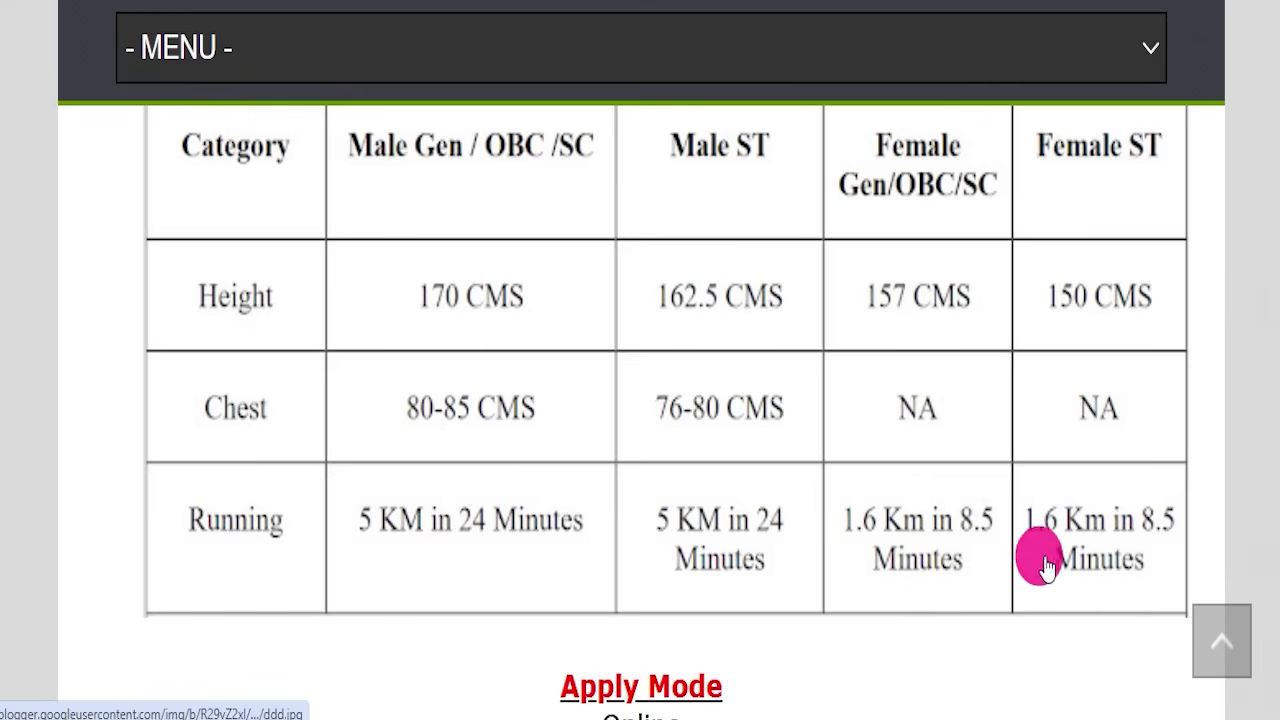
scroll(889, 606, down, 3)
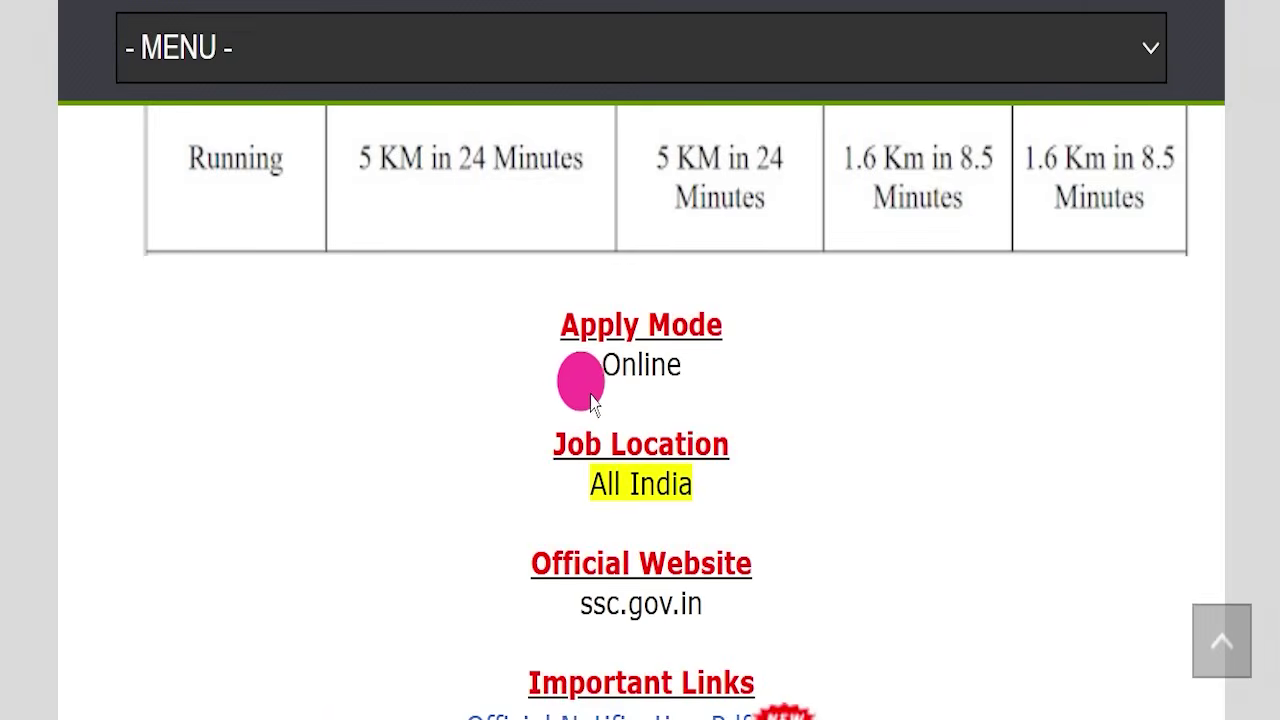
Highlight the apply mode, job location and official website details on the recruitment page while reading them
double_click(643, 363)
double_click(755, 505)
drag(750, 496, 683, 477)
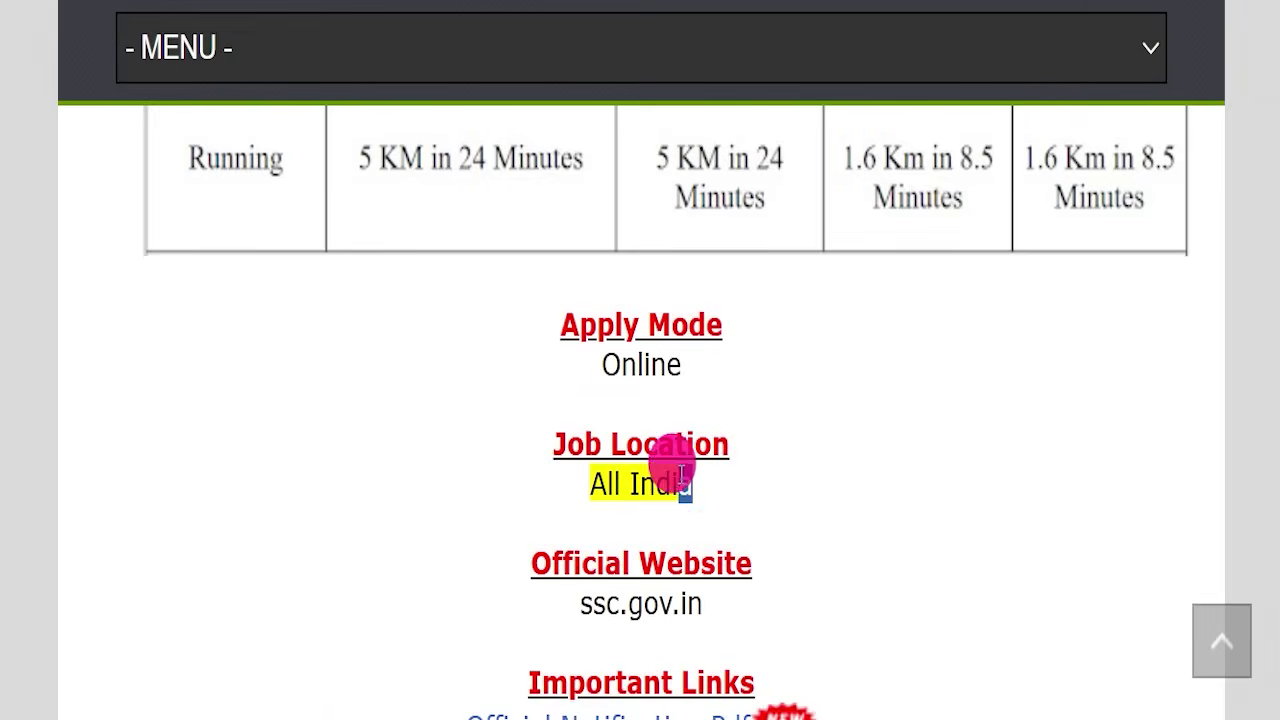
drag(491, 594, 729, 588)
scroll(729, 570, down, 3)
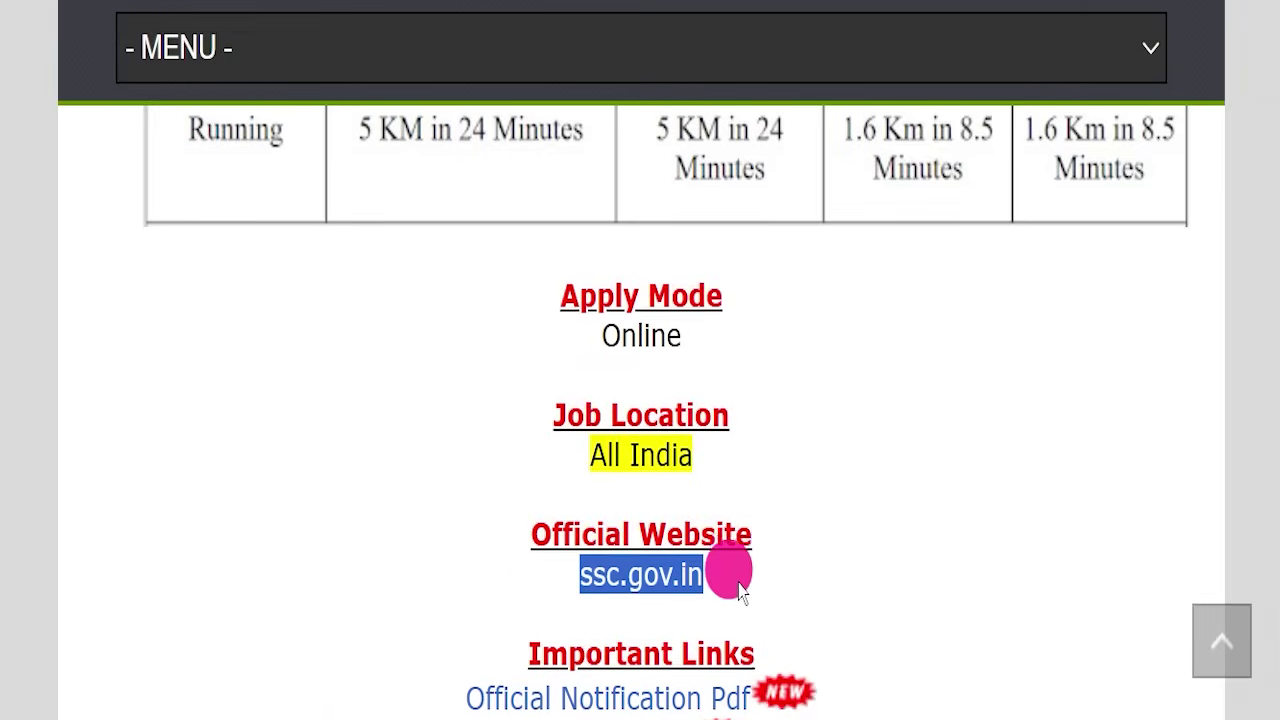
Open the Official Notification PDF from the Important Links section
scroll(920, 510, down, 1)
drag(455, 284, 822, 474)
click(543, 394)
drag(443, 346, 750, 362)
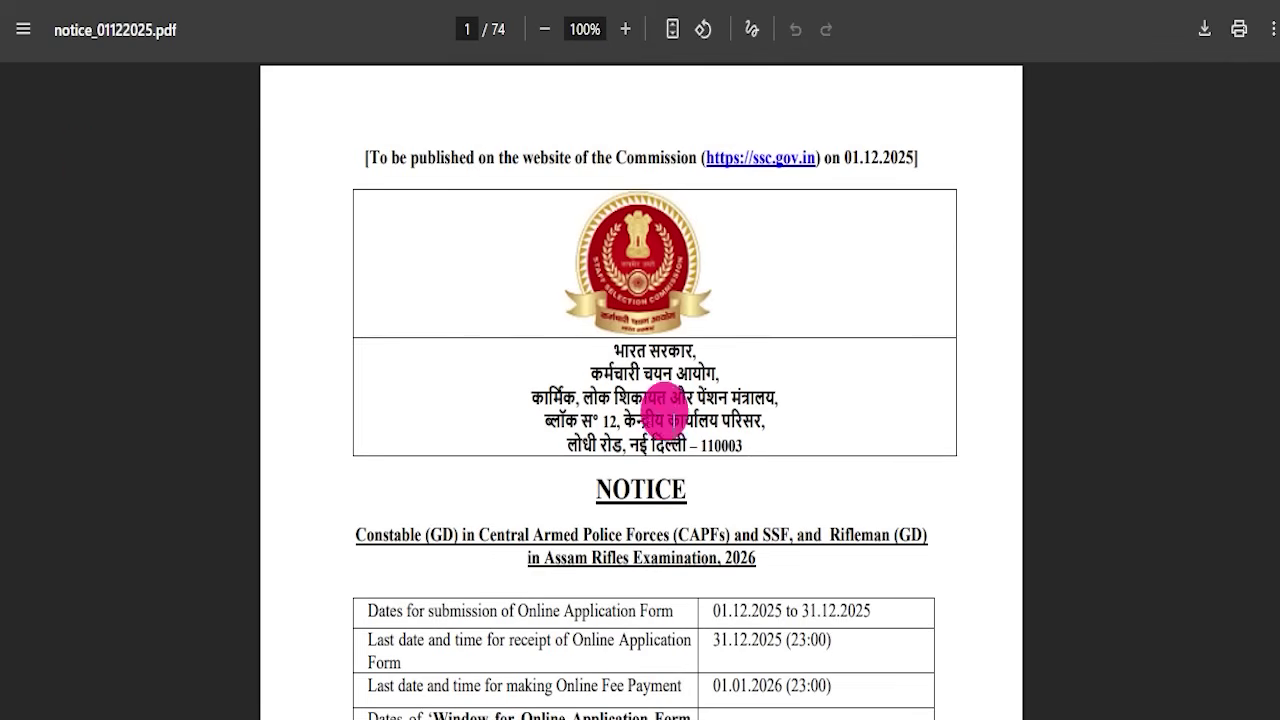
Review the table of application, fee payment, correction window and examination dates on the notice's first page
scroll(681, 385, down, 3)
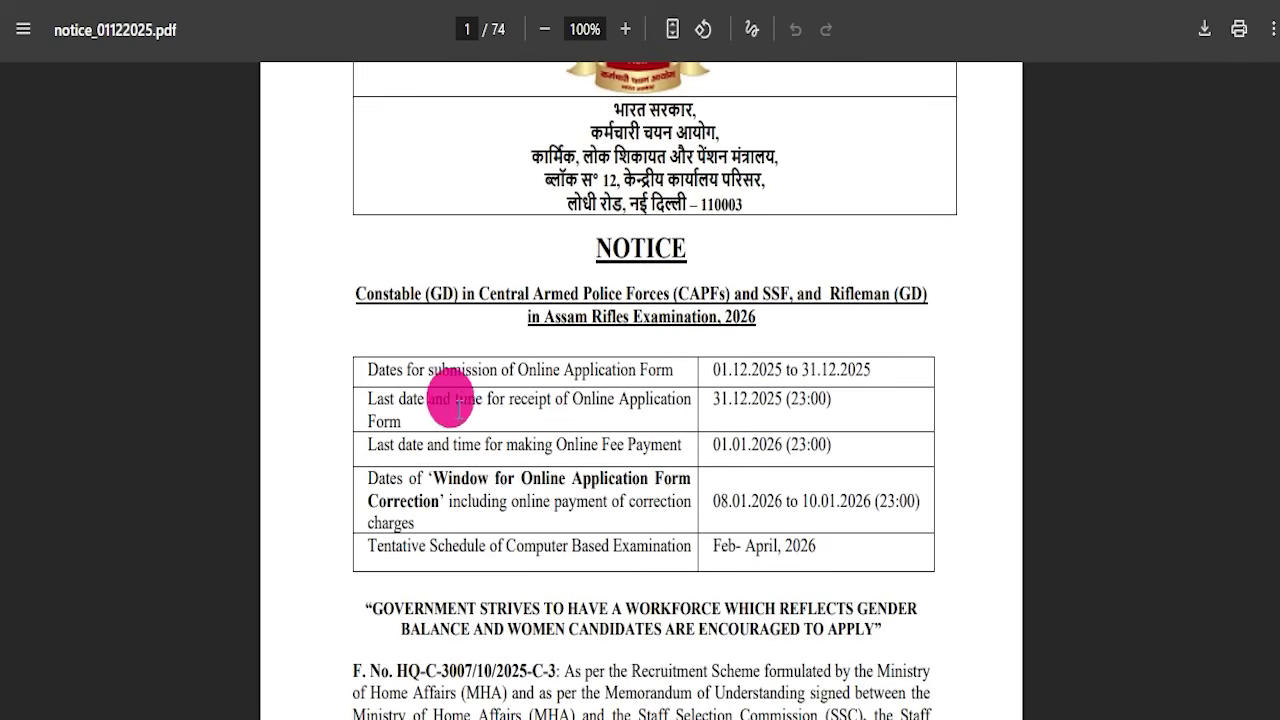
drag(372, 365, 826, 546)
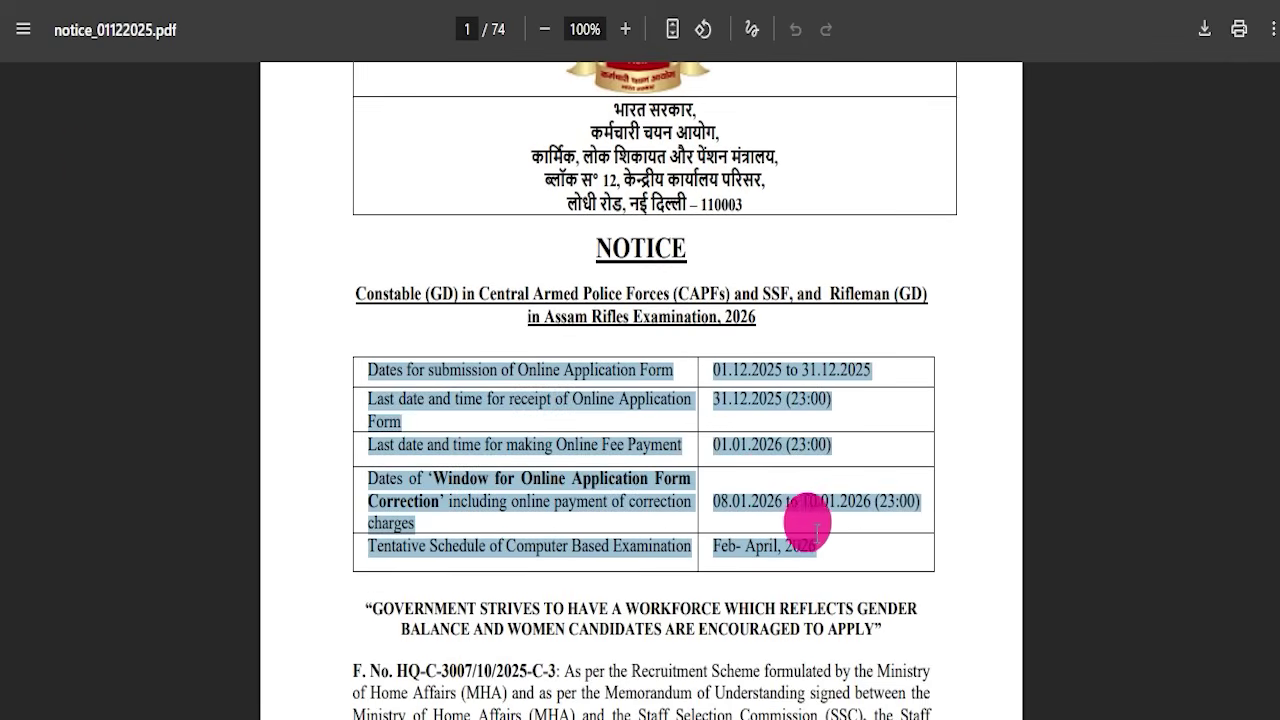
scroll(705, 525, down, 12)
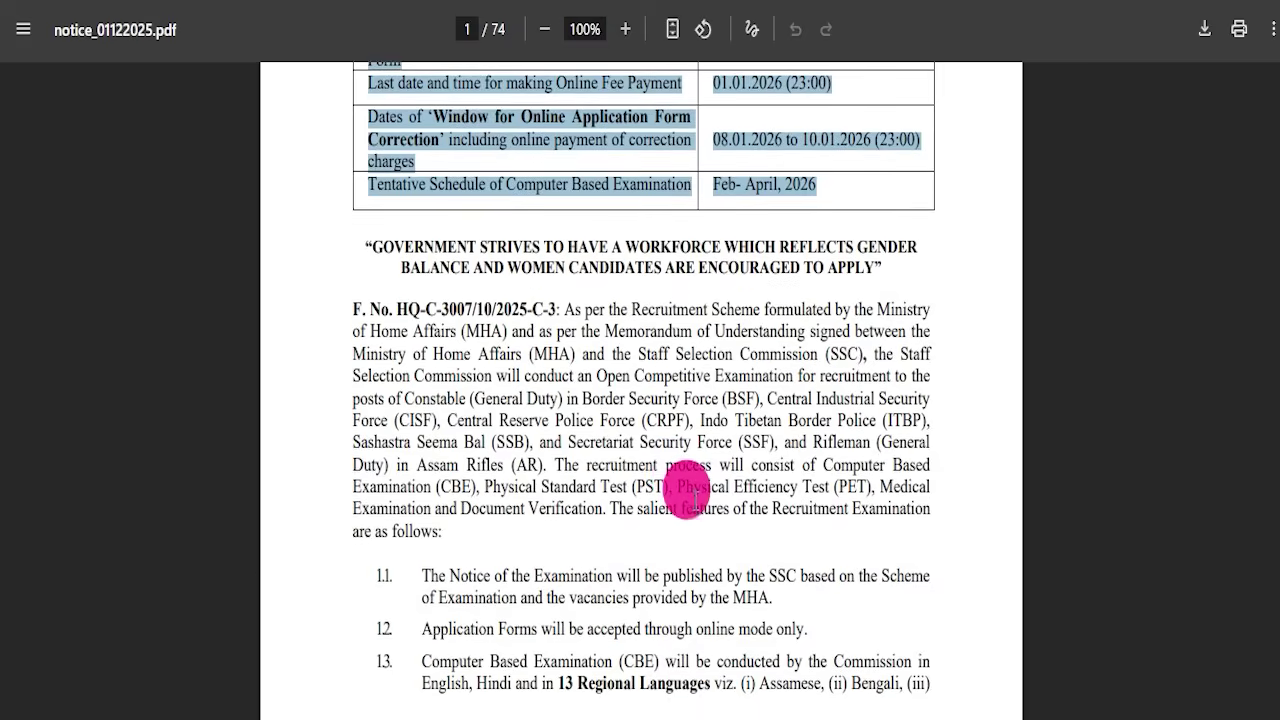
Examine the Pay Scale clause and the male and female category headings of the Vacancies table
scroll(578, 437, down, 8)
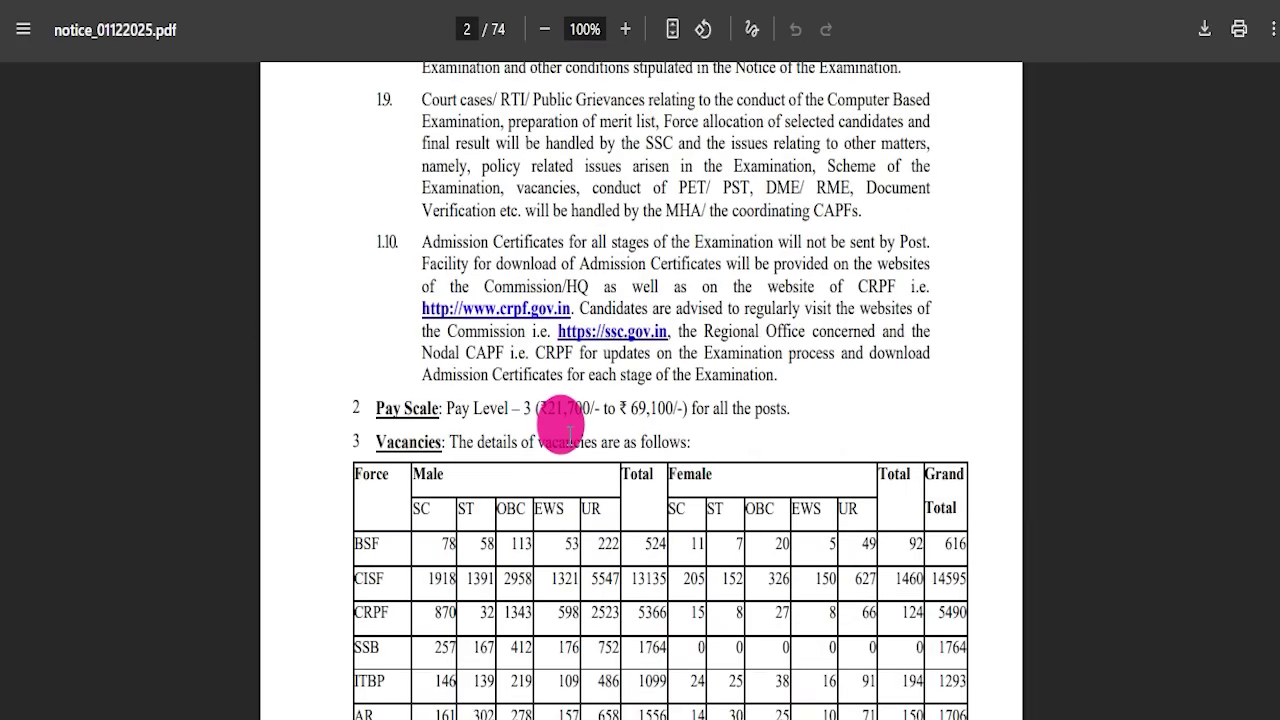
scroll(568, 433, down, 3)
drag(452, 167, 777, 157)
drag(356, 232, 495, 231)
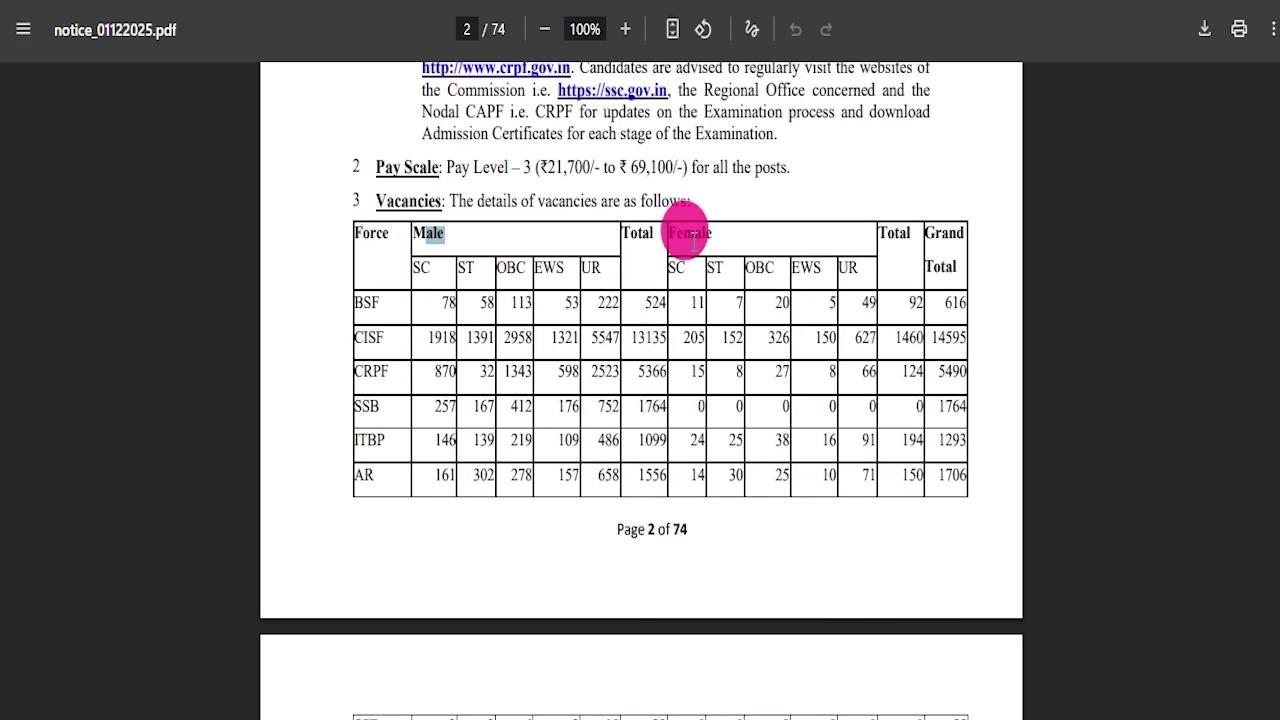
drag(415, 267, 862, 267)
click(437, 280)
scroll(390, 265, down, 1)
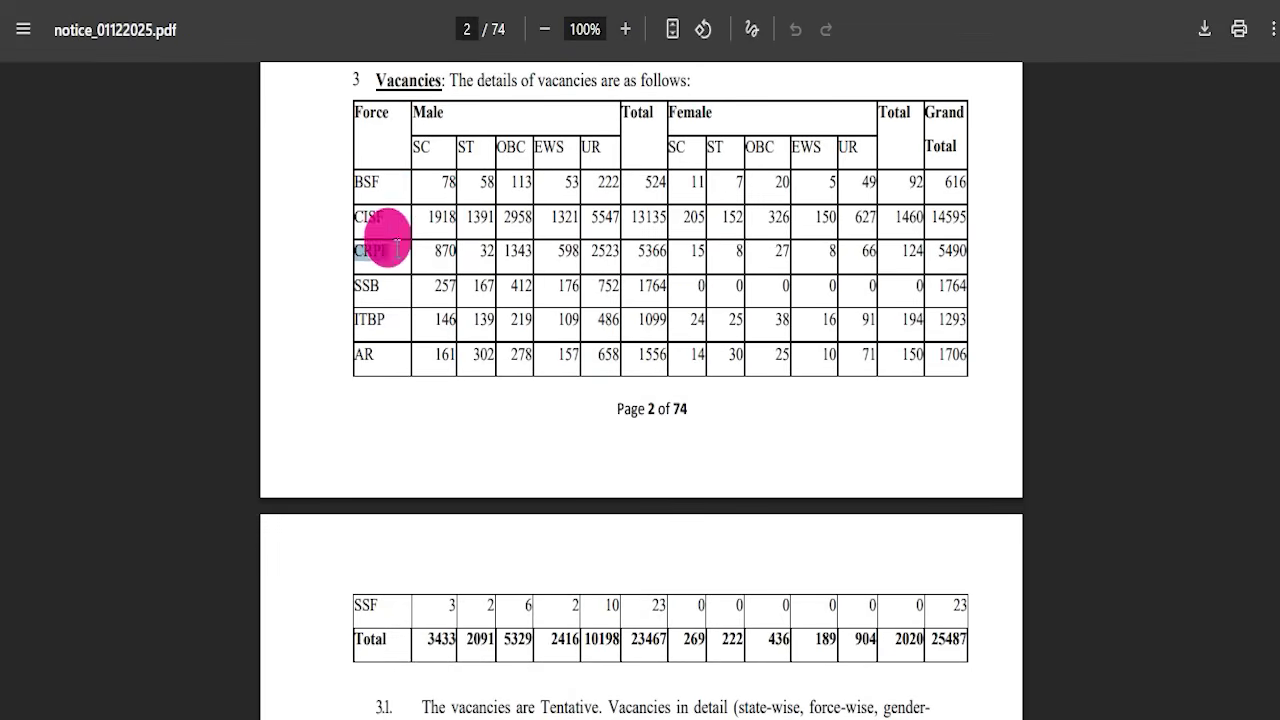
Review the vacancy rows for each force from BSF to SSF and the grand total
double_click(366, 287)
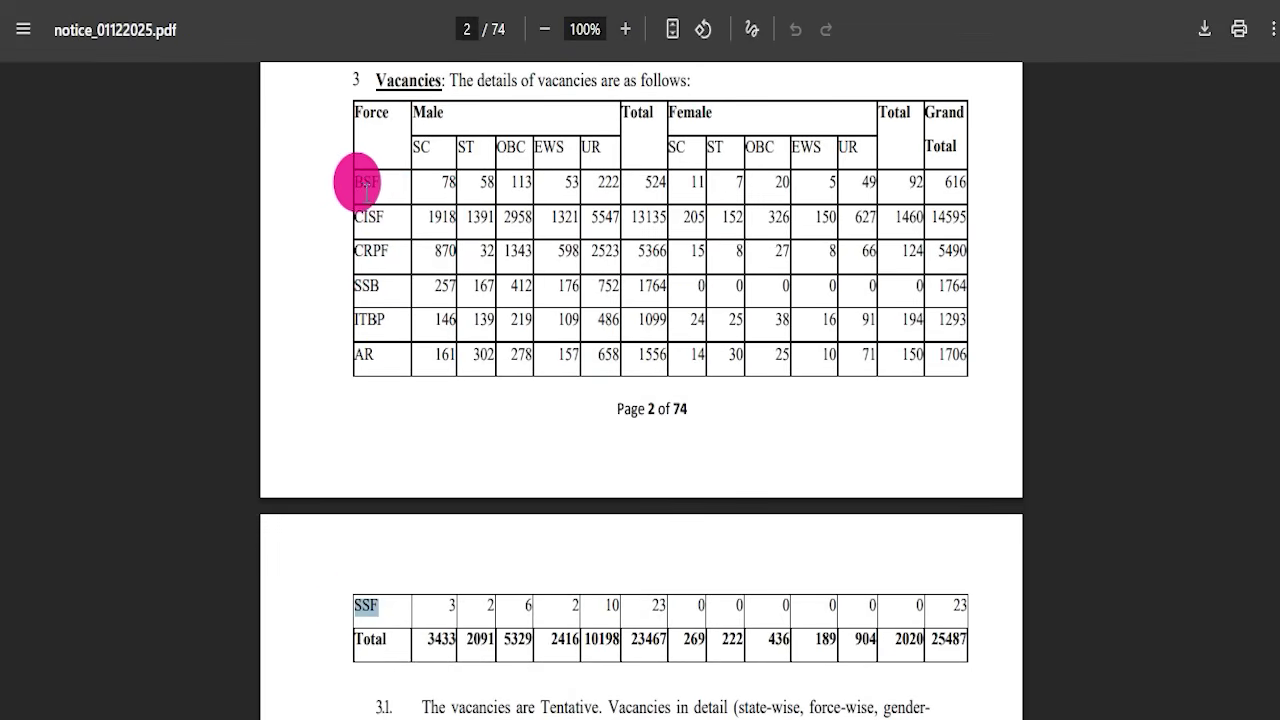
drag(358, 186, 958, 606)
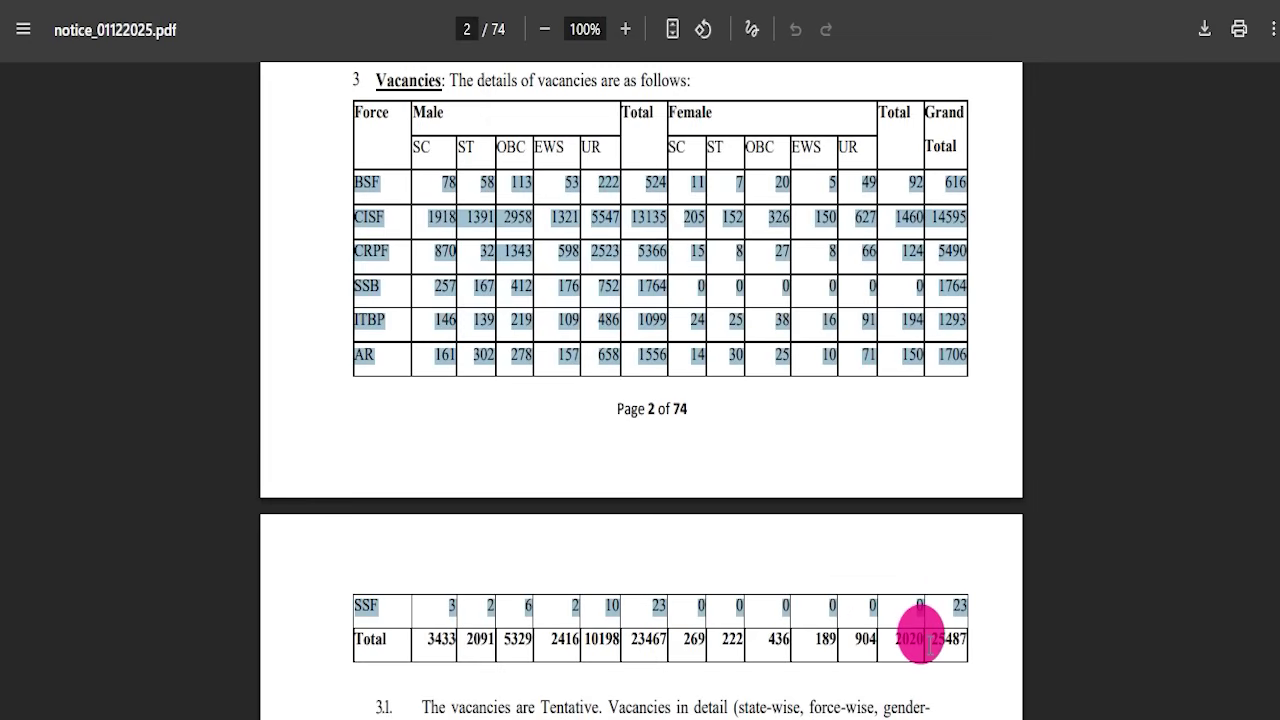
click(955, 645)
scroll(457, 357, down, 10)
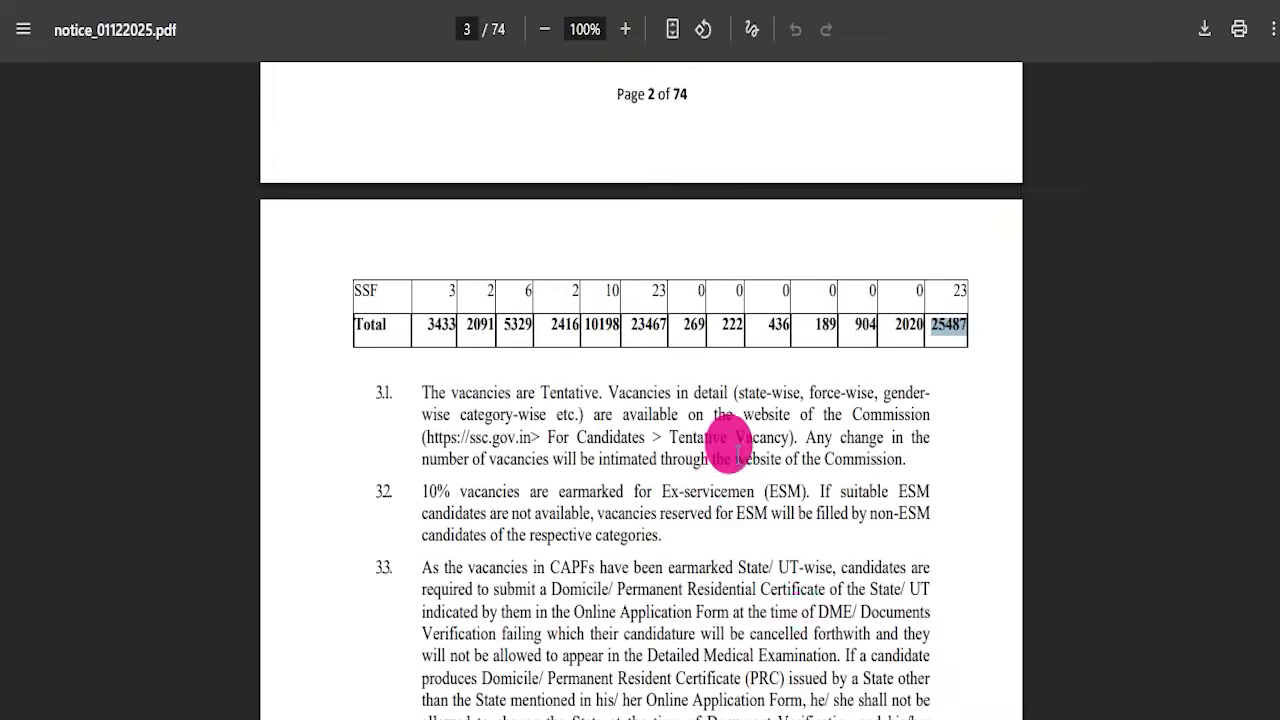
Read the Age Limit section and the age relaxations for SC/ST, OBC and Ex-Servicemen
scroll(507, 327, down, 2)
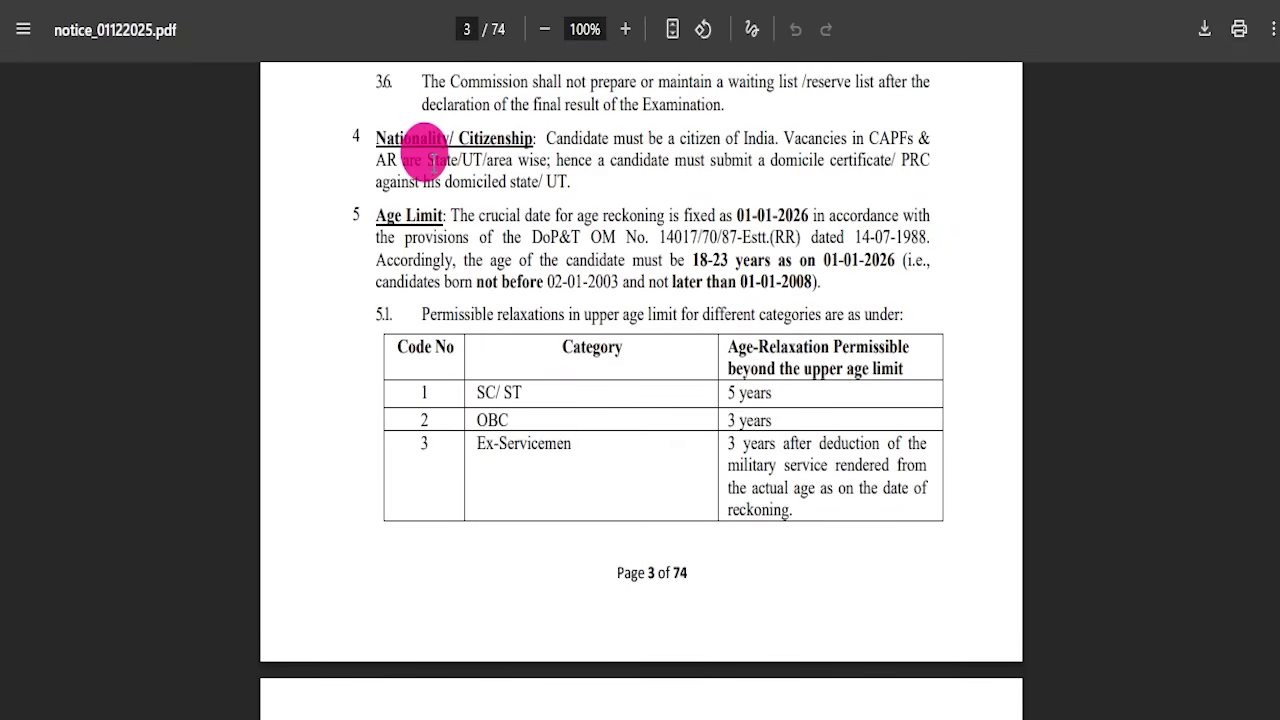
drag(482, 215, 640, 280)
scroll(640, 280, down, 1)
click(520, 278)
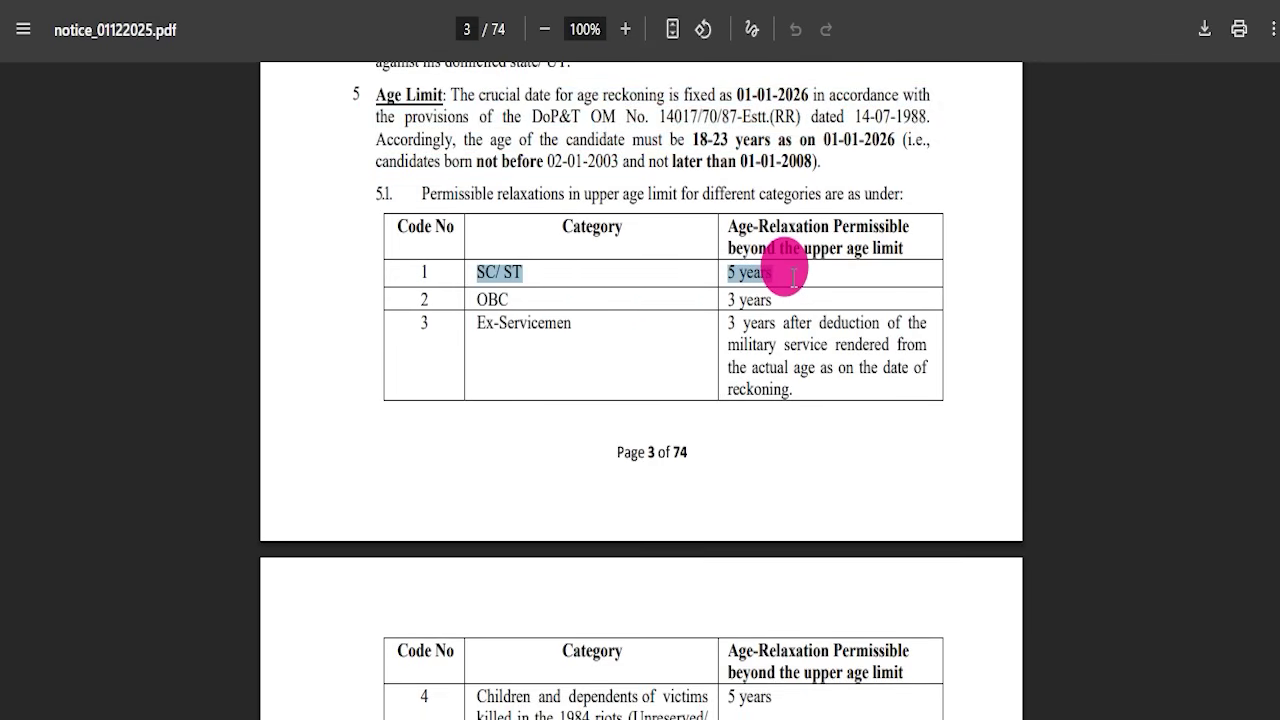
drag(793, 278, 801, 302)
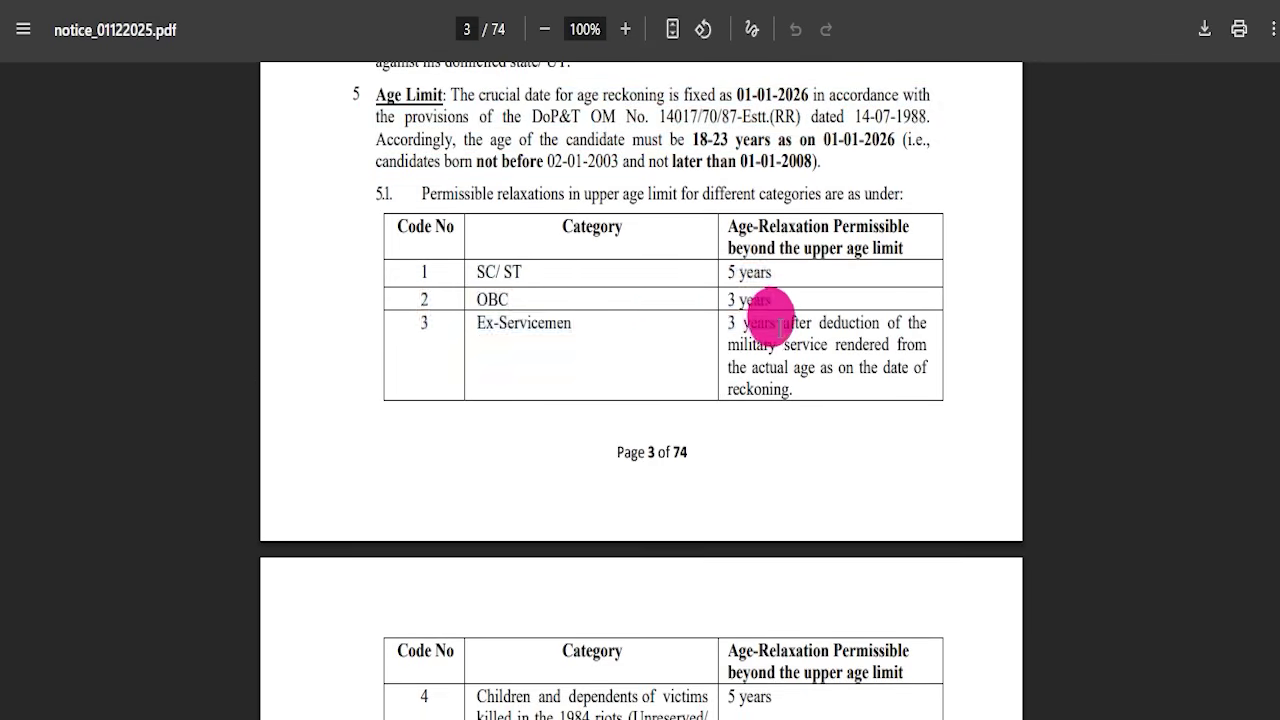
Find the Centres of Examination section and review its table of exam centres by SSC region
scroll(770, 315, down, 5)
scroll(740, 374, down, 15)
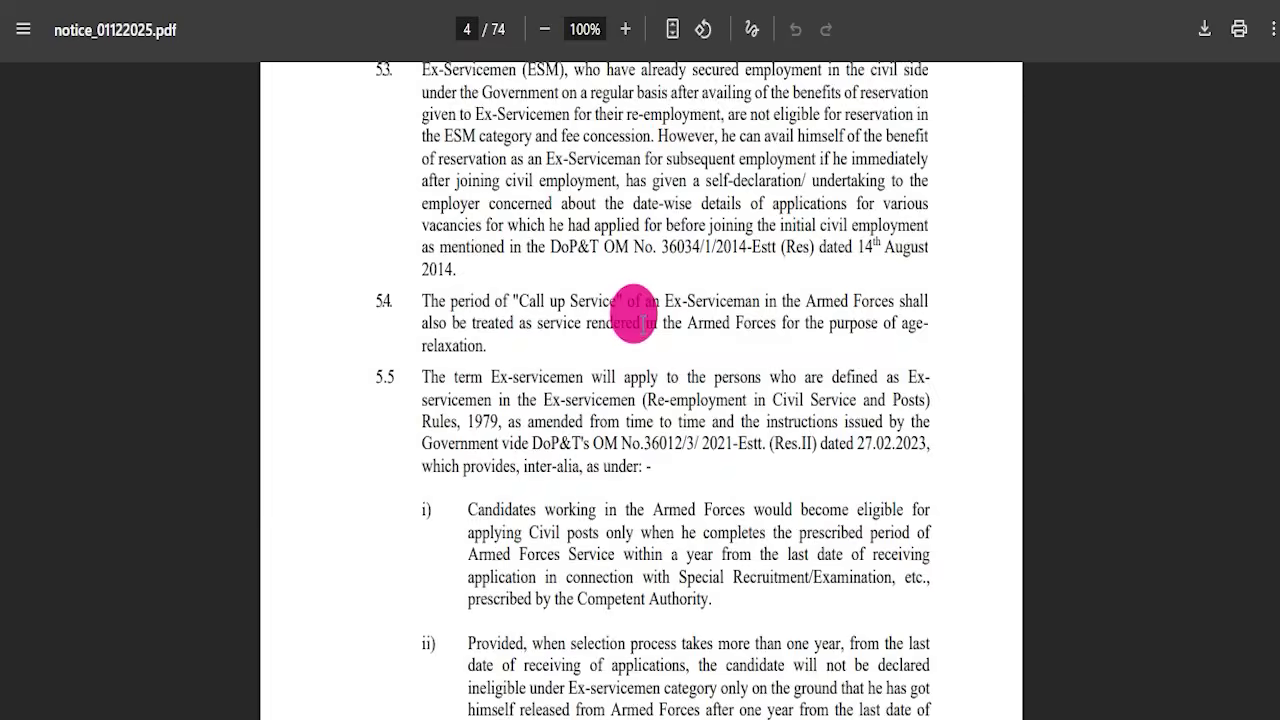
scroll(624, 366, down, 11)
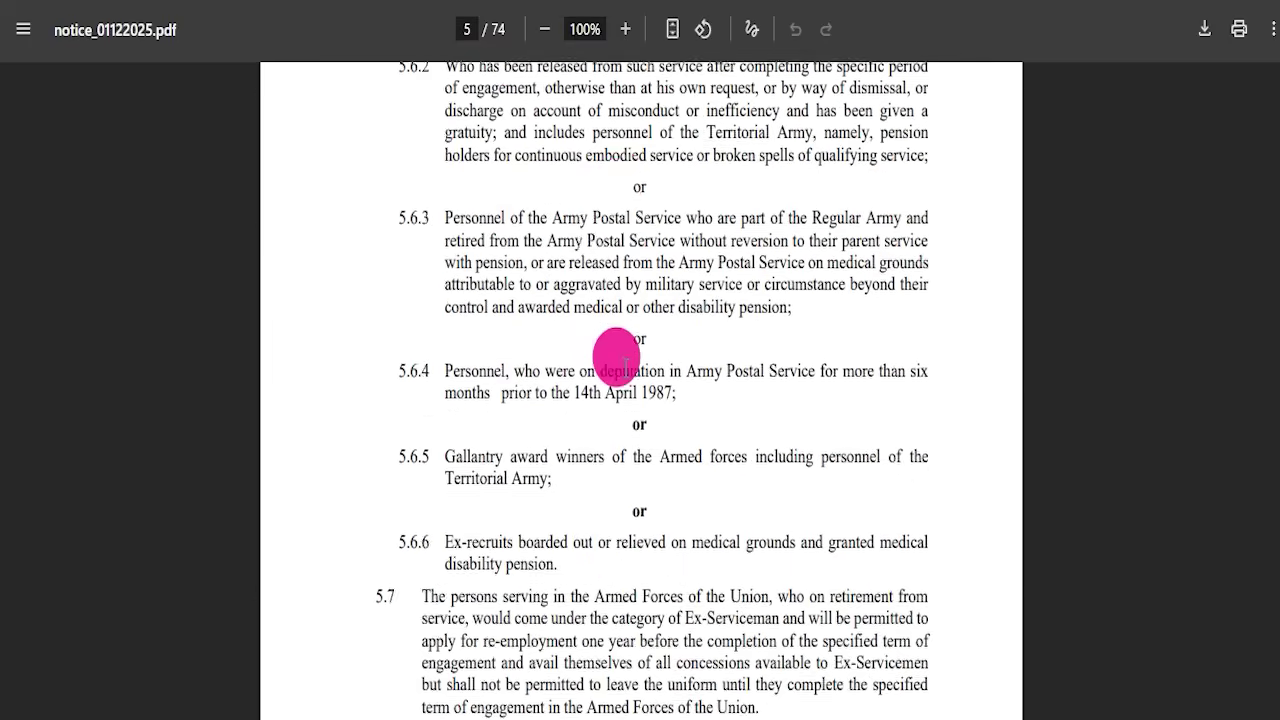
scroll(624, 348, down, 20)
scroll(565, 390, down, 16)
scroll(594, 382, down, 20)
scroll(616, 398, down, 15)
scroll(600, 395, up, 10)
scroll(598, 392, down, 3)
drag(632, 396, 619, 560)
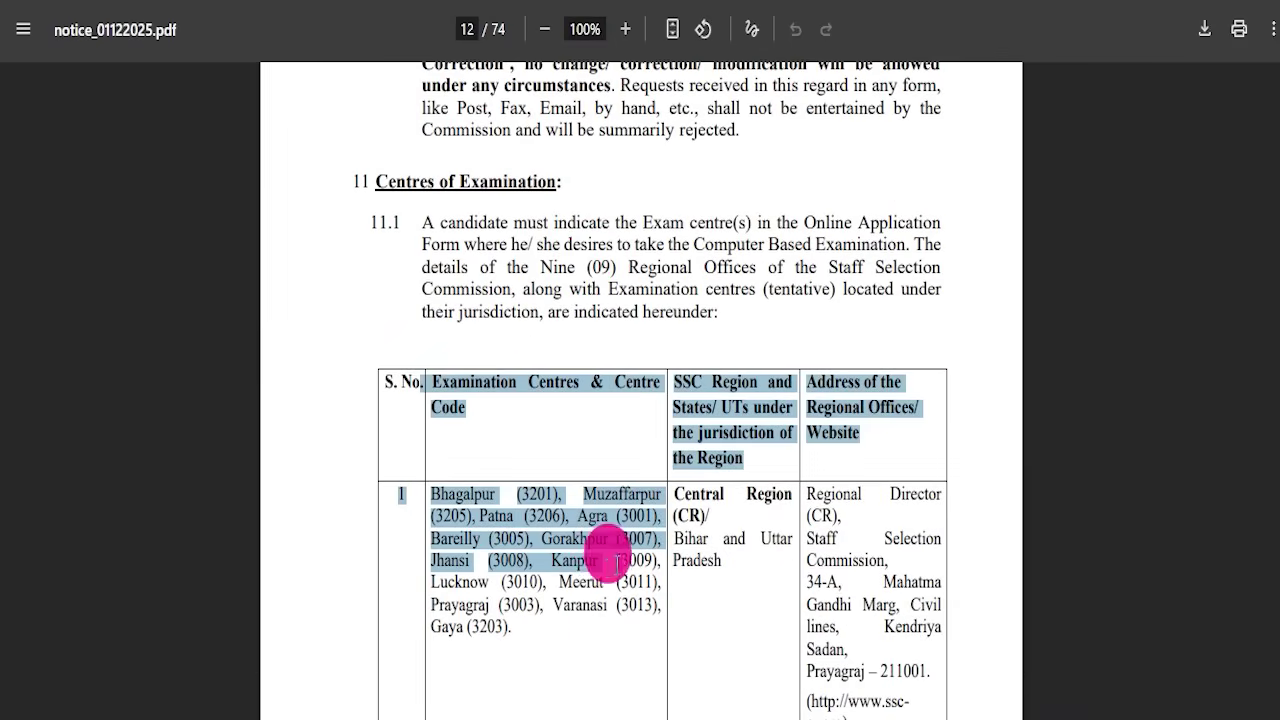
scroll(655, 470, down, 10)
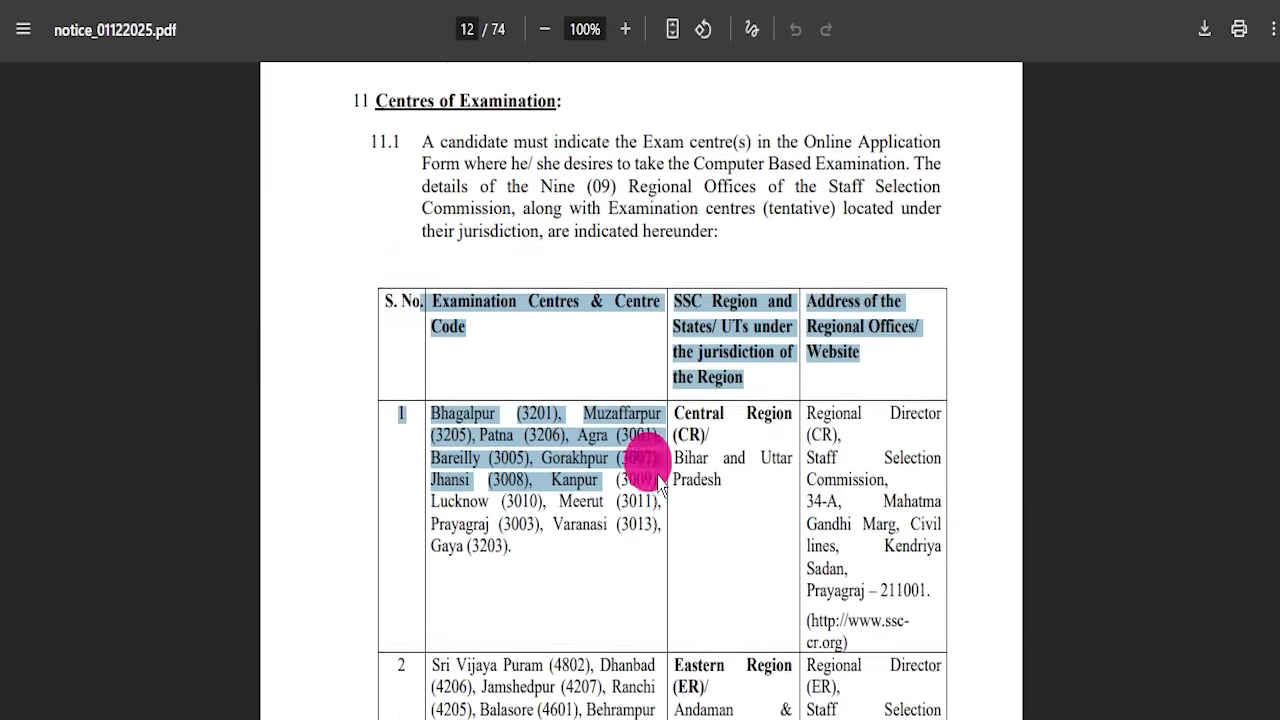
scroll(645, 440, down, 20)
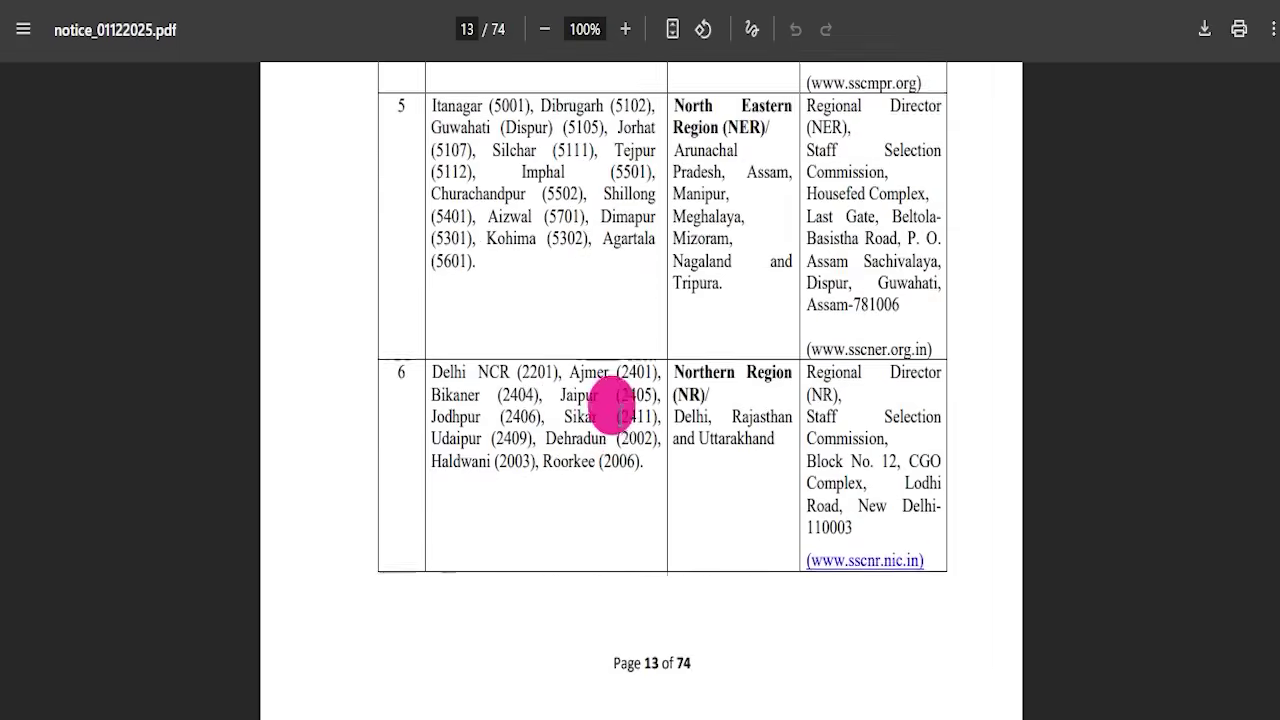
Examine the Scheme of Examination section, covering the Computer Based Examination's composition and its question and marking rules
scroll(665, 425, down, 15)
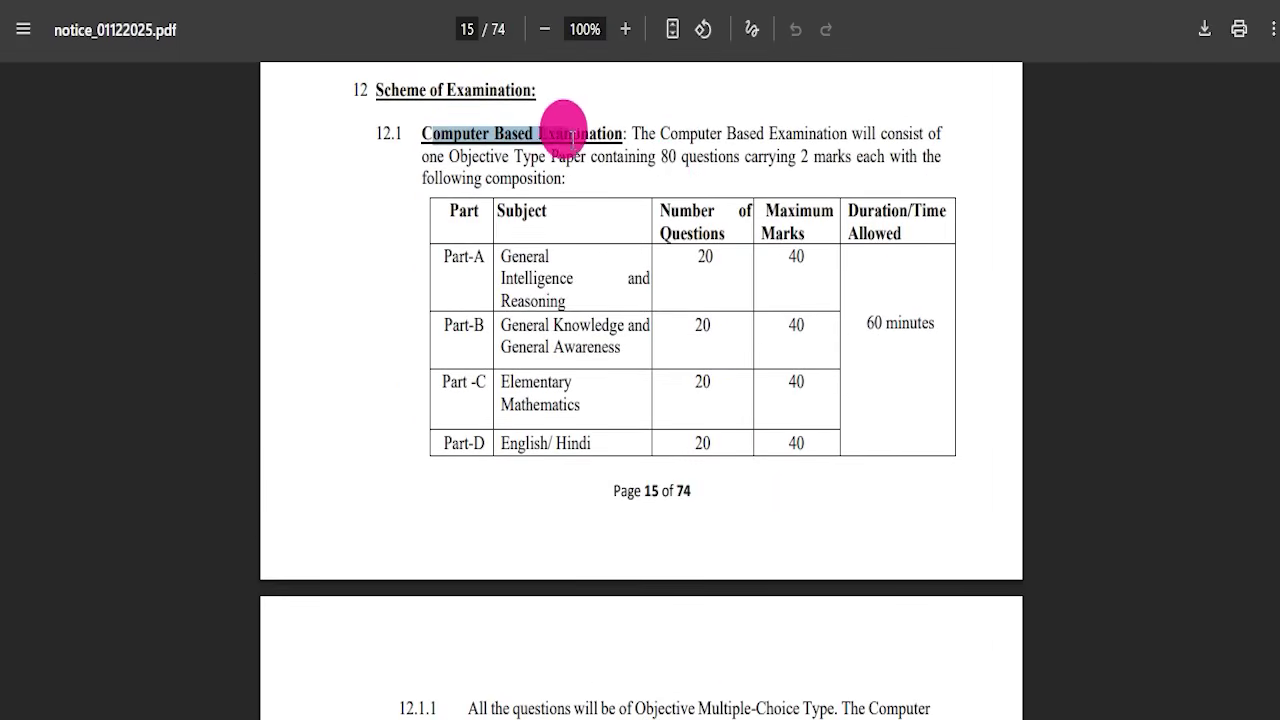
drag(452, 207, 790, 437)
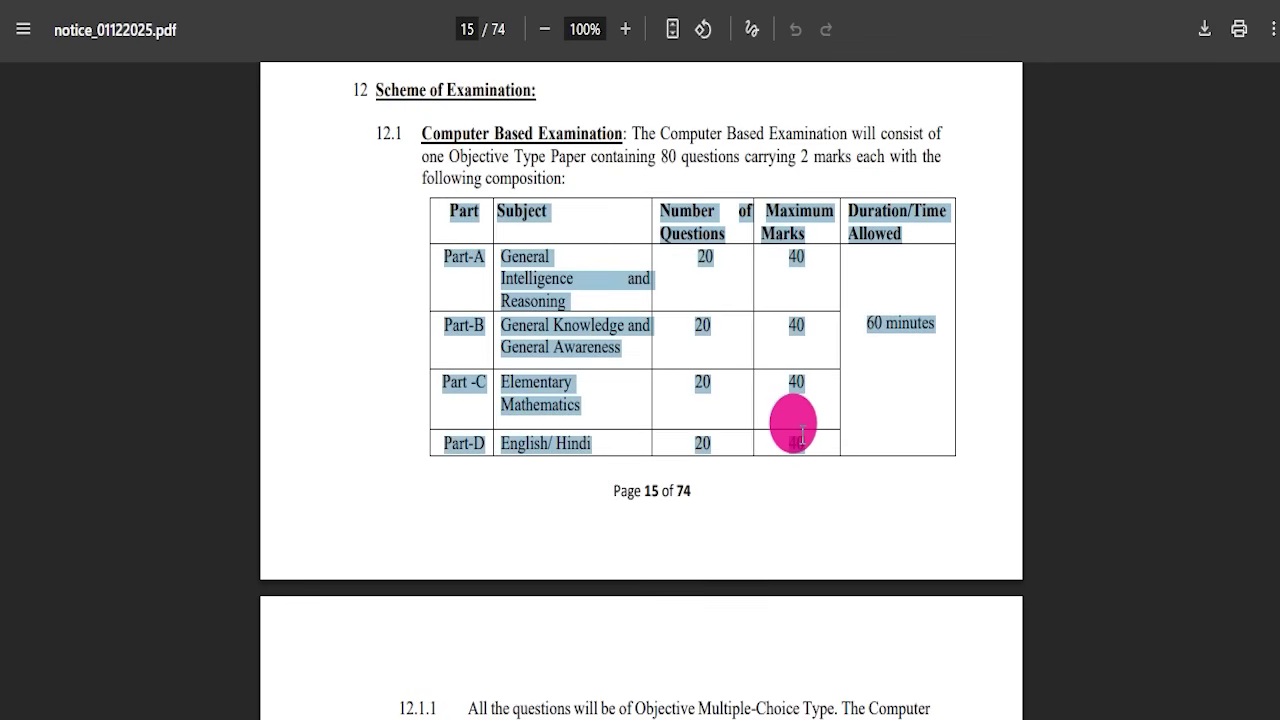
scroll(790, 437, down, 12)
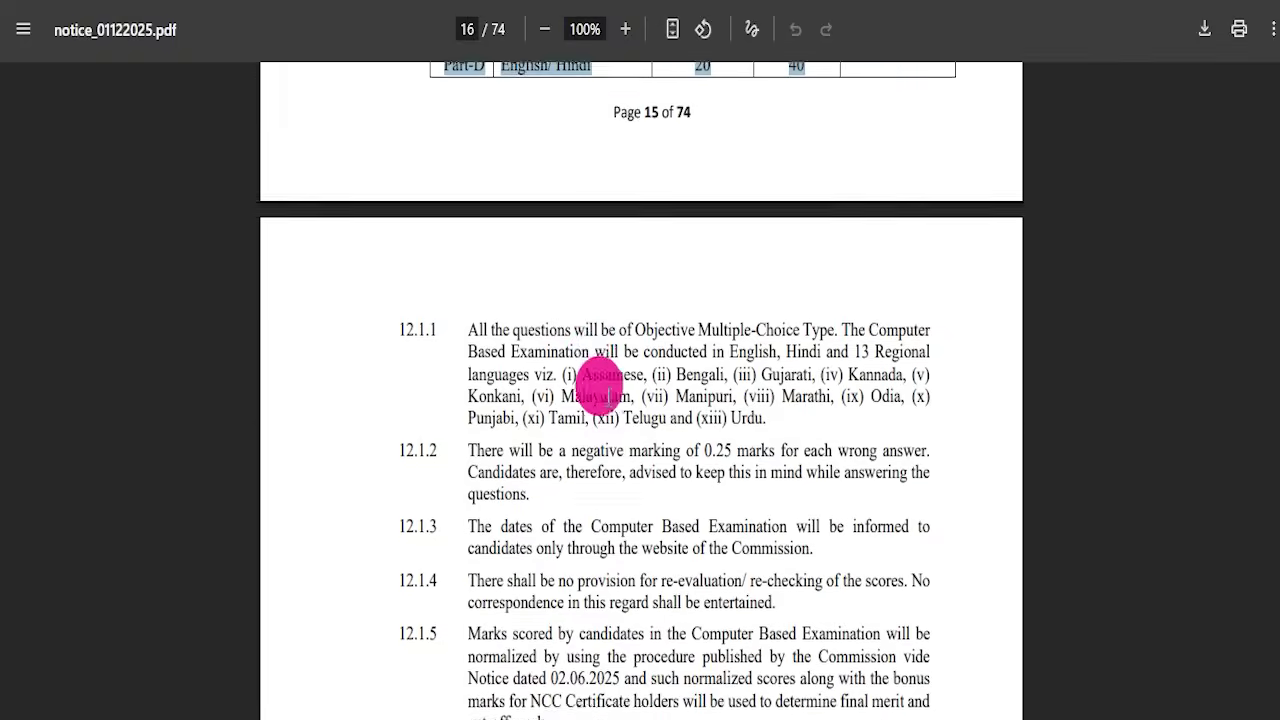
scroll(597, 210, up, 1)
drag(520, 212, 670, 372)
scroll(546, 352, down, 2)
drag(516, 371, 612, 546)
scroll(565, 390, down, 8)
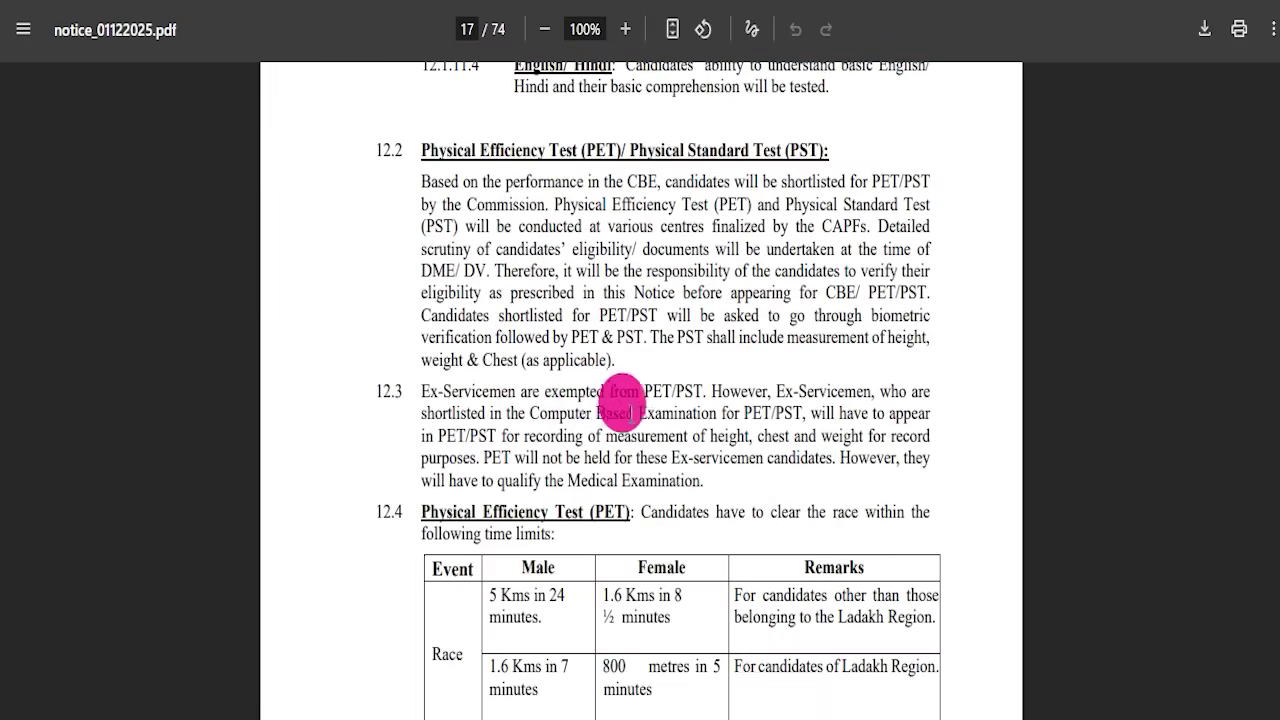
Review the Physical Efficiency Test race limits and the Physical Standard Test height requirements
scroll(620, 405, down, 4)
scroll(585, 470, up, 4)
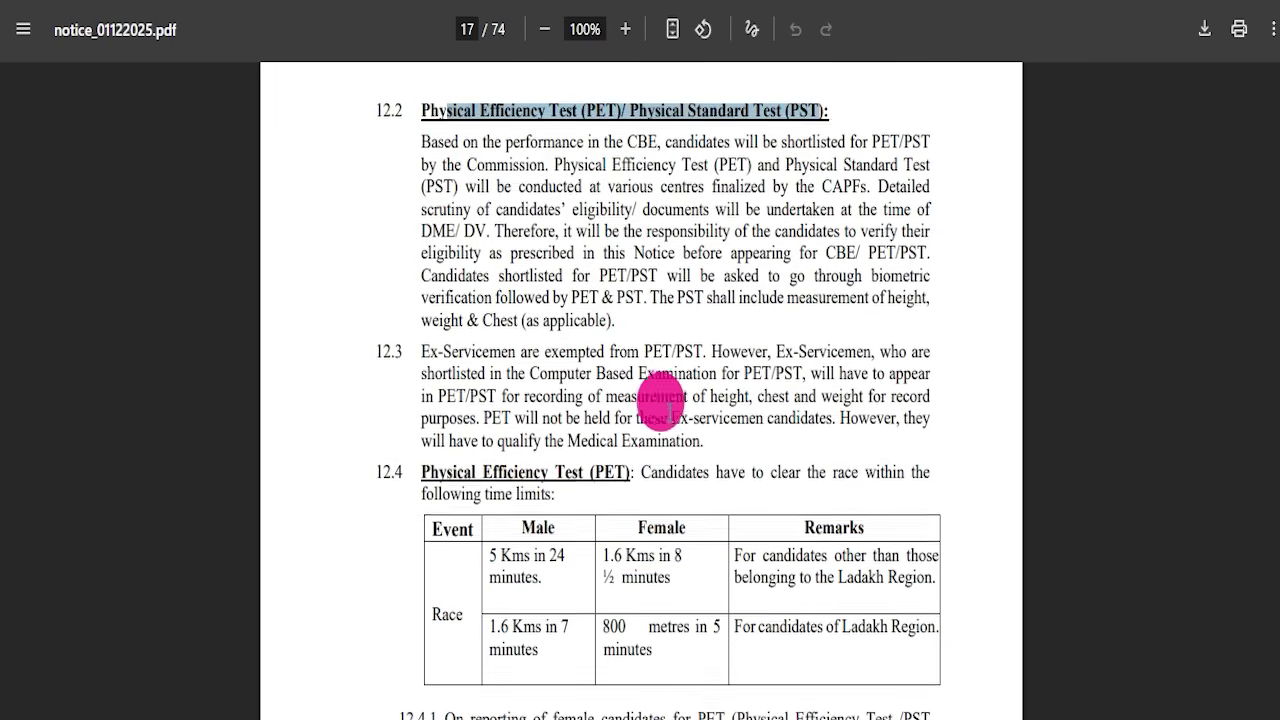
scroll(677, 410, down, 10)
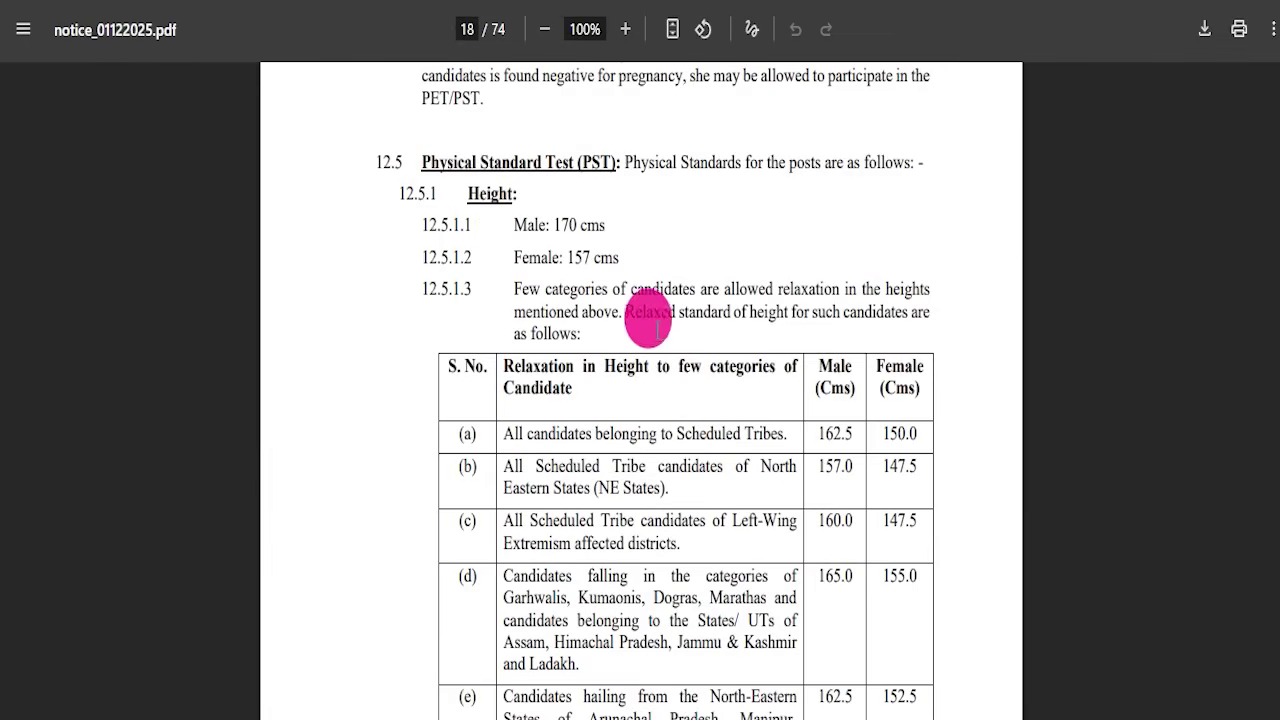
scroll(660, 378, down, 8)
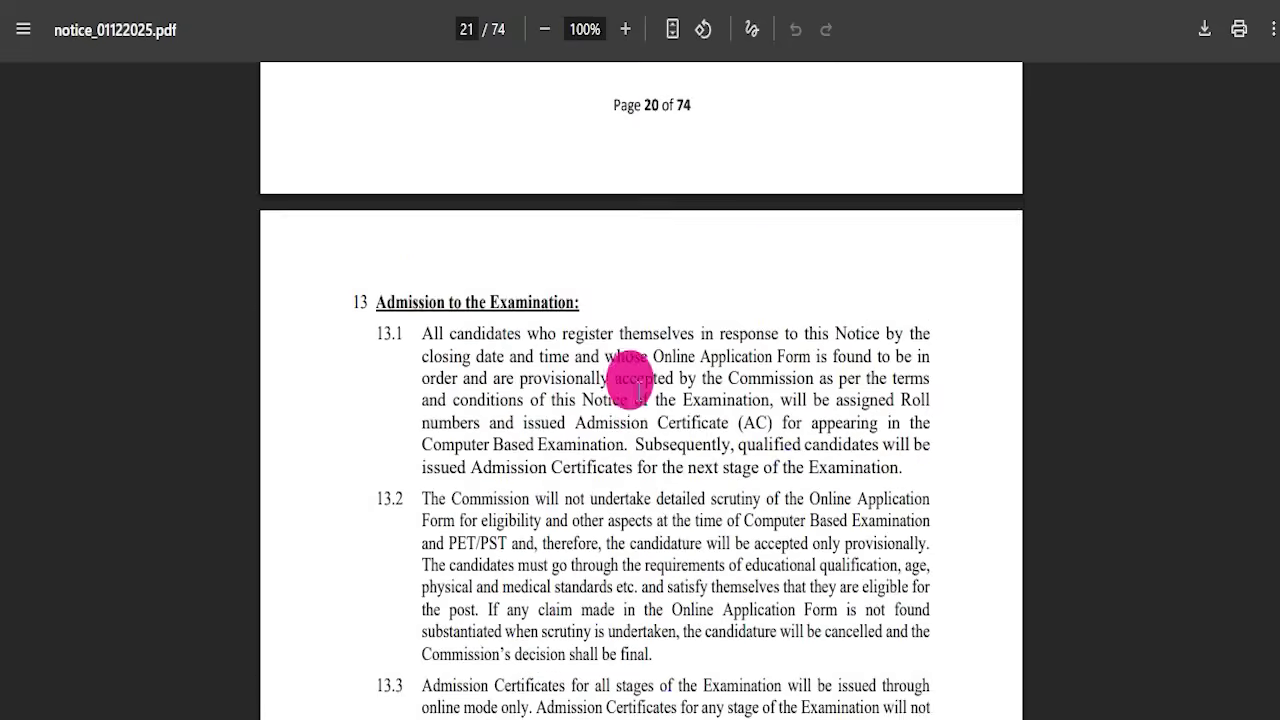
Skim the remaining notice sections through to the Annexure-I procedure for One-Time Registration
scroll(607, 368, down, 20)
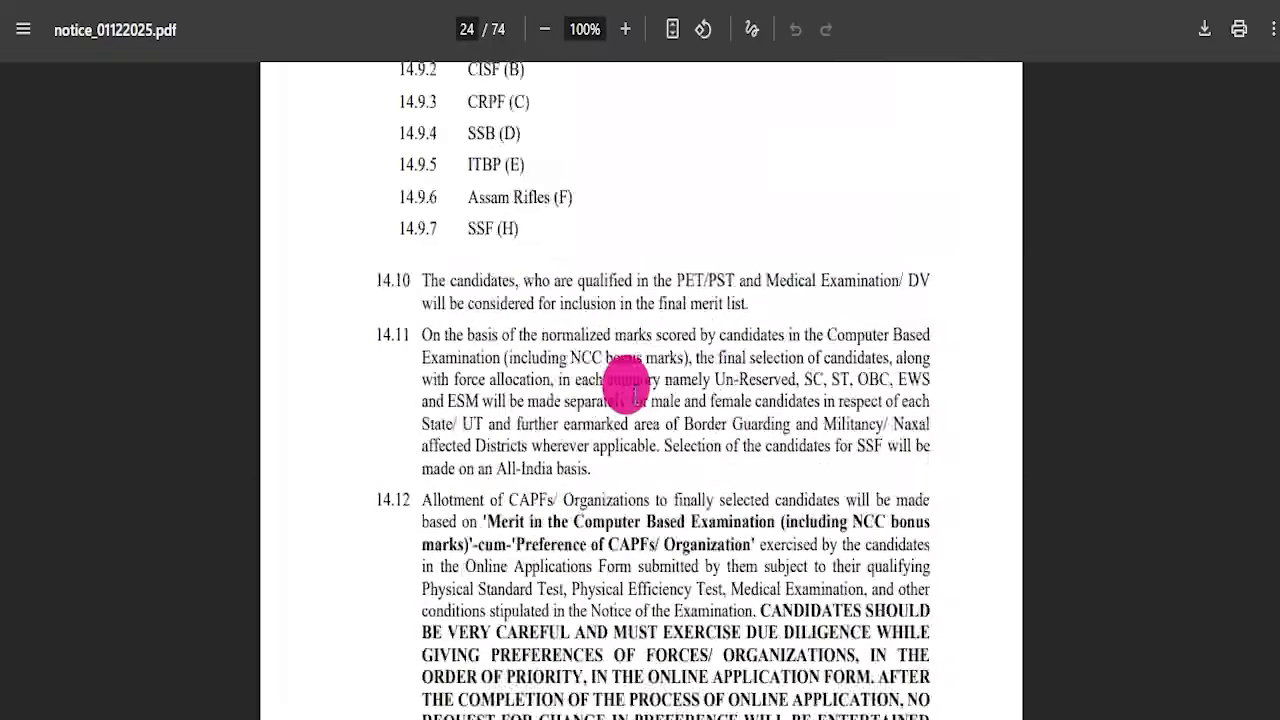
scroll(592, 400, down, 20)
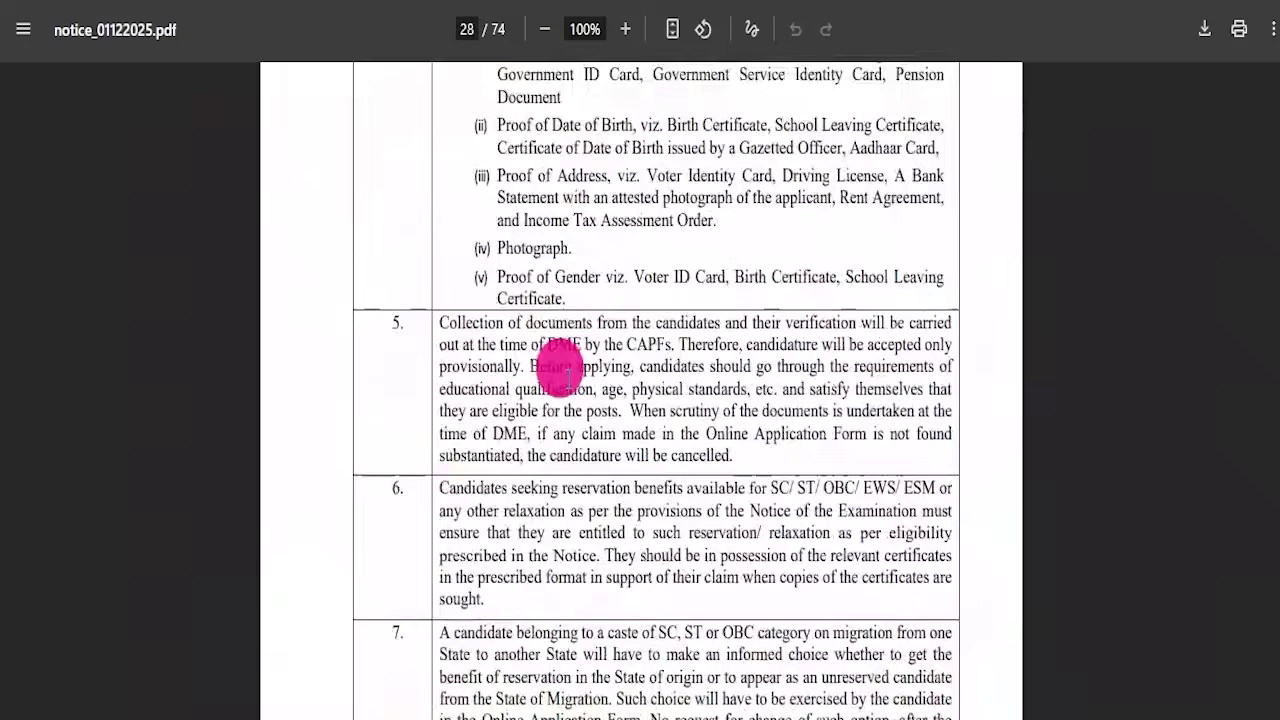
scroll(567, 402, down, 20)
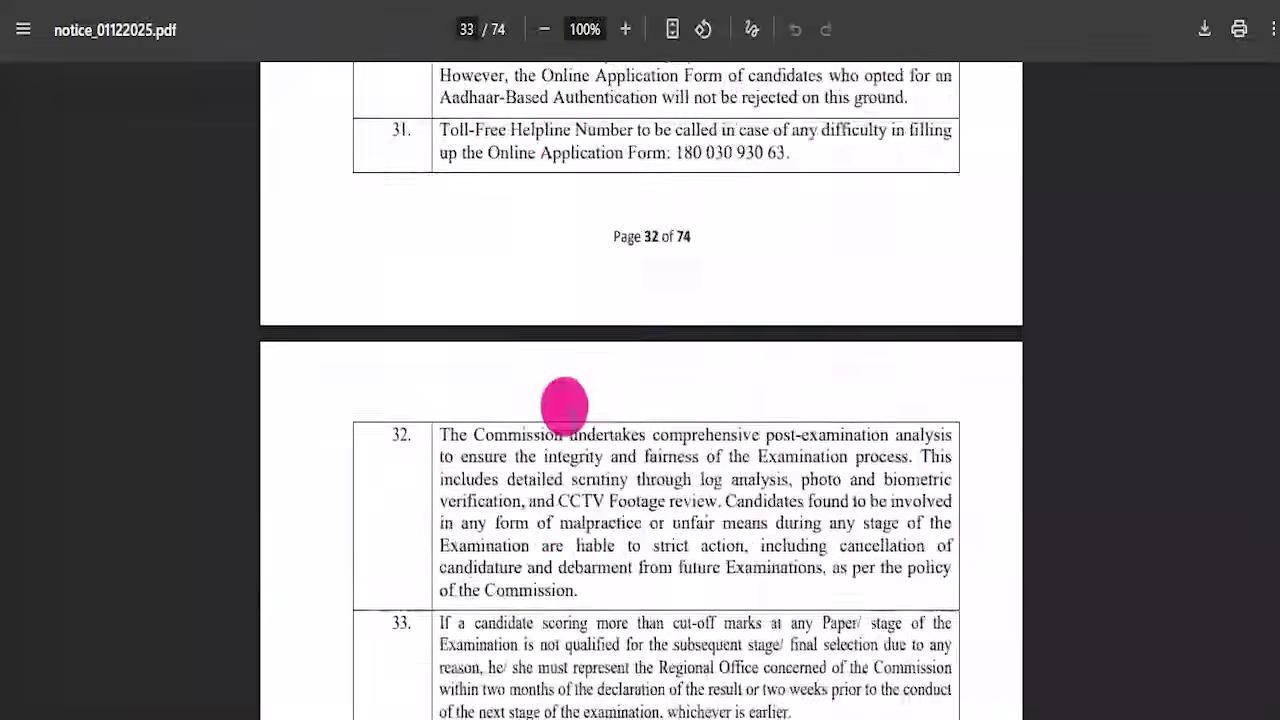
scroll(583, 430, up, 9)
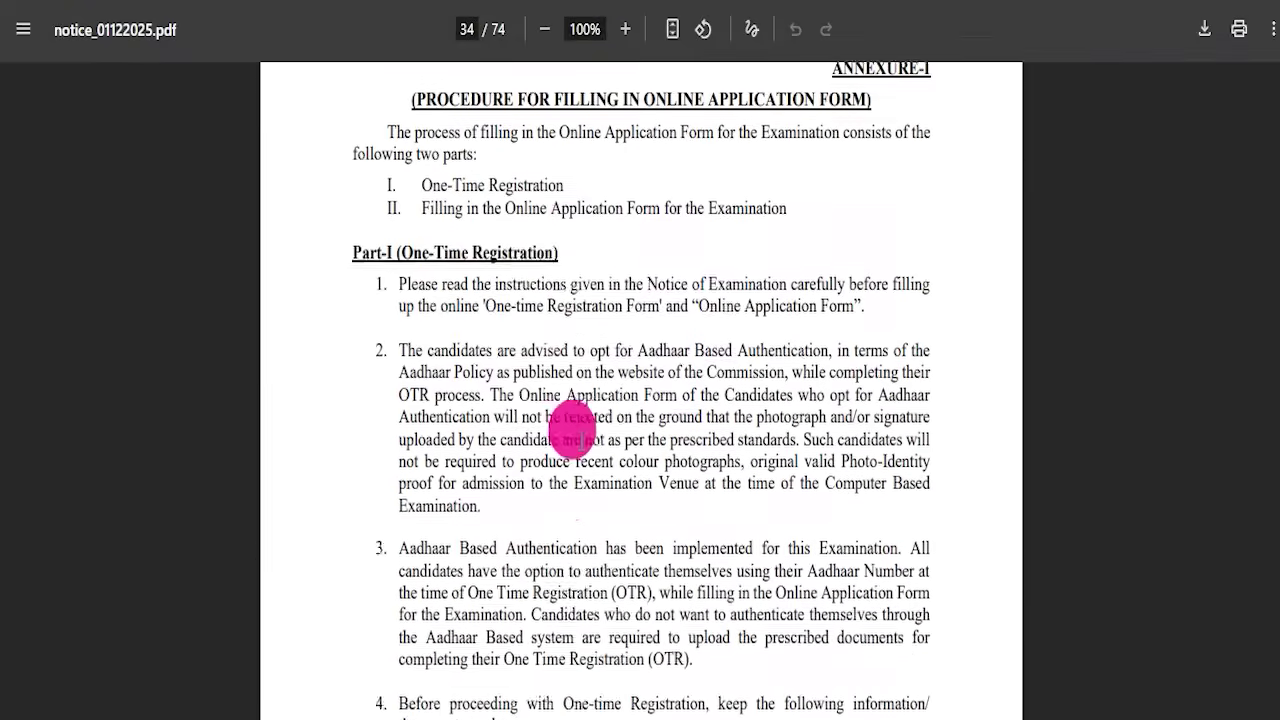
scroll(570, 420, down, 9)
scroll(545, 410, down, 20)
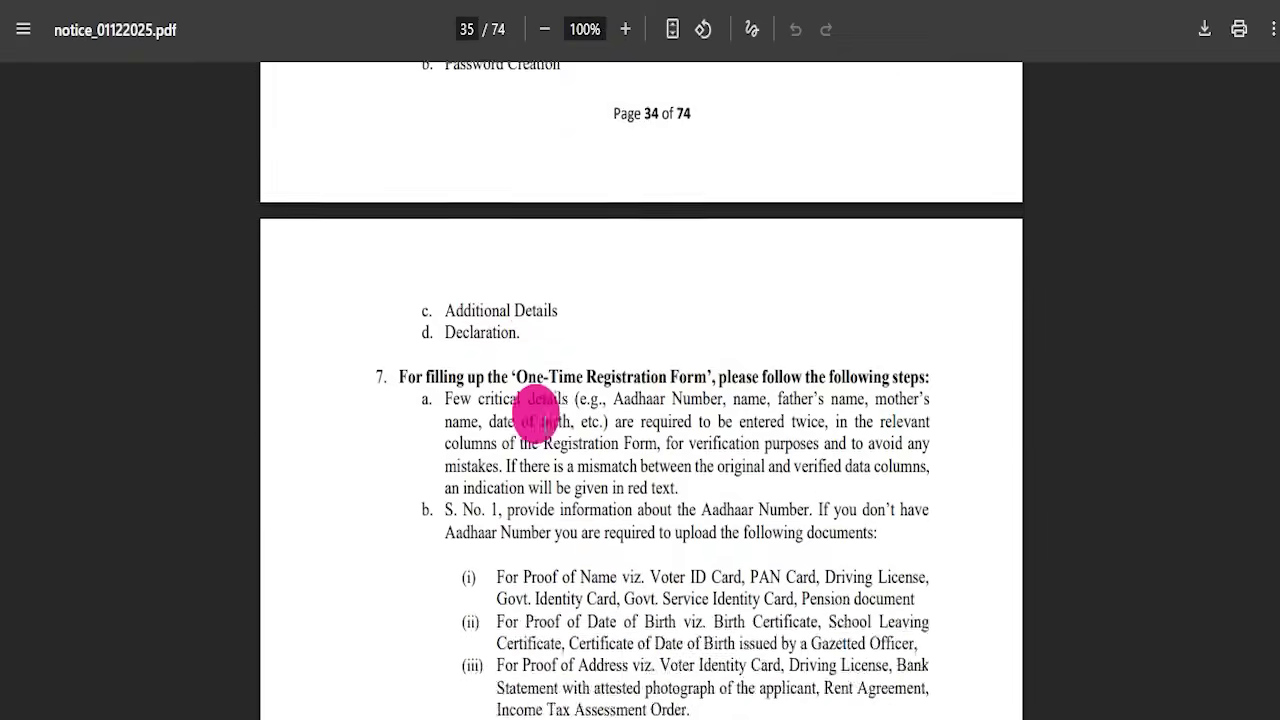
Skim the annexures from the One-Time Registration form steps and screenshots through the photo upload instructions to the notice's last pages
scroll(545, 405, down, 20)
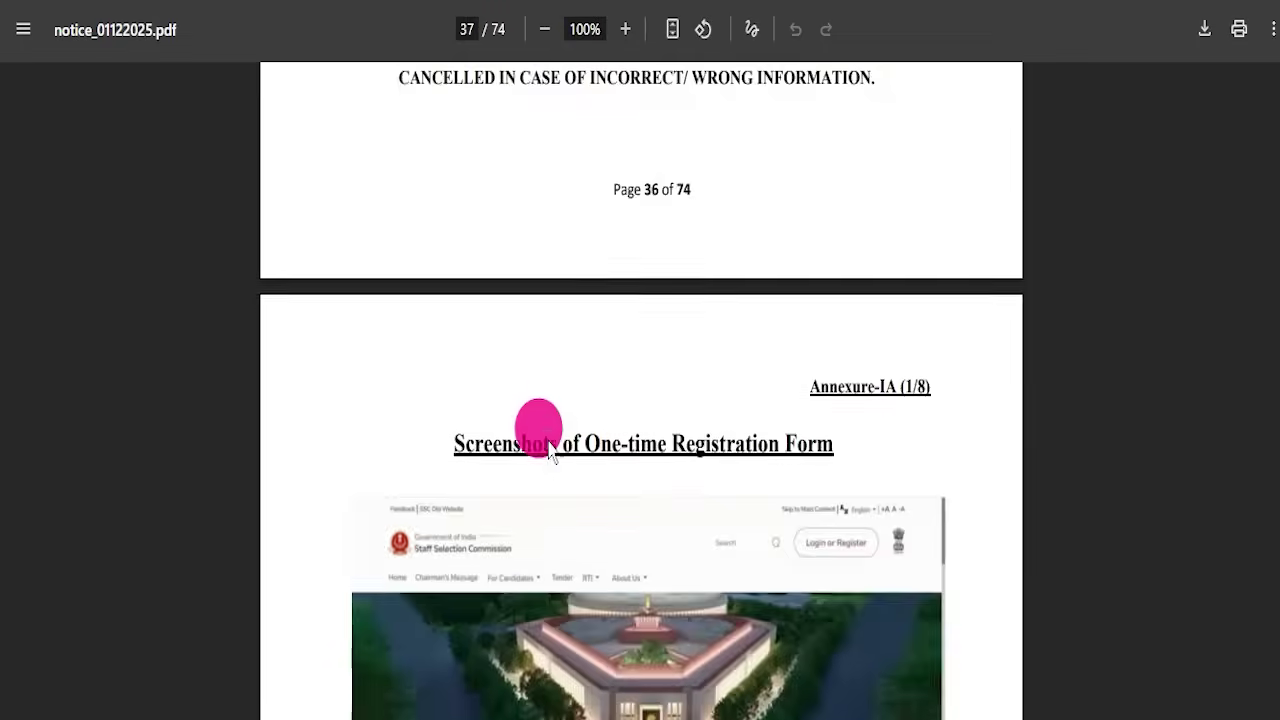
scroll(604, 457, down, 20)
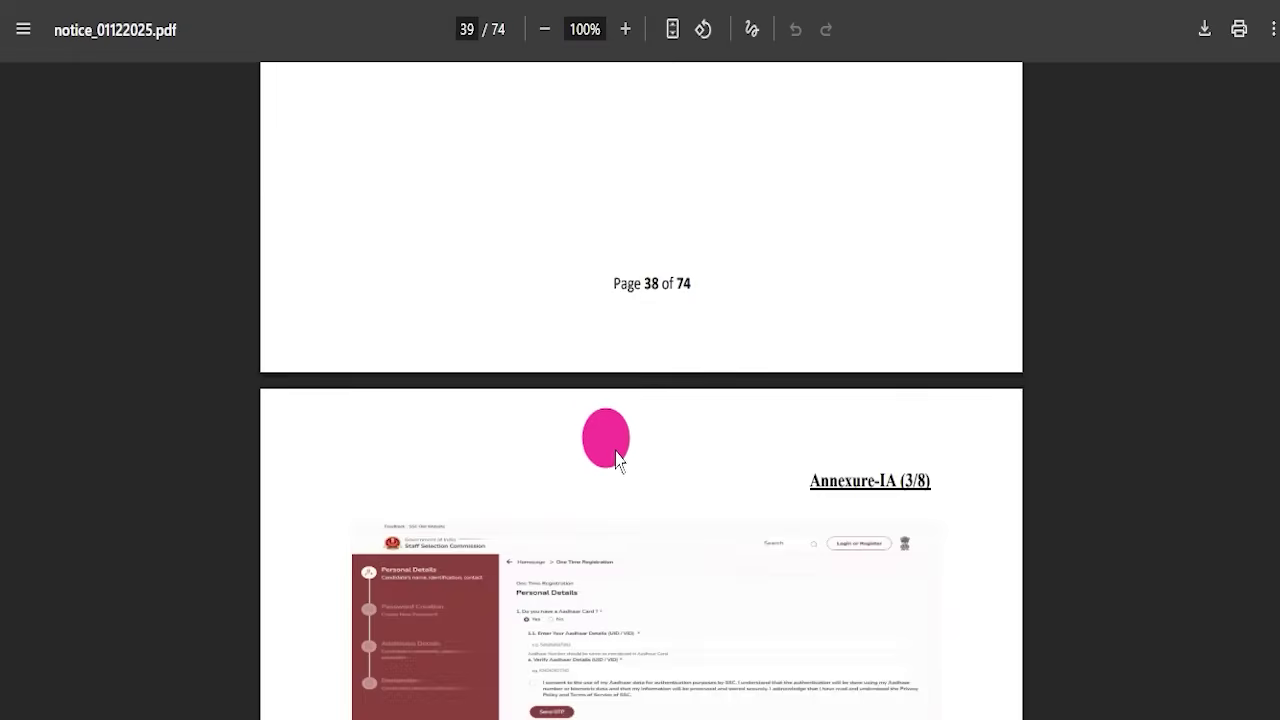
scroll(616, 450, down, 20)
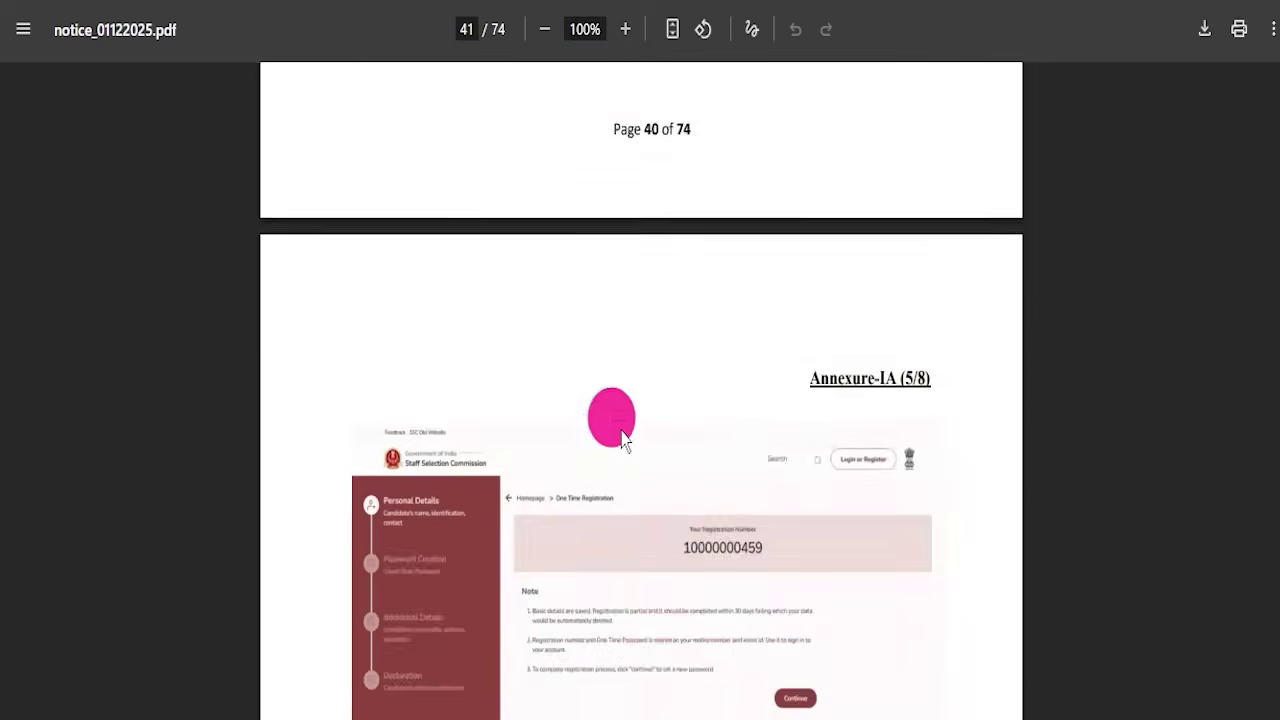
scroll(624, 442, down, 20)
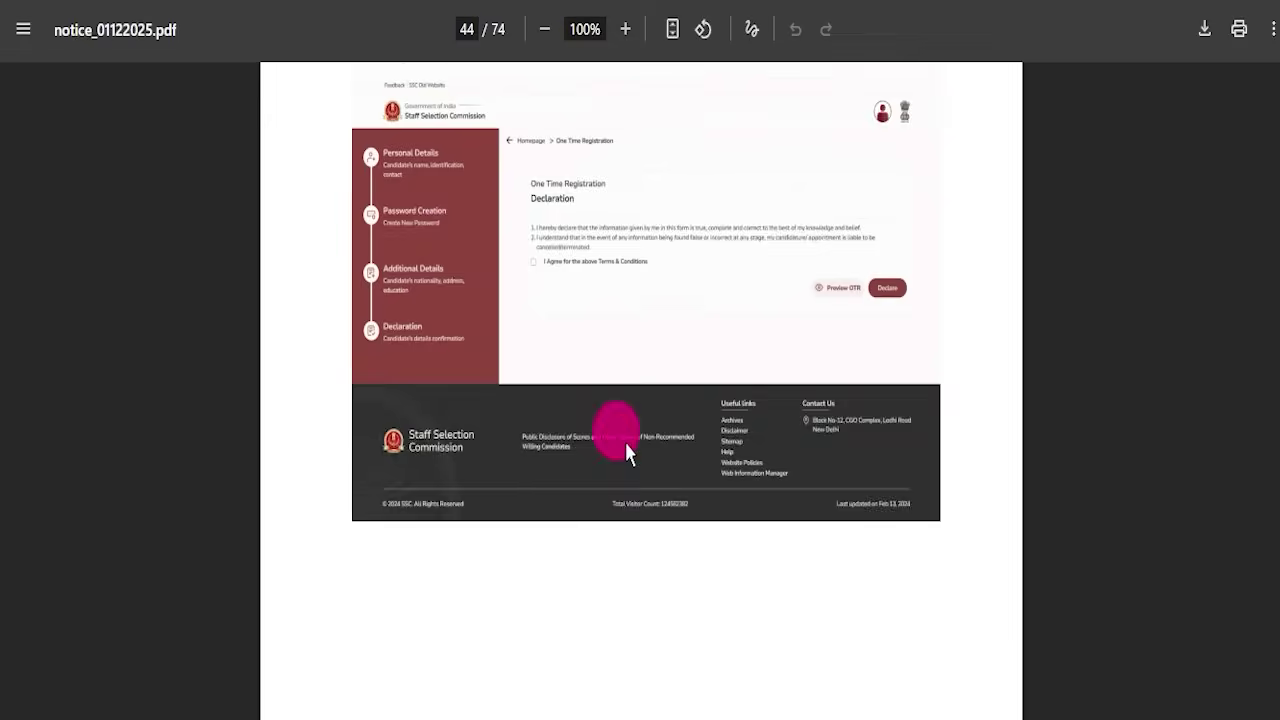
scroll(700, 480, down, 20)
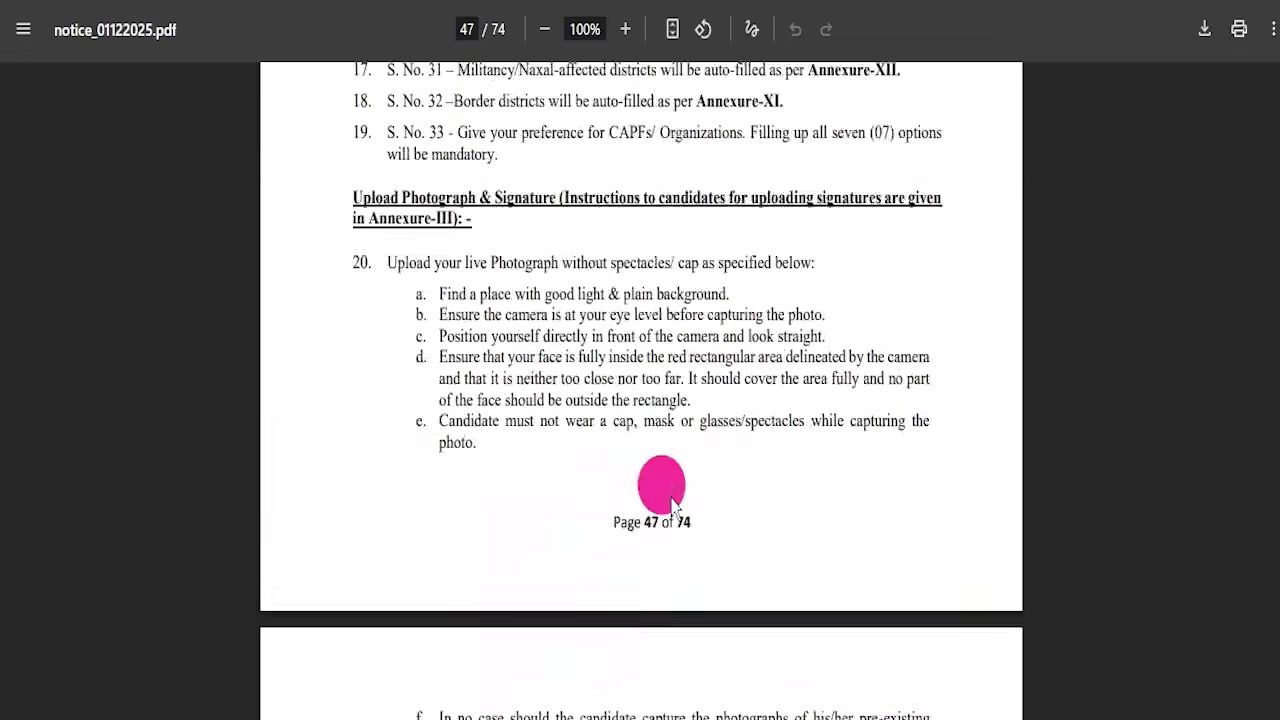
scroll(652, 517, down, 20)
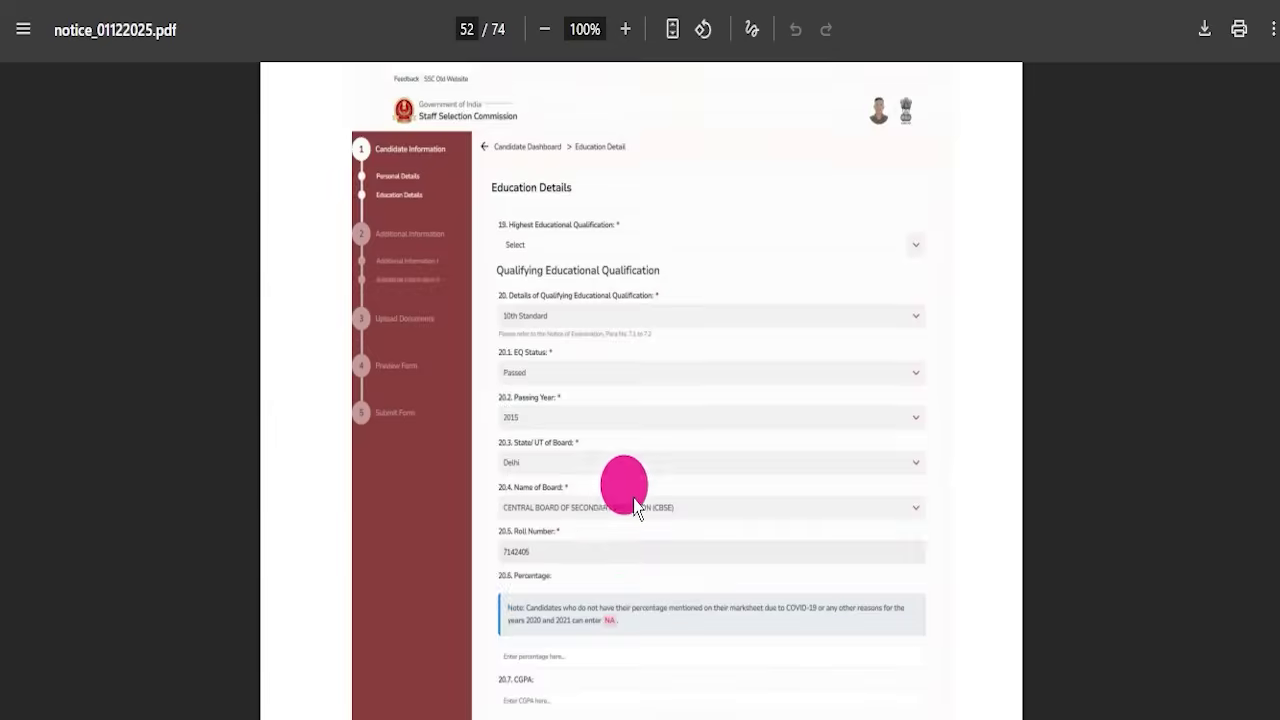
scroll(730, 540, down, 20)
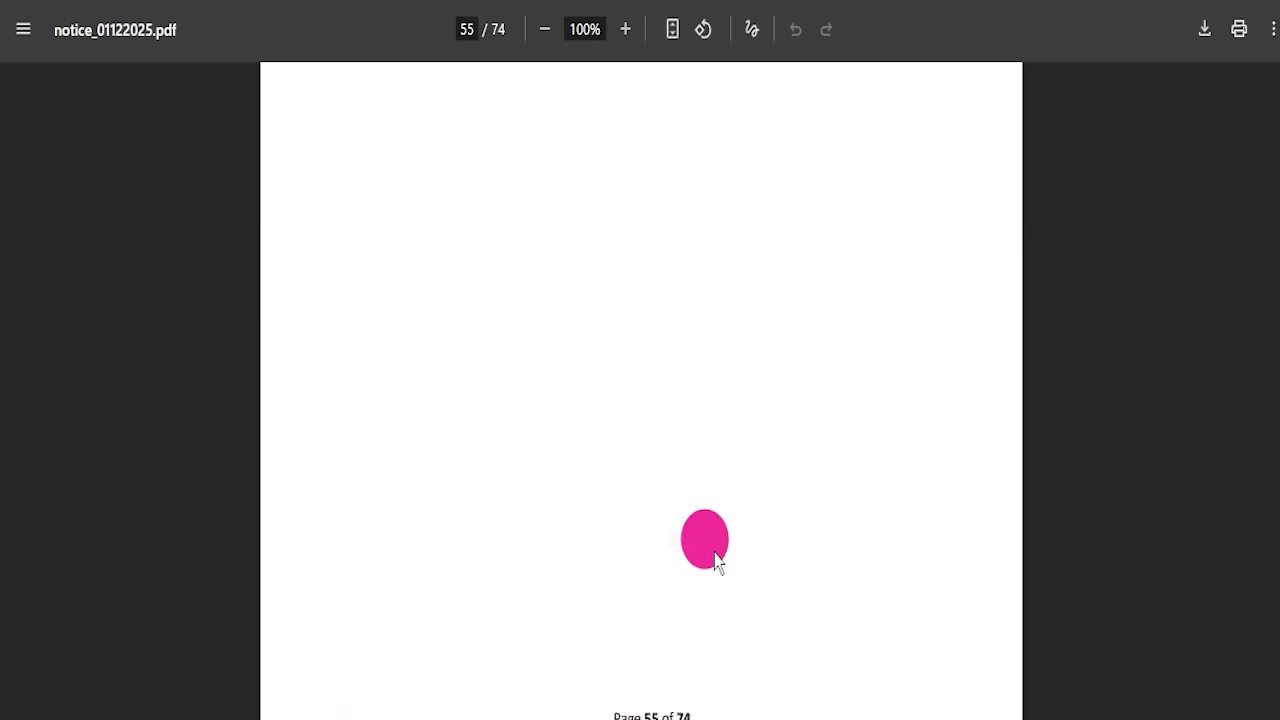
scroll(1272, 548, down, 20)
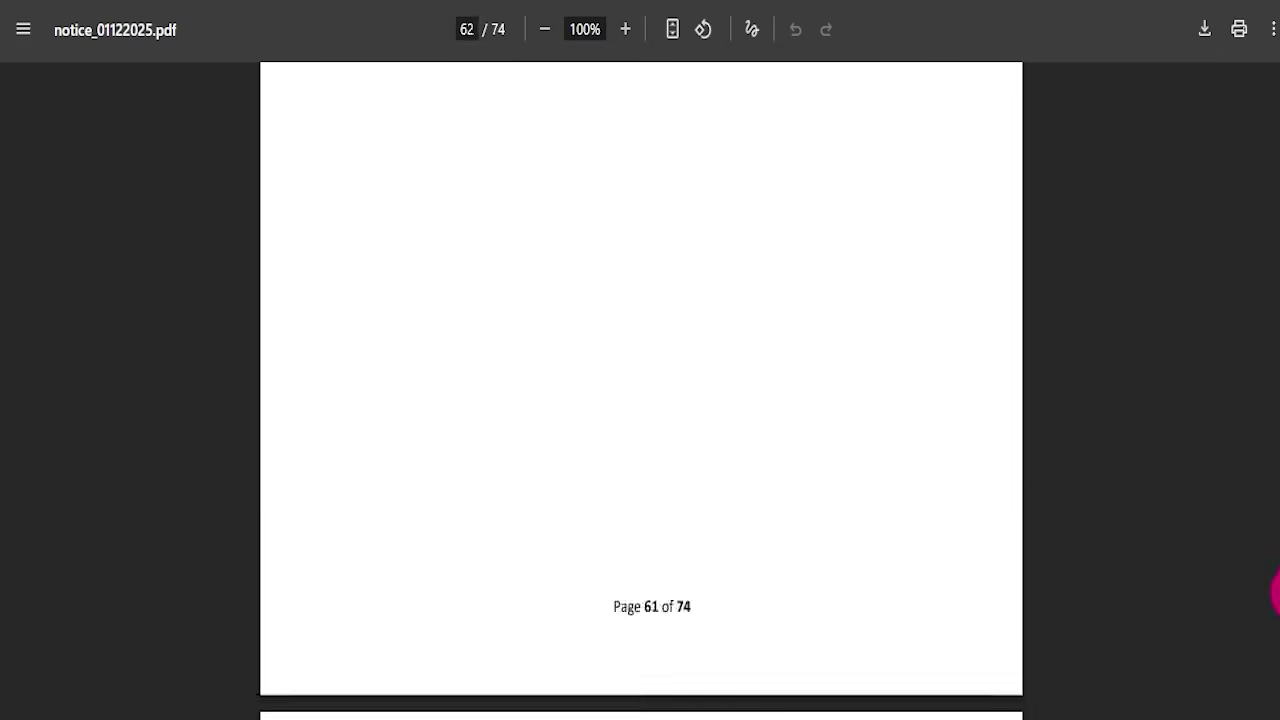
drag(1275, 685, 1268, 62)
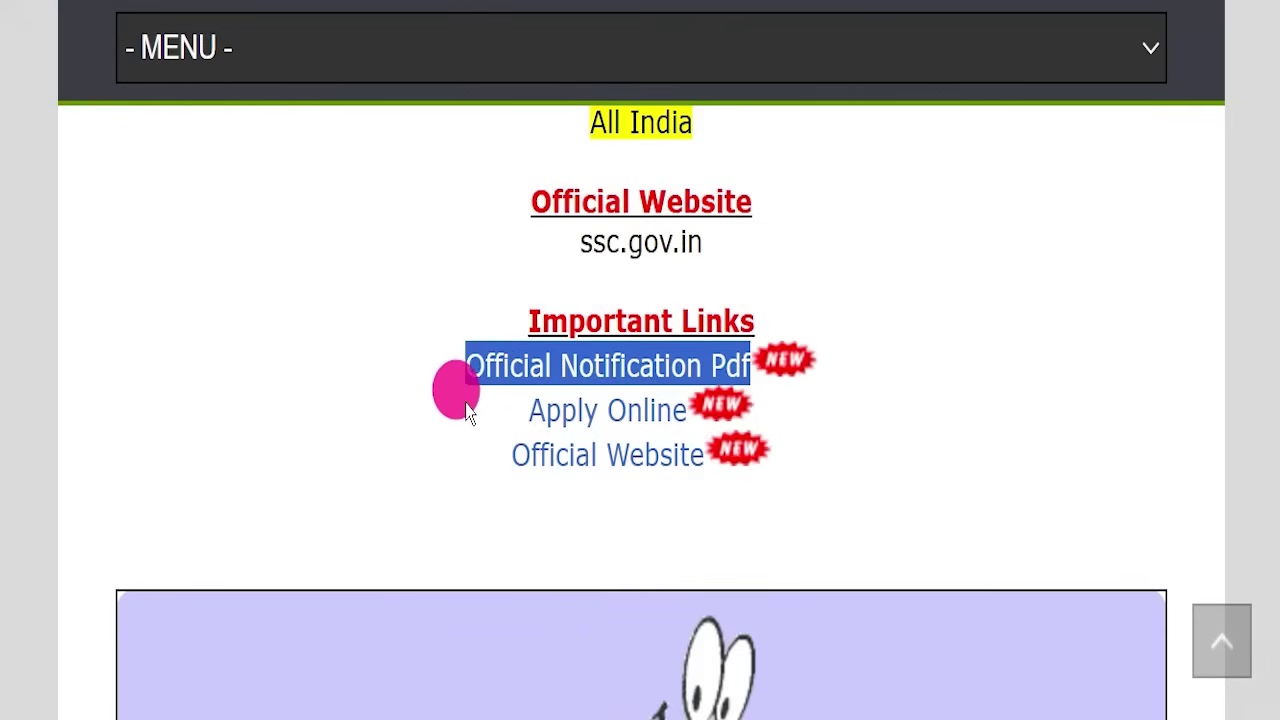
Go from the job page's Apply Online link to the Staff Selection Commission site and open its candidate login form
drag(460, 405, 690, 422)
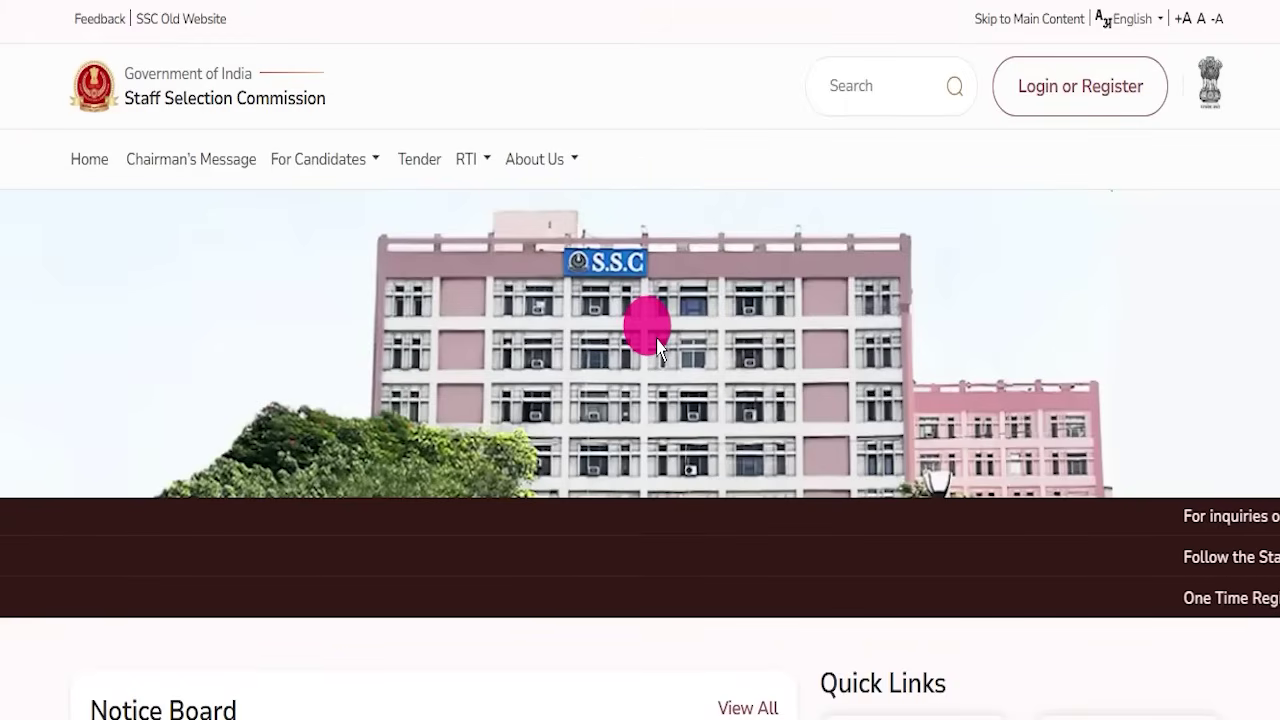
scroll(663, 360, down, 3)
scroll(663, 363, up, 3)
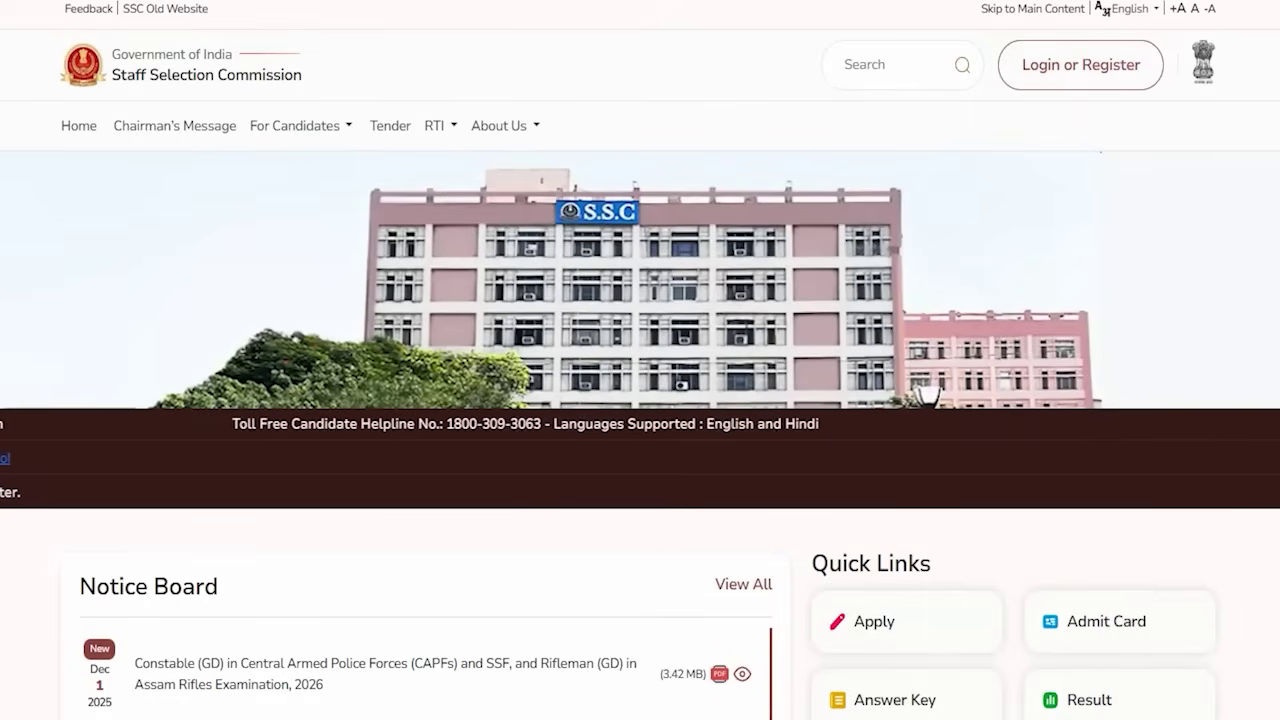
click(1029, 60)
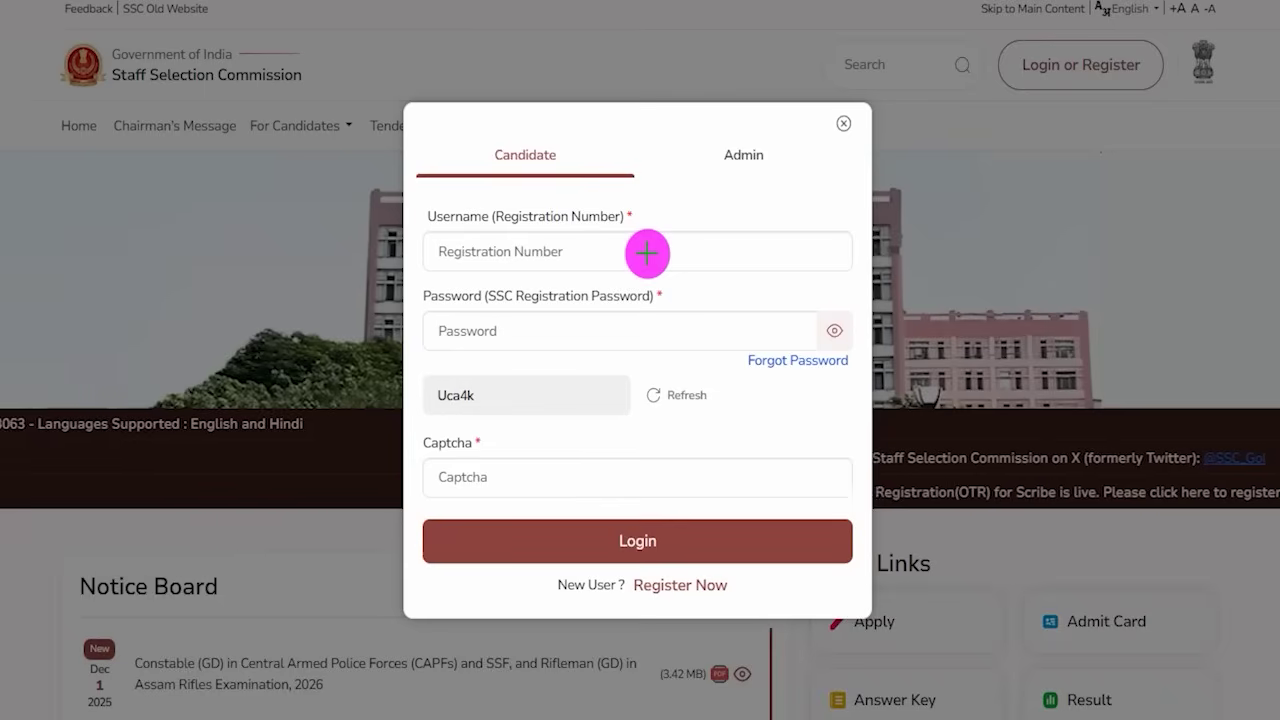
Mark up the login form's registration number, password and captcha fields and the Login action, and clear the marks
drag(666, 216, 641, 275)
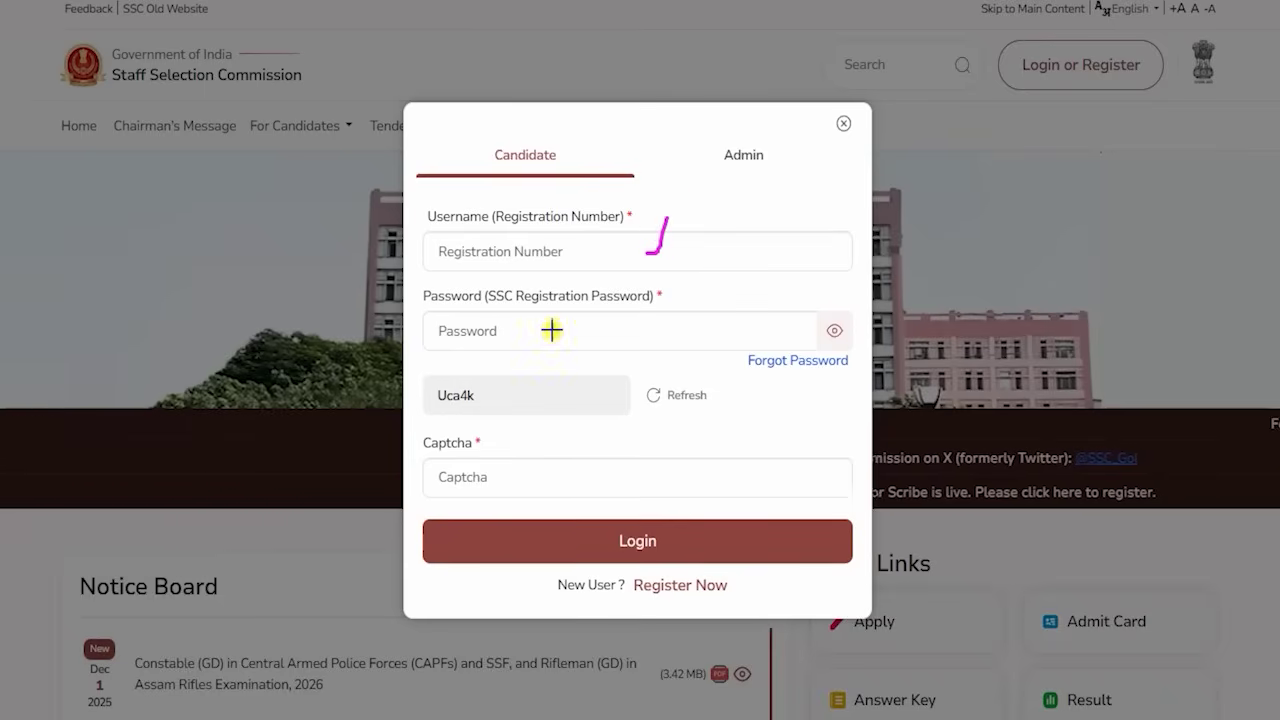
drag(553, 331, 580, 294)
mouse_move(464, 378)
mouse_down()
mouse_move(422, 398)
mouse_move(480, 397)
mouse_move(462, 378)
mouse_up()
drag(538, 476, 573, 422)
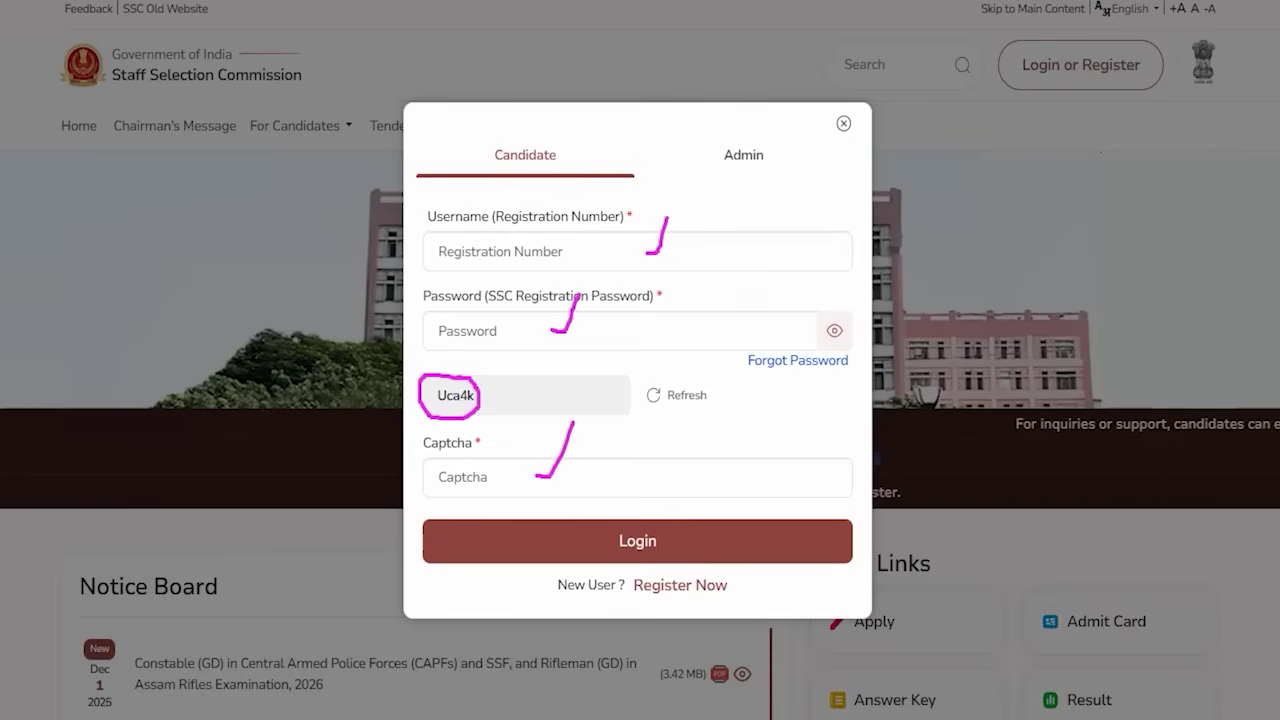
drag(821, 396, 689, 526)
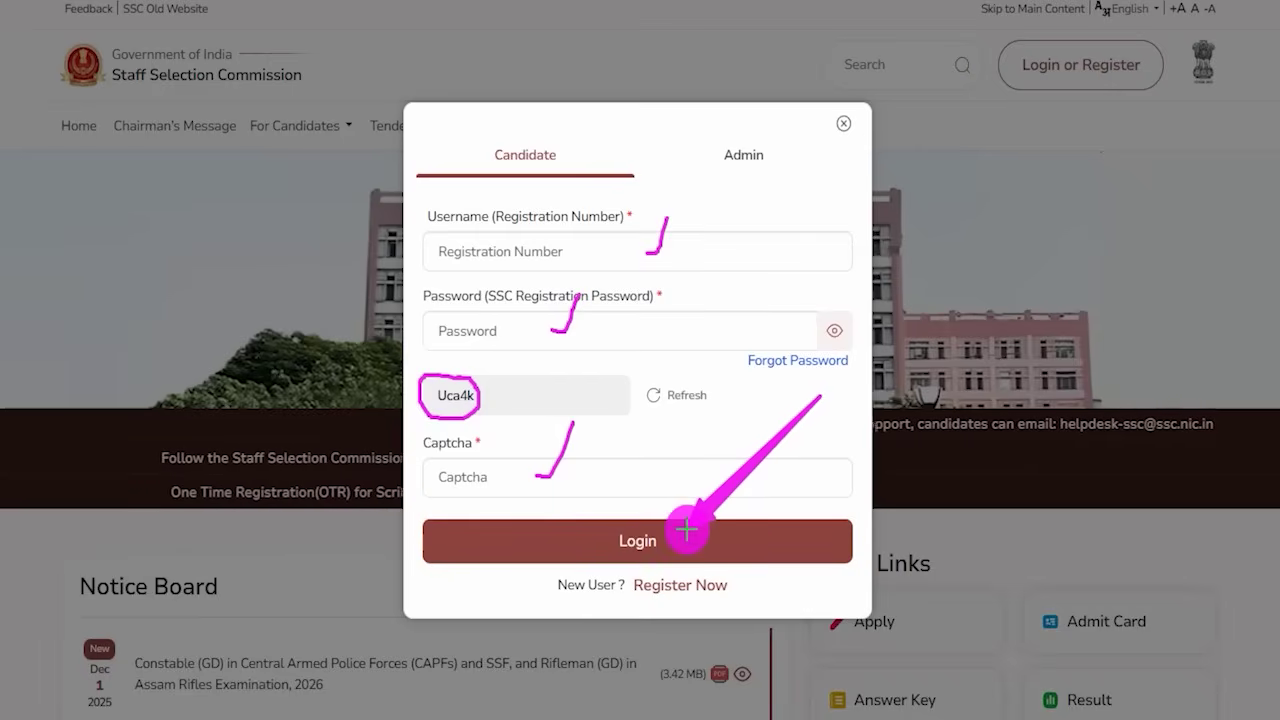
key(Escape)
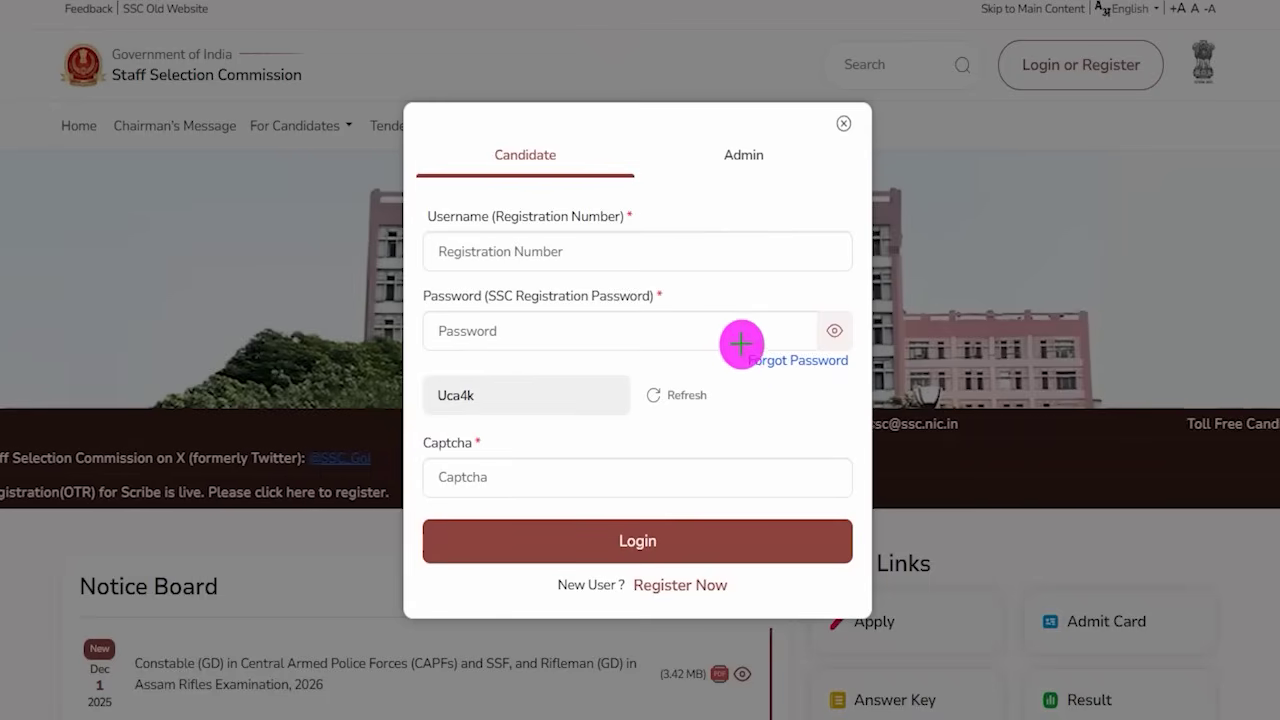
Point out the Forgot Password and New User options, and open the registration page for a new candidate
mouse_move(727, 338)
mouse_down()
mouse_move(817, 349)
mouse_move(860, 381)
mouse_up()
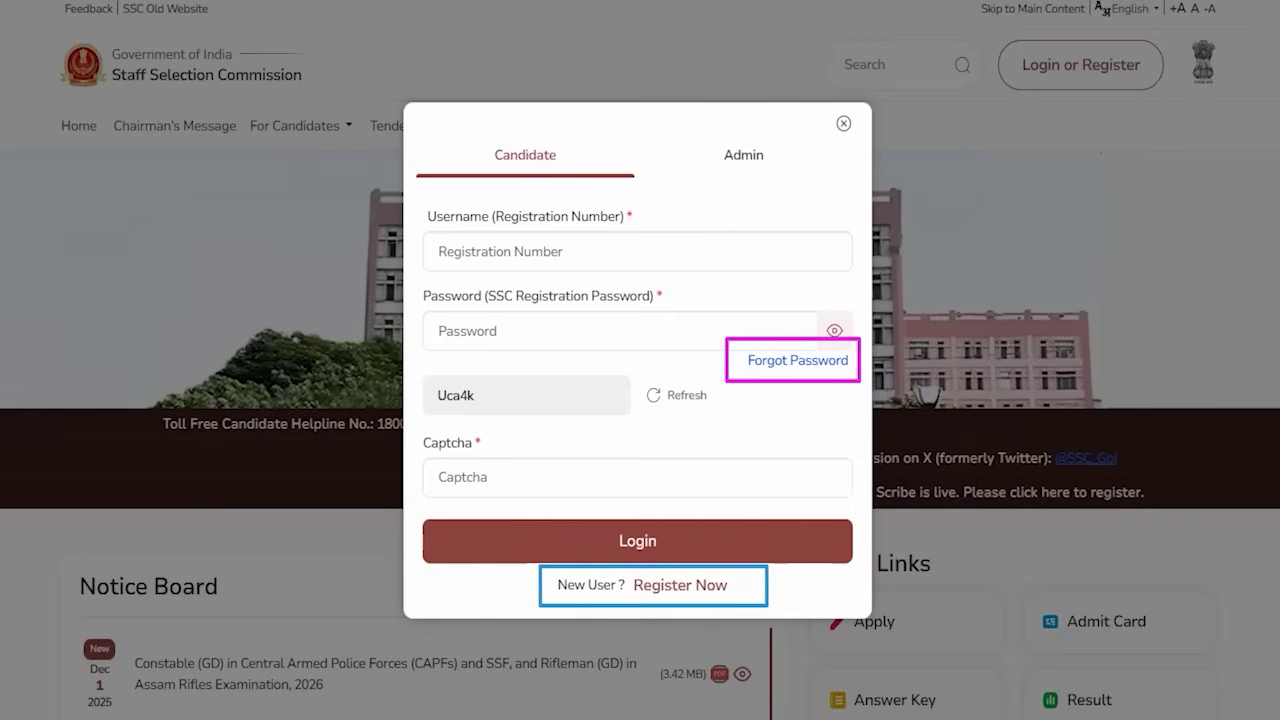
click(722, 584)
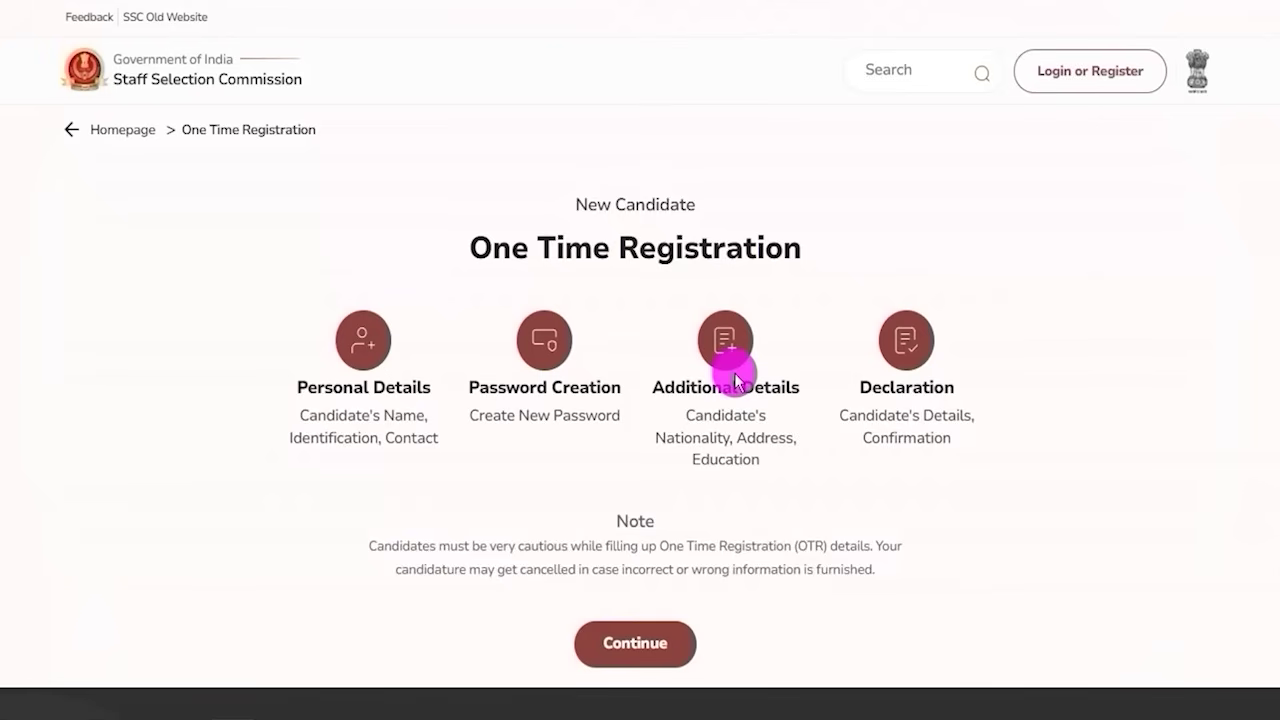
Tick off the four One Time Registration stages from Personal Details to Declaration with pen marks, and clear the marks
drag(509, 252, 643, 251)
click(643, 250)
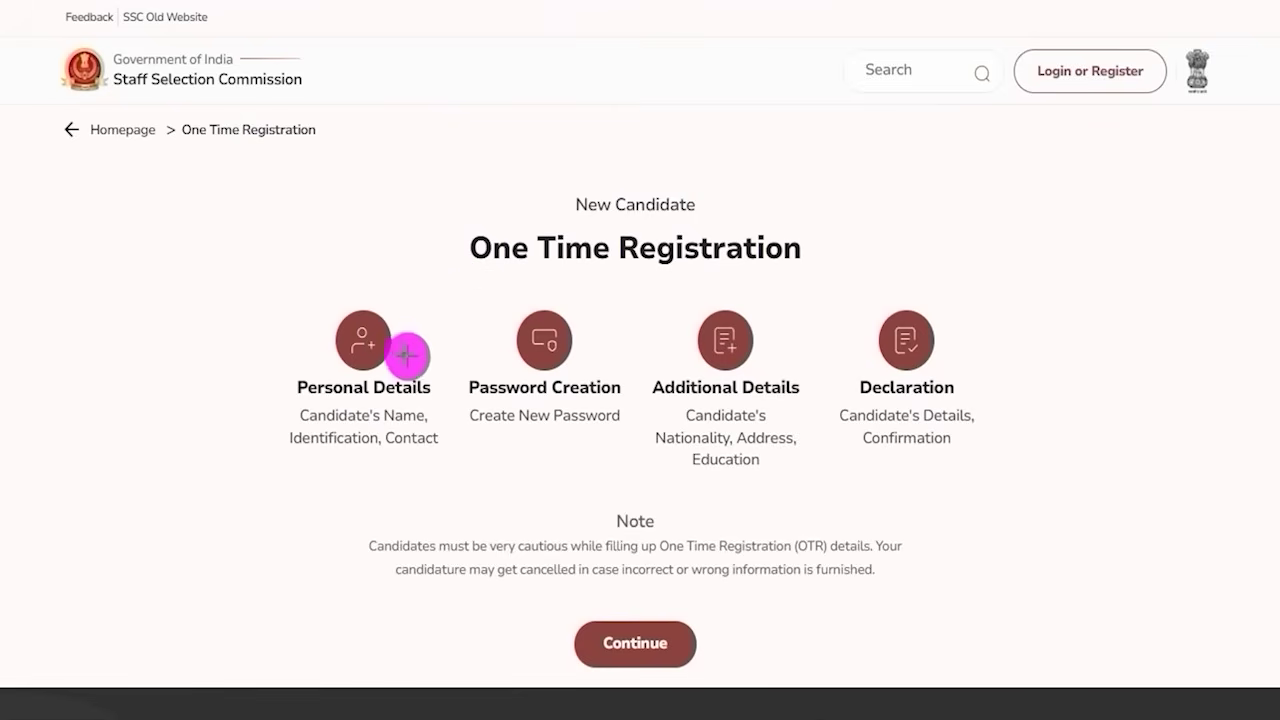
drag(406, 355, 440, 311)
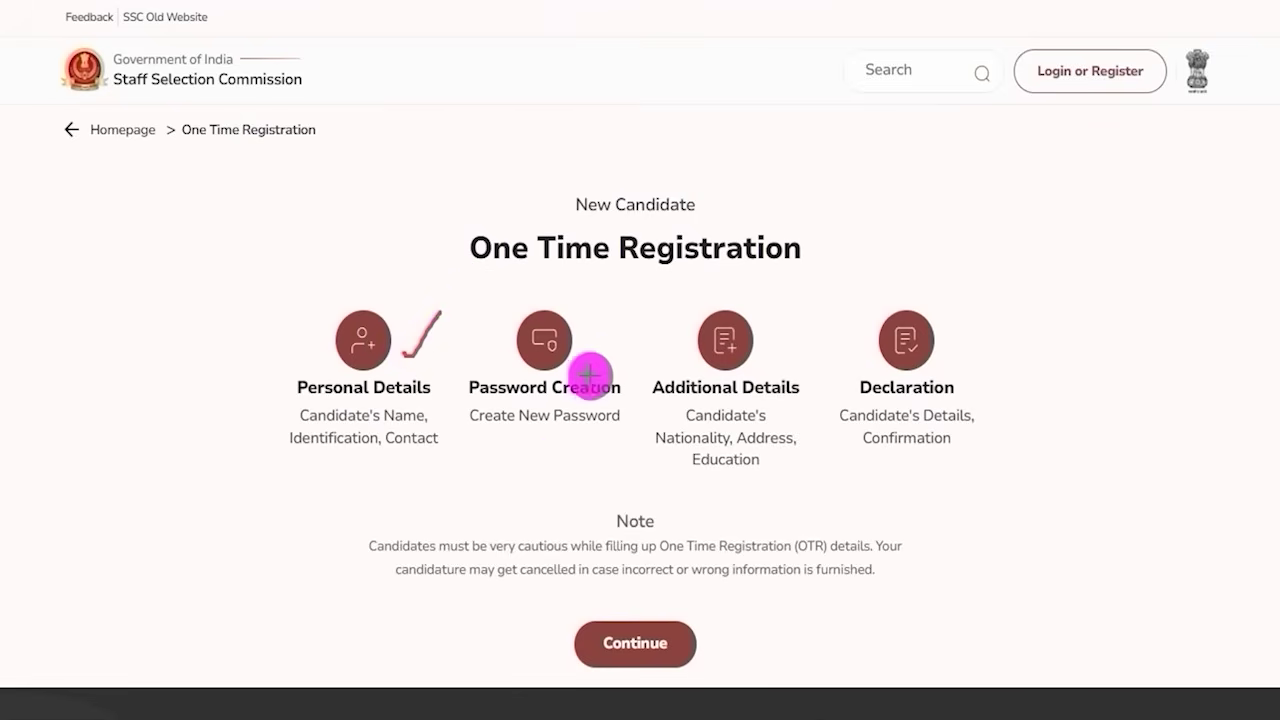
drag(588, 366, 640, 311)
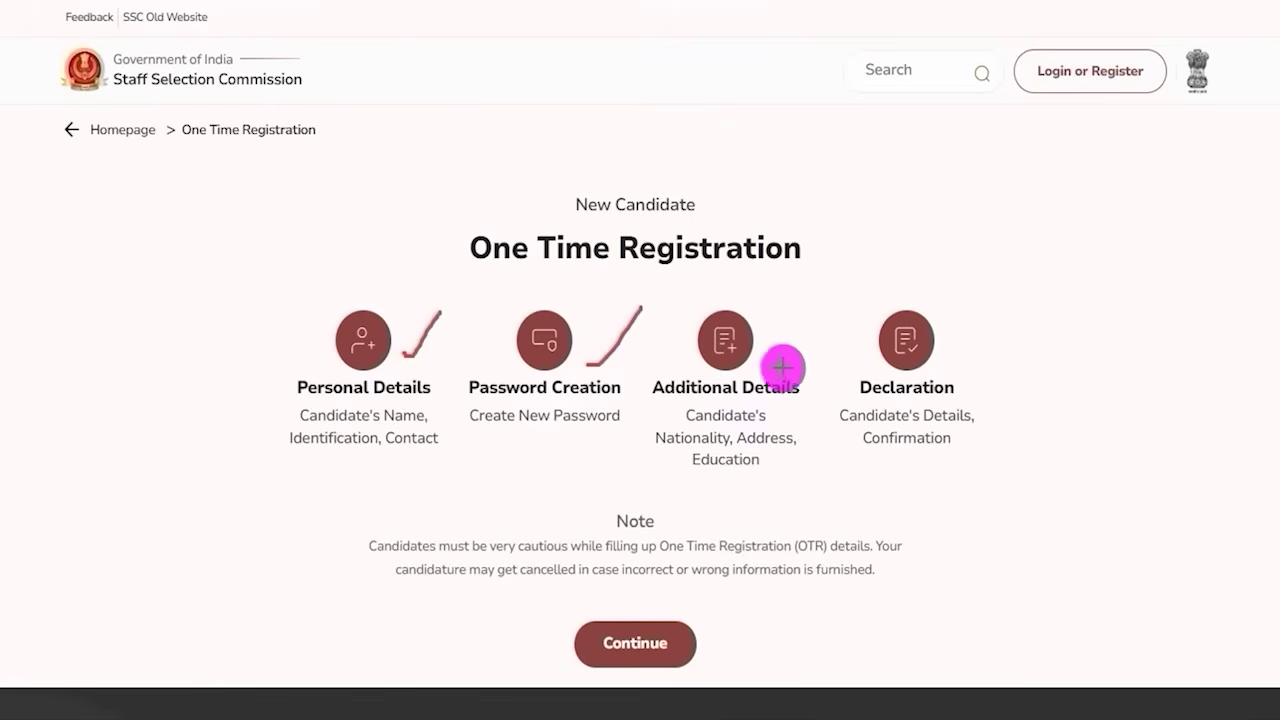
drag(768, 358, 810, 318)
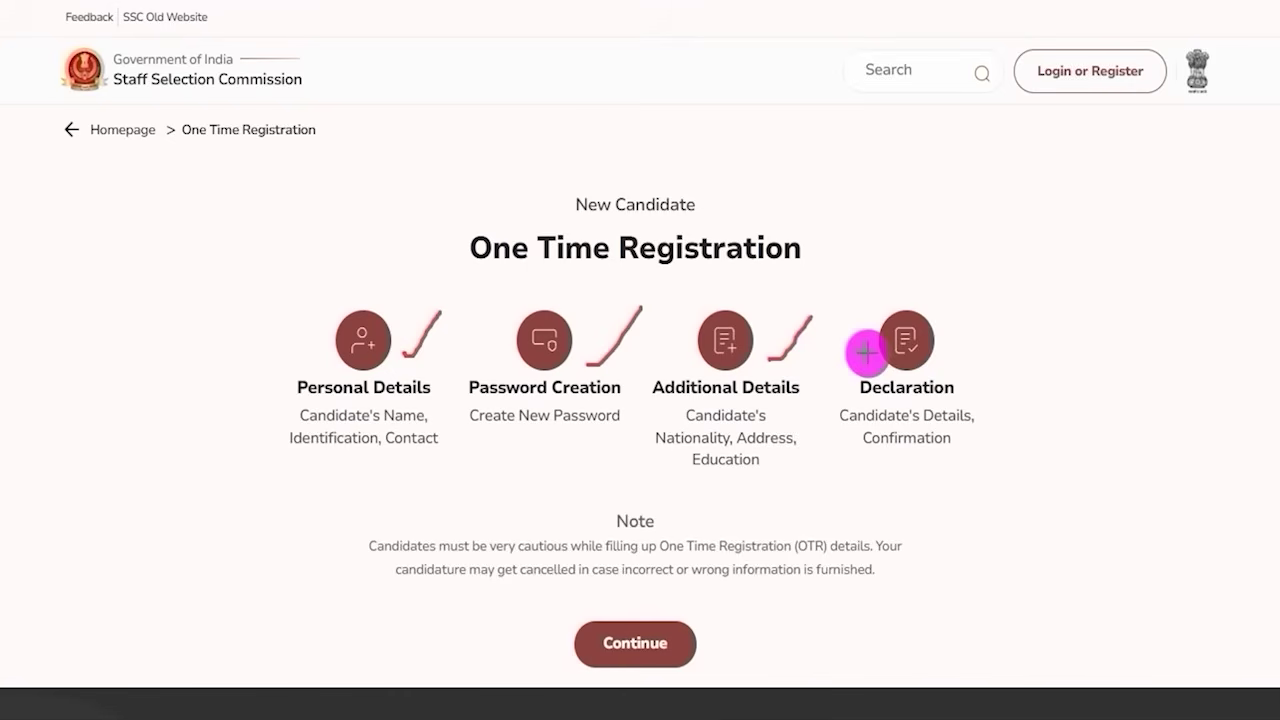
drag(945, 362, 1003, 337)
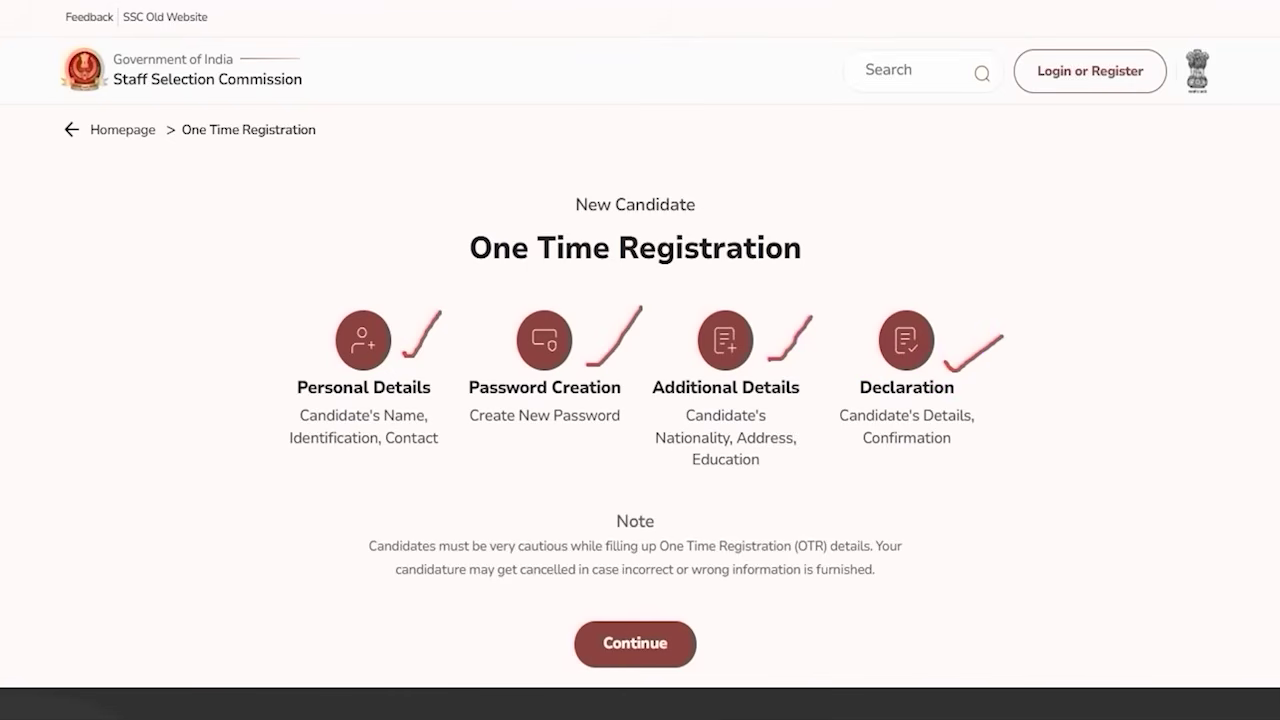
key(Escape)
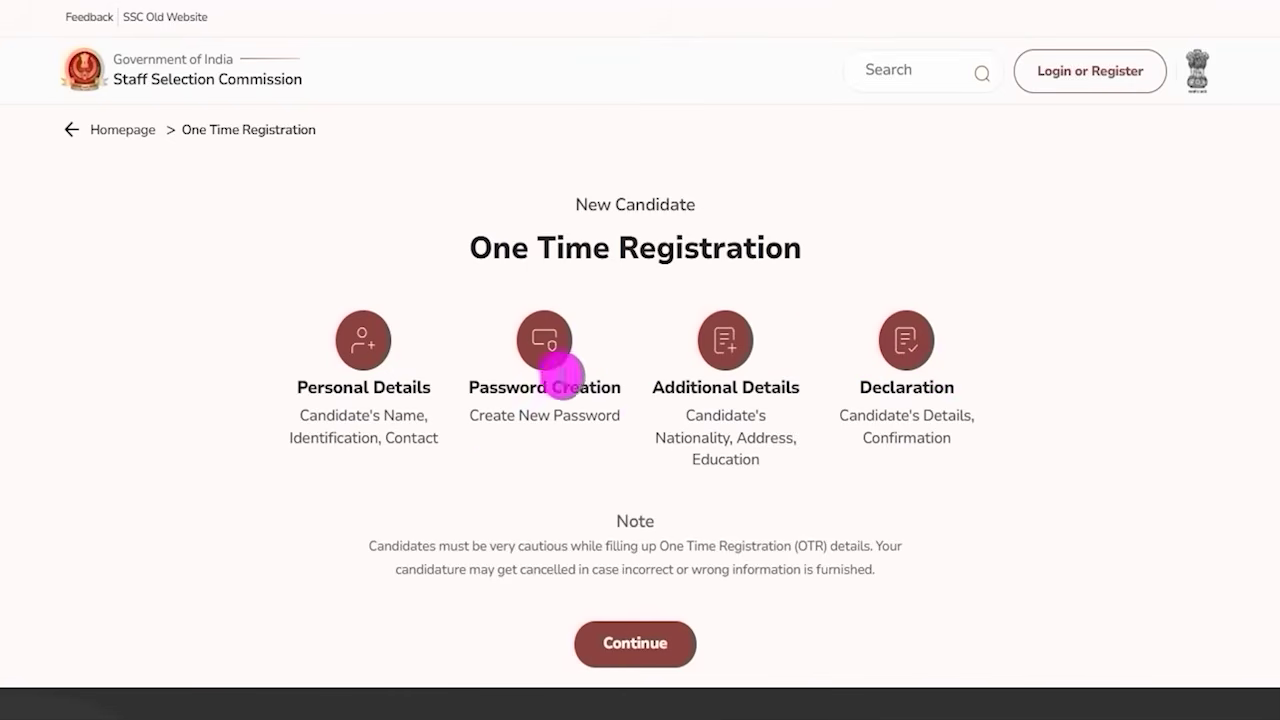
Continue from the One Time Registration overview to the Personal Details form
scroll(646, 420, down, 2)
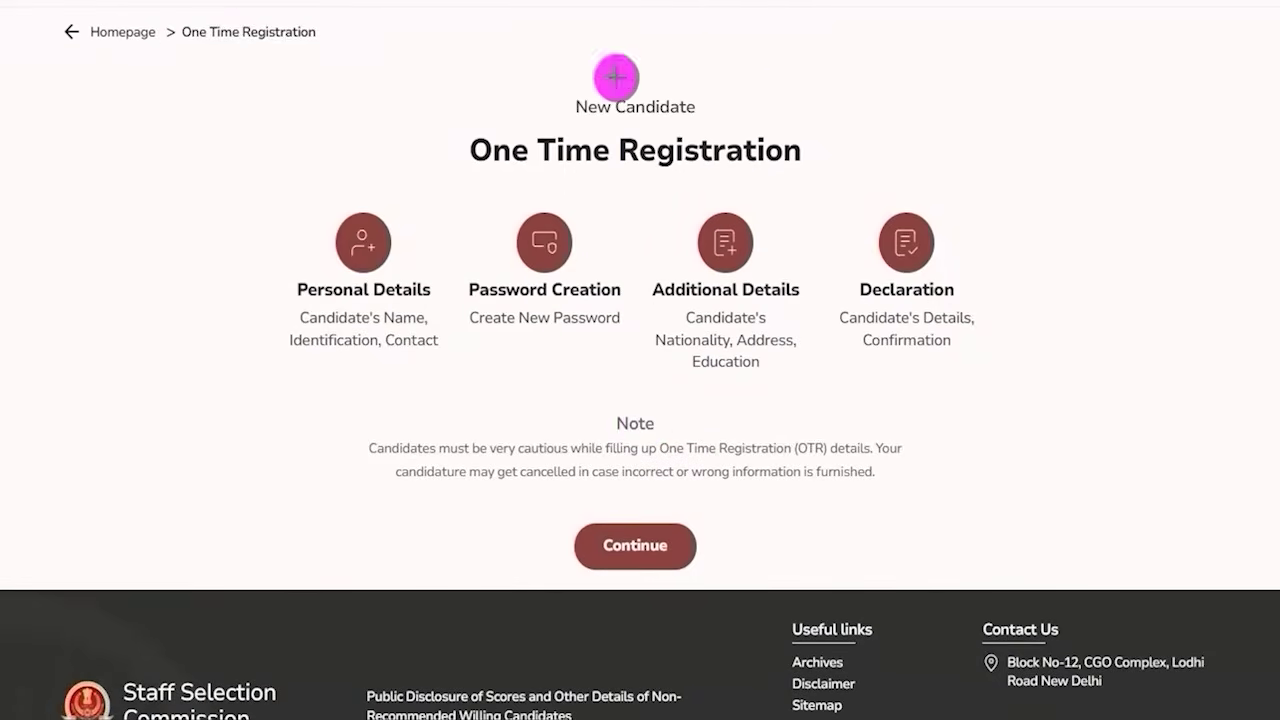
mouse_move(541, 501)
mouse_down()
mouse_move(677, 537)
mouse_move(712, 577)
mouse_up()
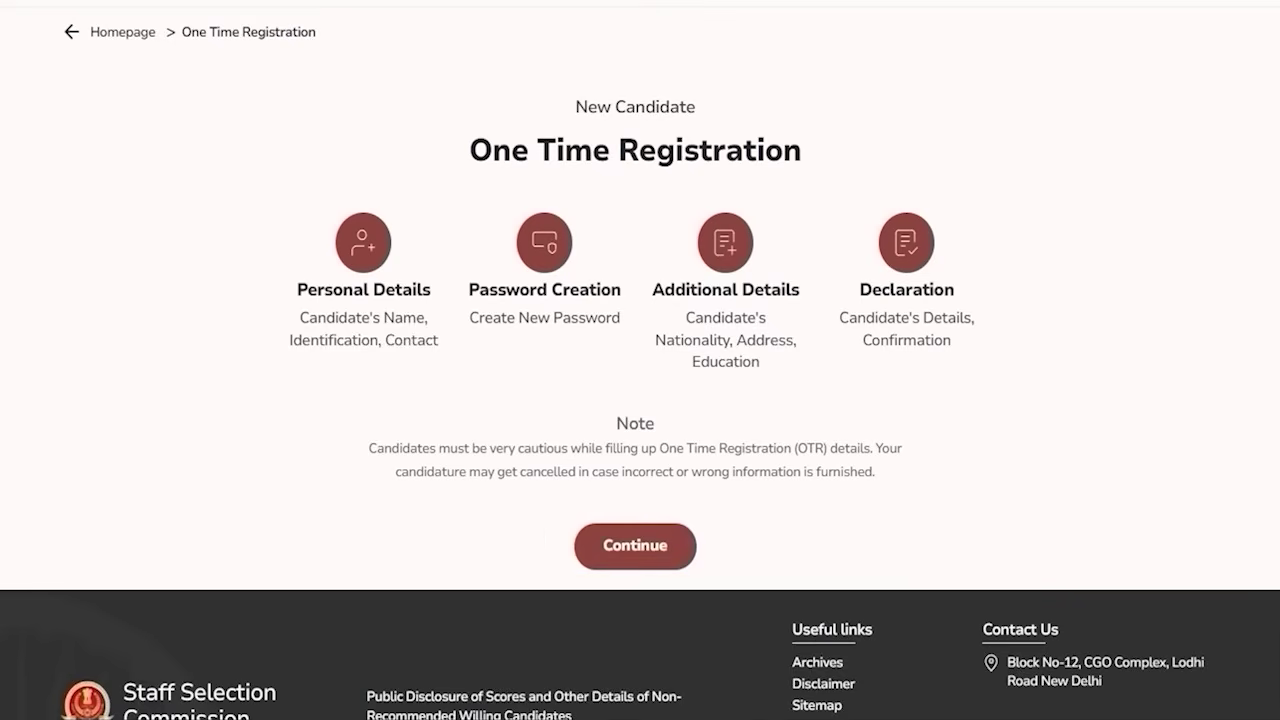
click(657, 535)
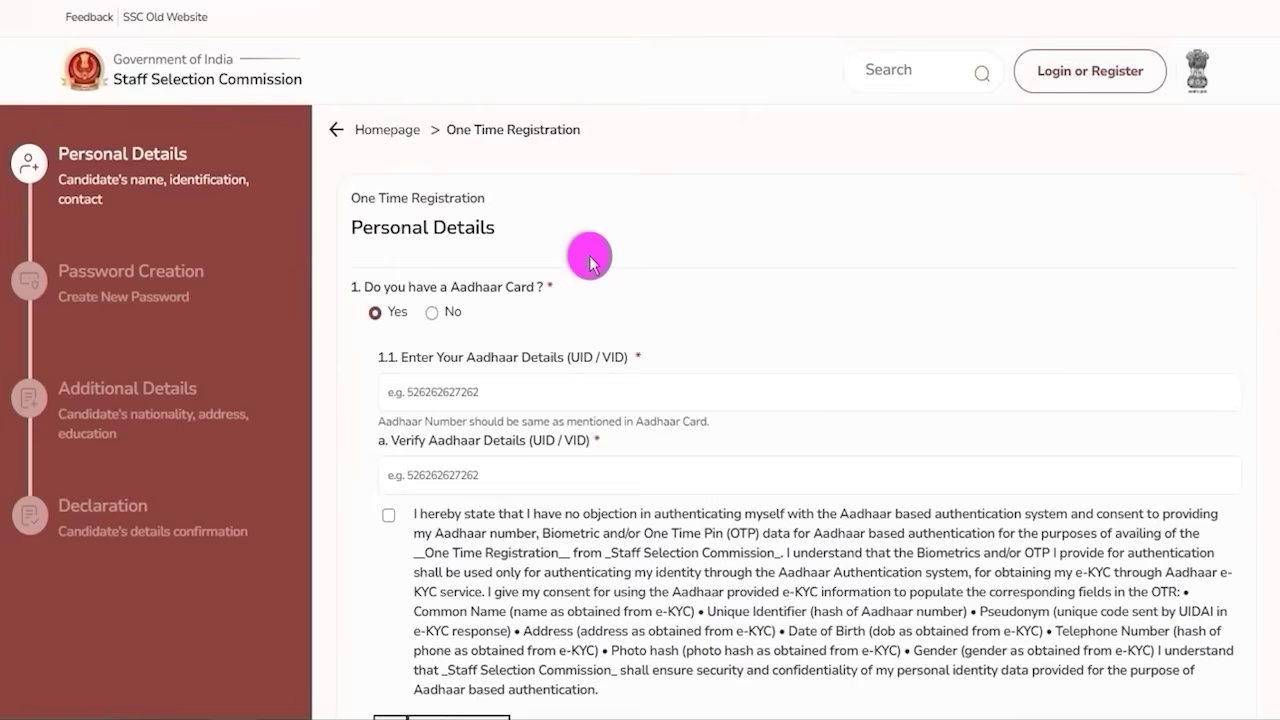
Examine the Personal Details form's Aadhaar card question with its Yes answer selected
drag(374, 228, 466, 224)
click(466, 224)
scroll(466, 220, down, 2)
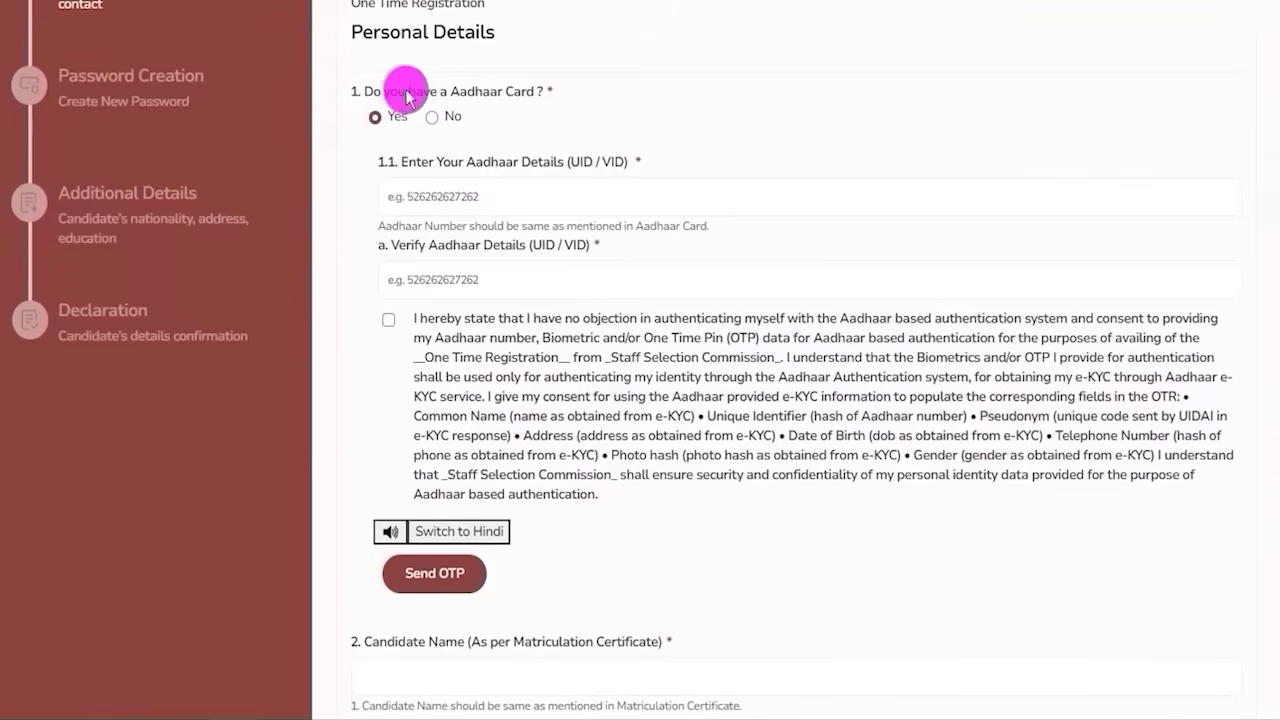
drag(368, 91, 523, 95)
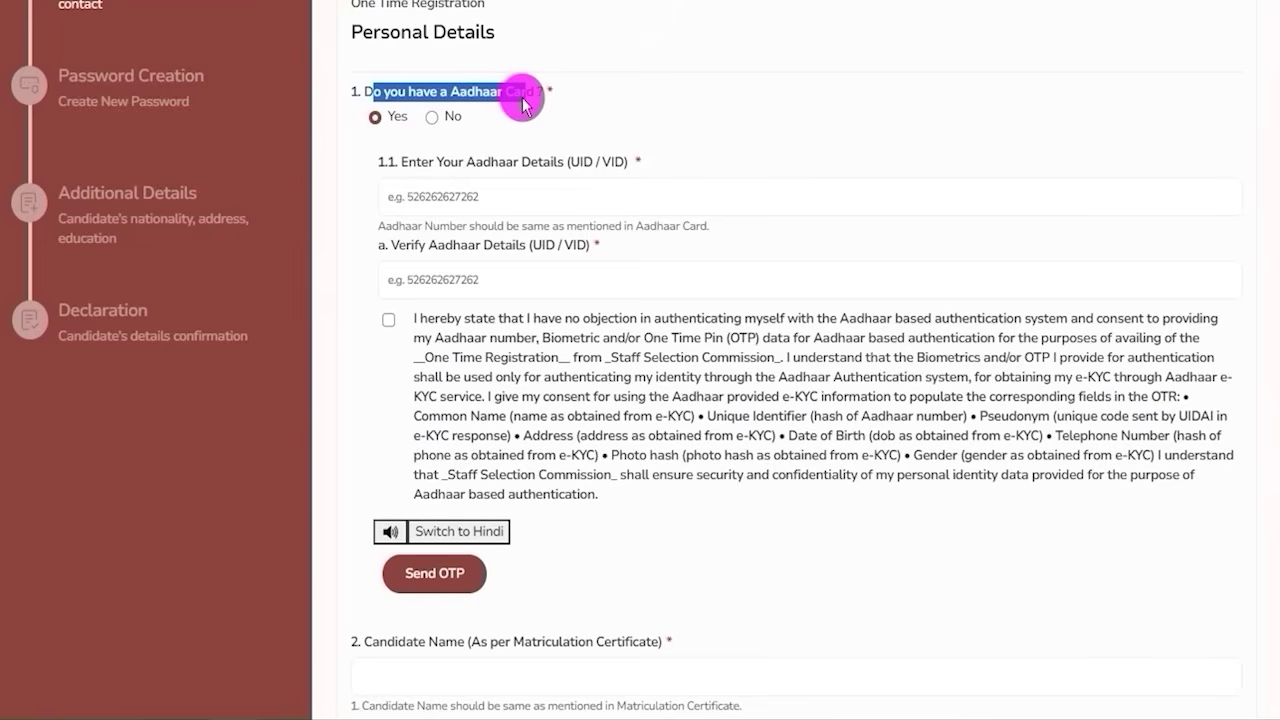
drag(523, 105, 378, 127)
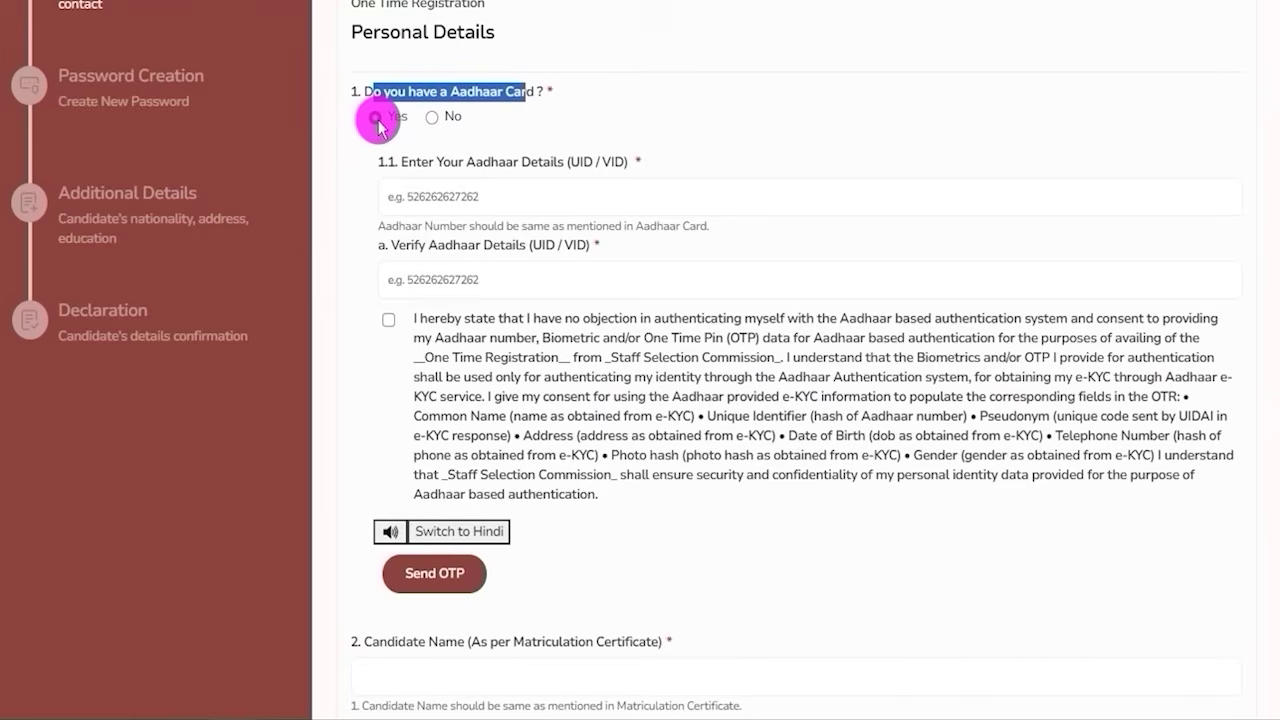
click(377, 124)
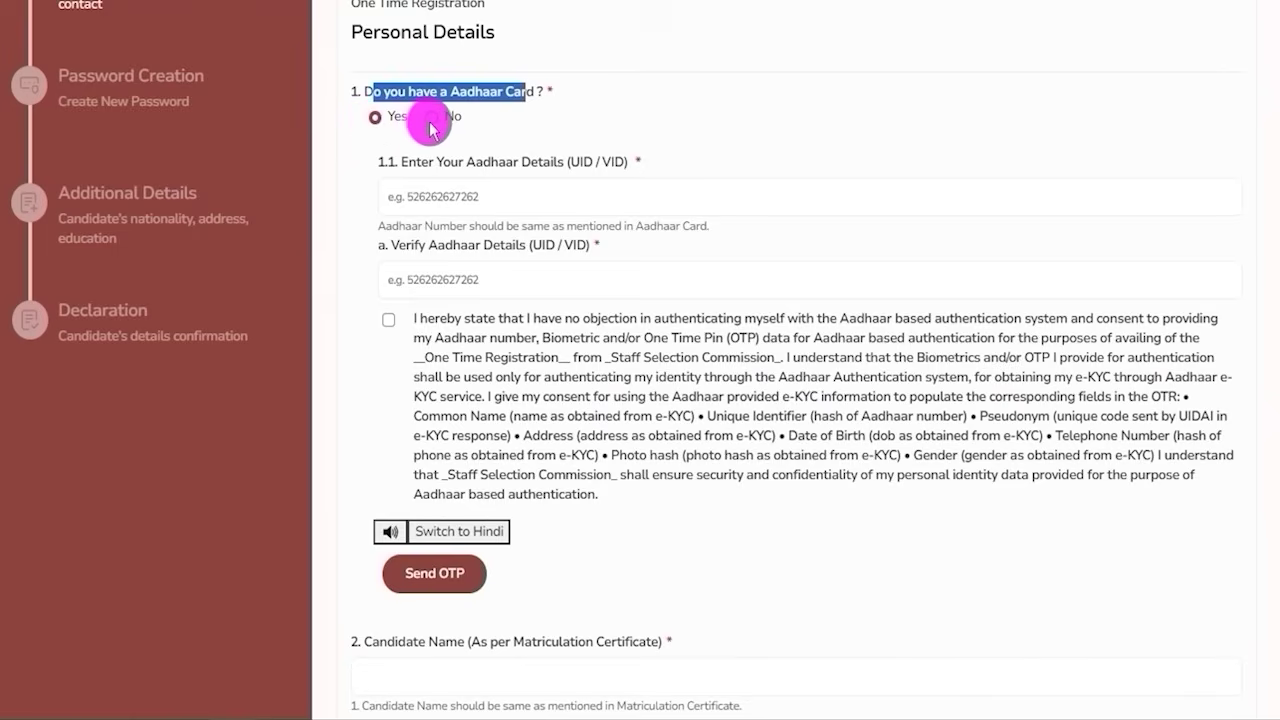
Answer No to the Aadhaar card question and review the documents accepted as name proof
click(431, 122)
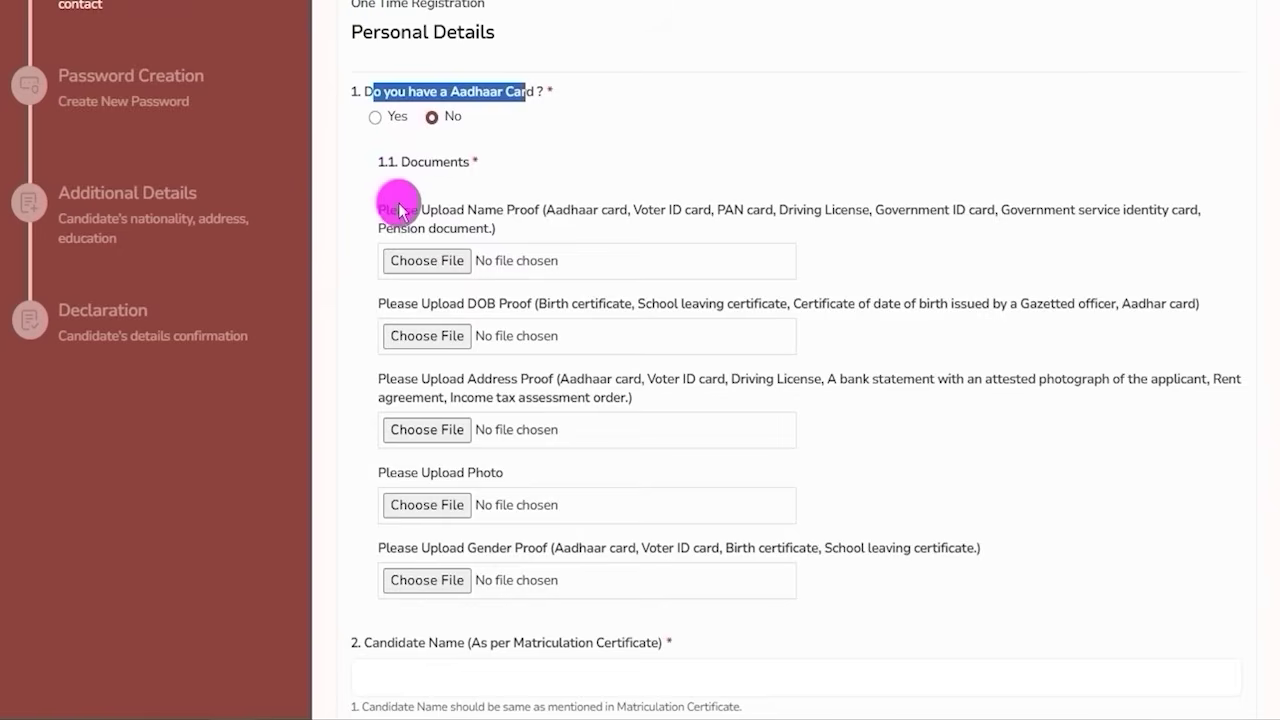
drag(397, 211, 957, 213)
drag(1044, 213, 1148, 212)
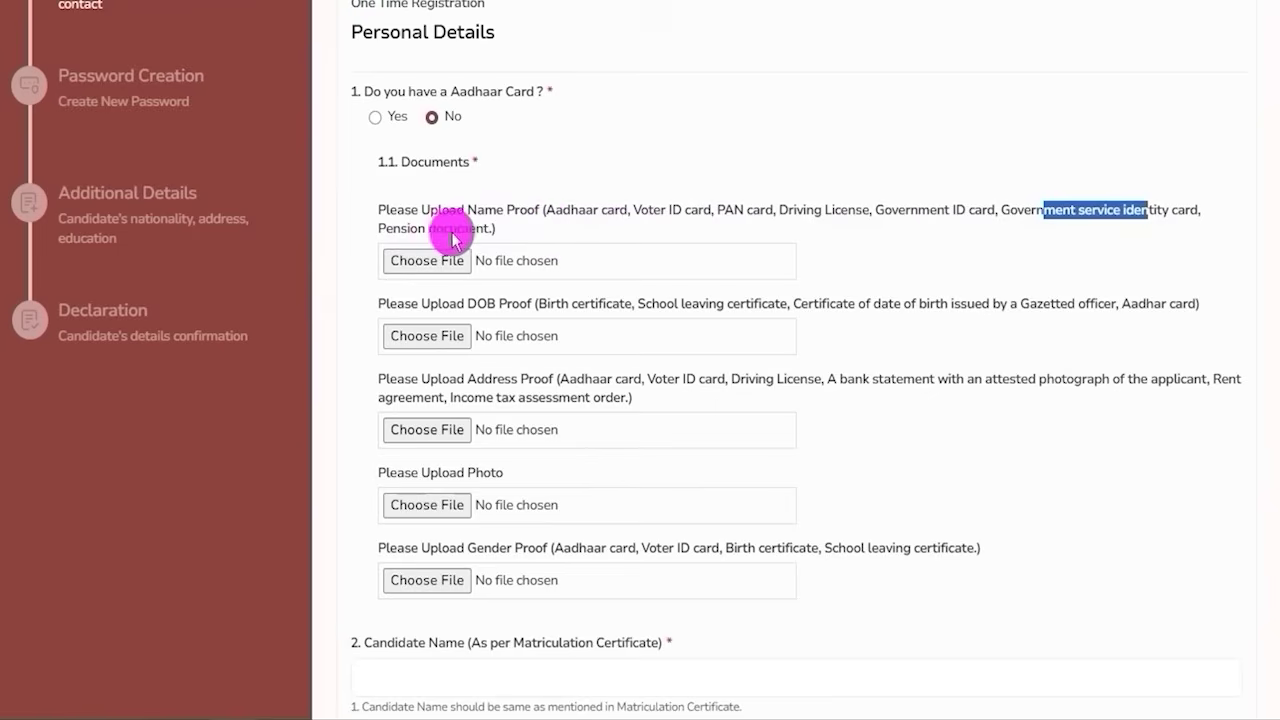
drag(393, 230, 478, 232)
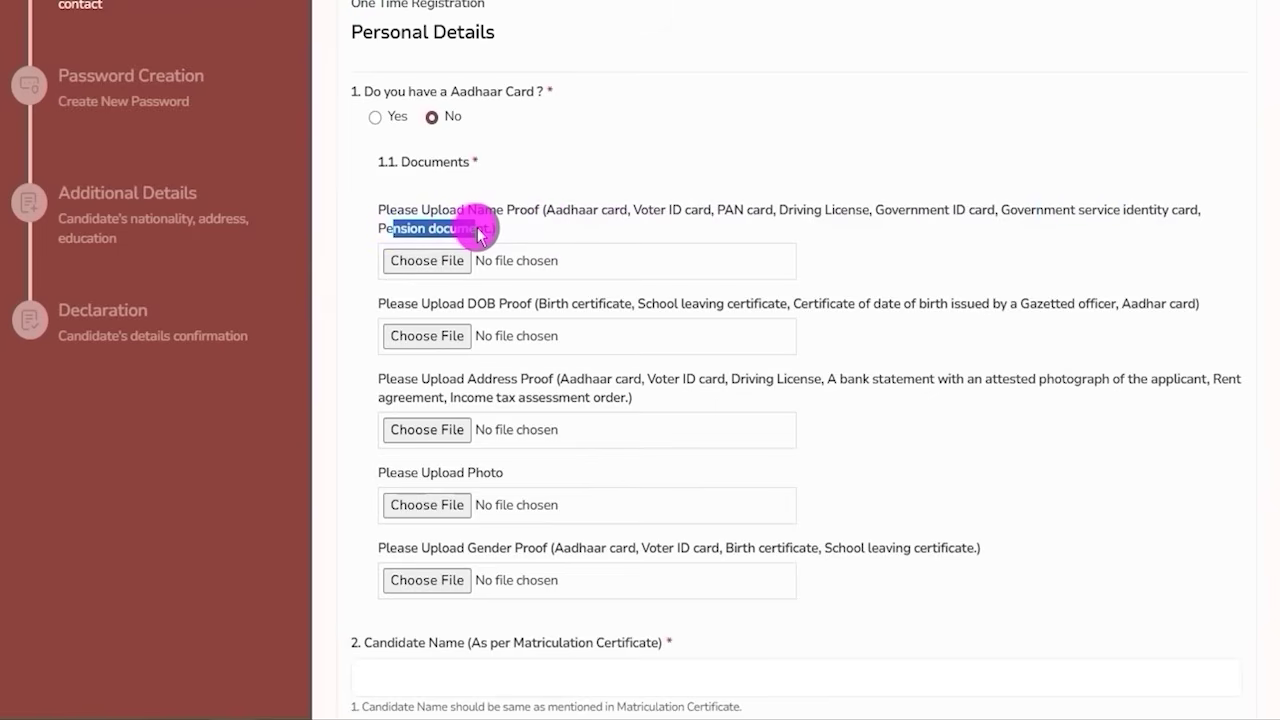
click(590, 2)
click(477, 269)
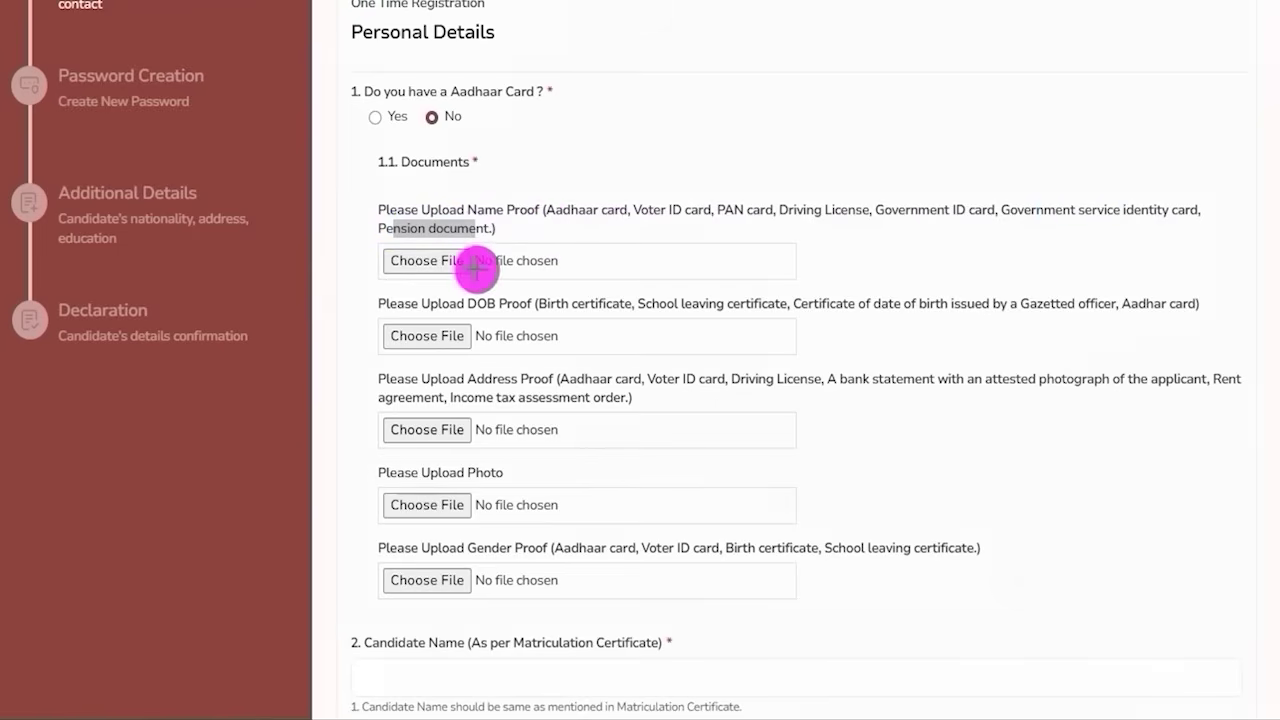
Mark the name proof upload with a pen tick, underline the accepted DOB proof documents, and tick the DOB proof upload
drag(472, 259, 511, 238)
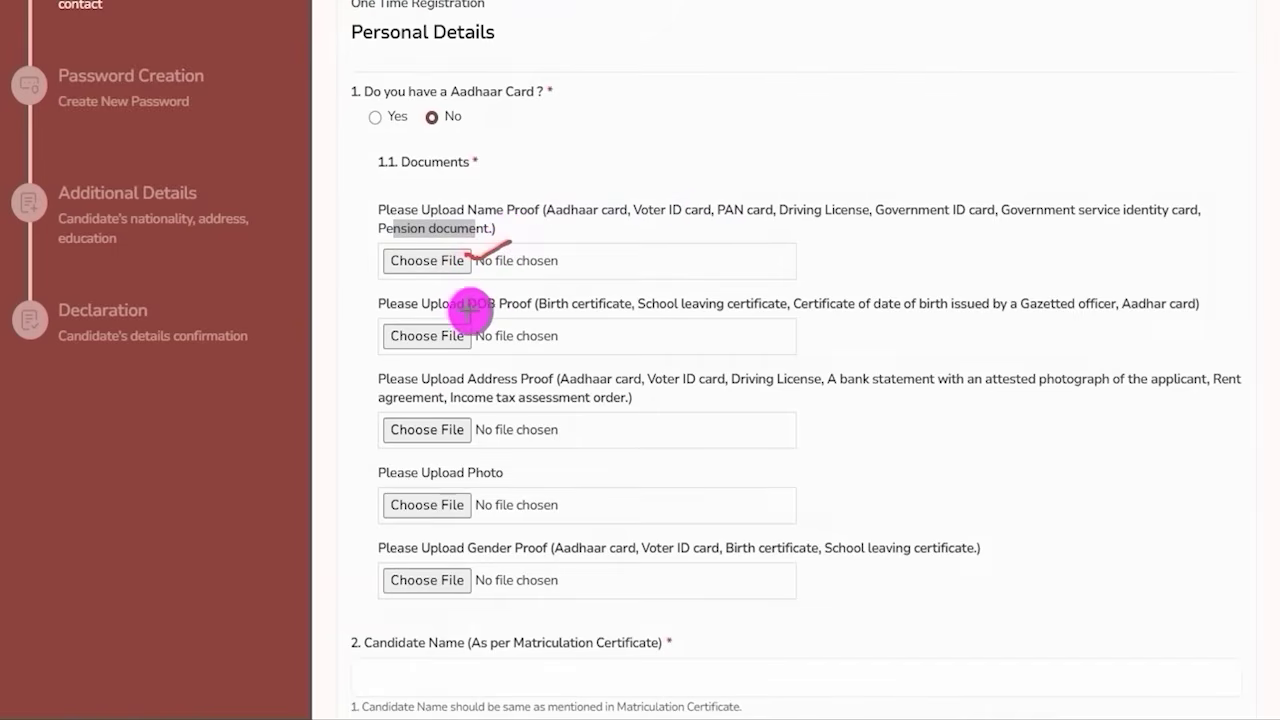
drag(468, 312, 1066, 314)
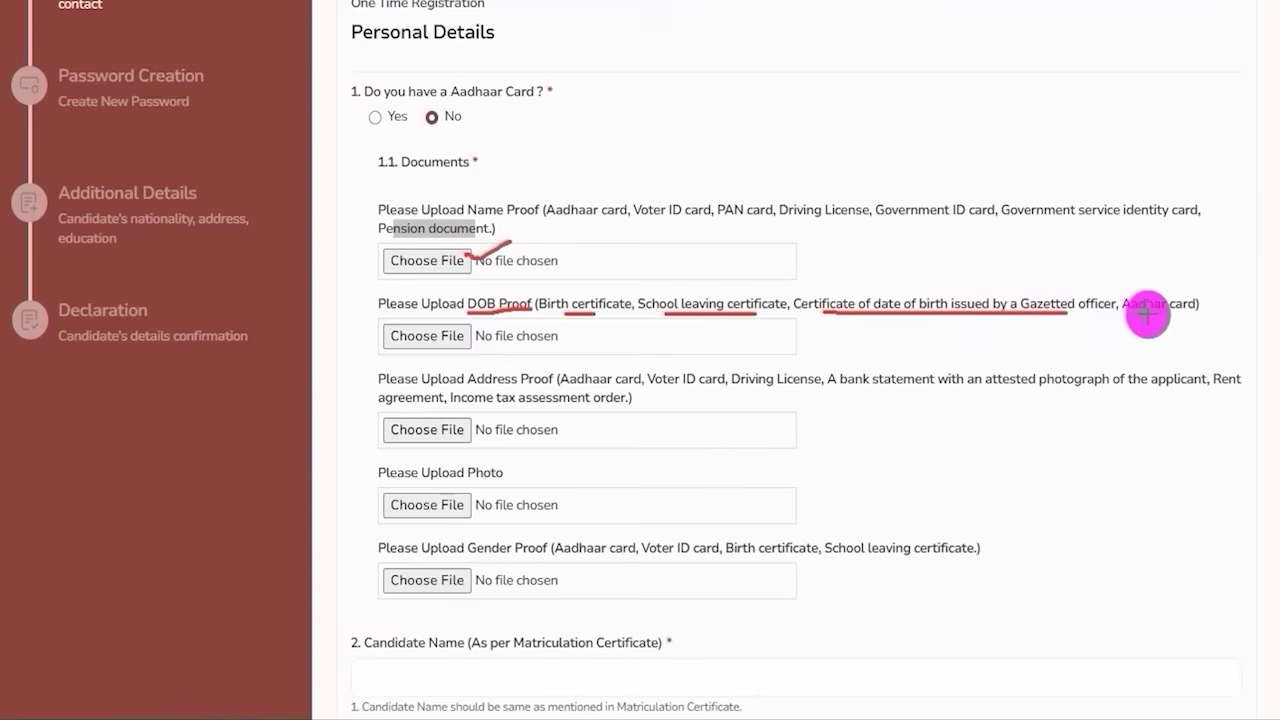
drag(1147, 314, 1176, 313)
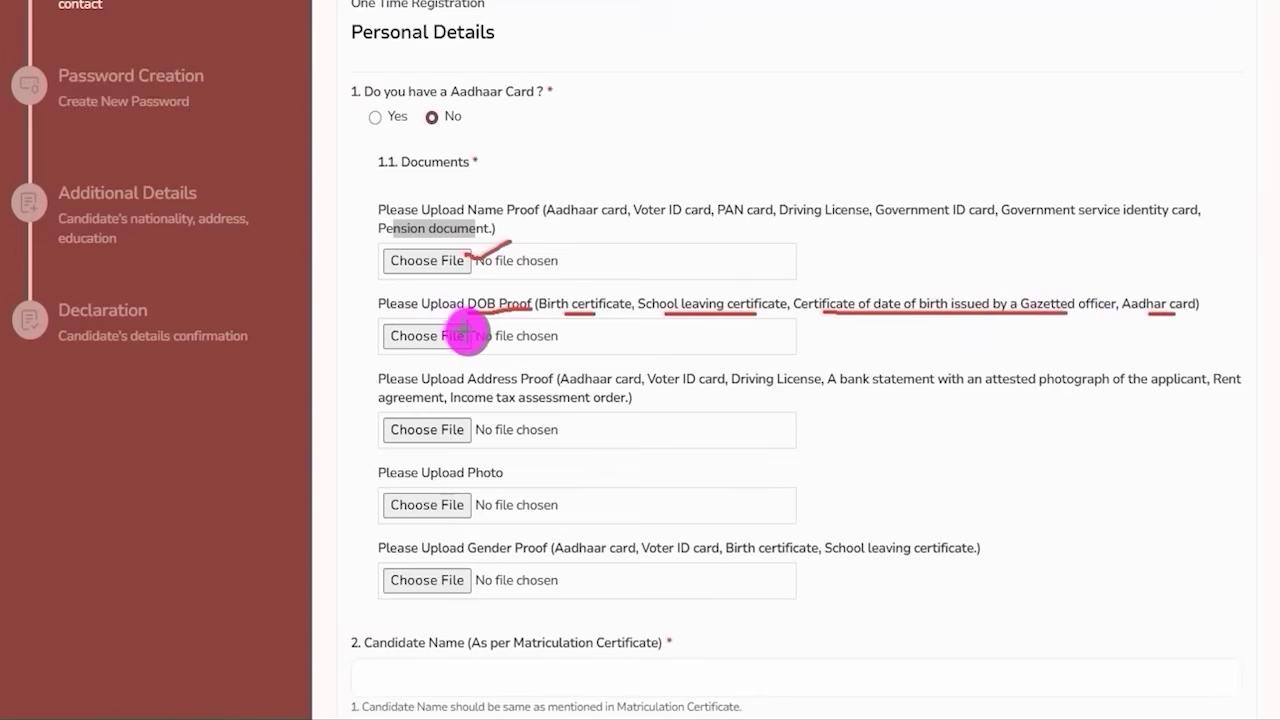
drag(465, 332, 502, 309)
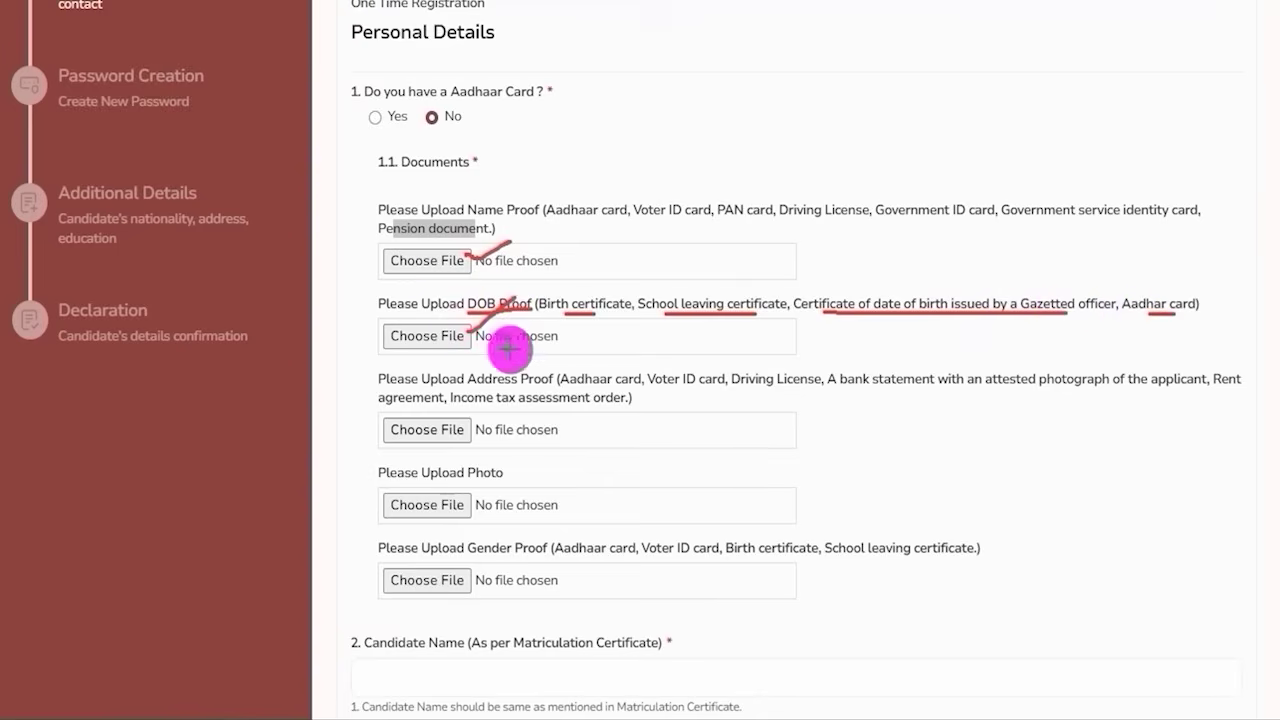
Underline the address and gender proof requirements with the pen, and mark the address proof and photo uploads with ticks
drag(458, 386, 581, 396)
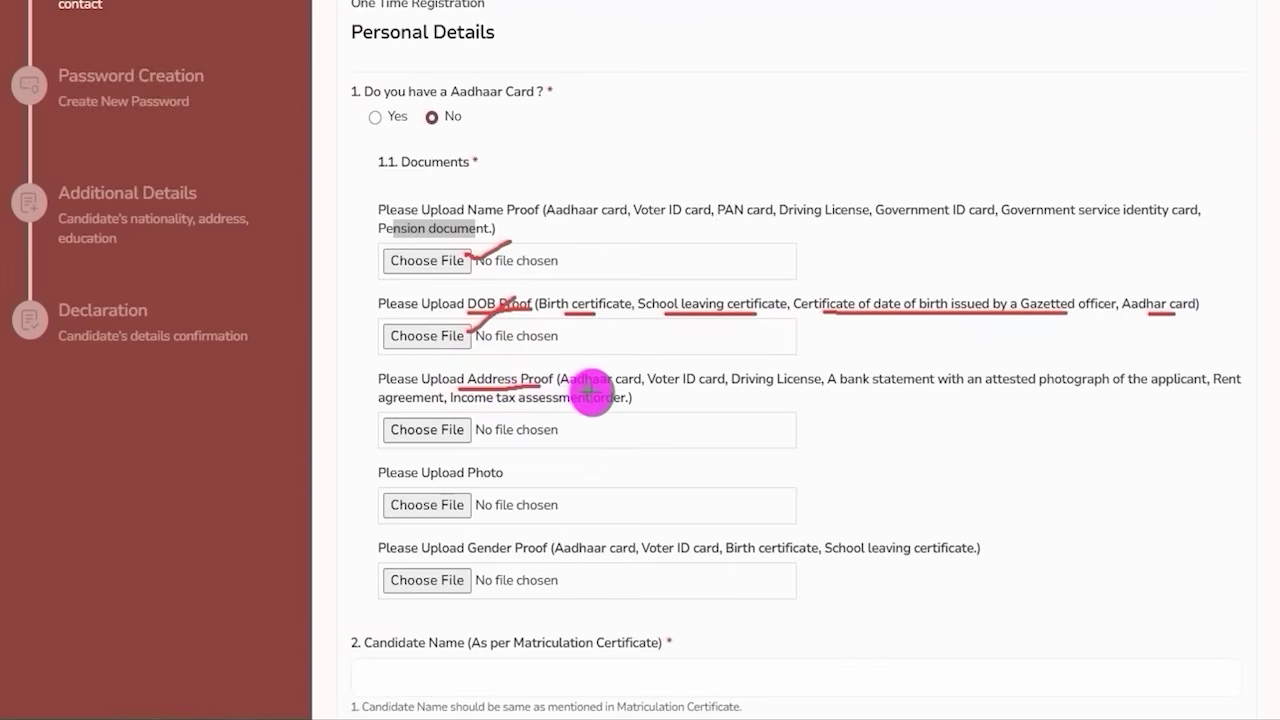
drag(588, 390, 946, 391)
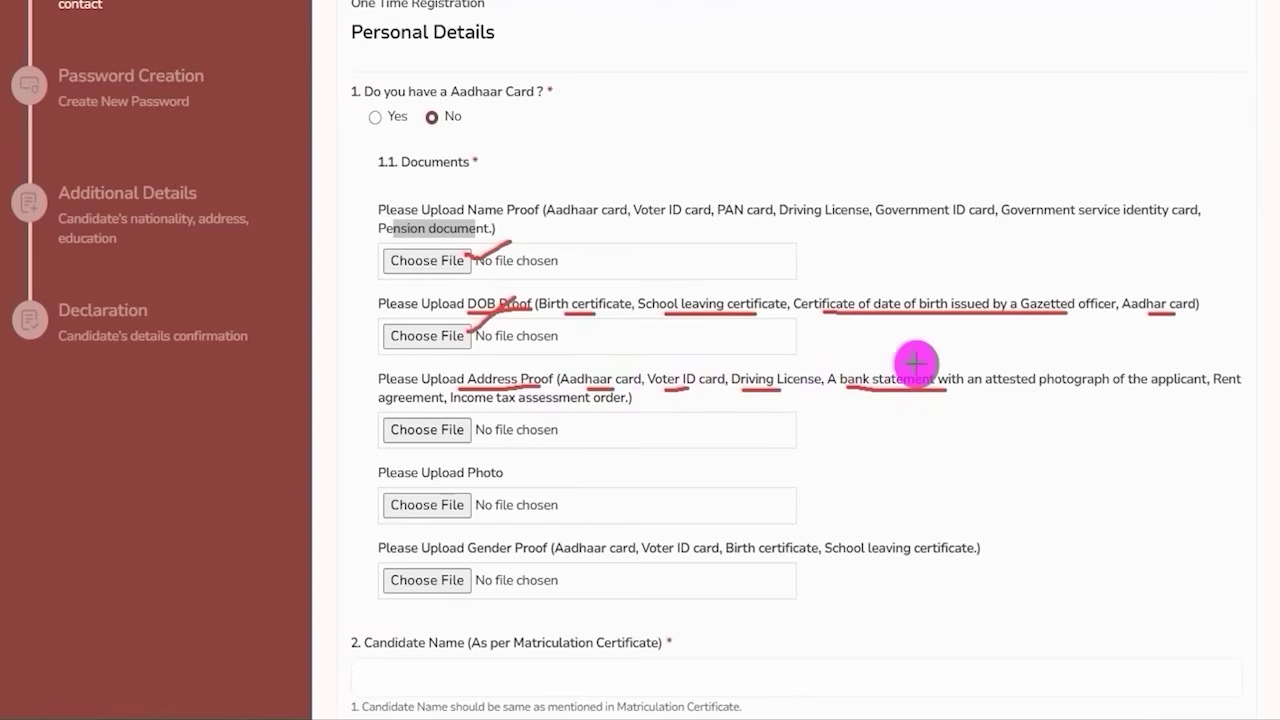
drag(426, 405, 626, 405)
drag(466, 436, 495, 427)
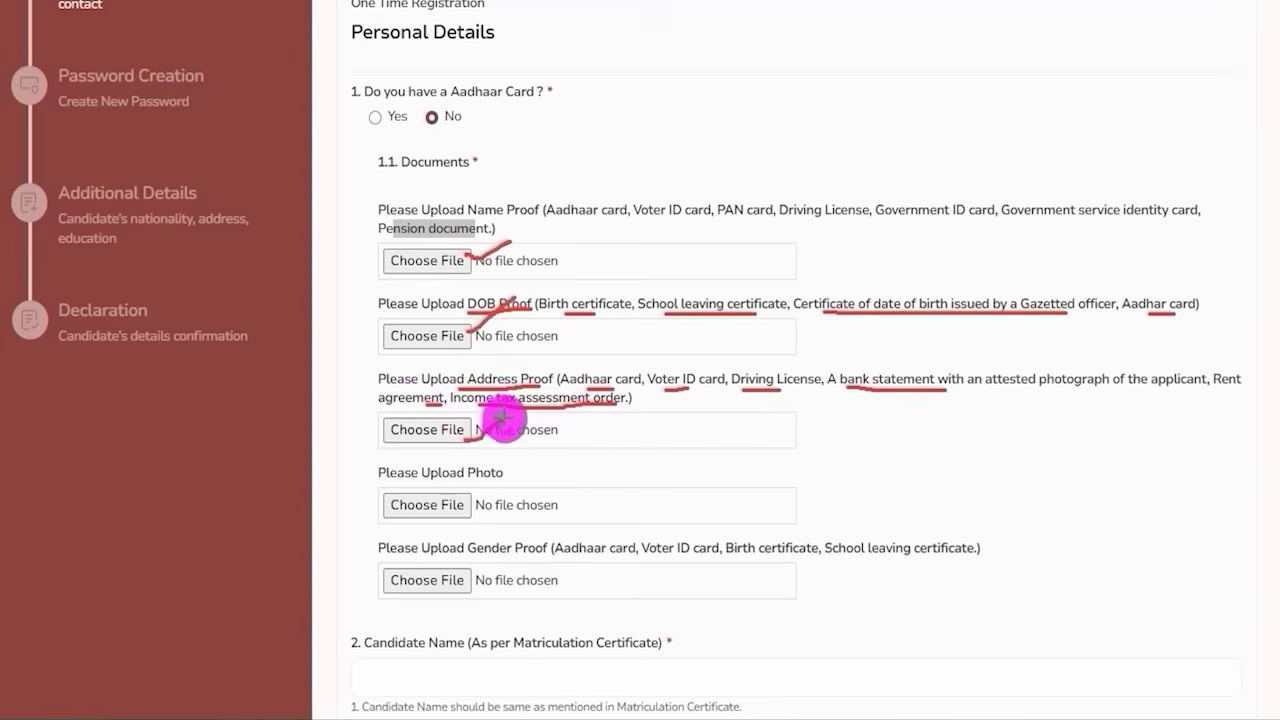
mouse_move(463, 486)
mouse_down()
mouse_move(509, 486)
mouse_move(517, 470)
mouse_up()
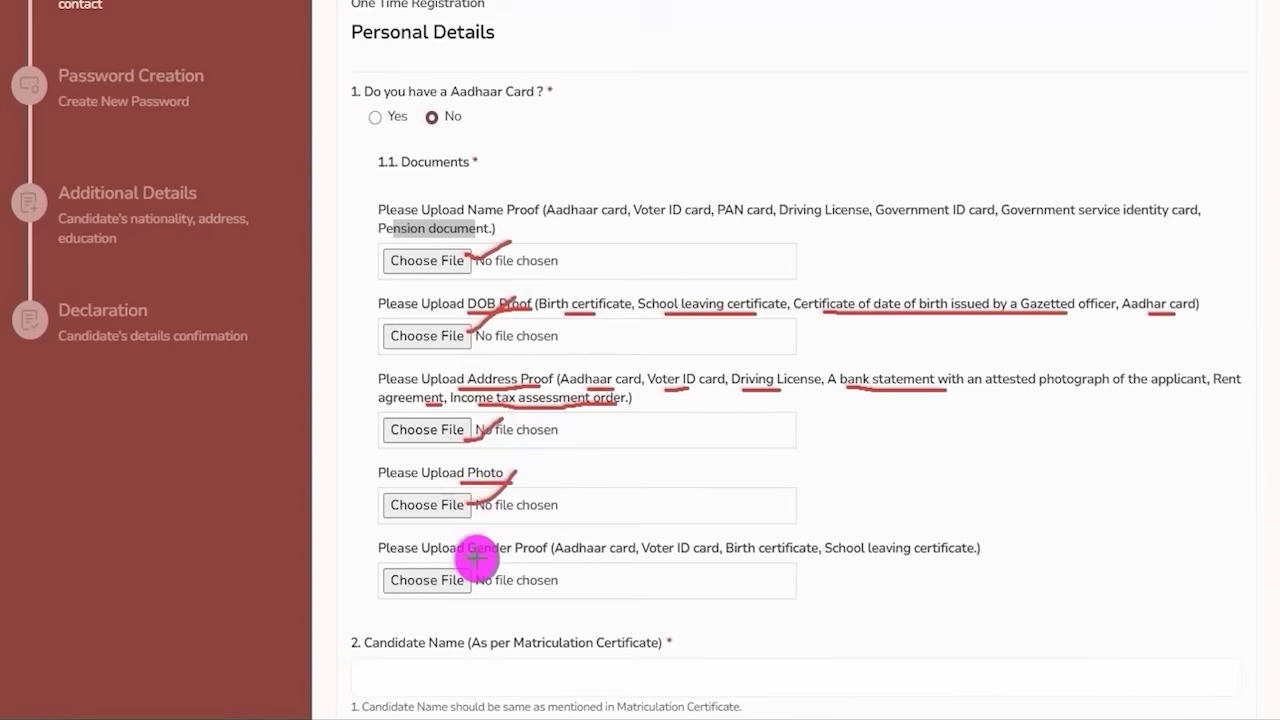
drag(472, 558, 930, 562)
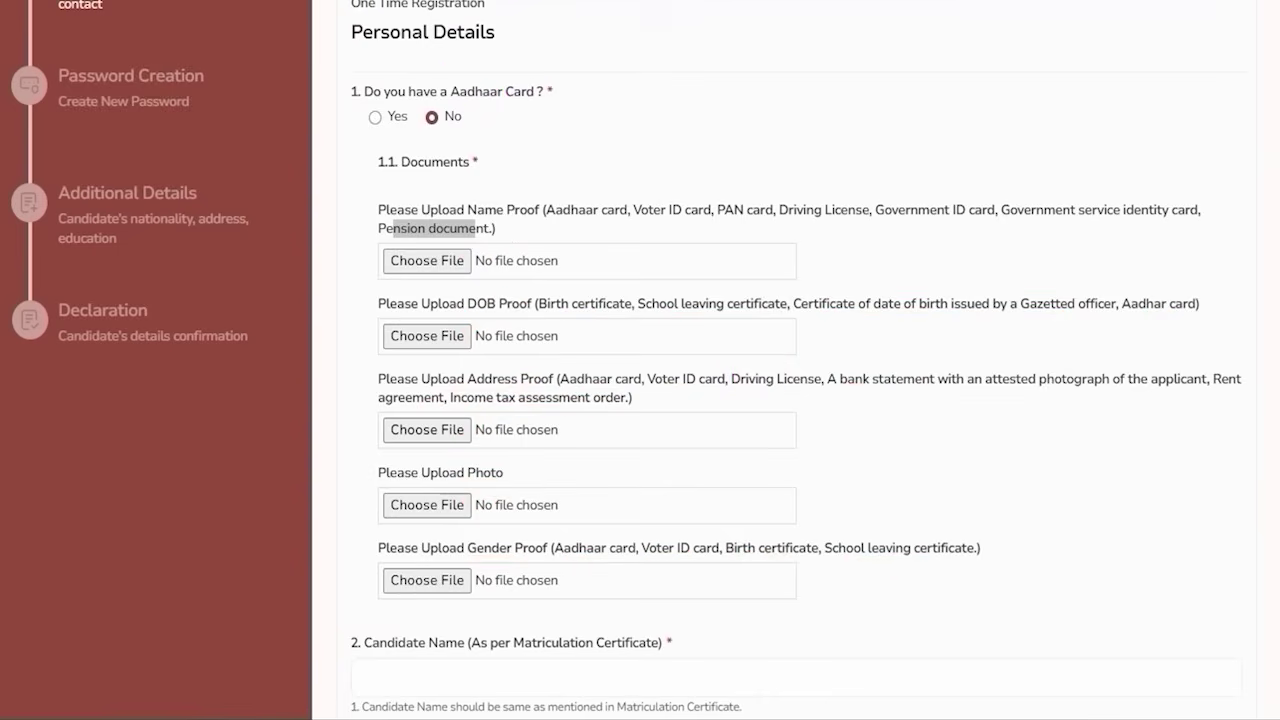
Answer Yes to the Aadhaar card question and highlight the Aadhaar details label and the English consent statement
click(374, 115)
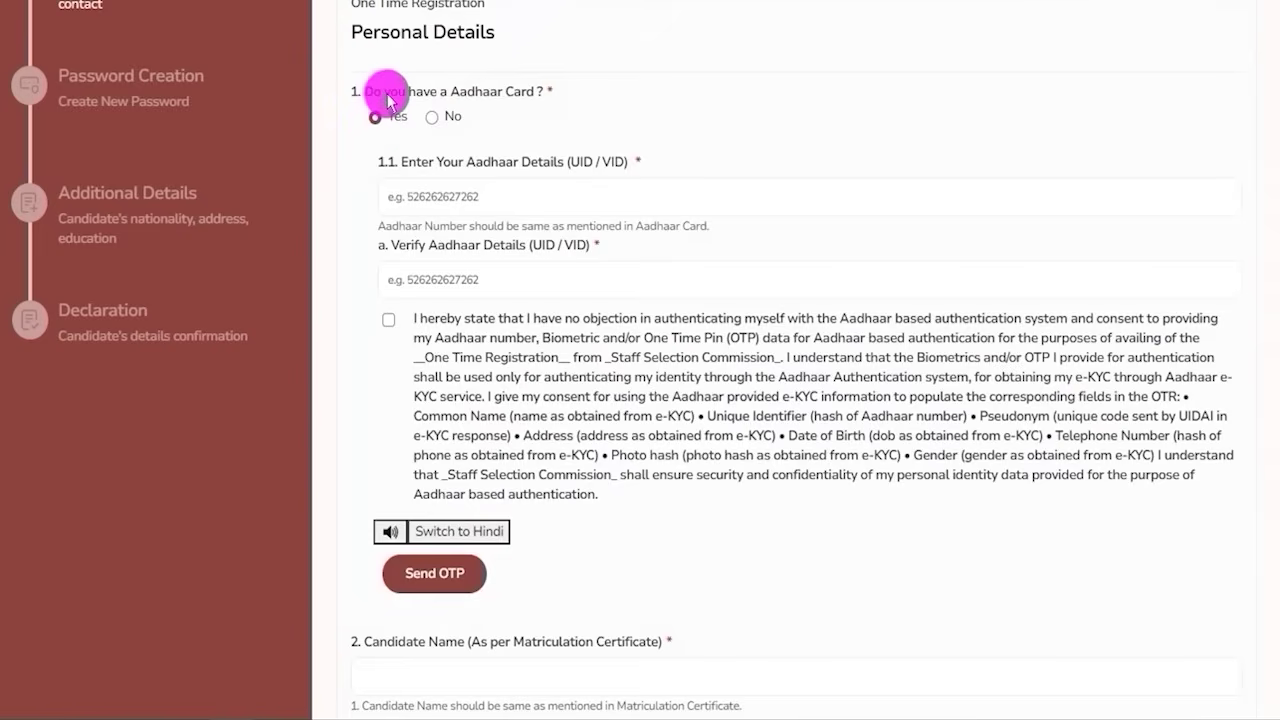
drag(429, 162, 463, 162)
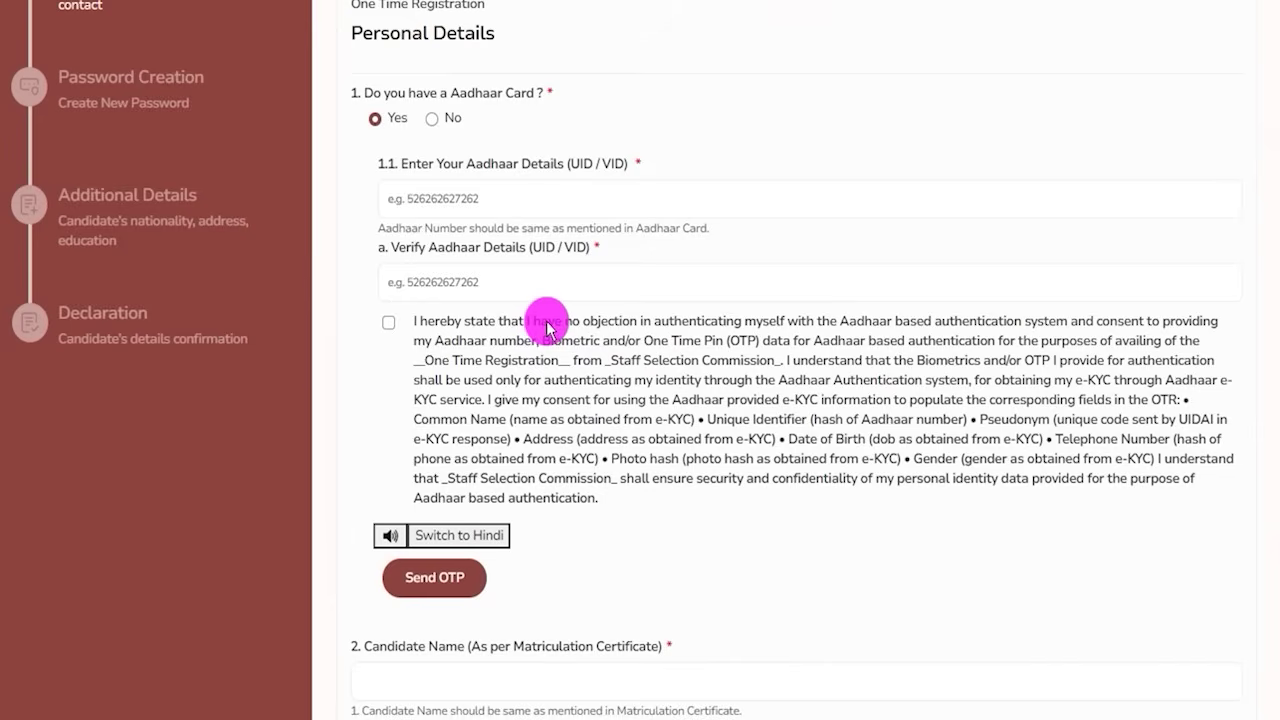
drag(533, 322, 785, 458)
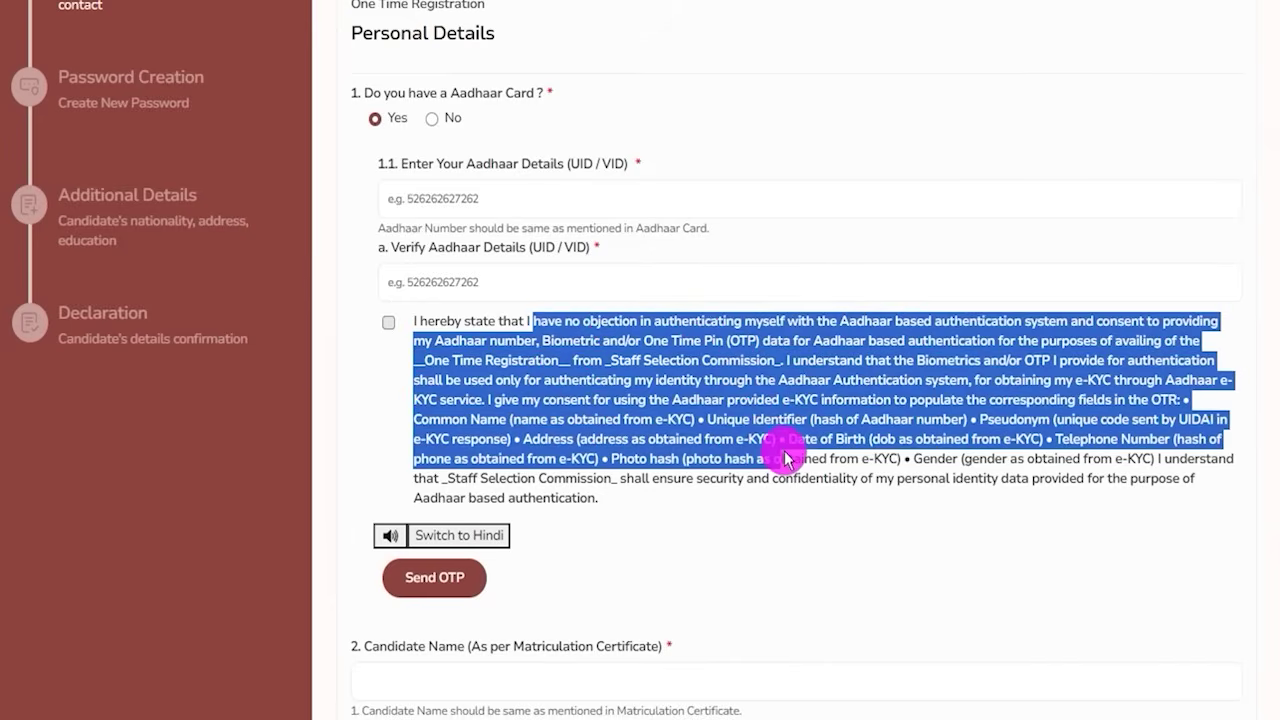
Switch the Aadhaar consent statement to Hindi, highlight its text, and temporarily frame the audio option in red
click(491, 533)
drag(540, 320, 771, 423)
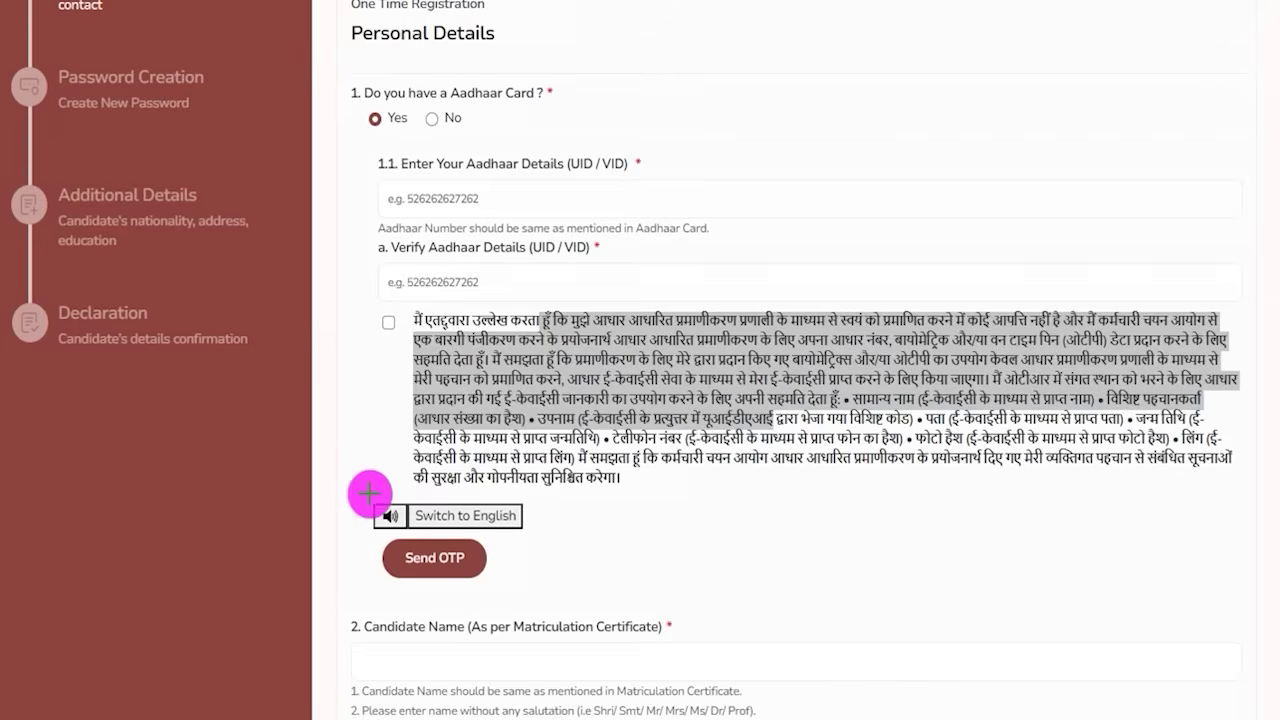
mouse_move(352, 492)
mouse_down()
mouse_move(403, 512)
mouse_move(408, 537)
mouse_up()
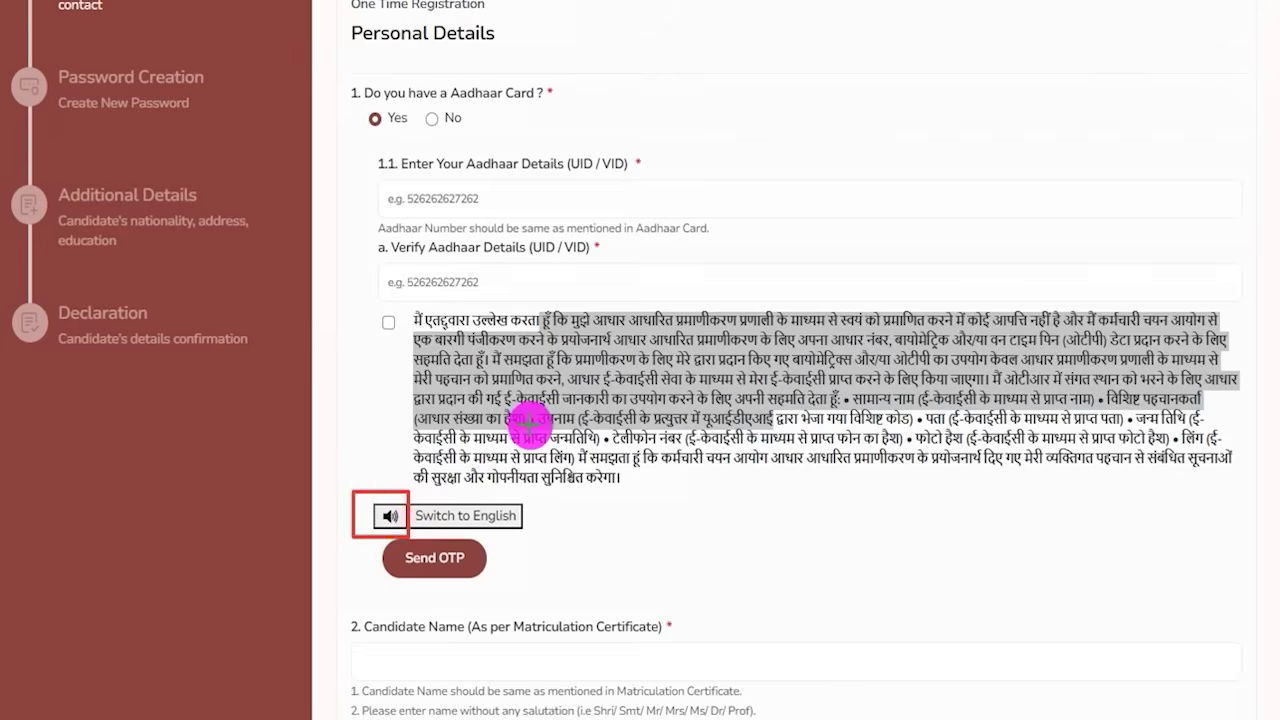
key(Escape)
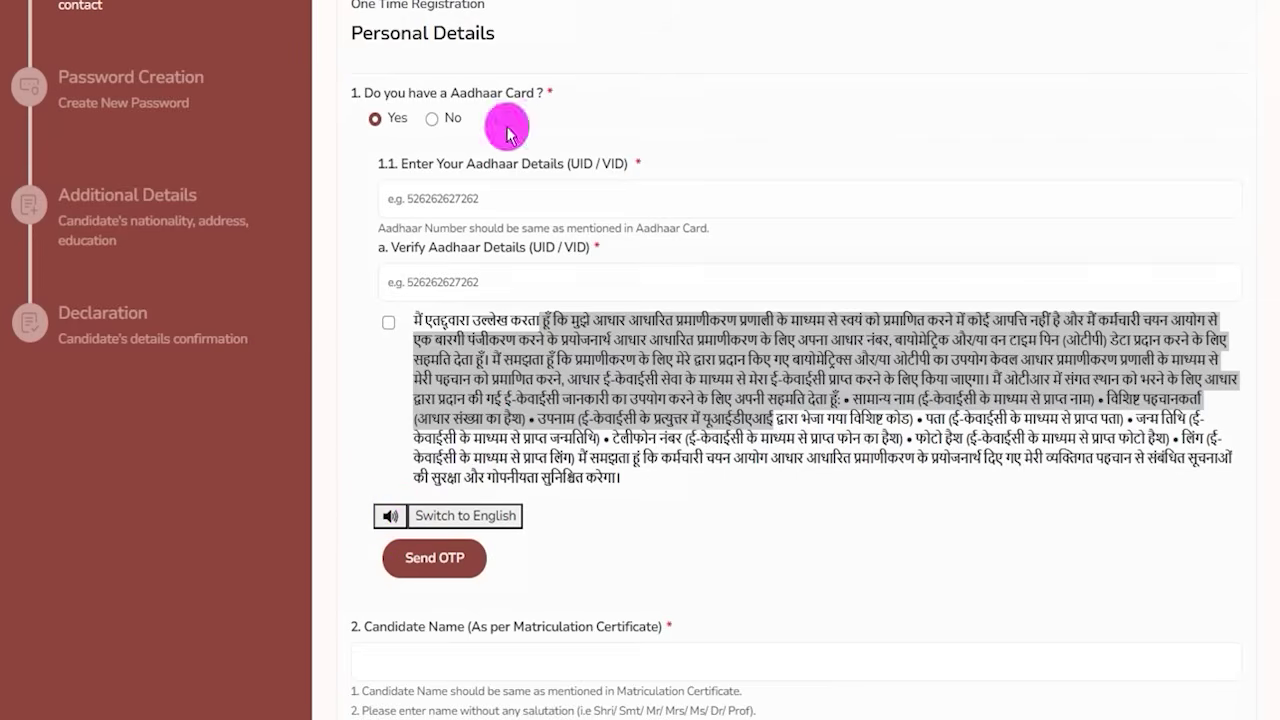
Point out the consent checkbox, Send OTP, the OTP entry field and Verify OTP as the Aadhaar verification sequence
click(389, 326)
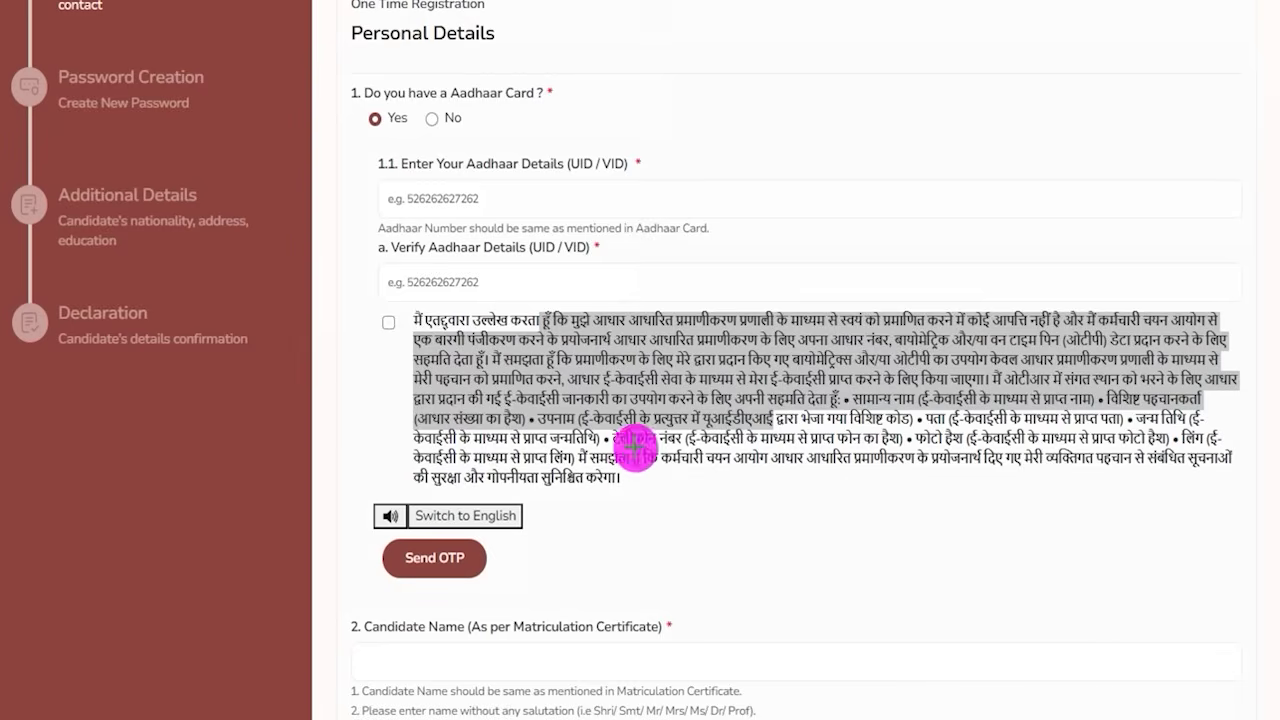
drag(683, 545, 507, 560)
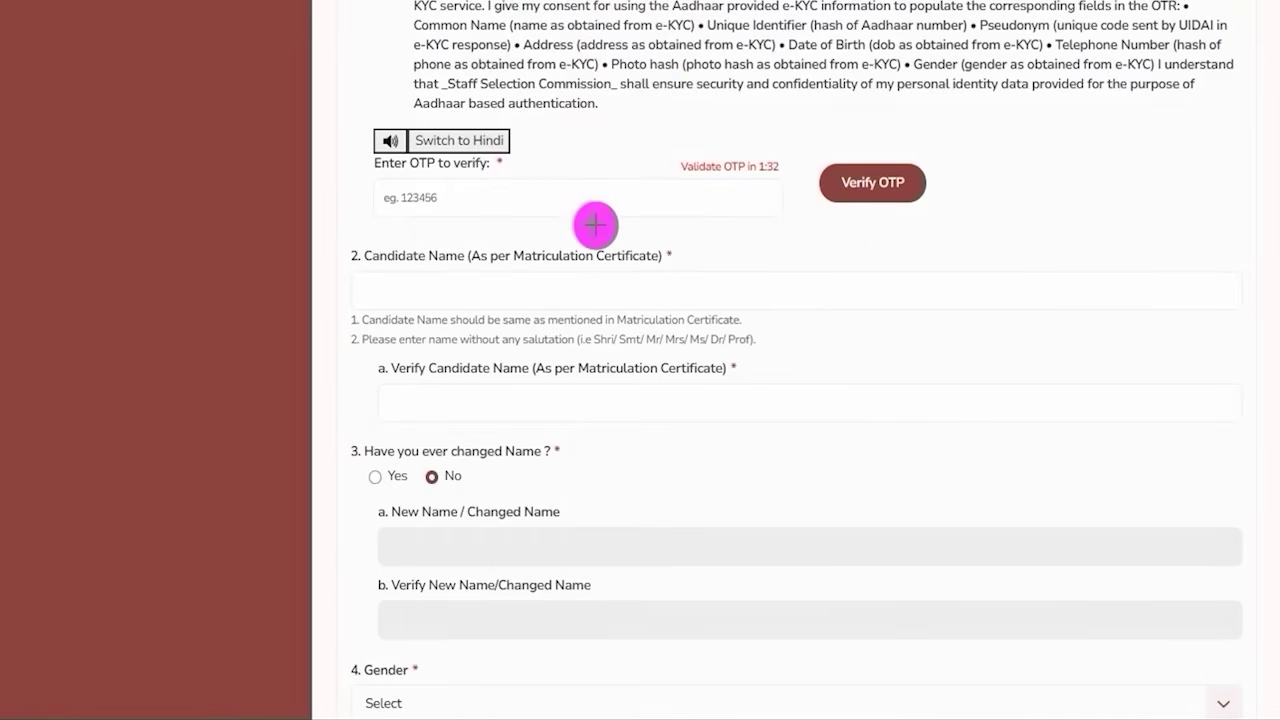
drag(598, 197, 641, 160)
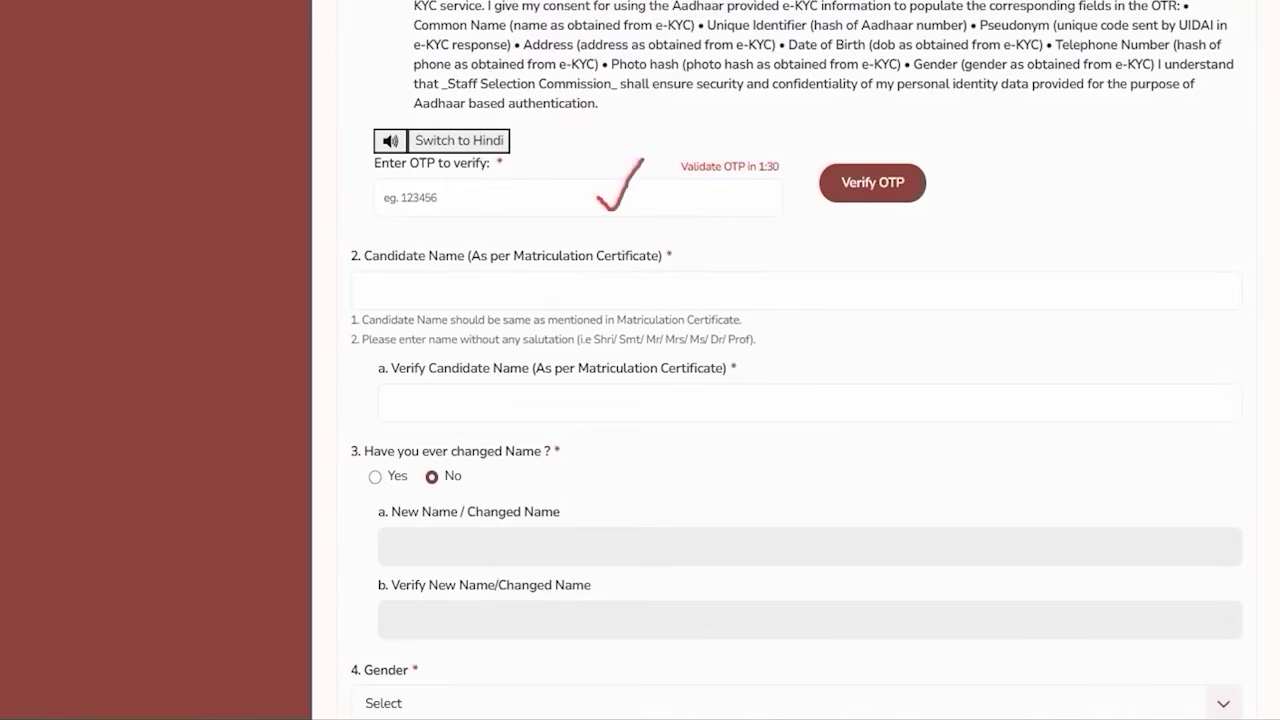
drag(1148, 182, 930, 185)
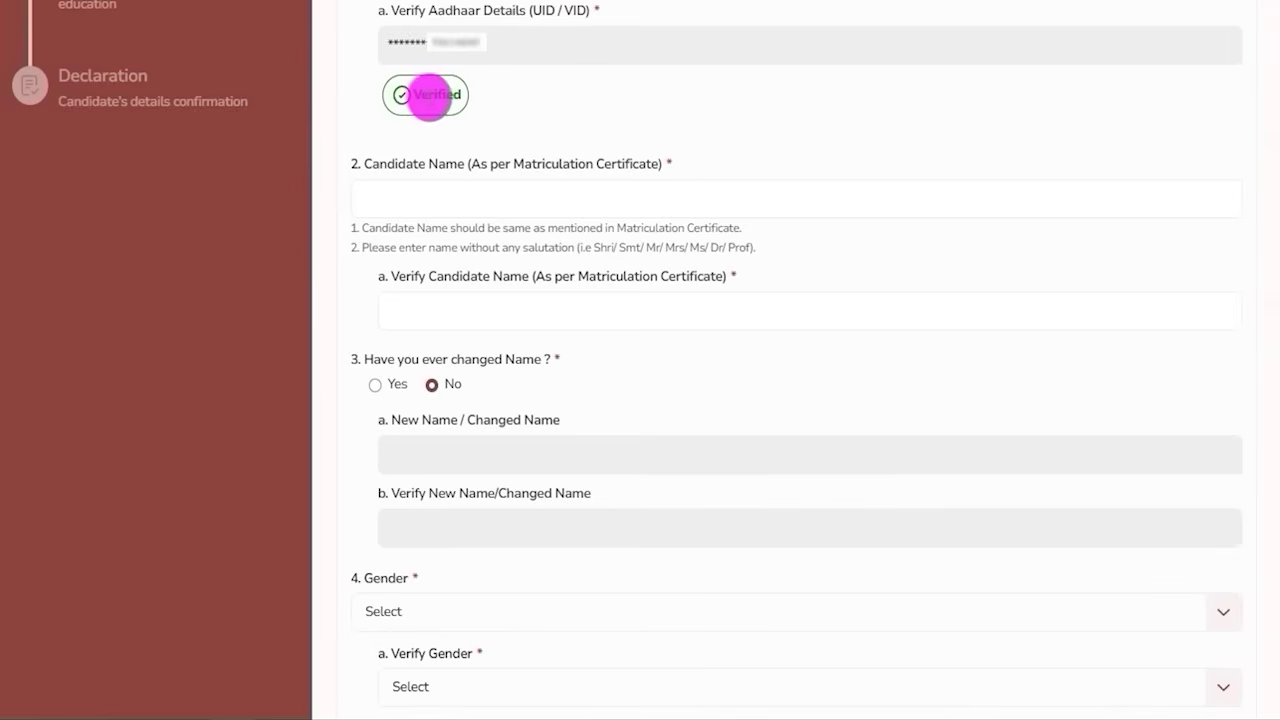
Highlight the Aadhaar Verified status and mark the Candidate Name and Verify Candidate Name fields with pen ticks
drag(422, 94, 457, 95)
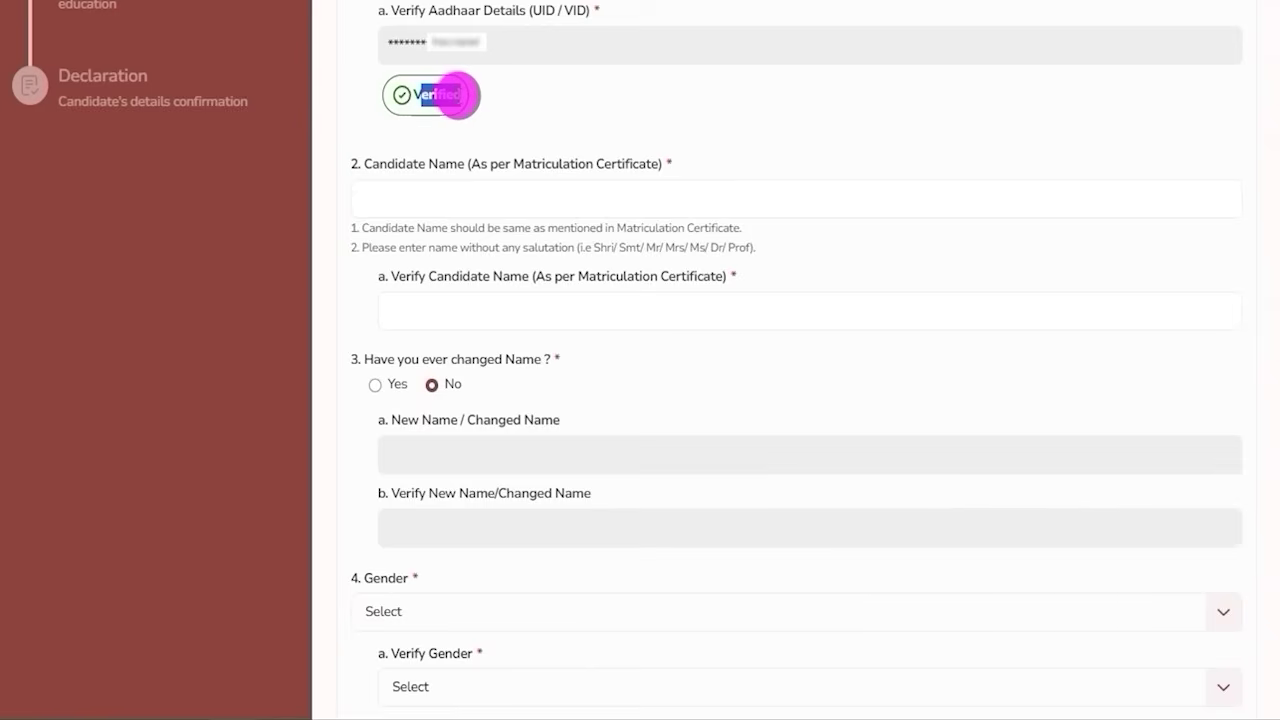
drag(627, 190, 682, 158)
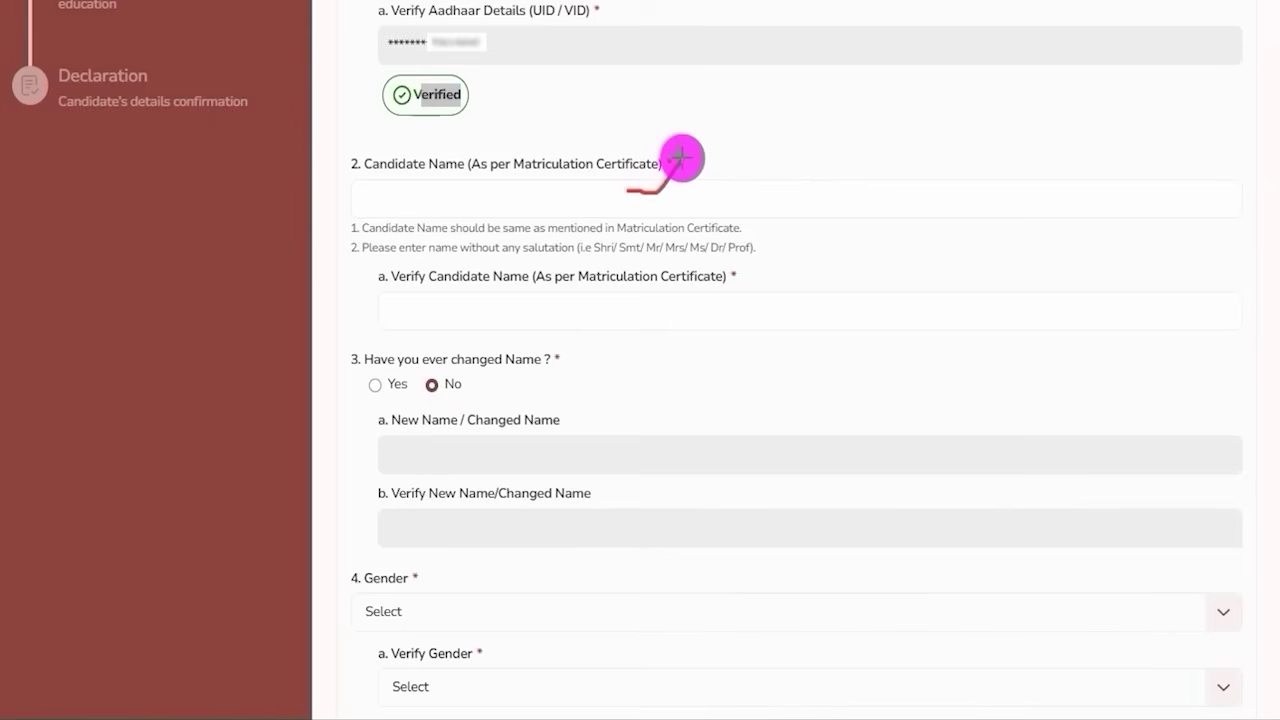
mouse_move(756, 305)
mouse_down()
mouse_move(783, 300)
mouse_move(816, 258)
mouse_up()
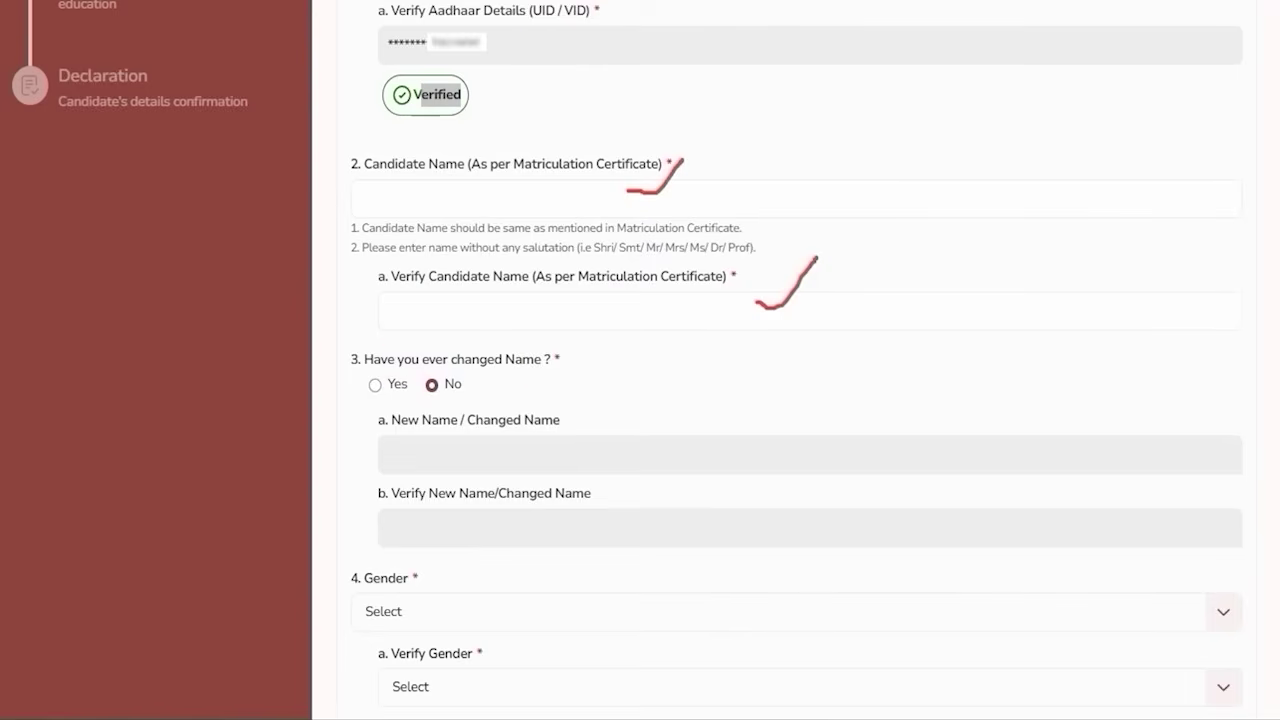
Try Yes on the name change question to inspect the new name and verification fields, and restore the answer No
click(376, 386)
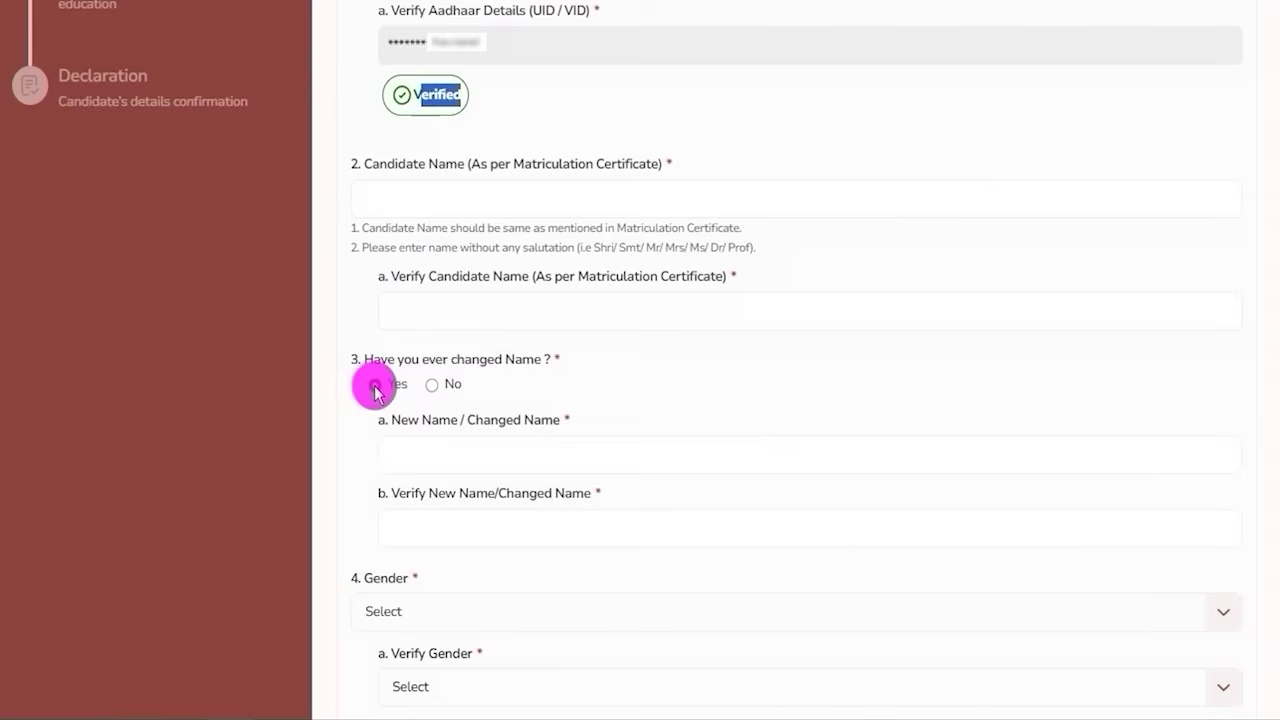
drag(420, 420, 492, 455)
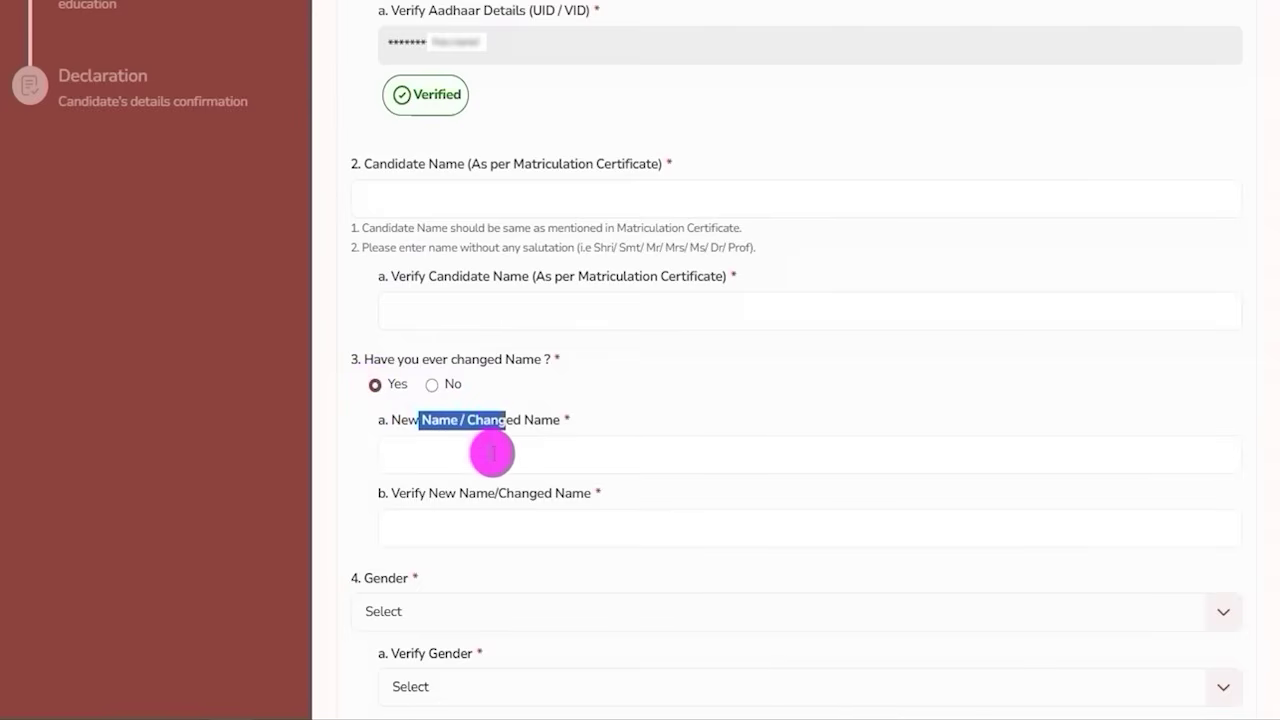
click(492, 455)
click(476, 530)
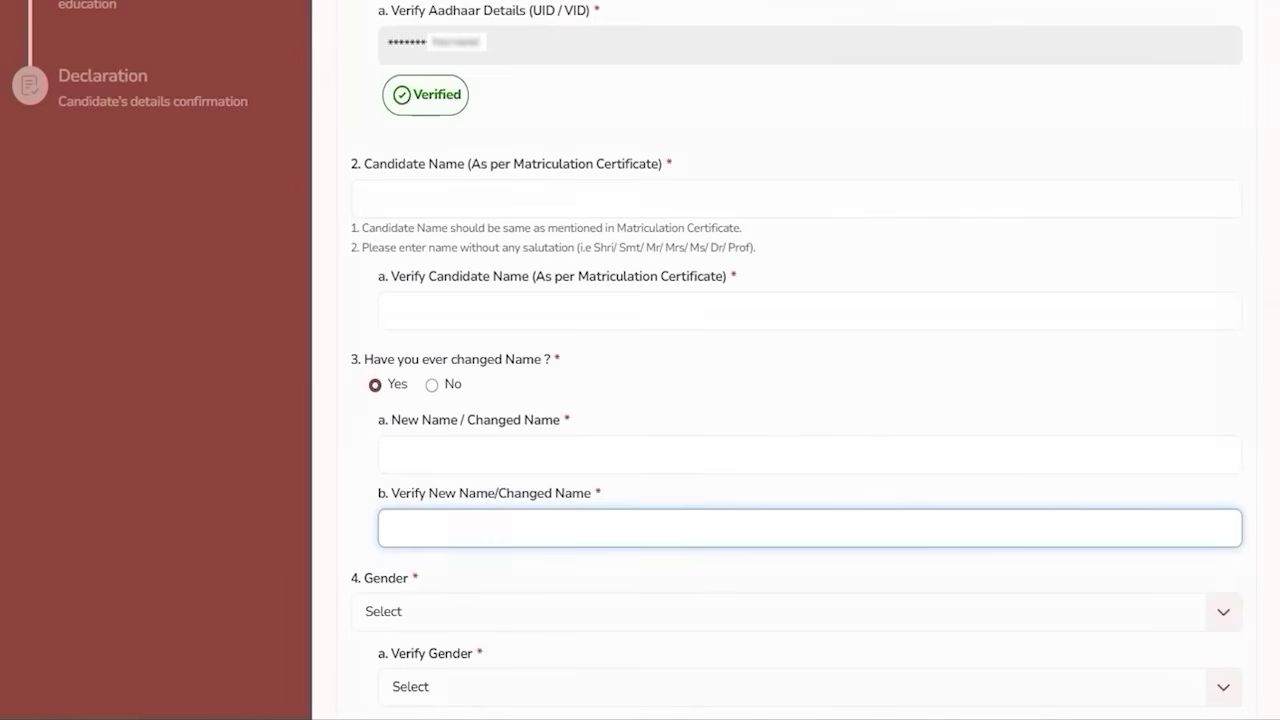
click(431, 384)
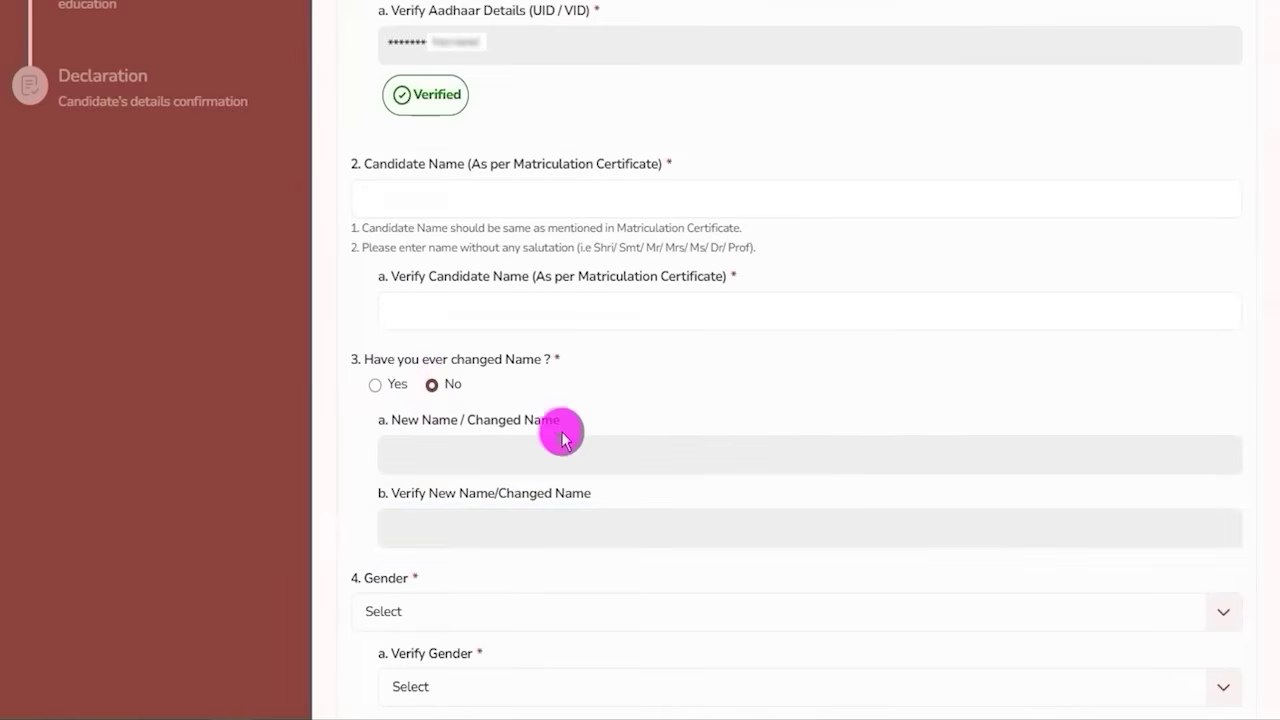
Set both Gender and Verify Gender to Male
scroll(490, 412, down, 2)
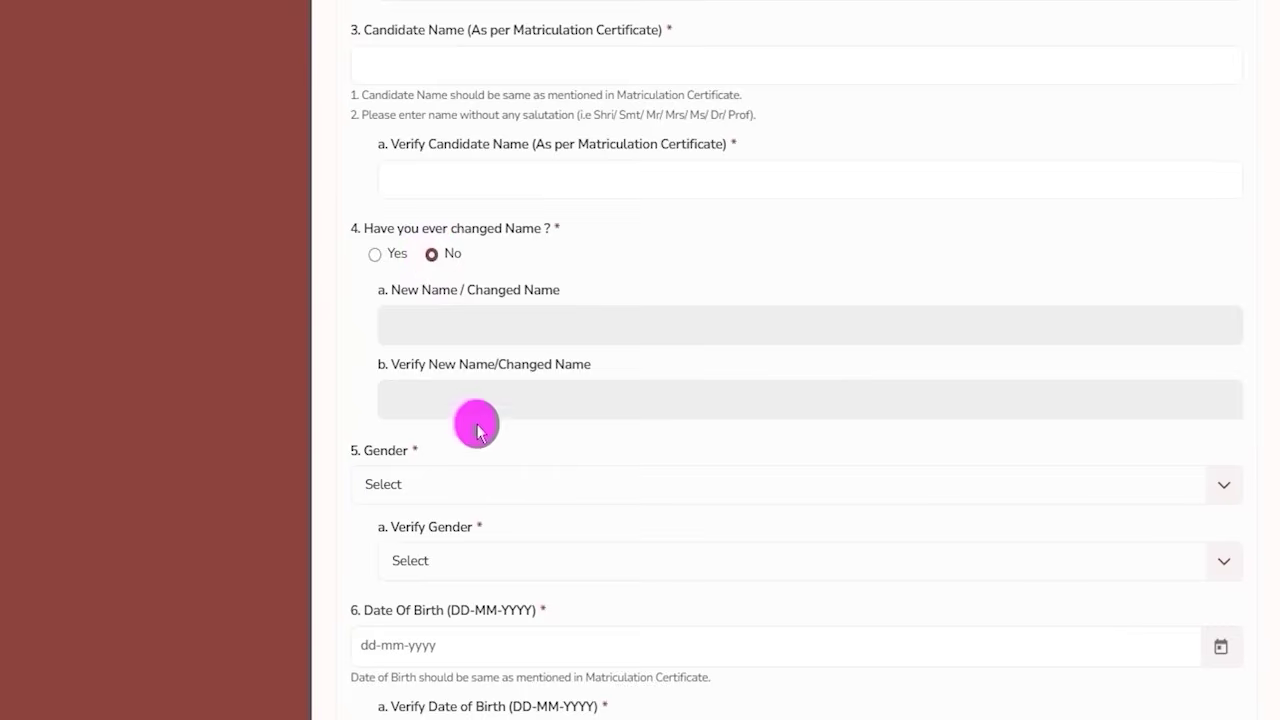
scroll(477, 430, down, 3)
click(442, 292)
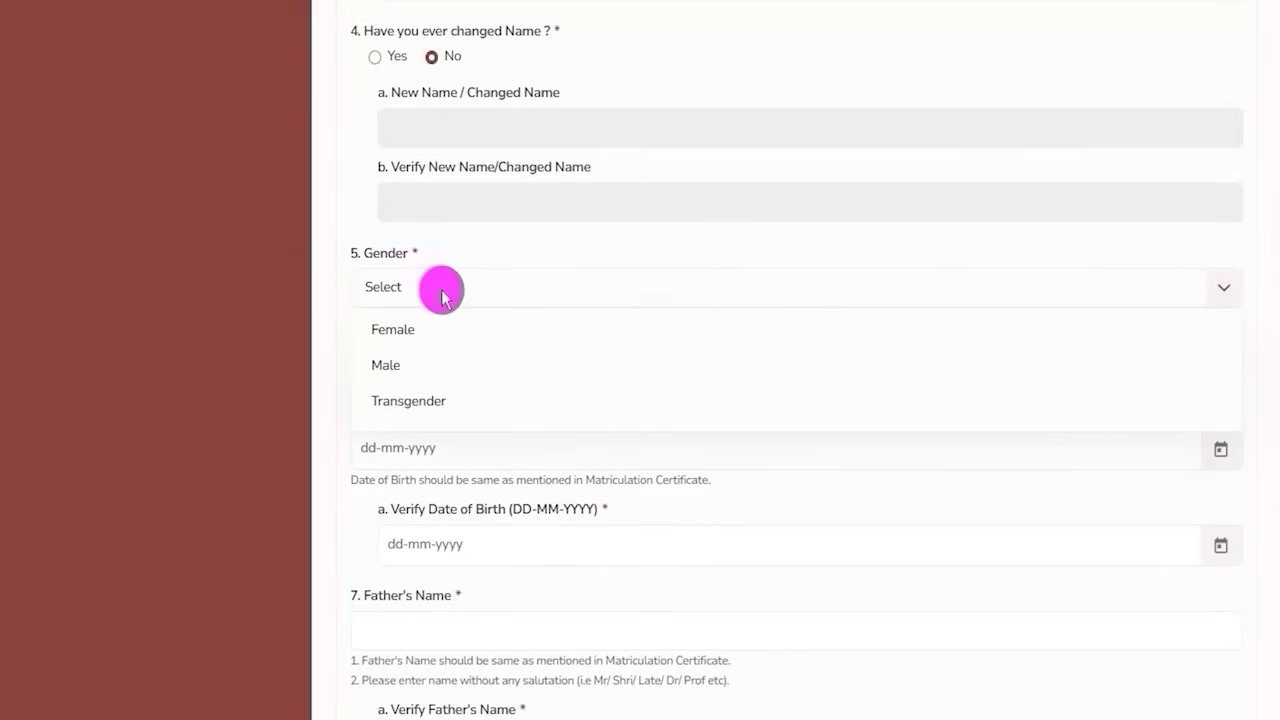
click(394, 367)
click(600, 362)
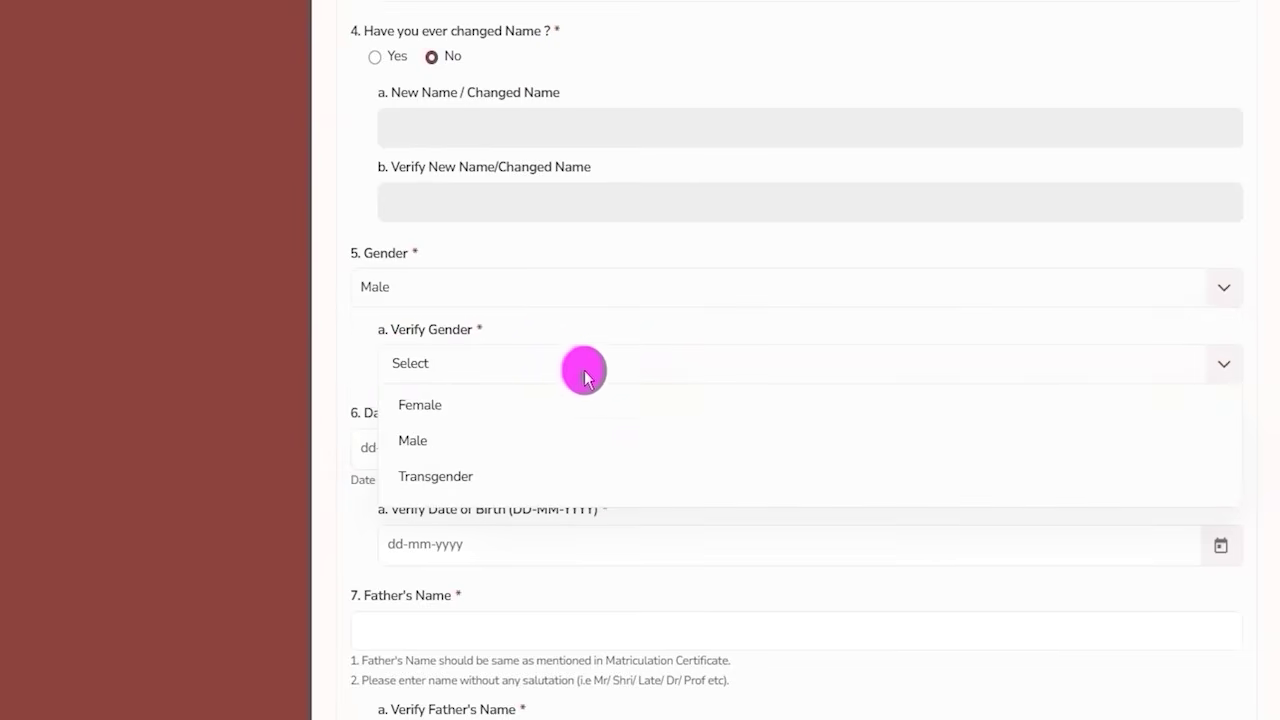
click(432, 449)
Examine the Date Of Birth and Verify Date of Birth calendars and close each without picking a date
scroll(486, 214, down, 2)
drag(433, 224, 657, 229)
click(1220, 251)
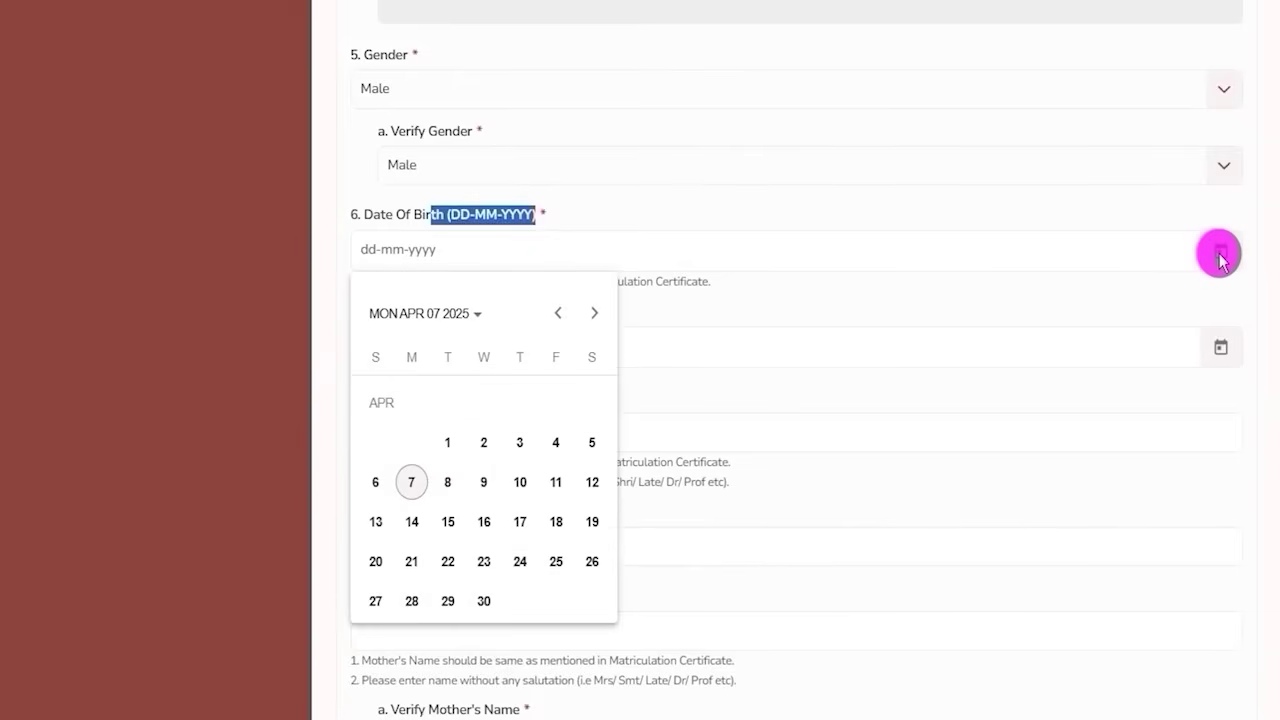
click(1016, 305)
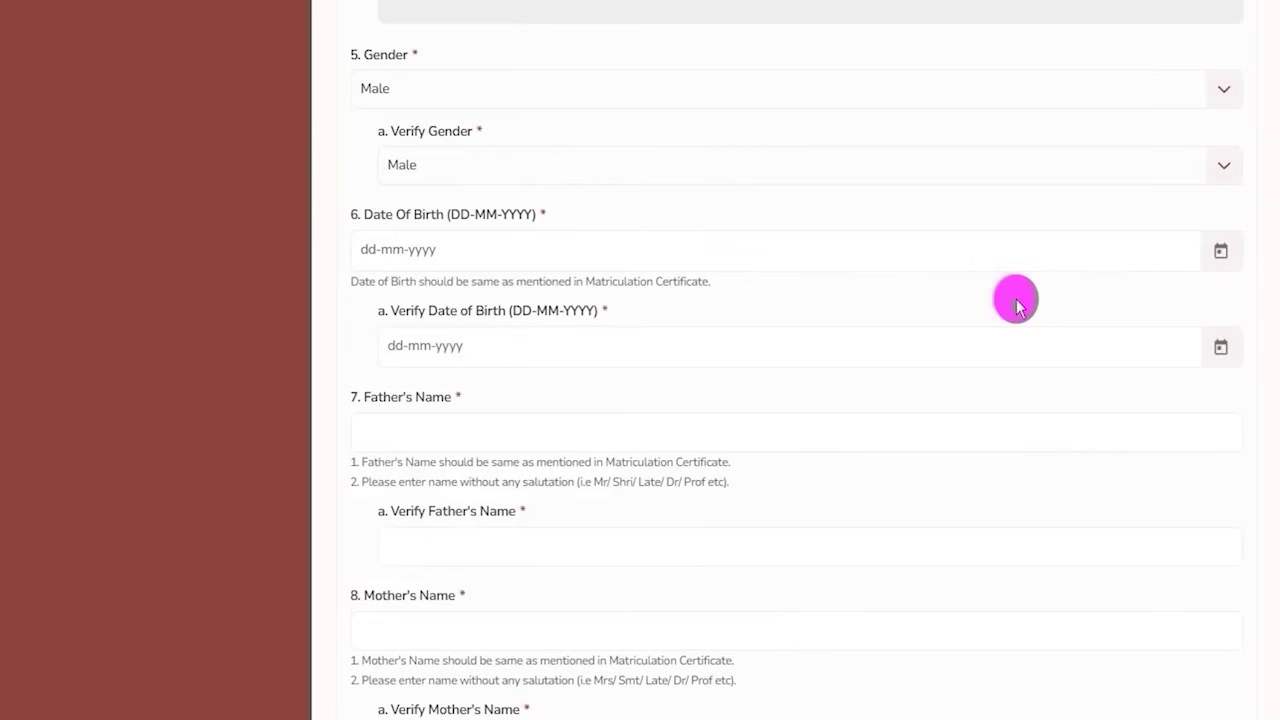
click(1221, 347)
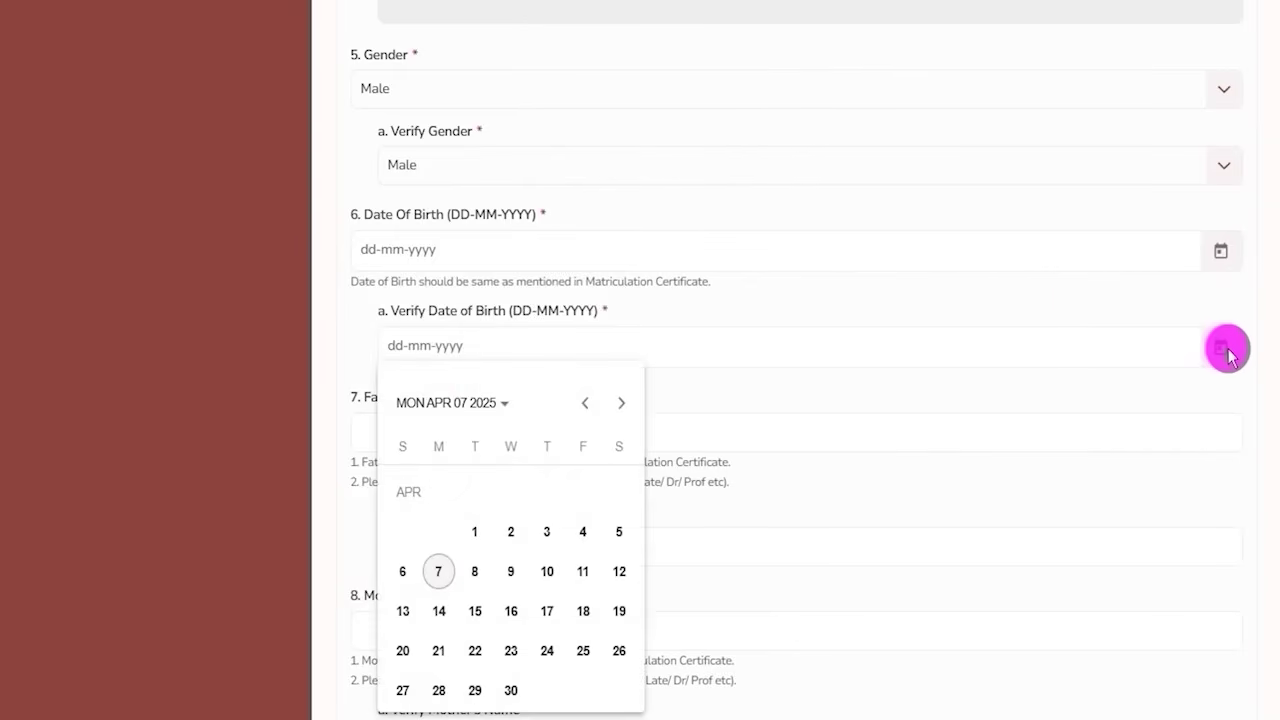
click(872, 393)
Examine the Father's Name and Verify Father's Name fields, placing the cursor in the verification field
scroll(872, 393, down, 1)
click(420, 330)
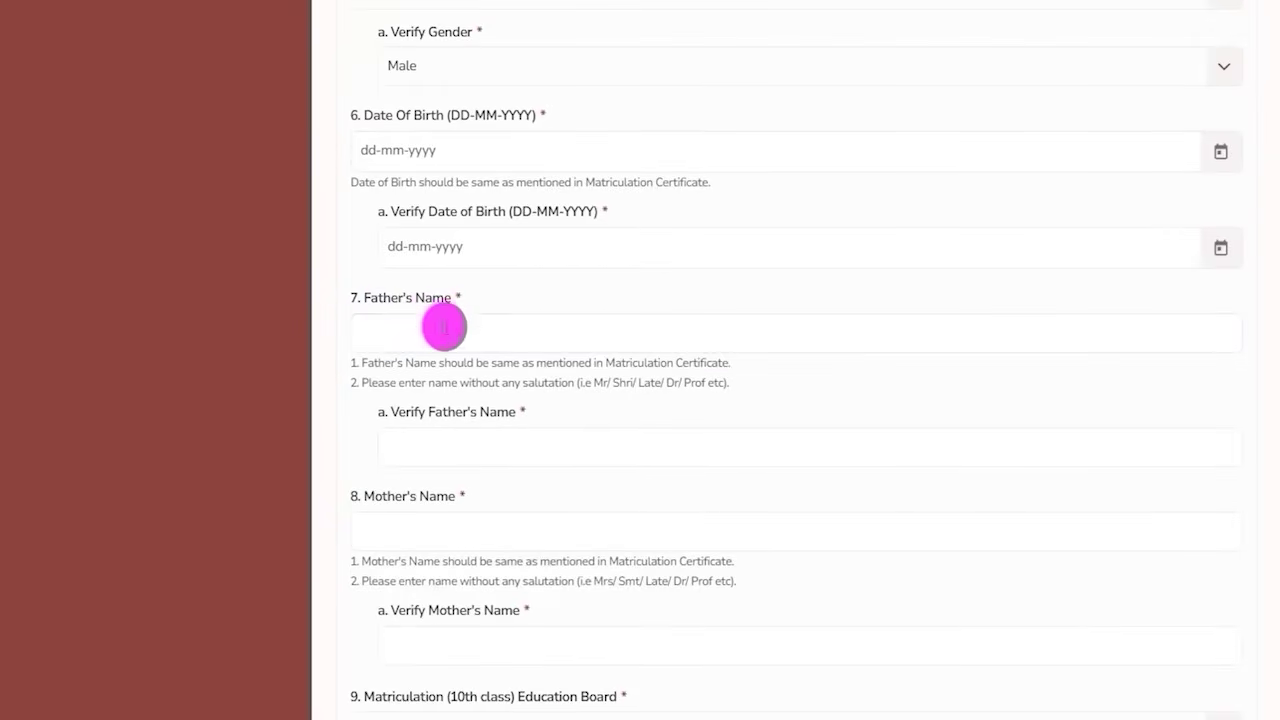
scroll(506, 306, down, 2)
drag(391, 214, 460, 220)
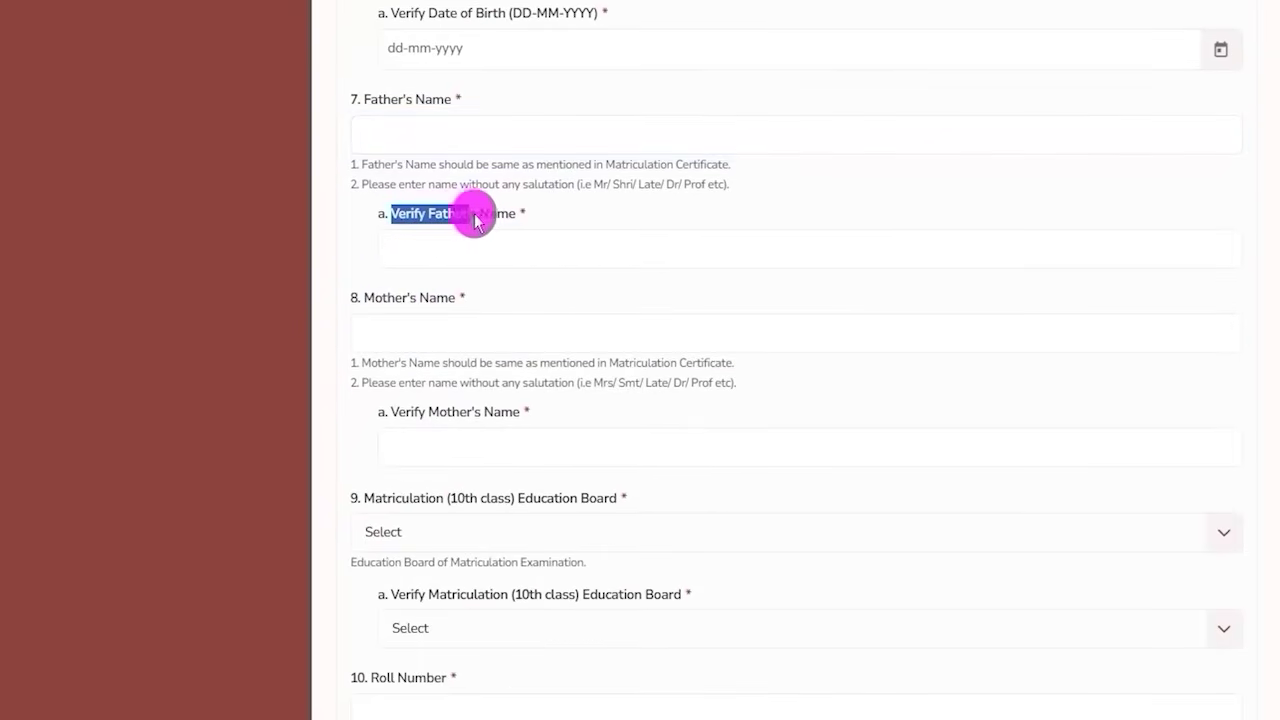
click(481, 247)
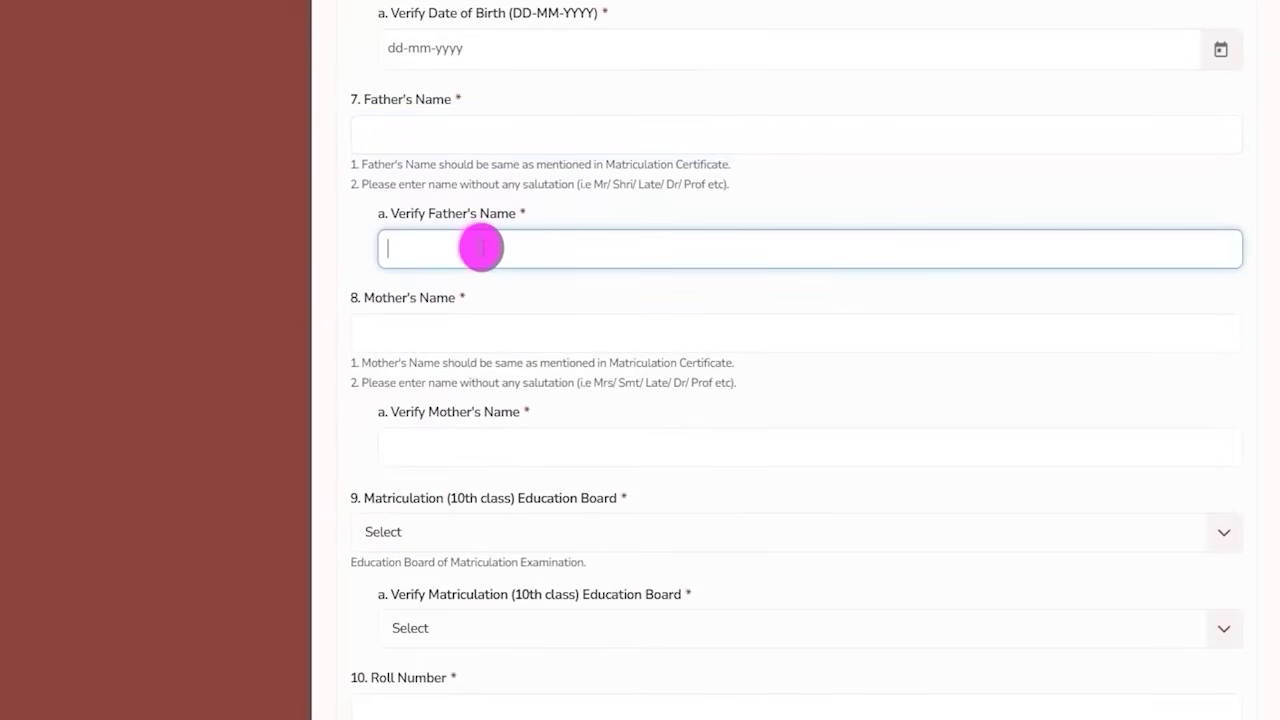
Examine the Mother's Name and Verify Mother's Name fields, placing the cursor in the verification field
drag(366, 297, 446, 331)
click(443, 340)
drag(391, 412, 474, 437)
click(472, 450)
click(472, 450)
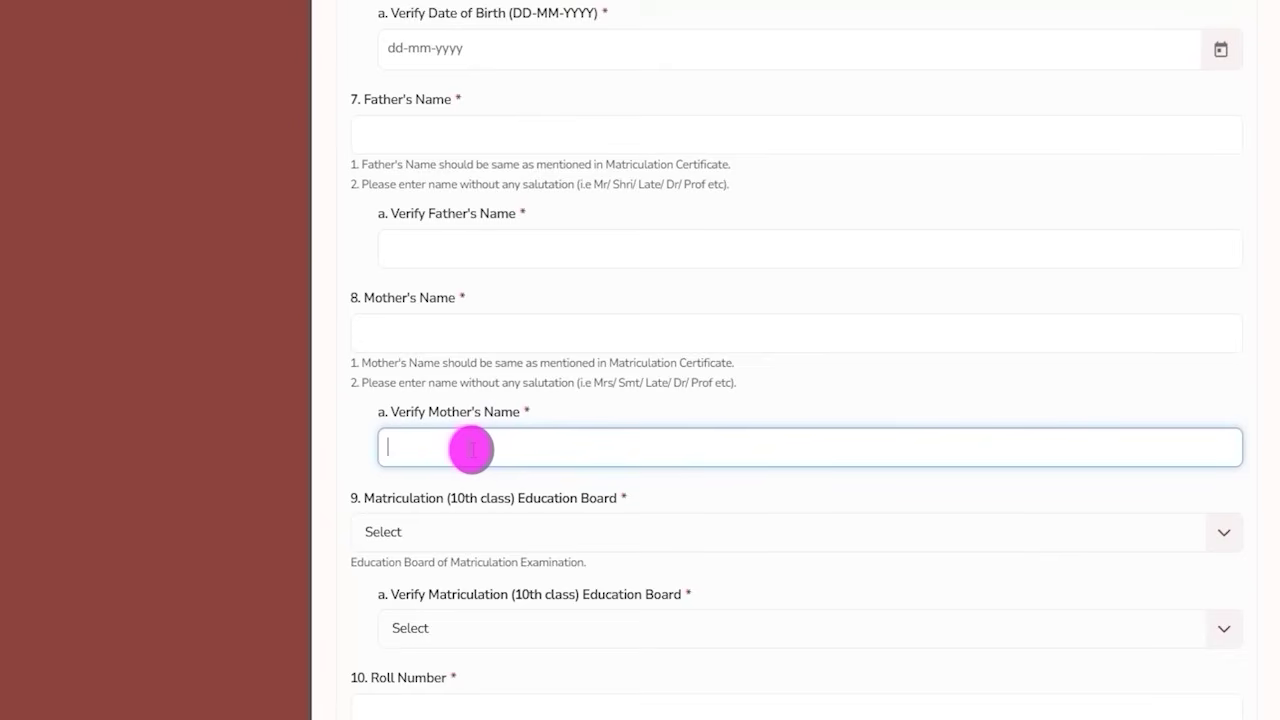
Set the Matriculation (10th class) Education Board to Central Board of Secondary Education (CBSE)
scroll(471, 449, down, 3)
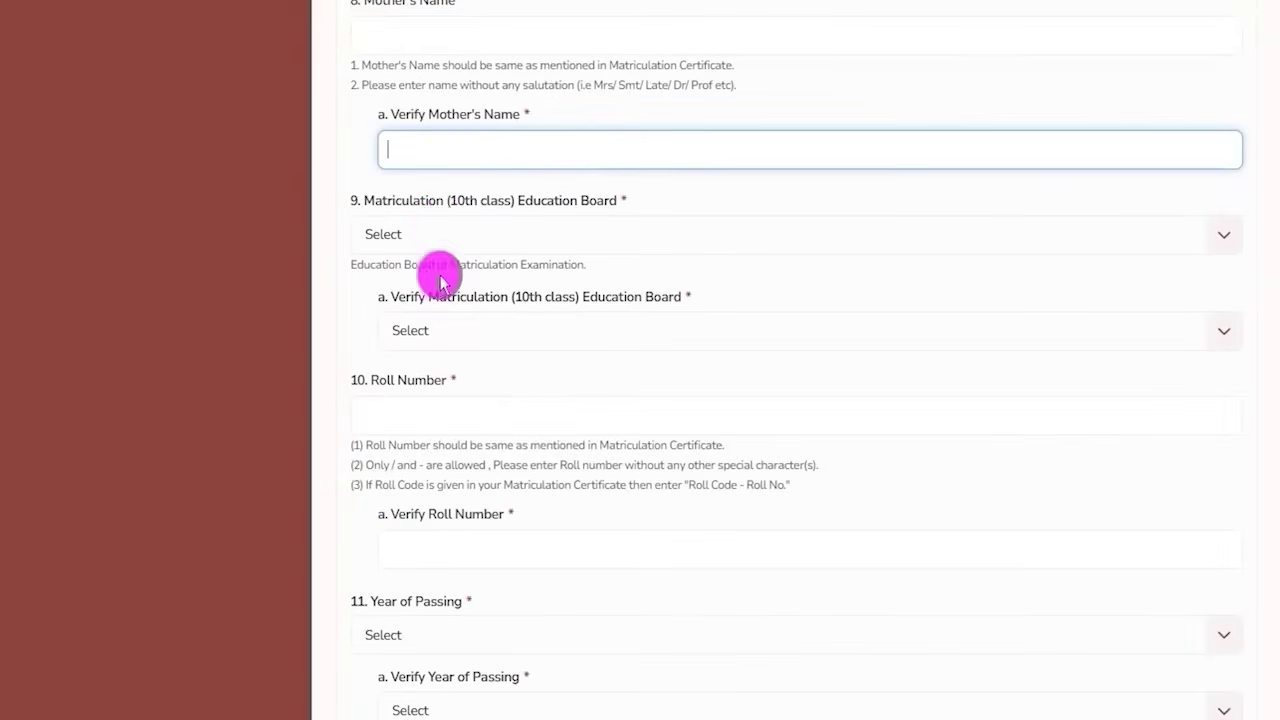
drag(398, 200, 577, 200)
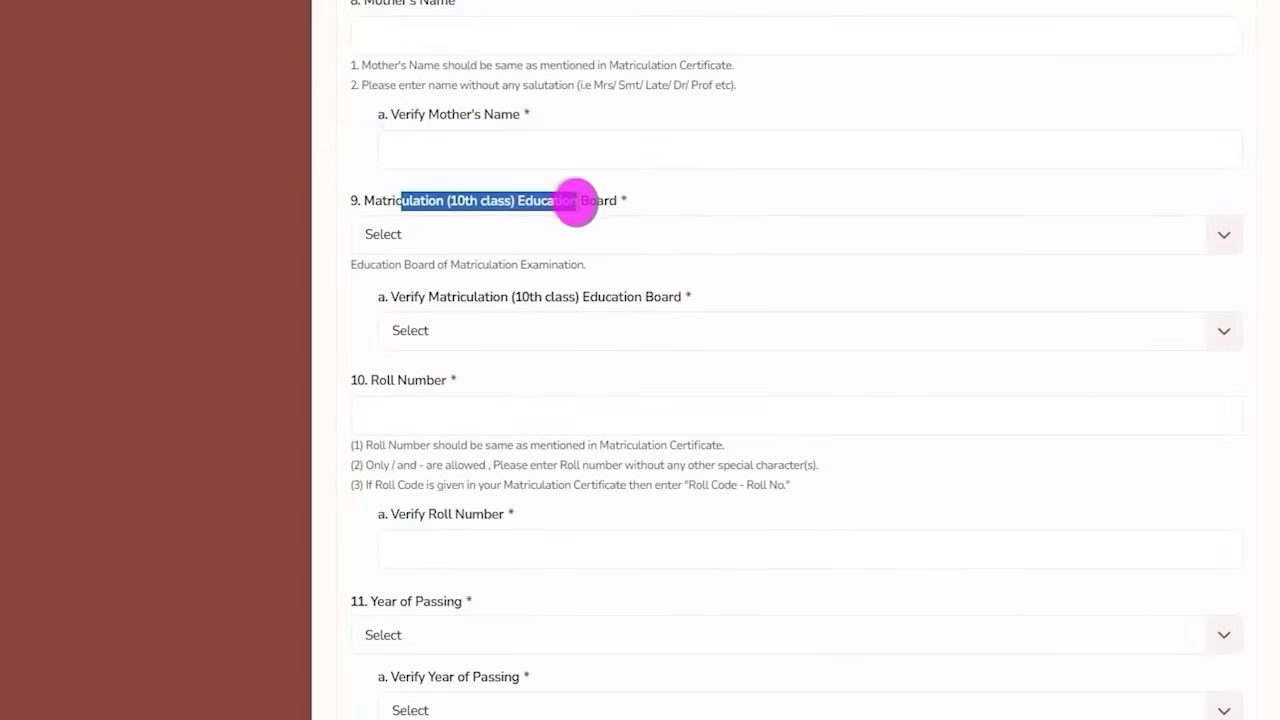
click(757, 234)
scroll(508, 323, down, 3)
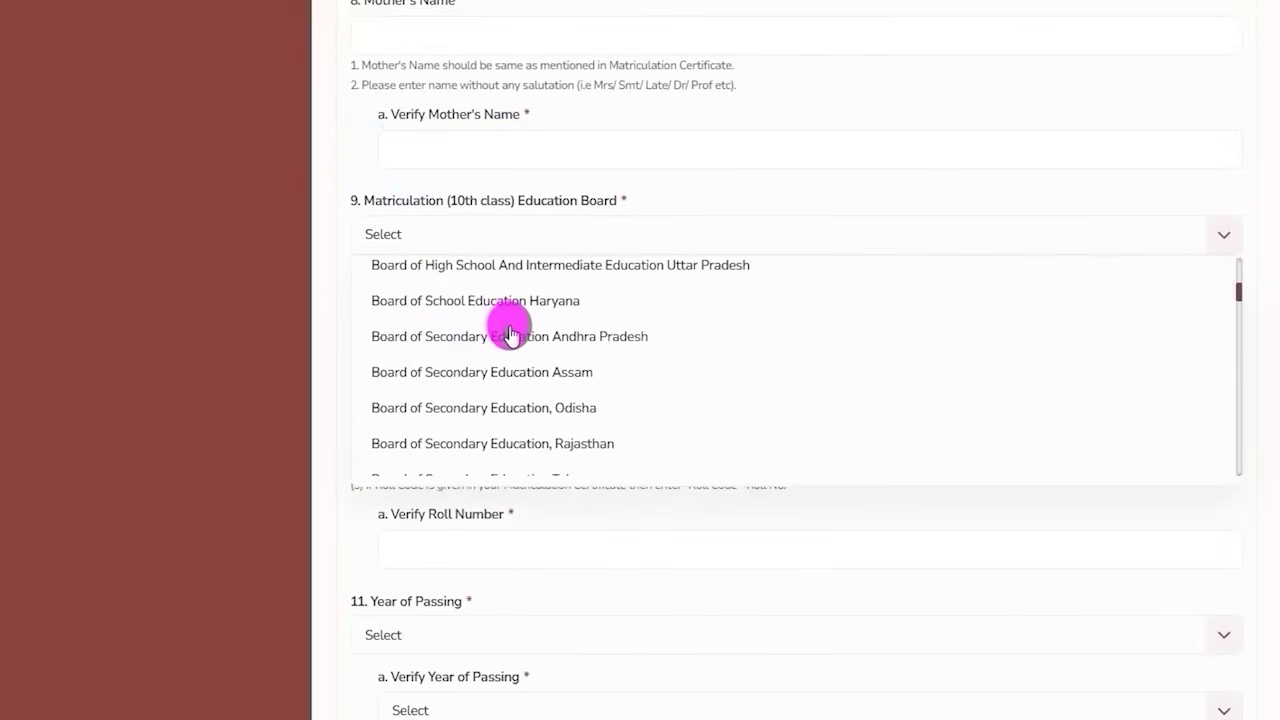
scroll(510, 333, down, 2)
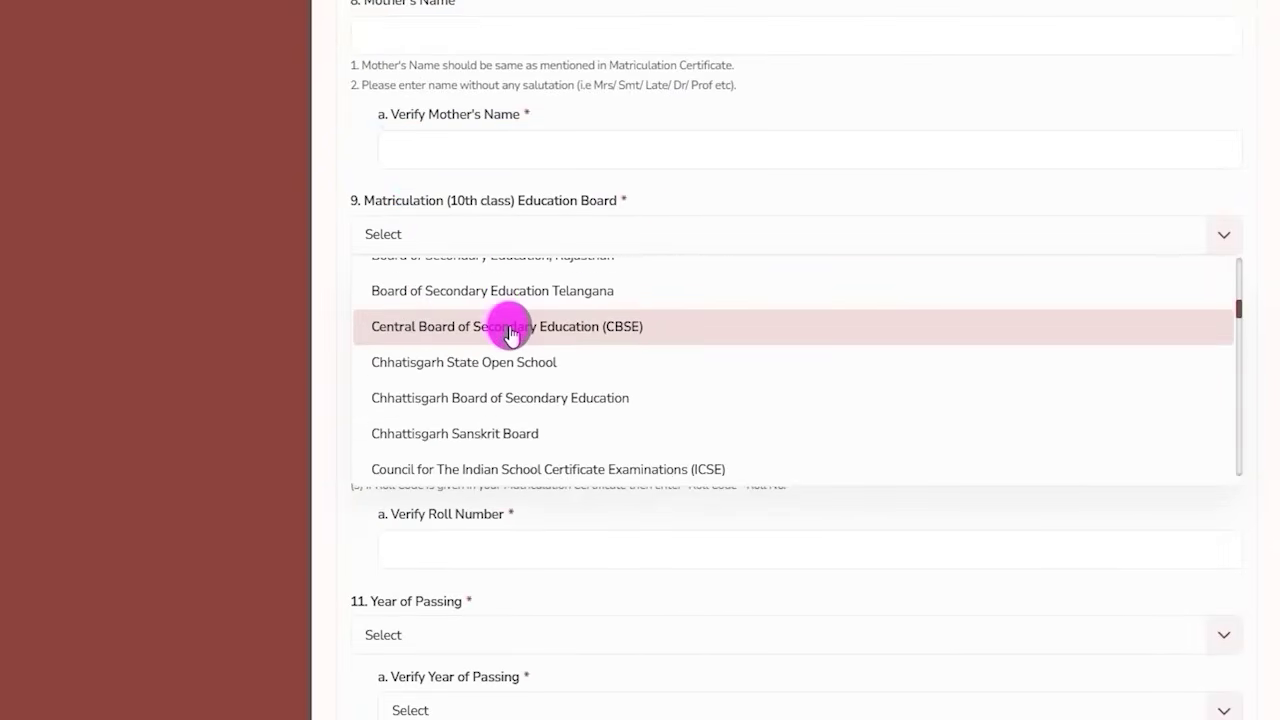
click(510, 330)
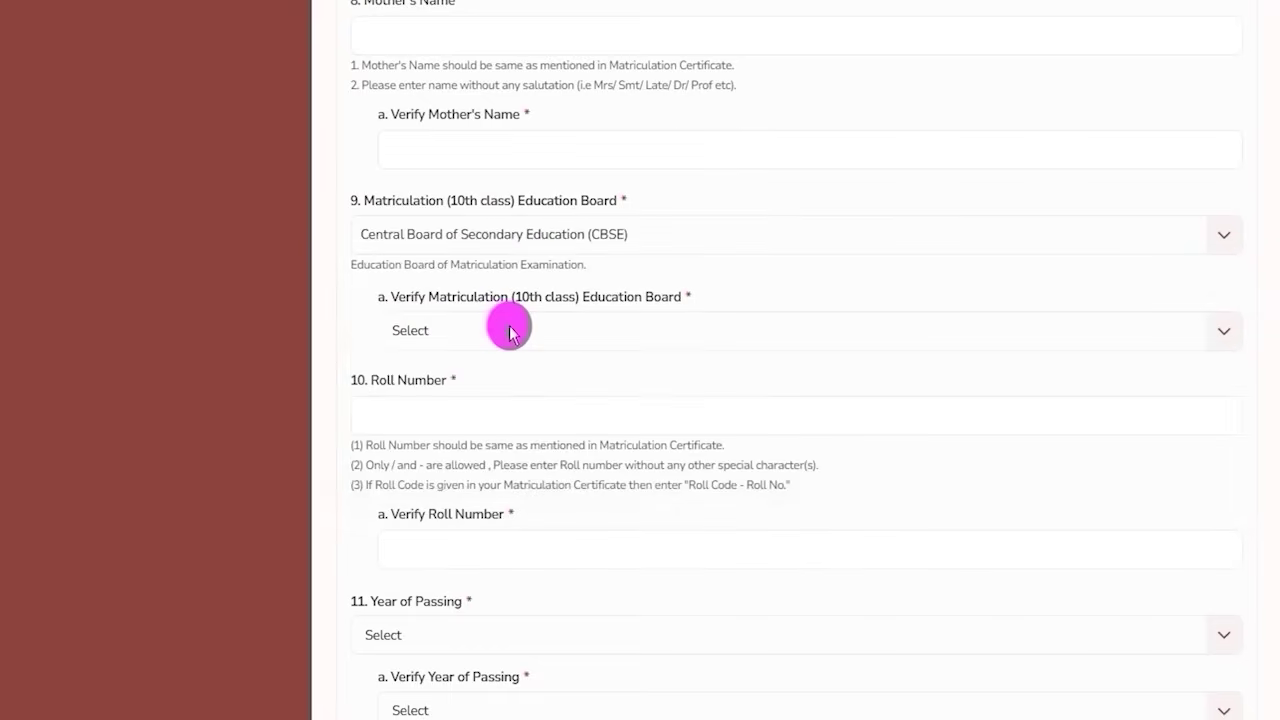
Choose Central Board of Secondary Education (CBSE) for Verify Matriculation (10th class) Education Board as well
click(509, 334)
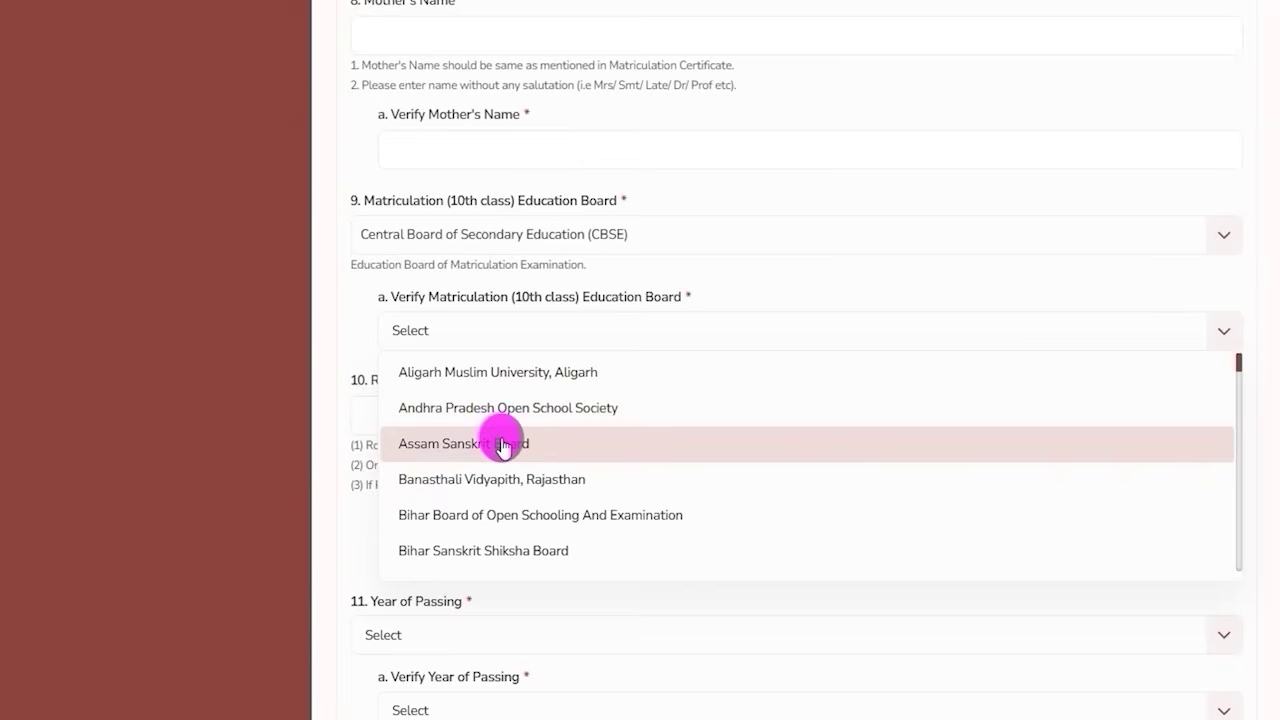
scroll(503, 447, down, 3)
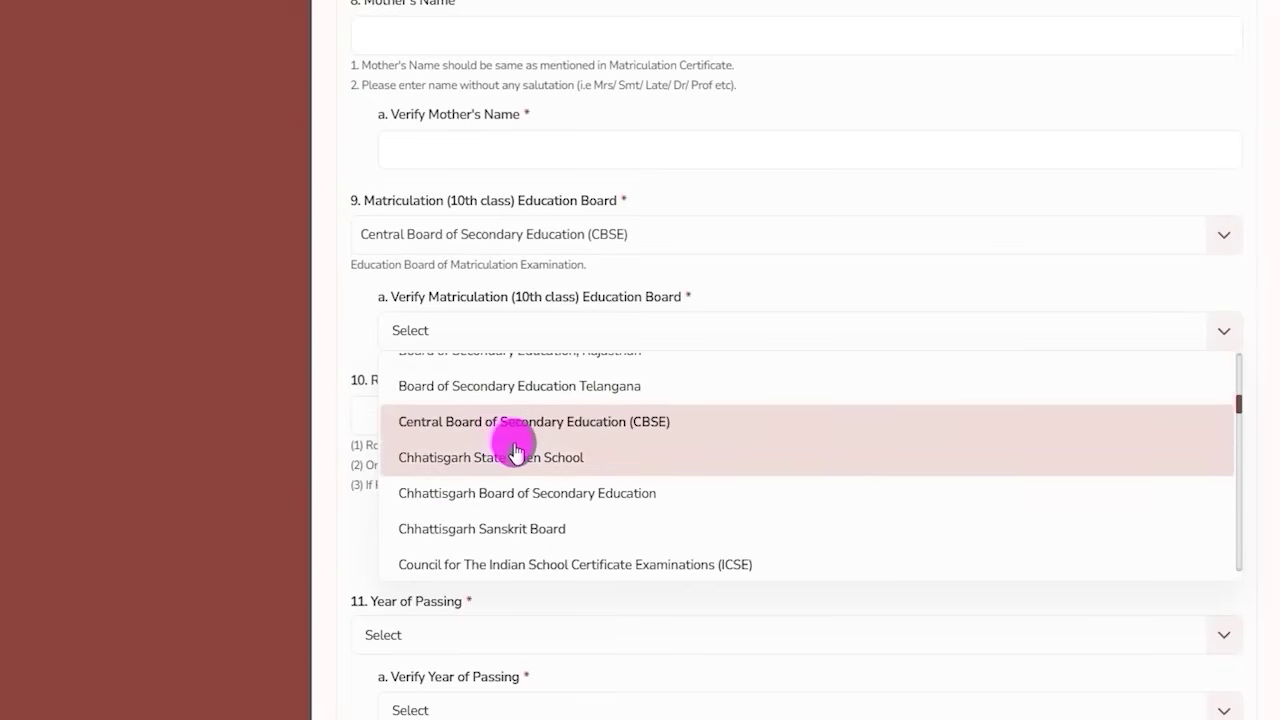
scroll(515, 452, down, 5)
scroll(515, 452, up, 5)
click(520, 424)
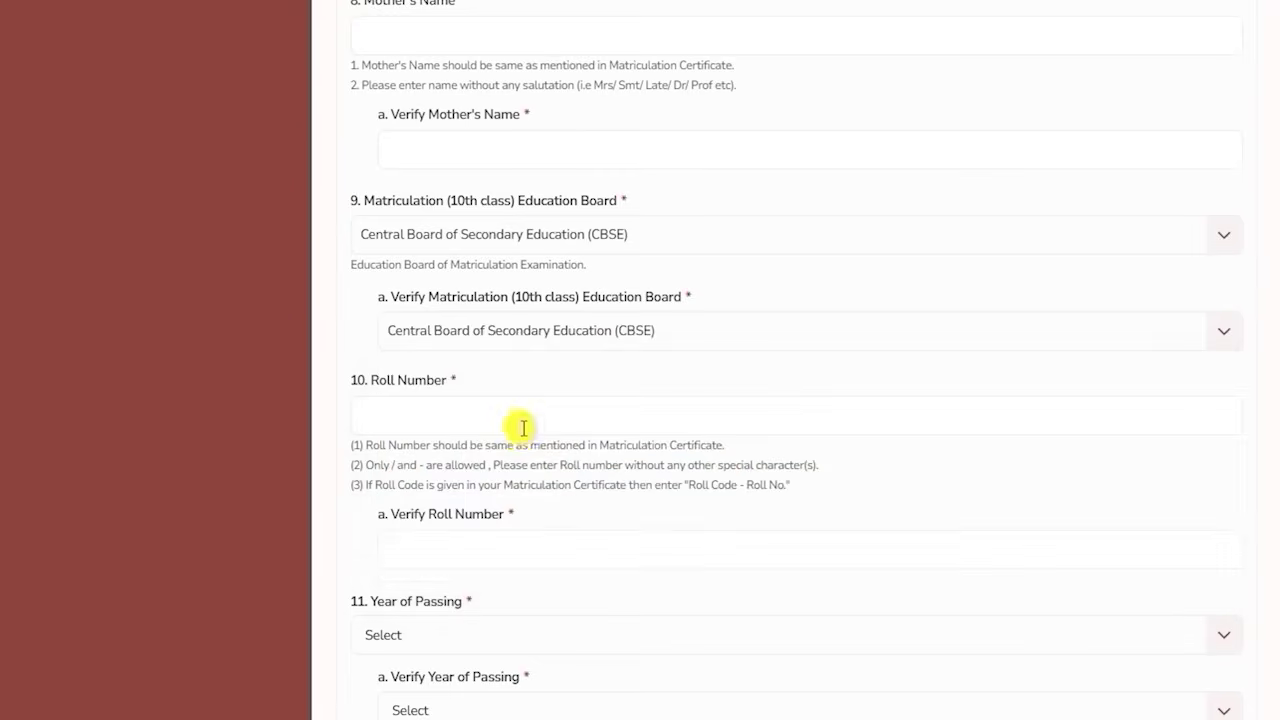
Examine the Roll Number and Verify Roll Number fields without entering a number
click(427, 410)
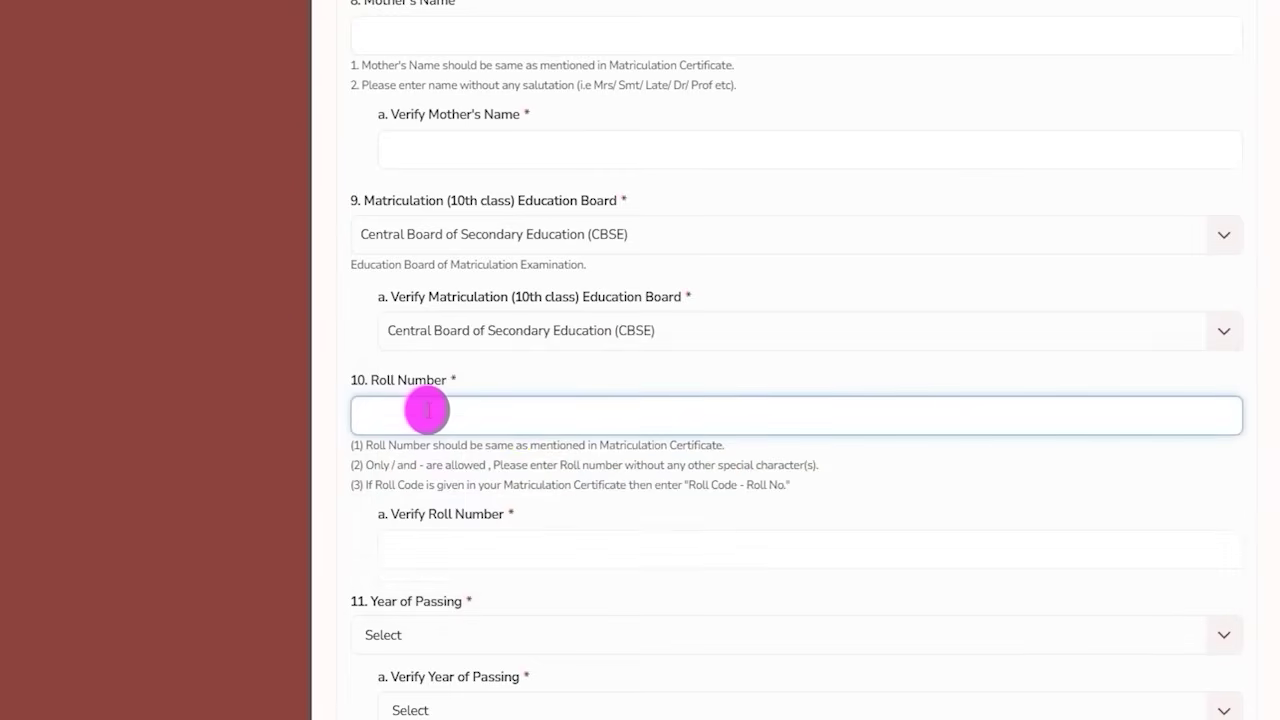
click(466, 545)
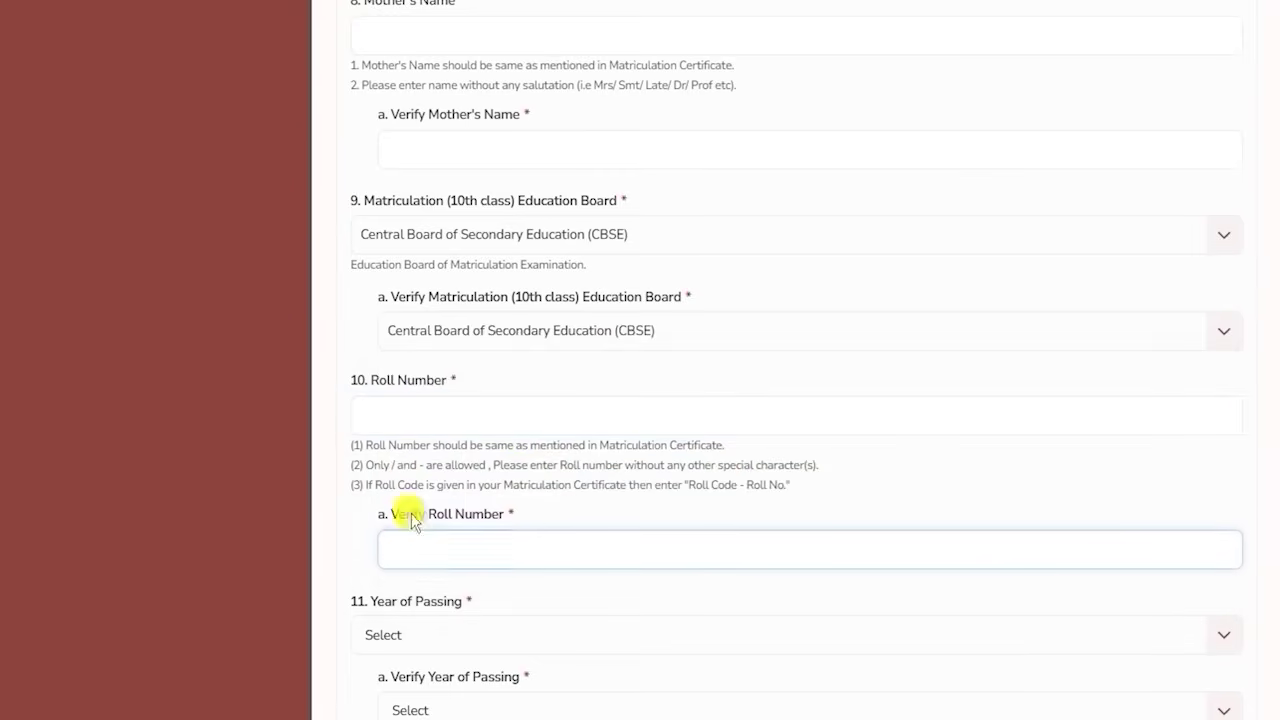
drag(410, 514, 522, 517)
Set Year of Passing to 2014 and Highest Level of Education Qualification to Post Graduation
scroll(586, 534, down, 4)
click(522, 250)
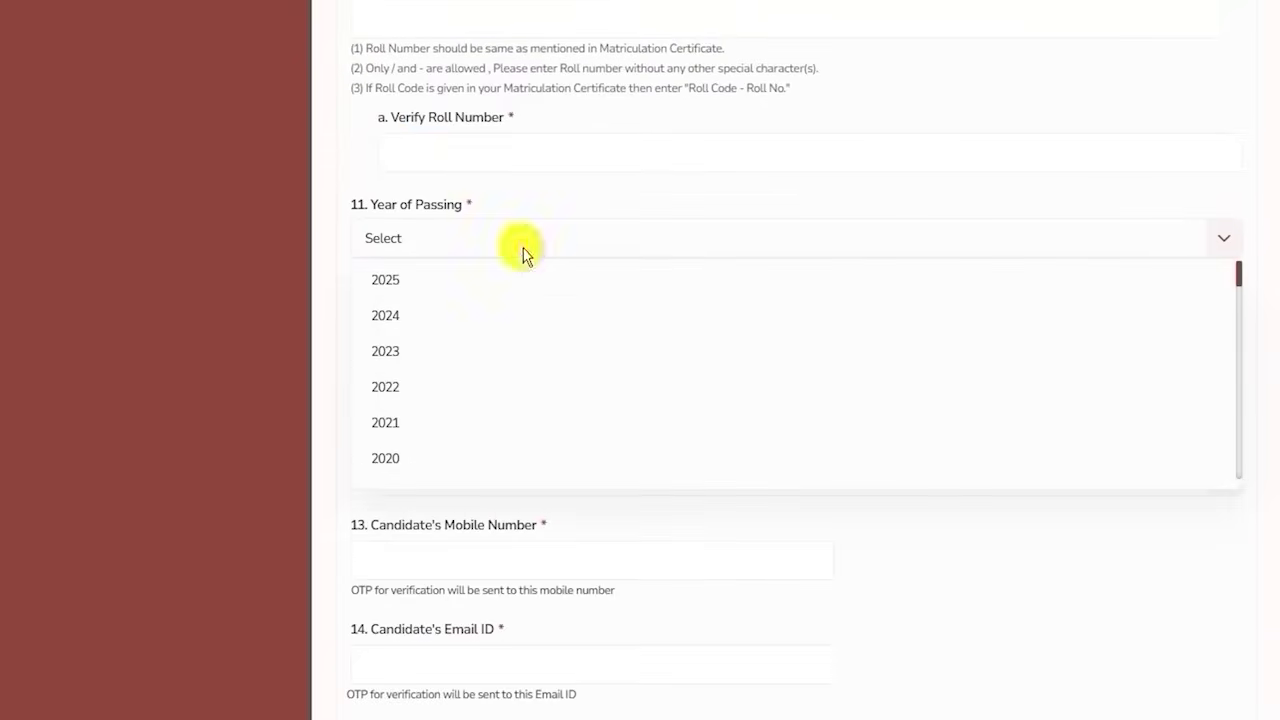
scroll(466, 420, down, 4)
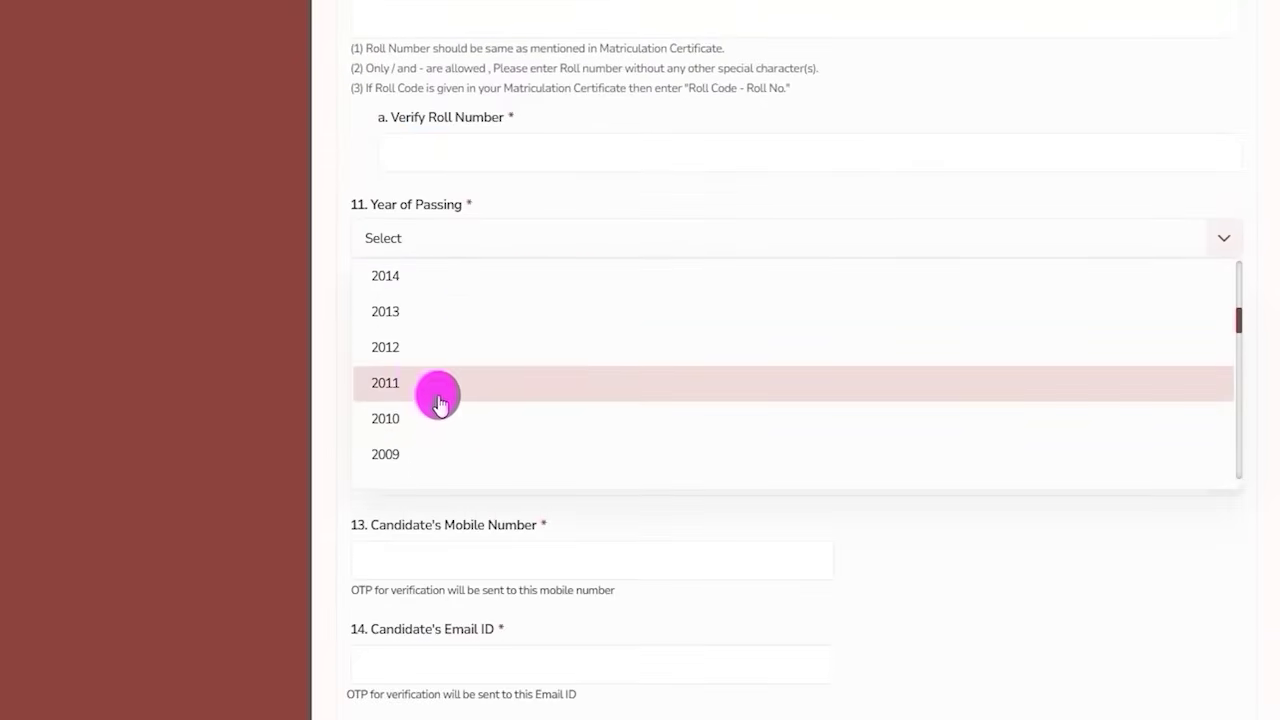
click(414, 278)
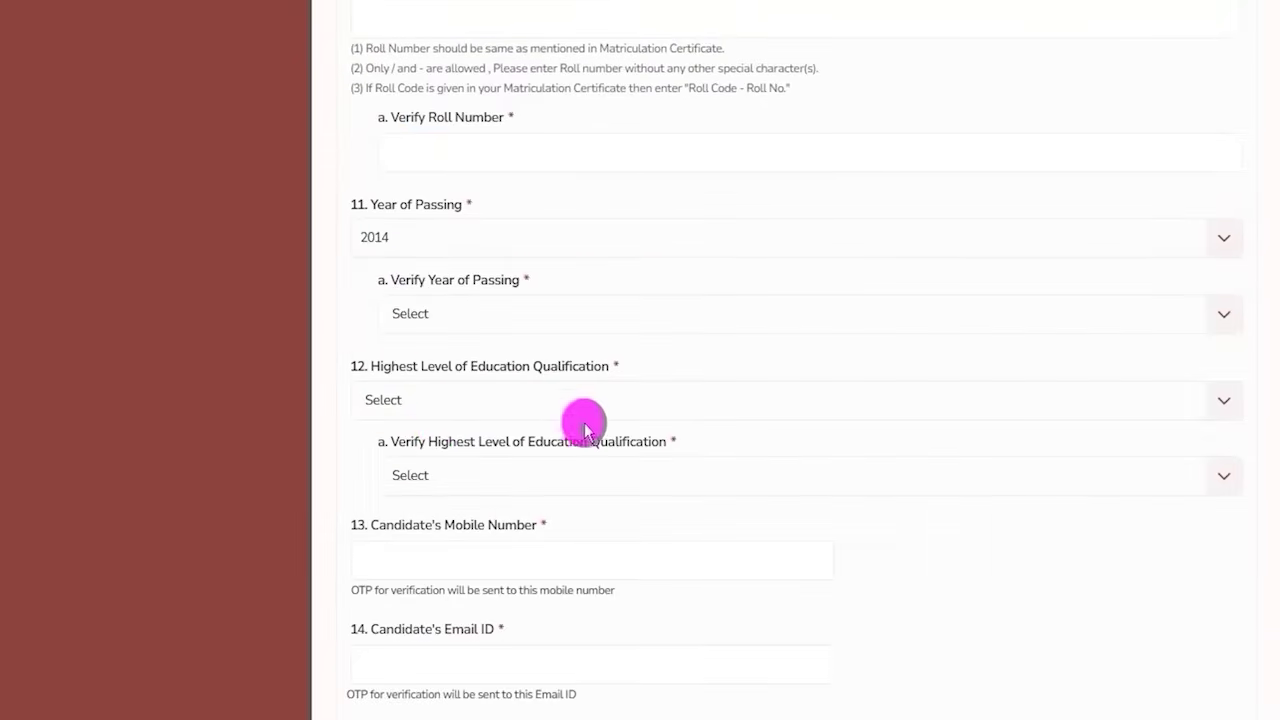
click(485, 402)
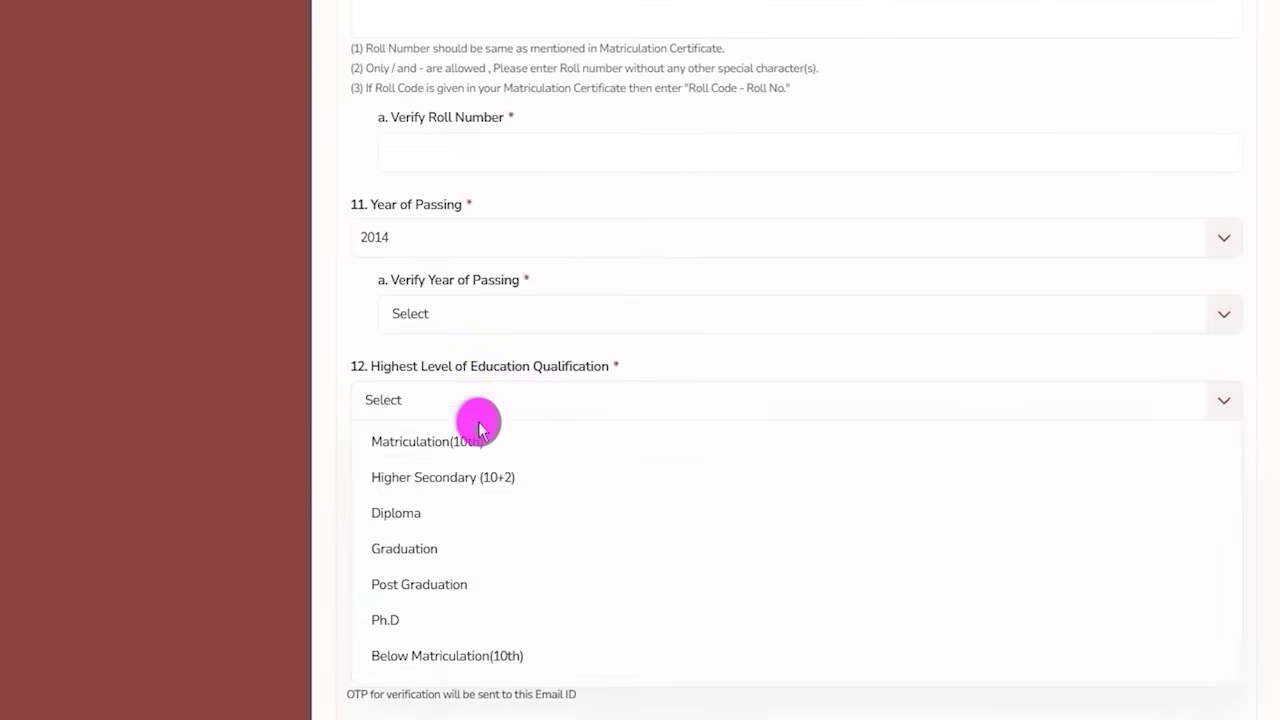
click(430, 582)
Review the Candidate's Mobile Number and Email ID fields, and save the Personal Details form to proceed
scroll(495, 395, down, 1)
drag(440, 343, 542, 342)
click(524, 388)
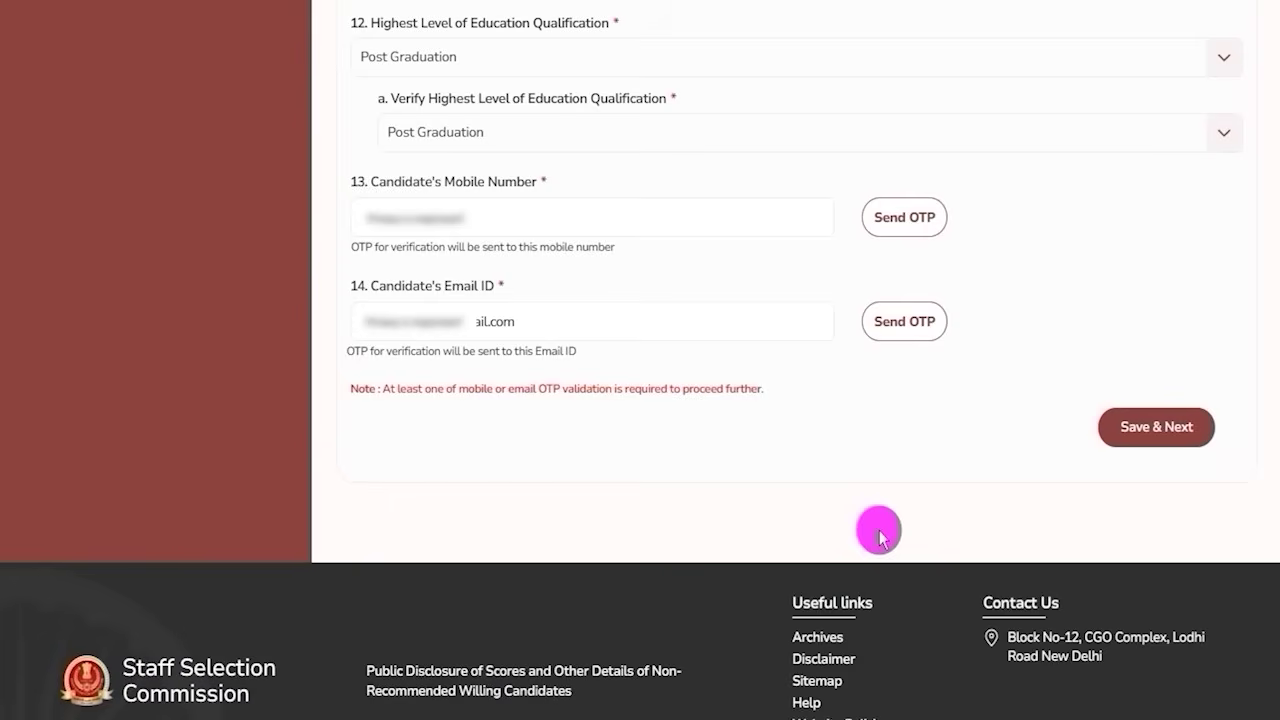
drag(394, 181, 524, 181)
drag(394, 285, 462, 250)
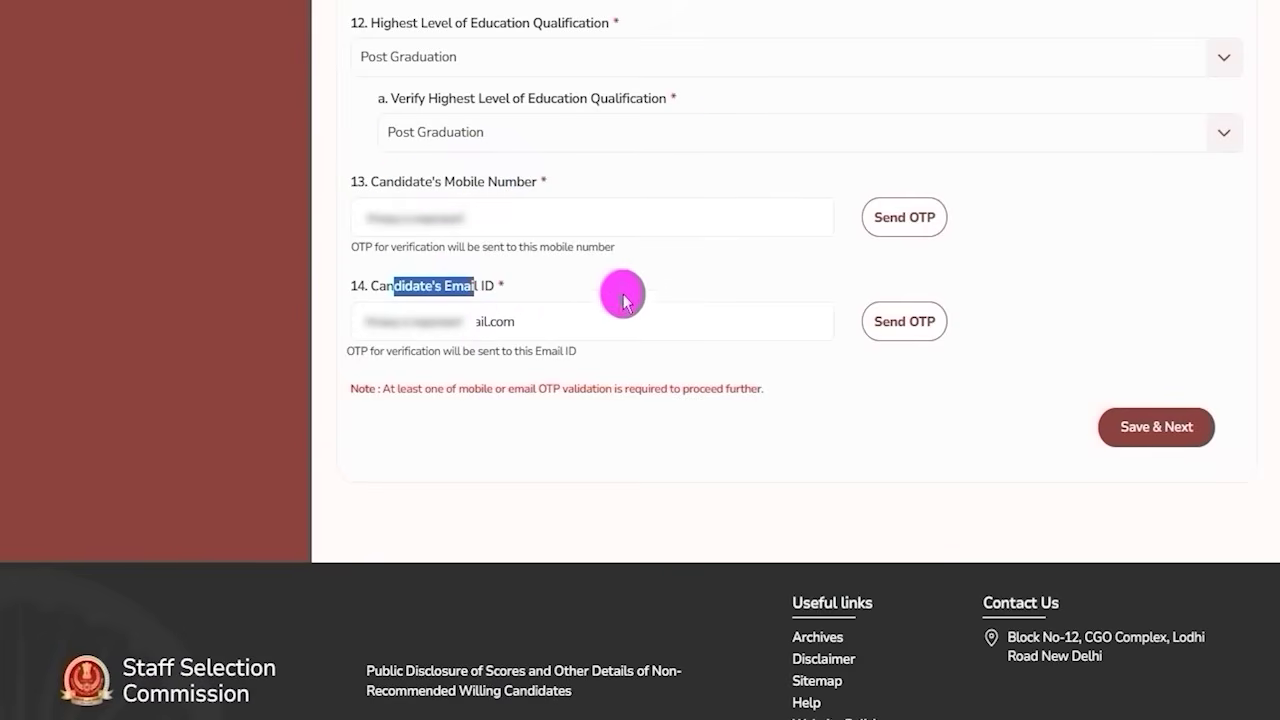
click(535, 250)
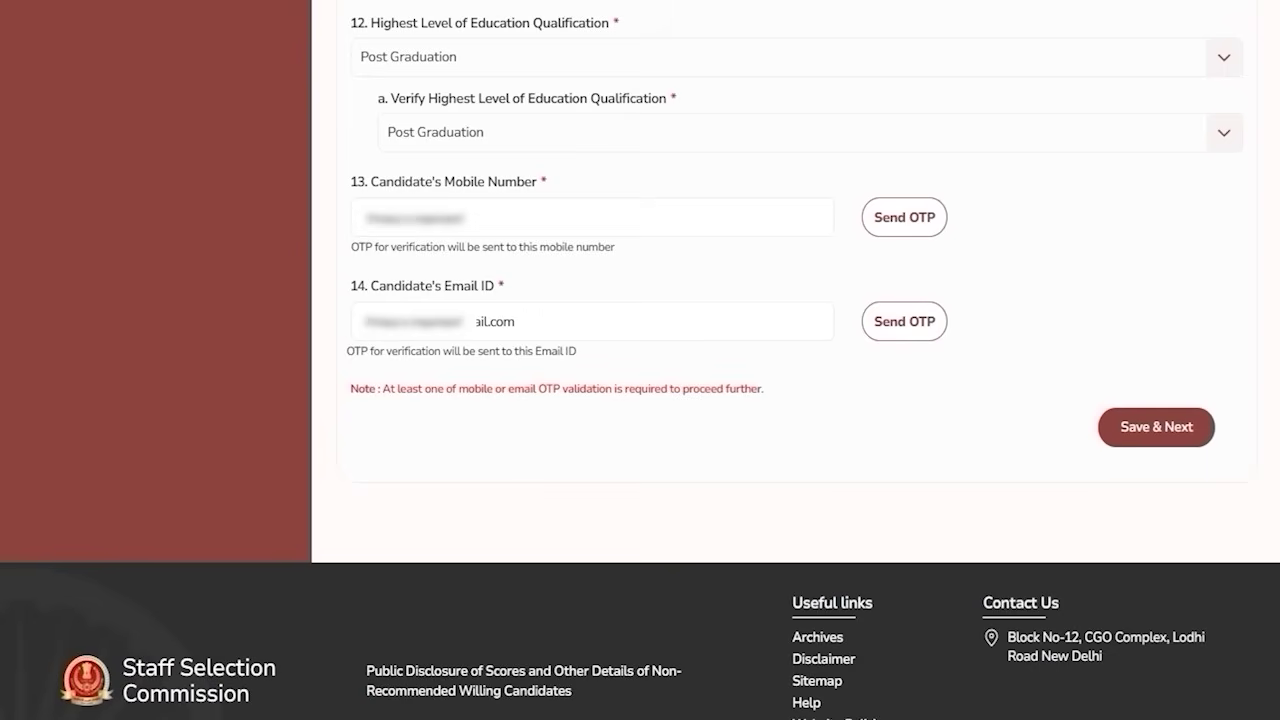
mouse_move(1048, 355)
mouse_down()
mouse_move(1157, 386)
mouse_move(1230, 437)
mouse_move(1237, 491)
mouse_up()
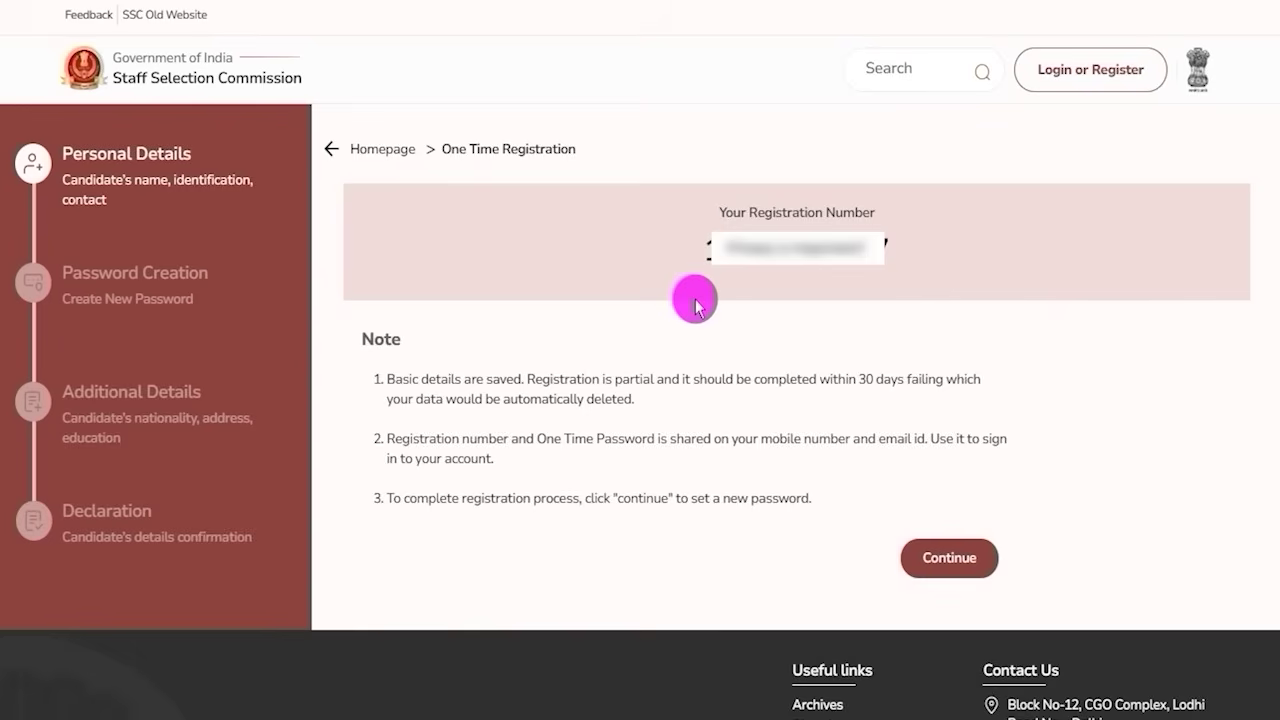
Highlight the issued registration number and continue to the candidate sign-in page
drag(706, 249, 890, 255)
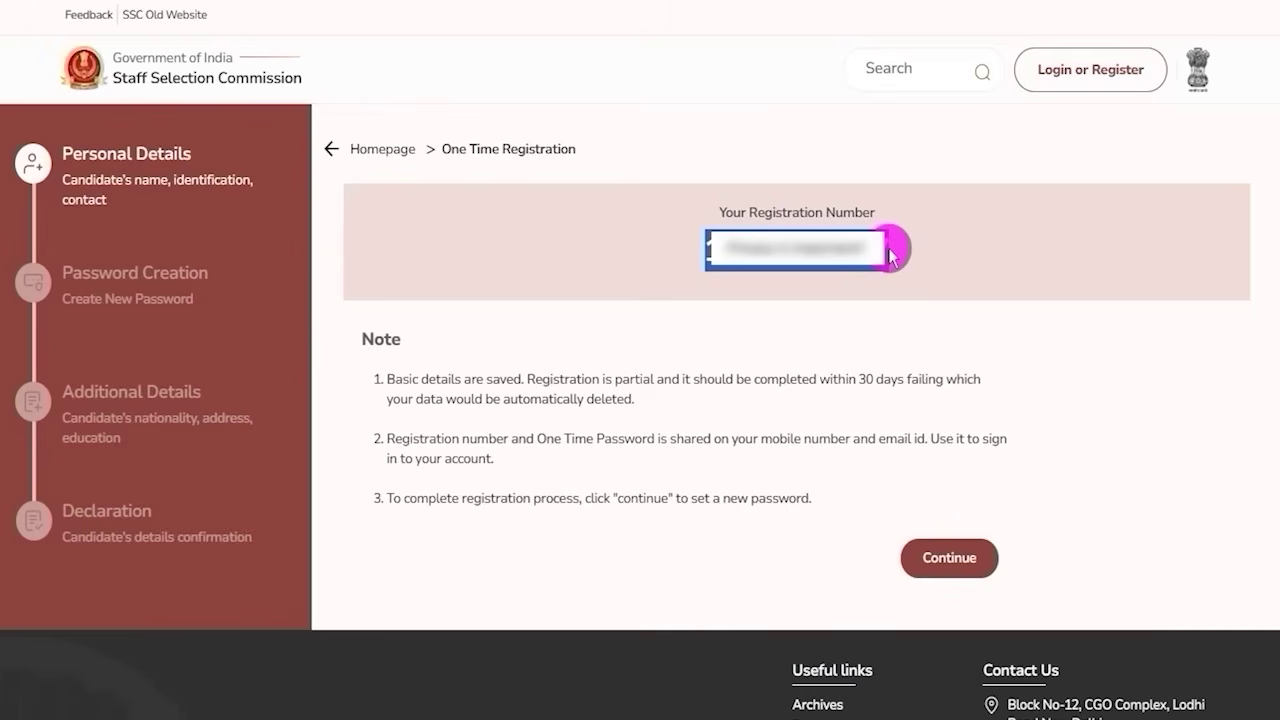
drag(770, 249, 704, 249)
drag(788, 250, 882, 258)
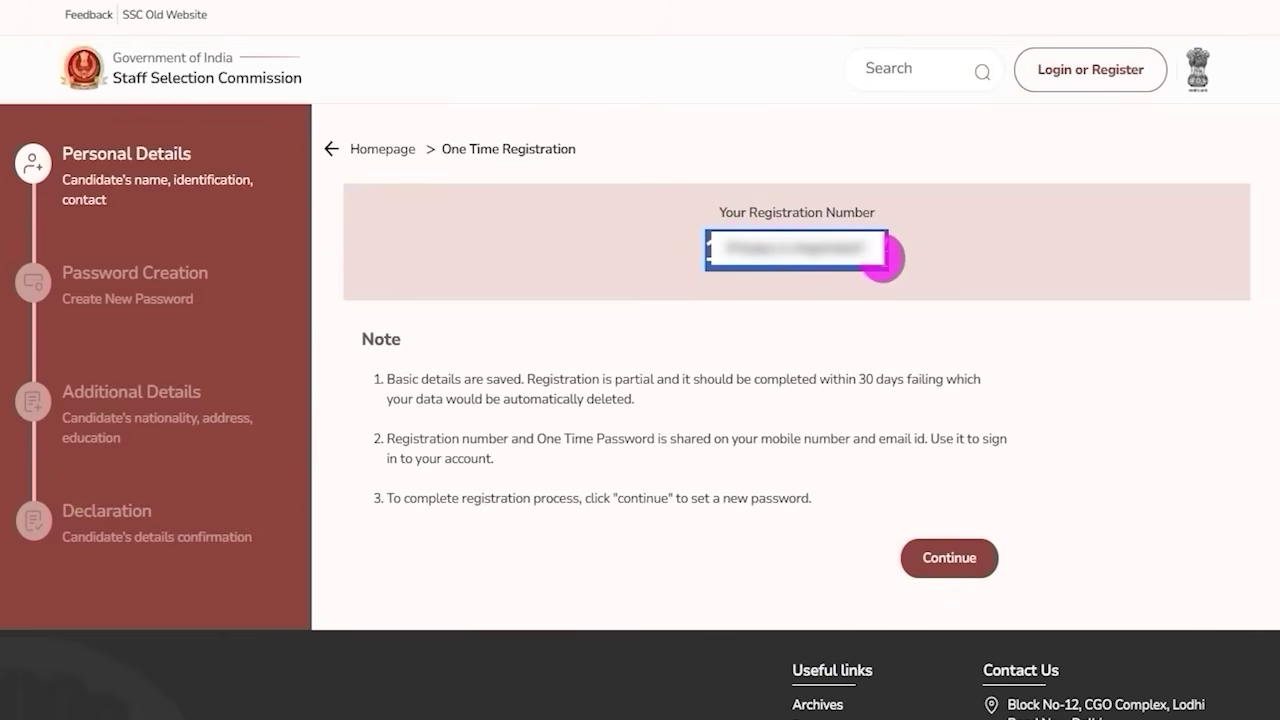
click(837, 519)
mouse_move(855, 506)
mouse_down()
mouse_move(966, 537)
mouse_move(1017, 580)
mouse_up()
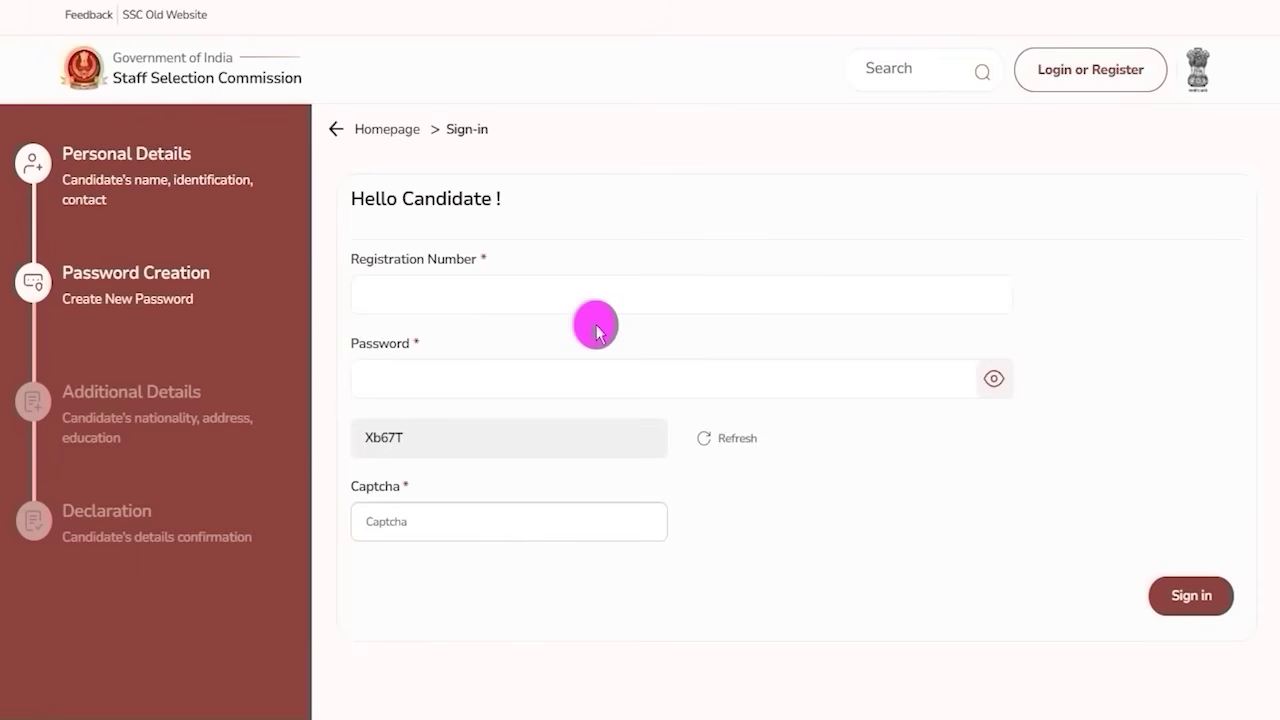
Go through the Registration Number, Password and Captcha fields of the sign-in form and proceed to the password creation page
drag(358, 258, 447, 300)
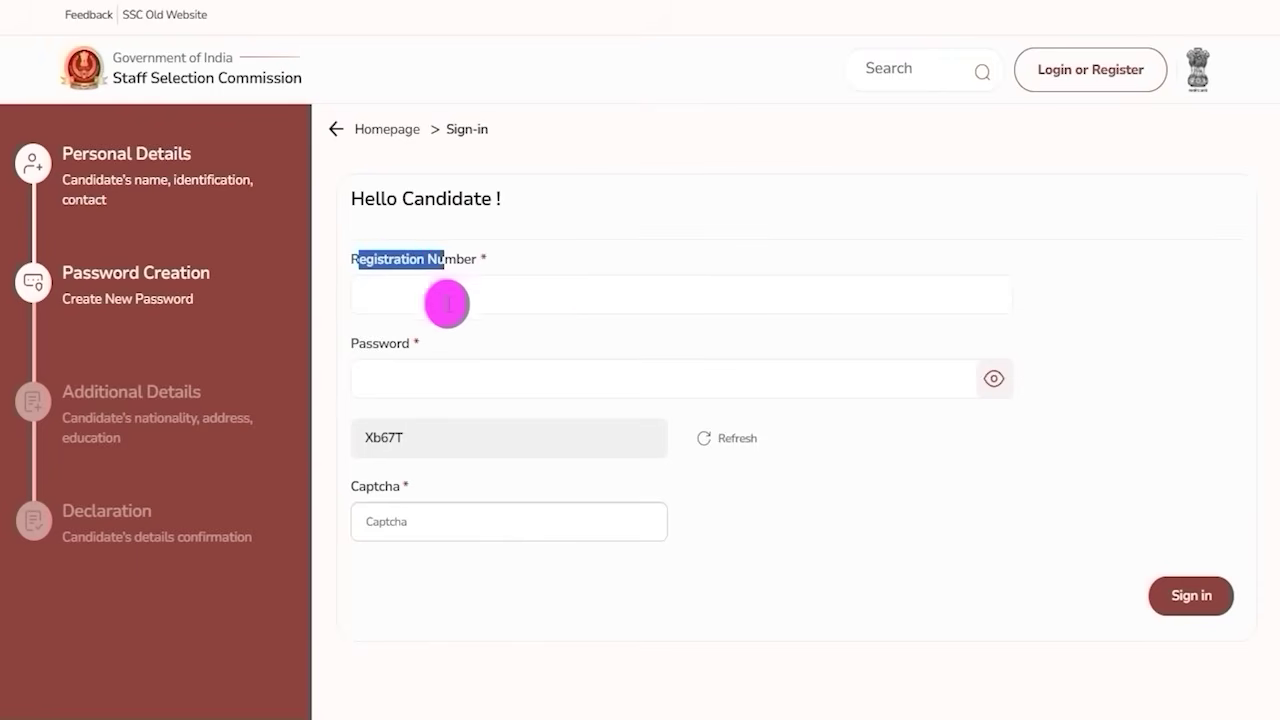
click(447, 300)
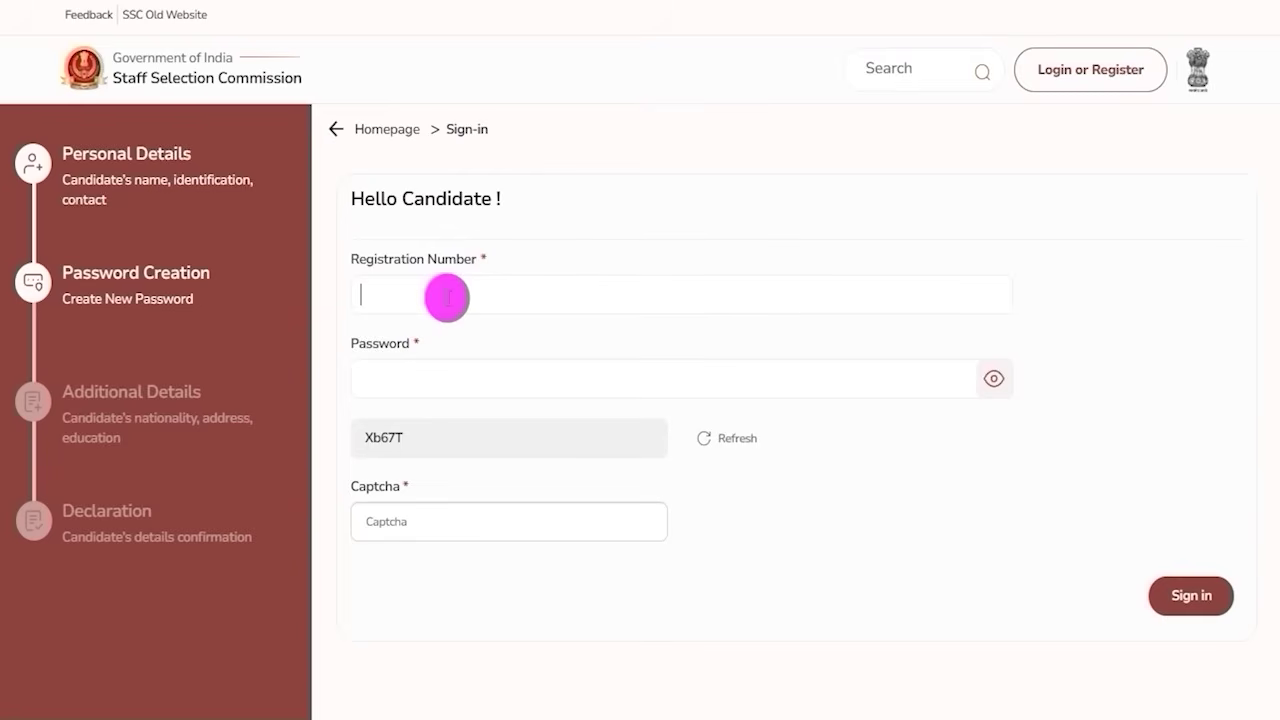
click(447, 376)
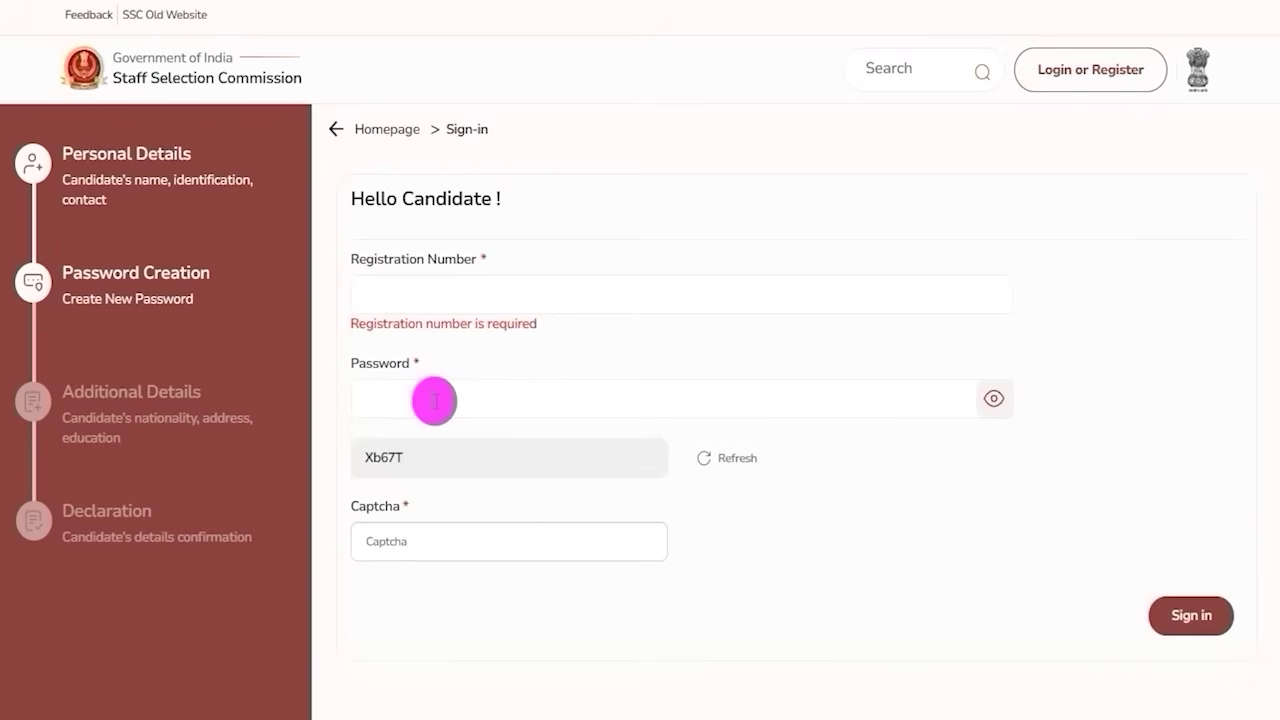
click(362, 455)
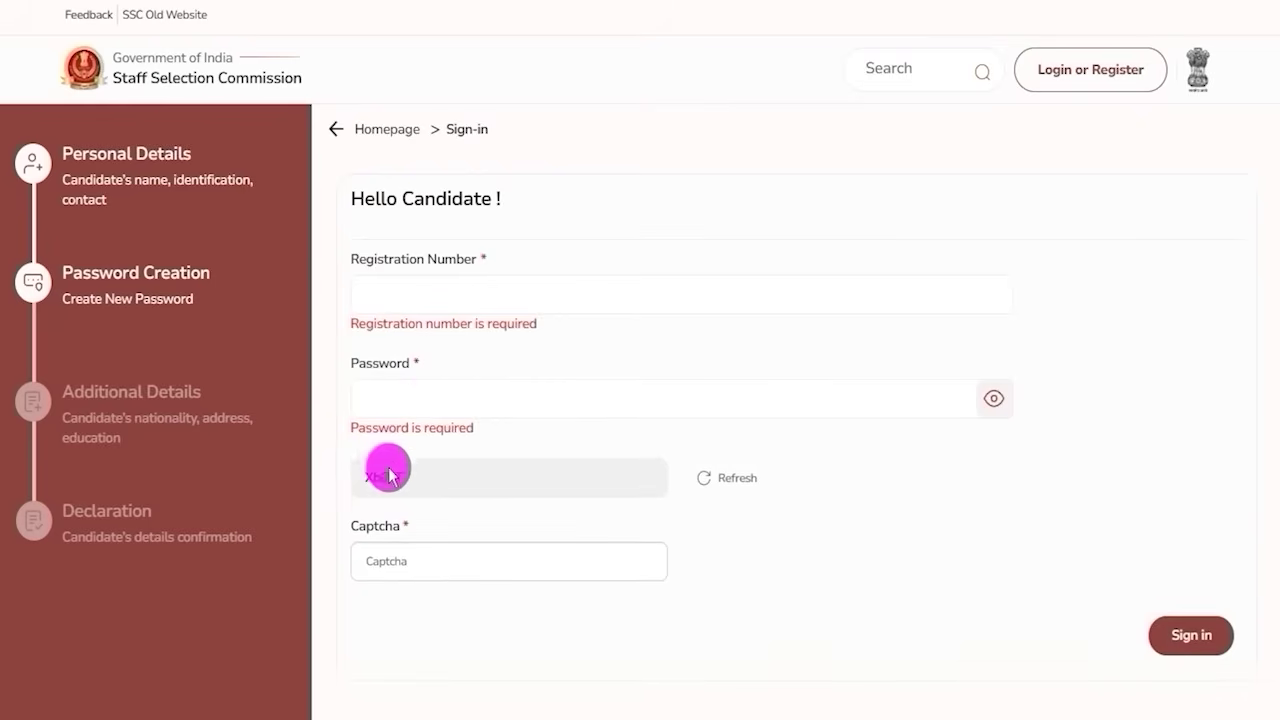
click(391, 553)
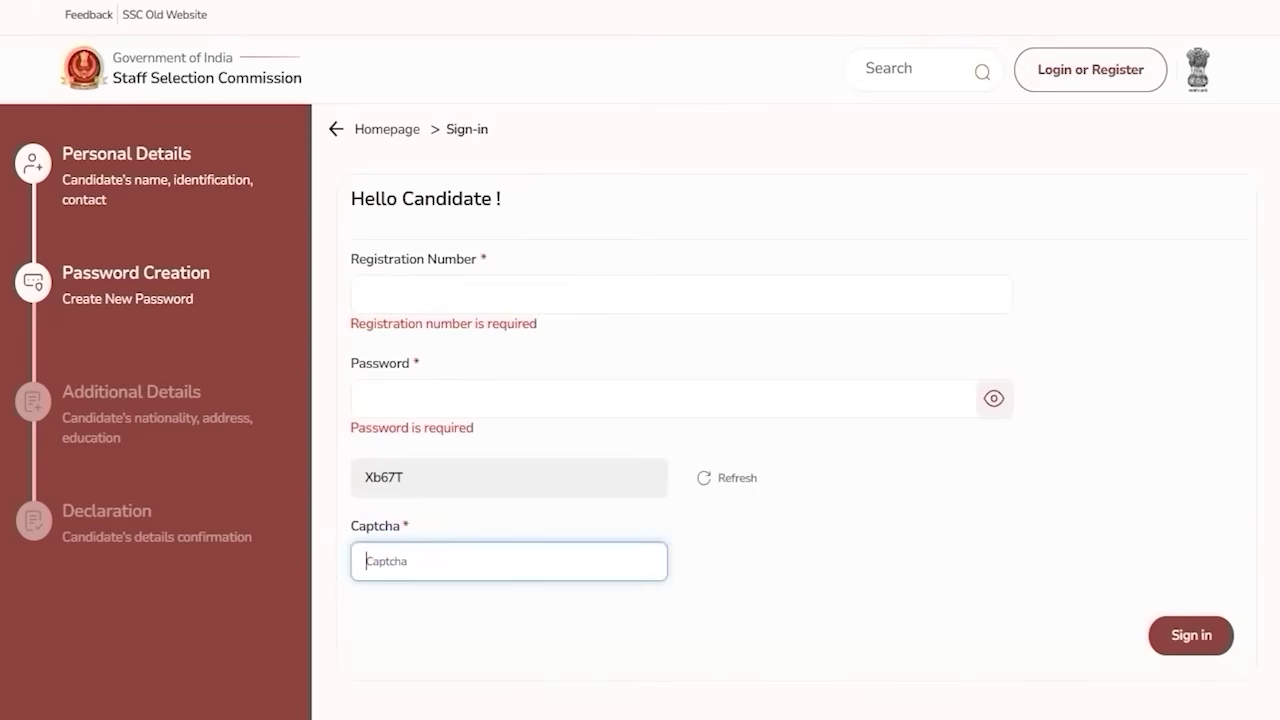
mouse_move(1100, 593)
mouse_down()
mouse_move(1214, 608)
mouse_move(1254, 670)
mouse_up()
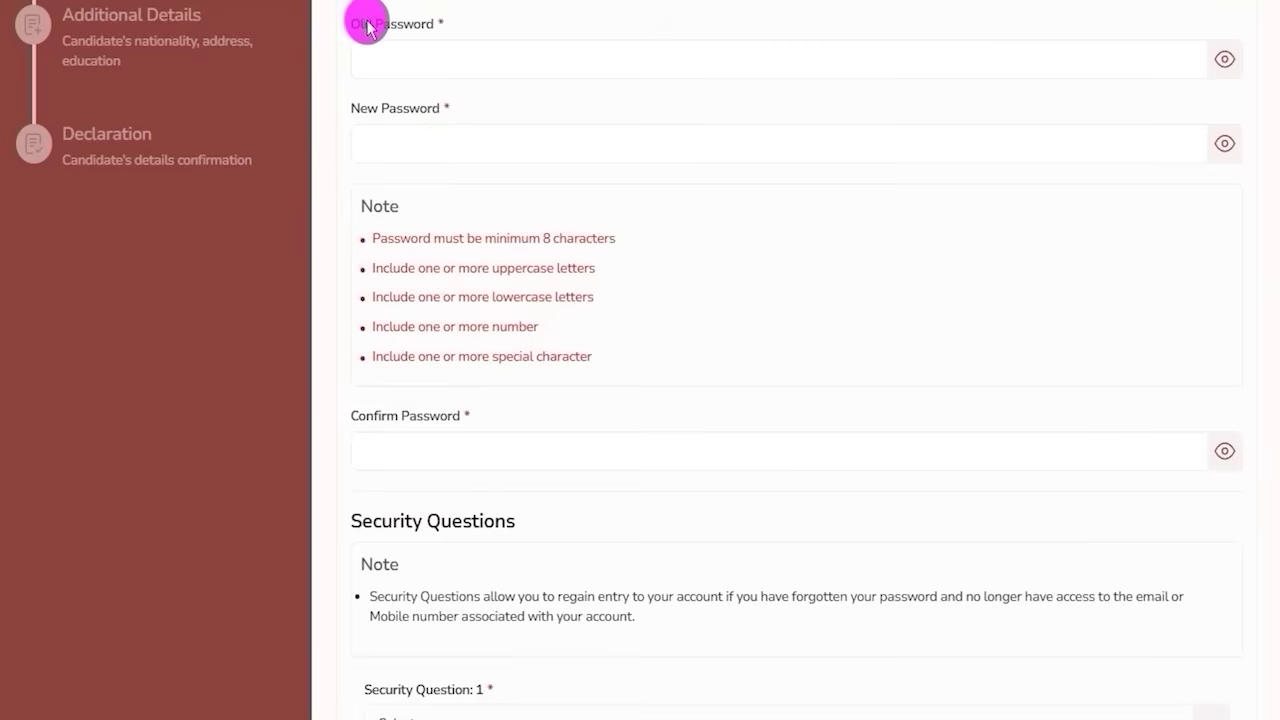
Examine the Old Password and New Password fields and read the rules for a valid new password
drag(359, 23, 400, 28)
click(422, 66)
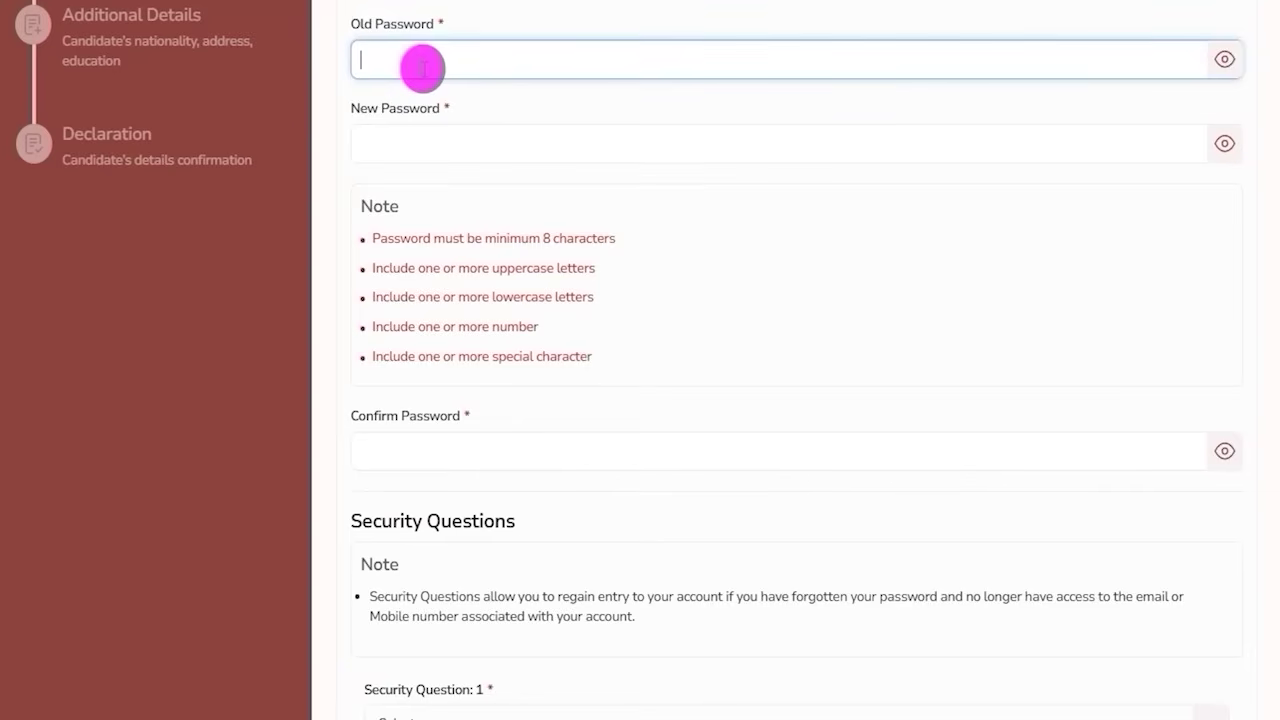
click(420, 145)
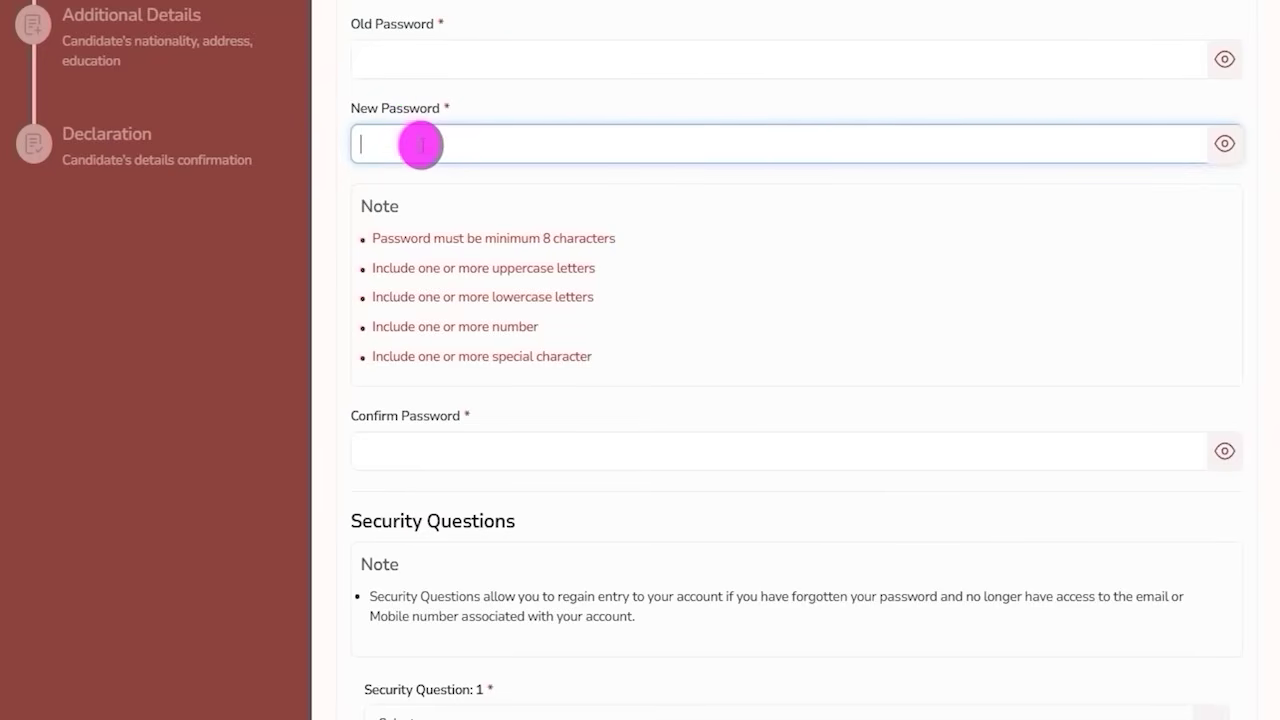
drag(543, 238, 575, 240)
drag(444, 268, 486, 289)
click(466, 329)
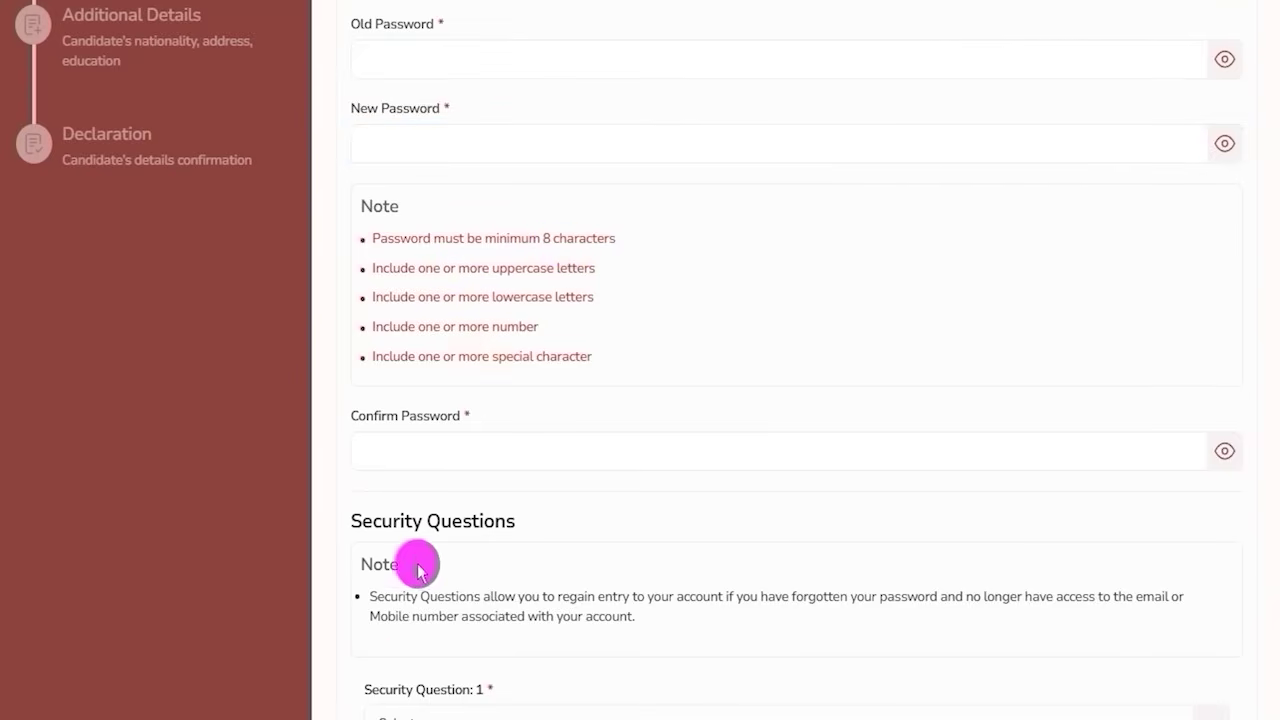
Switch to Notepad and highlight the sample password to compare it with the password rules
key(alt+Tab)
drag(859, 258, 958, 262)
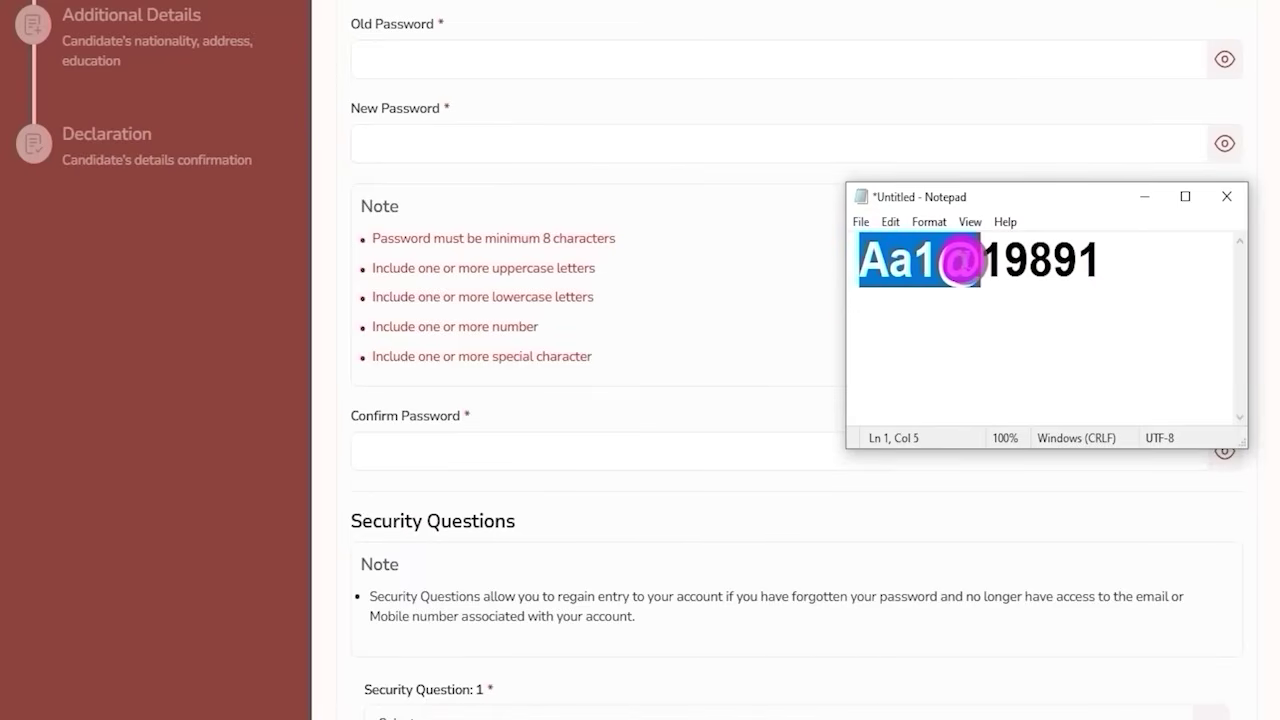
drag(960, 262, 1095, 262)
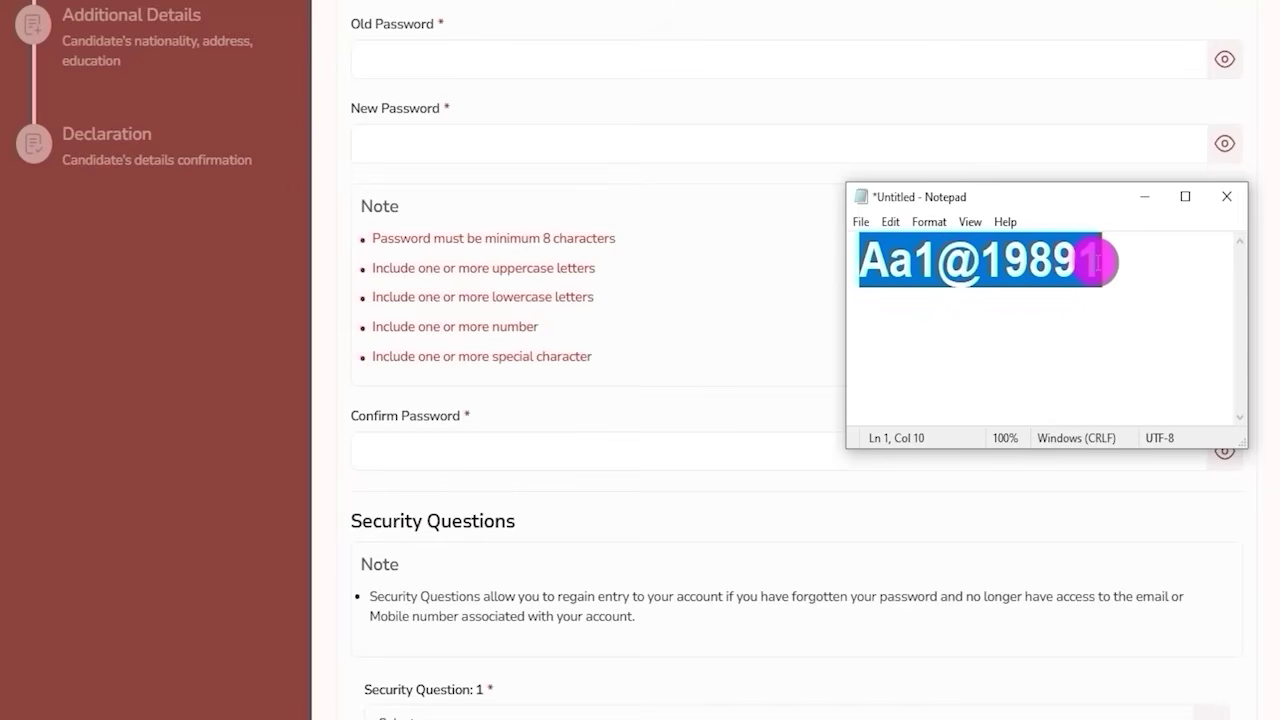
Return to the password creation form and examine the New Password and Confirm Password fields
click(544, 131)
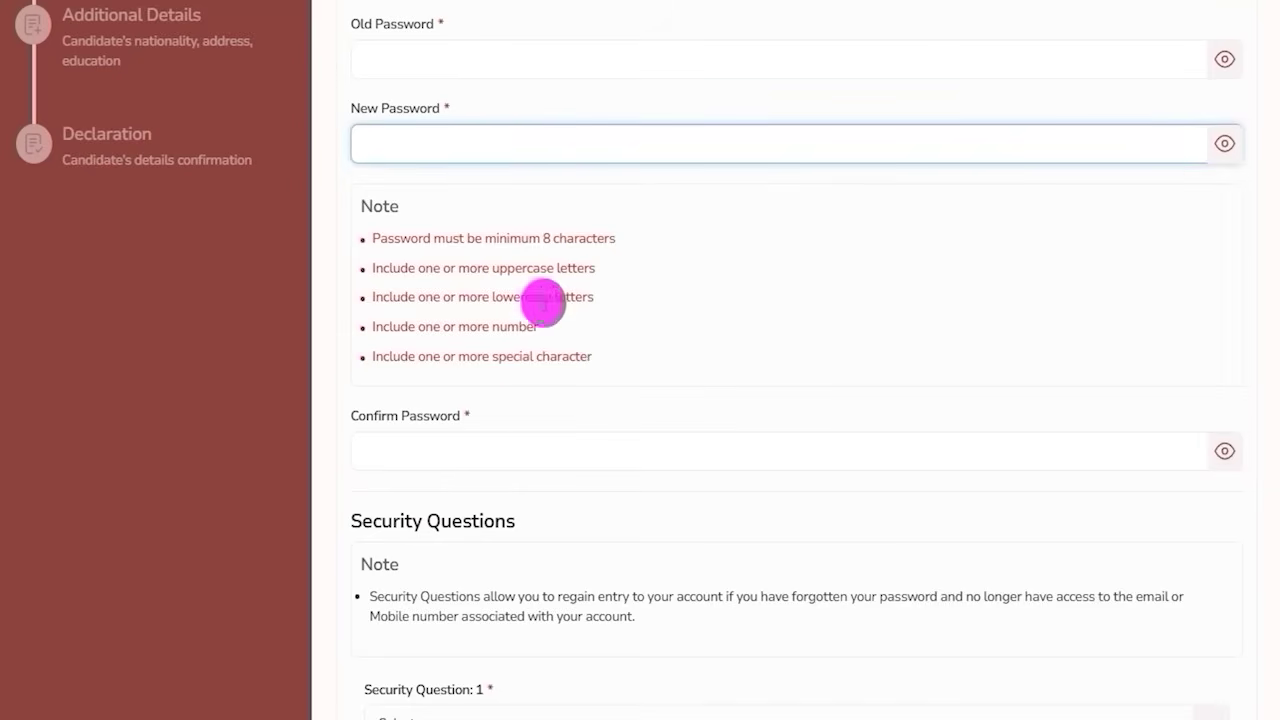
drag(366, 417, 423, 409)
click(449, 449)
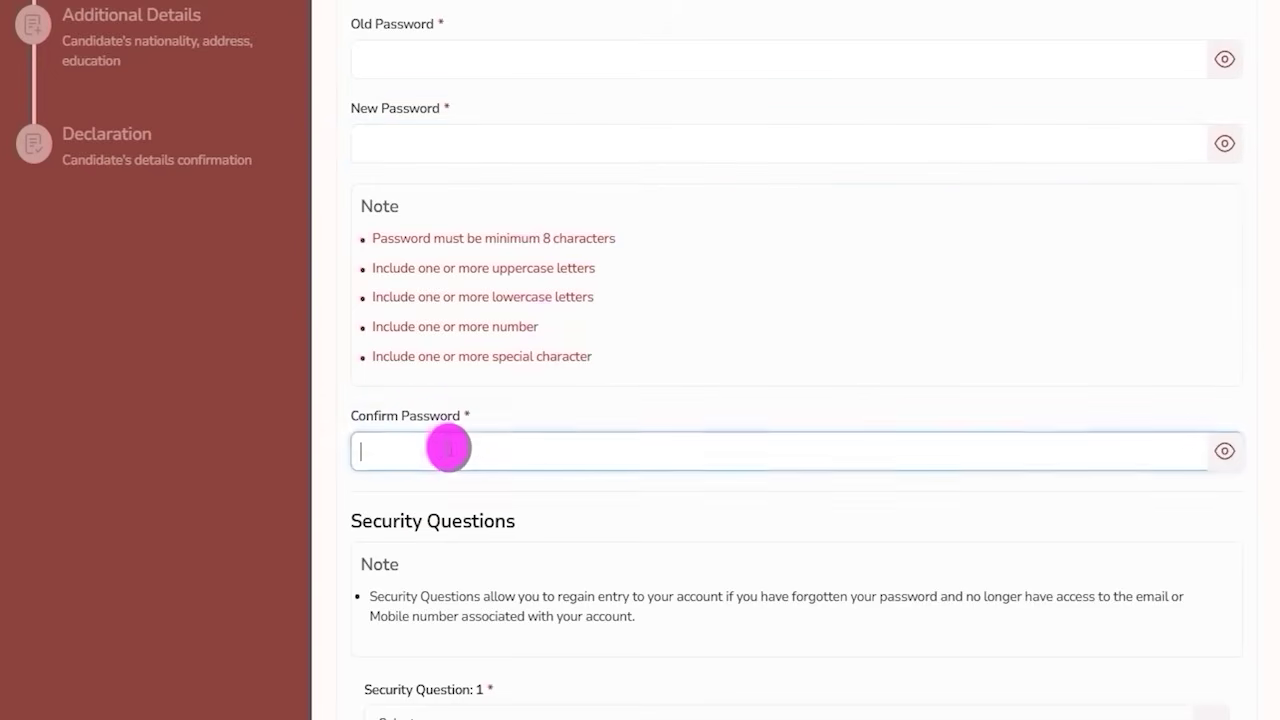
Choose "What is your favorite movie?" as Security Question 1 and go to its answer field
scroll(589, 460, down, 3)
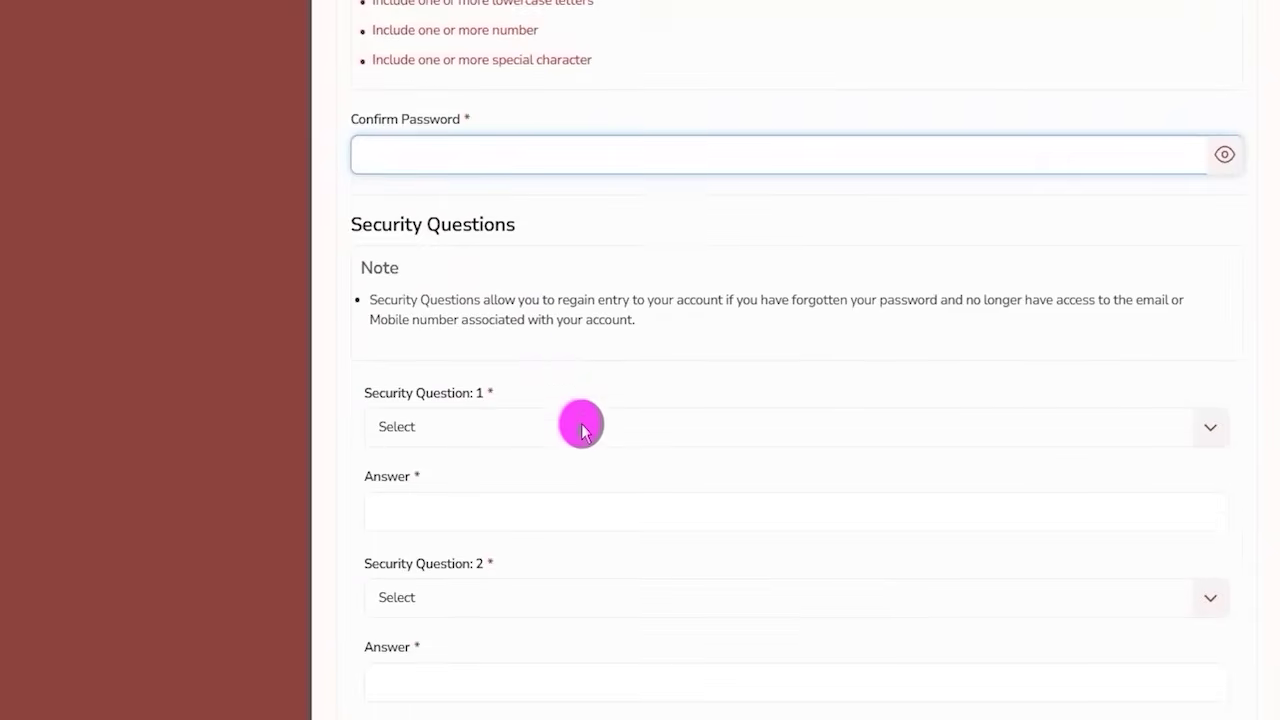
scroll(563, 370, down, 1)
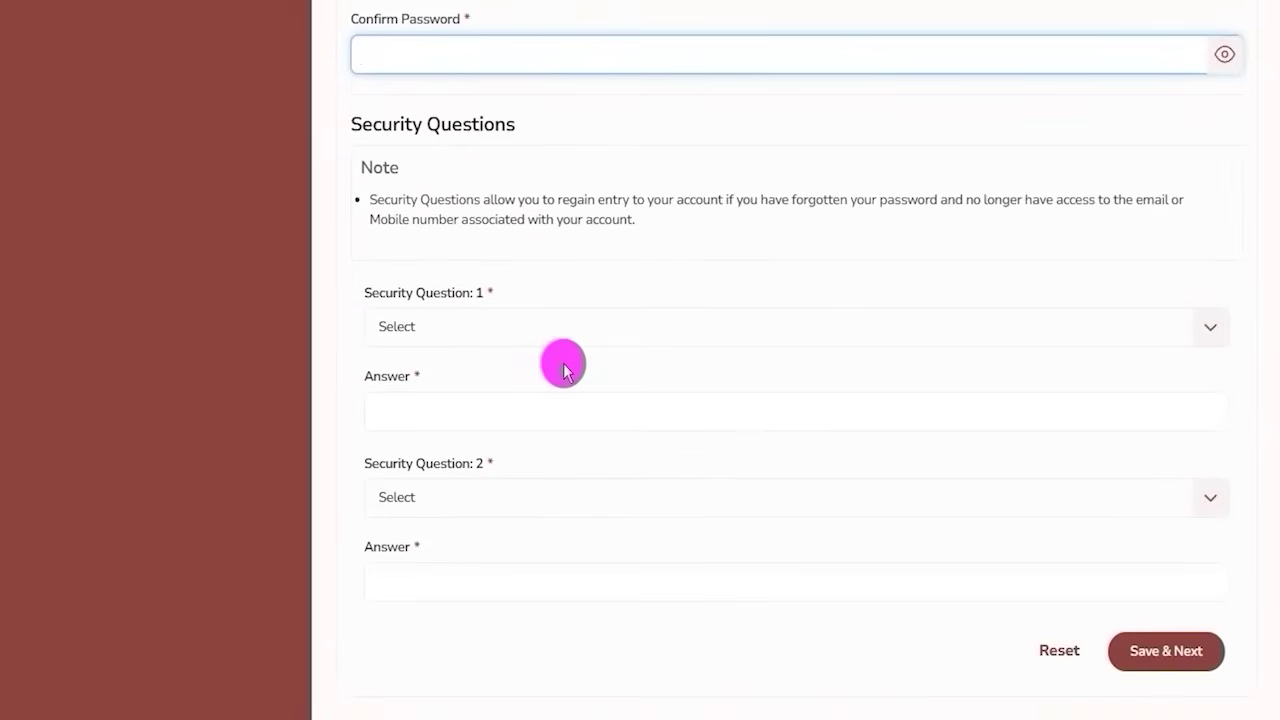
click(500, 330)
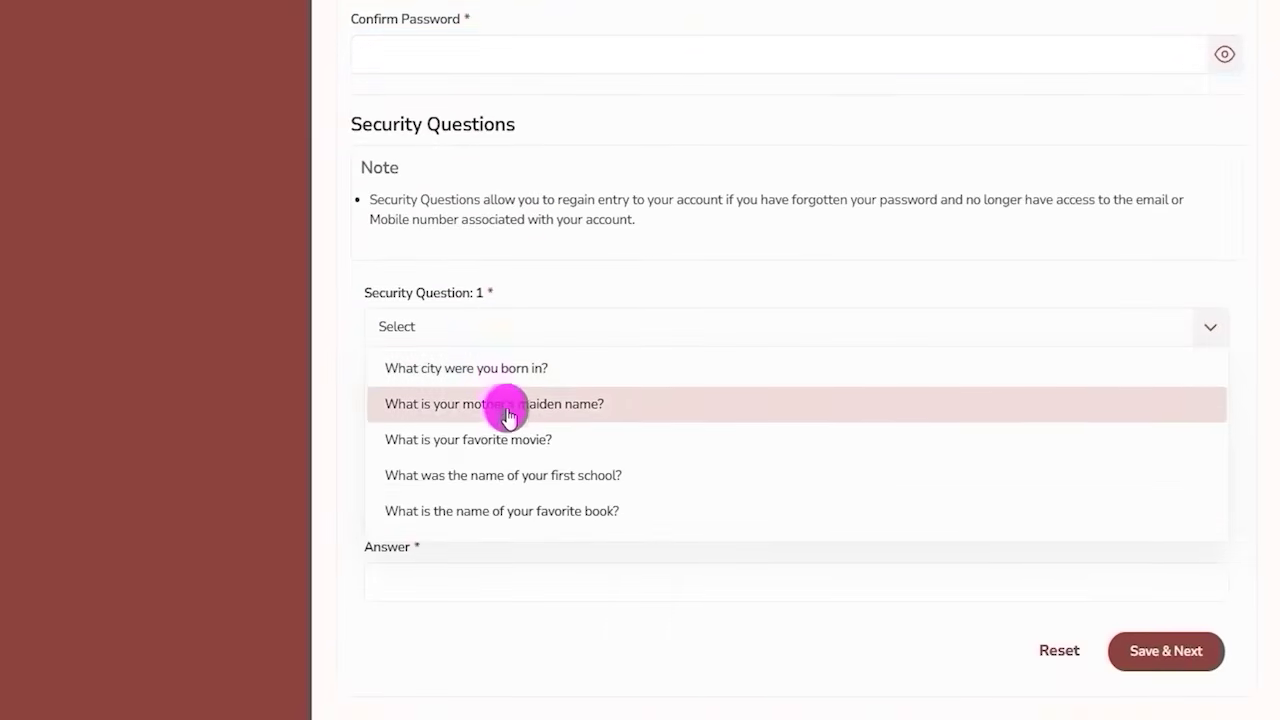
click(508, 440)
click(444, 411)
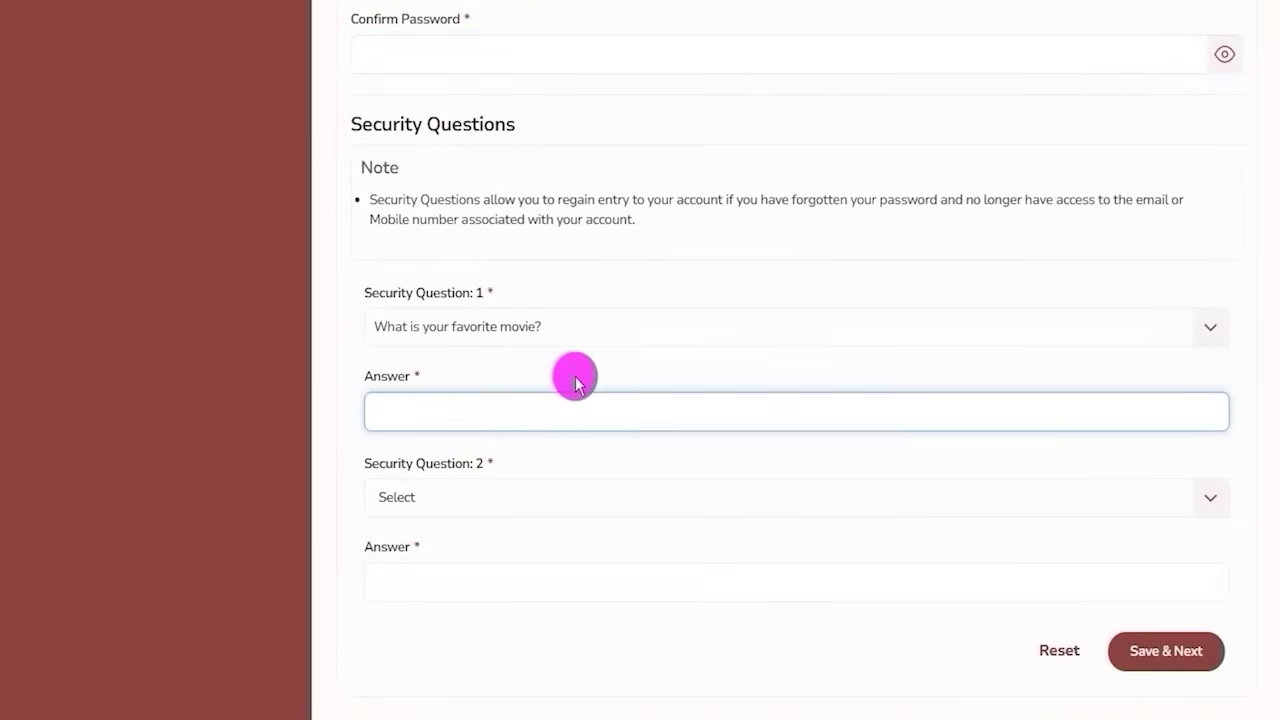
Choose "What city were you born in?" as Security Question 2, go to its answer field and proceed to the sign-in page
scroll(500, 350, down, 1)
drag(391, 364, 485, 415)
click(488, 410)
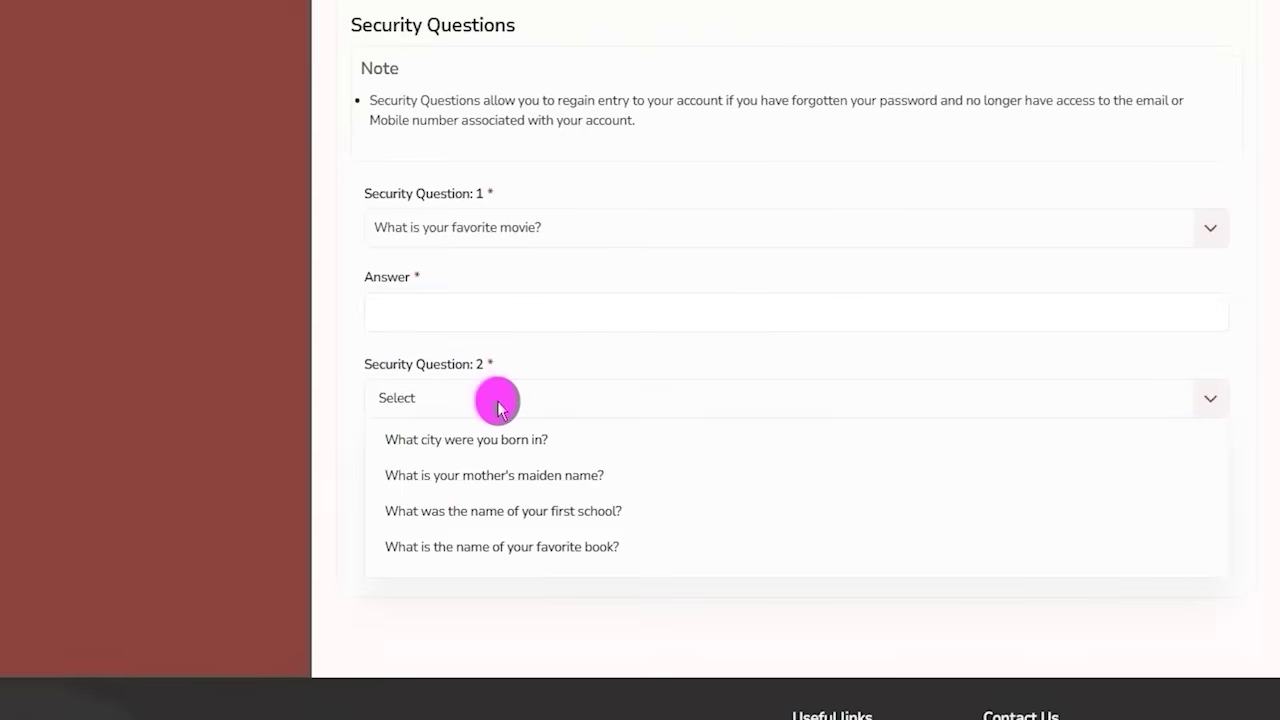
click(494, 436)
click(466, 482)
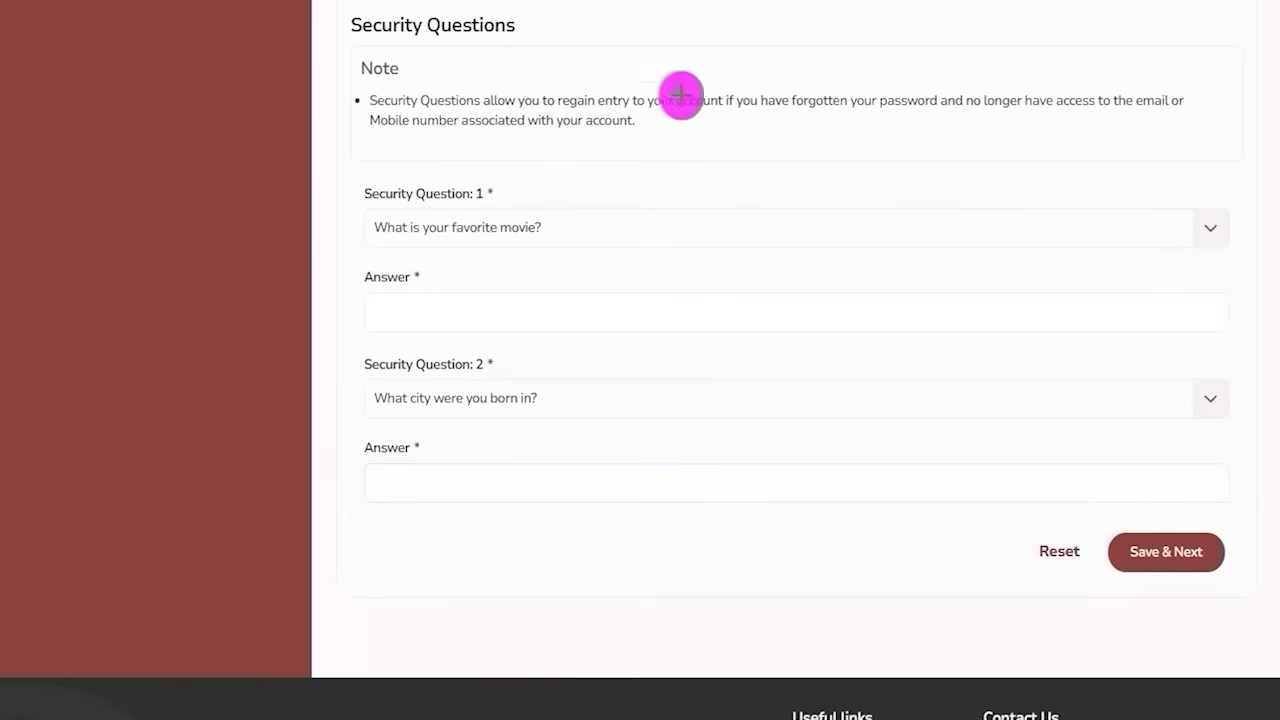
drag(1093, 514, 1226, 551)
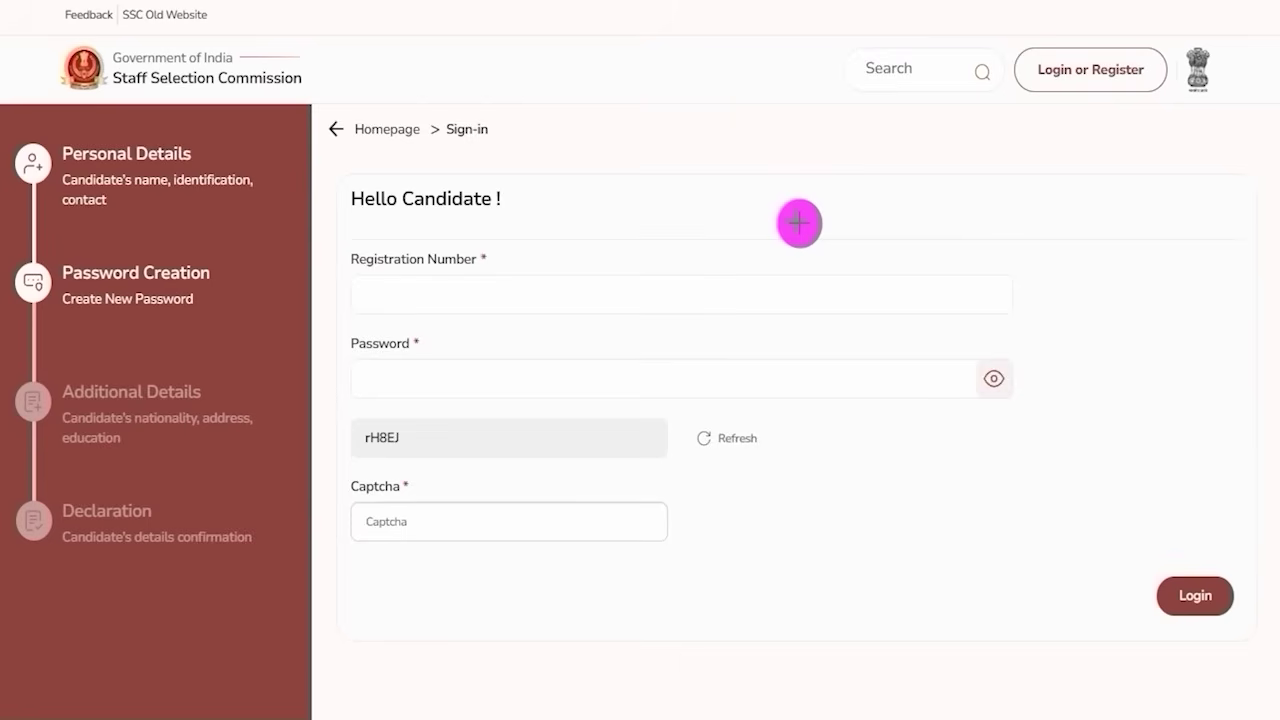
Mark the Registration Number, Password and Captcha fields of the sign-in form and continue to the Additional Details page
mouse_move(638, 299)
mouse_down()
mouse_move(651, 309)
mouse_move(733, 247)
mouse_up()
drag(629, 377, 737, 327)
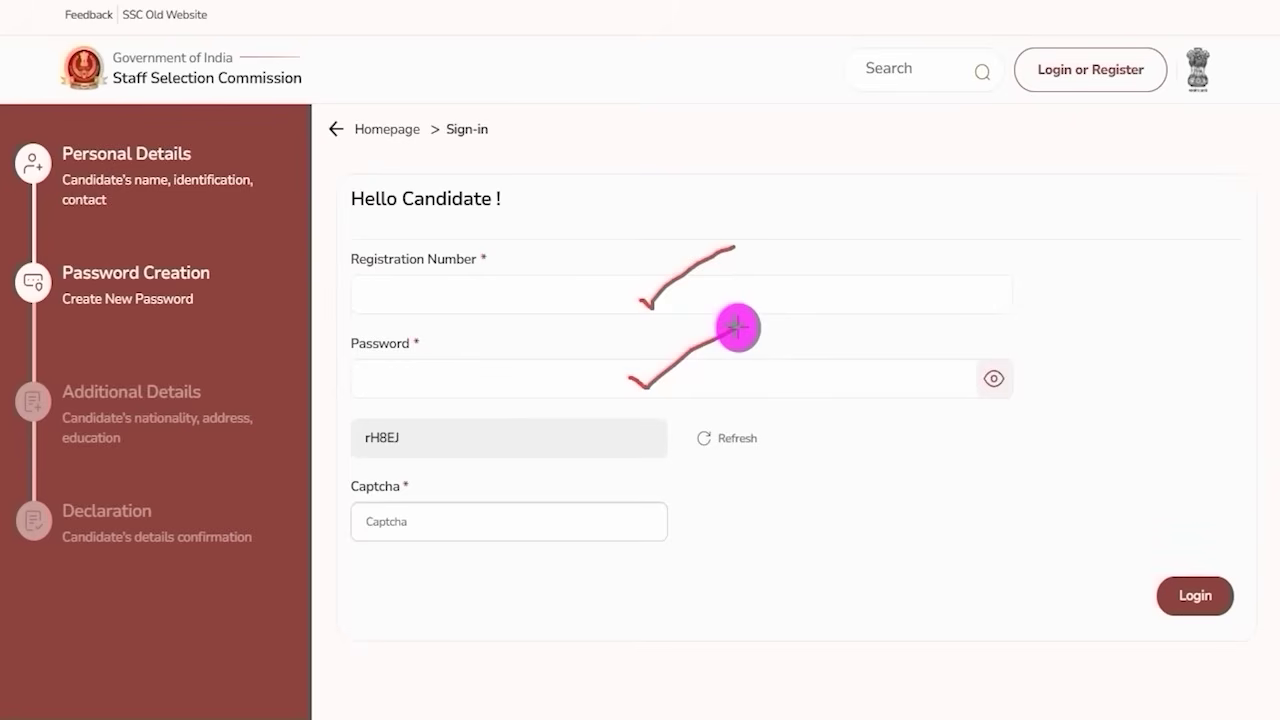
drag(363, 450, 415, 452)
drag(531, 521, 616, 477)
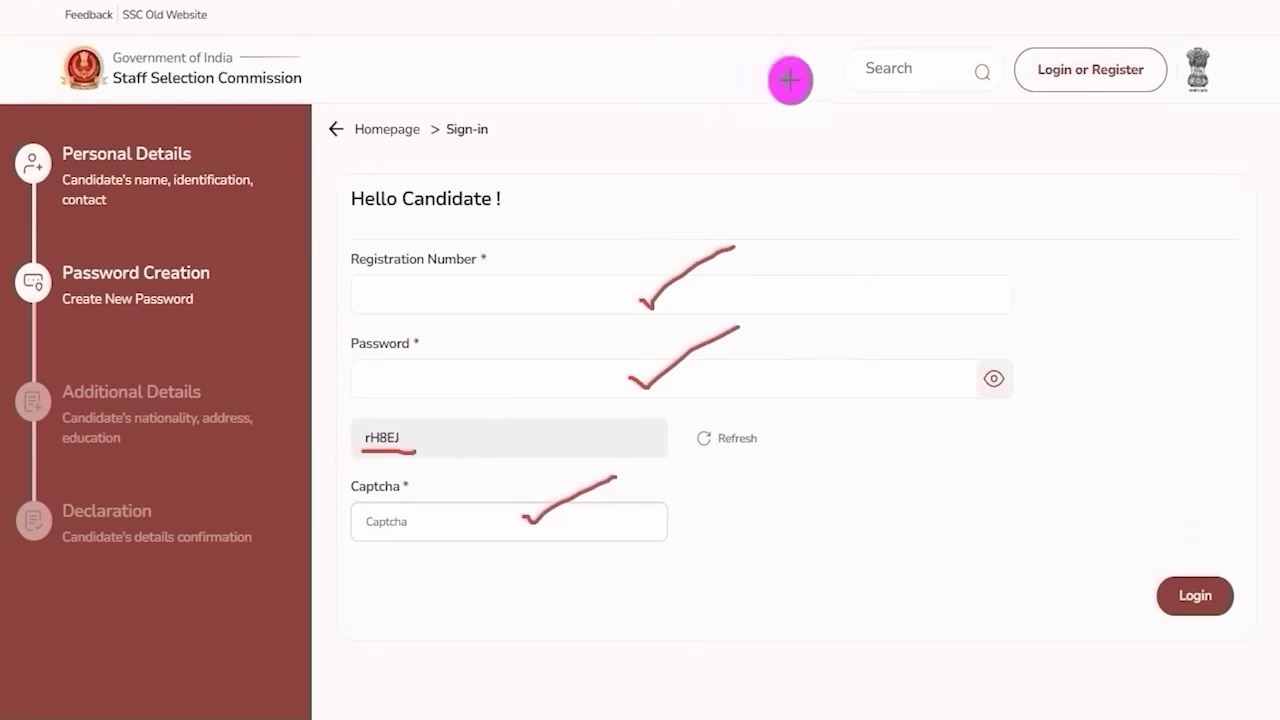
drag(1234, 333, 1215, 577)
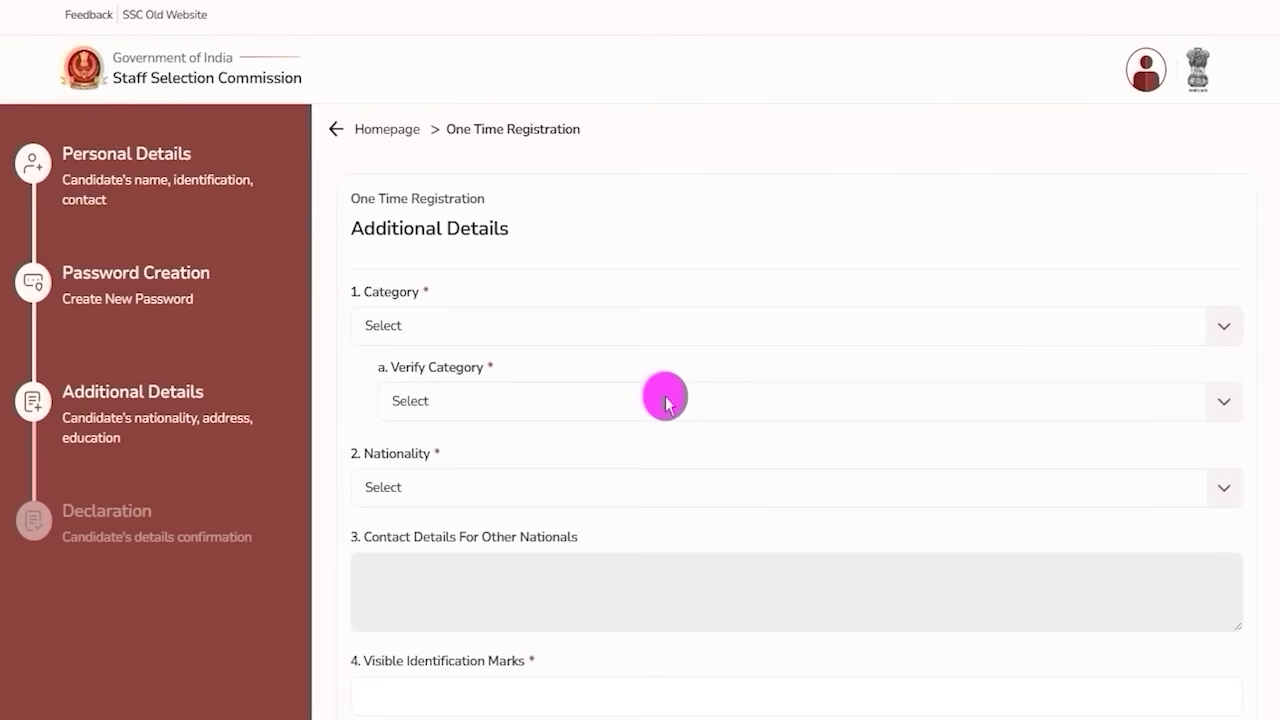
Set both Category and Verify Category to OBC in the Additional Details form
drag(351, 228, 470, 228)
click(478, 338)
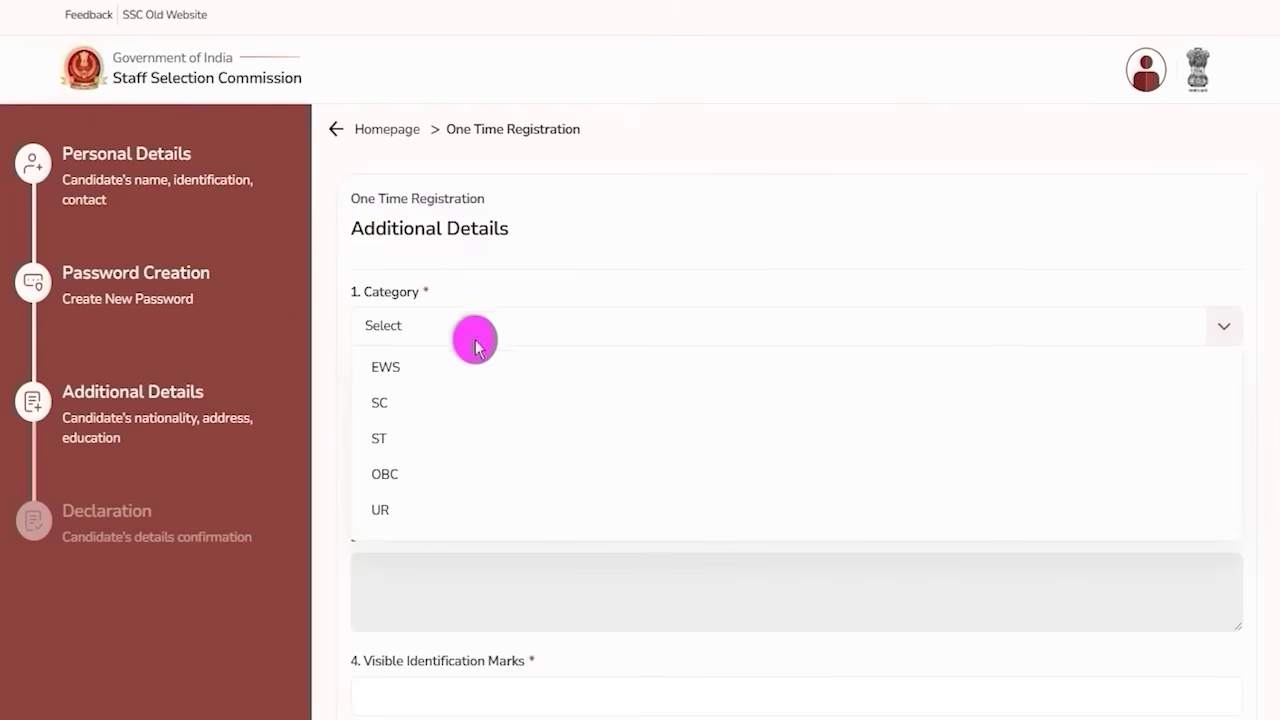
click(404, 478)
click(453, 410)
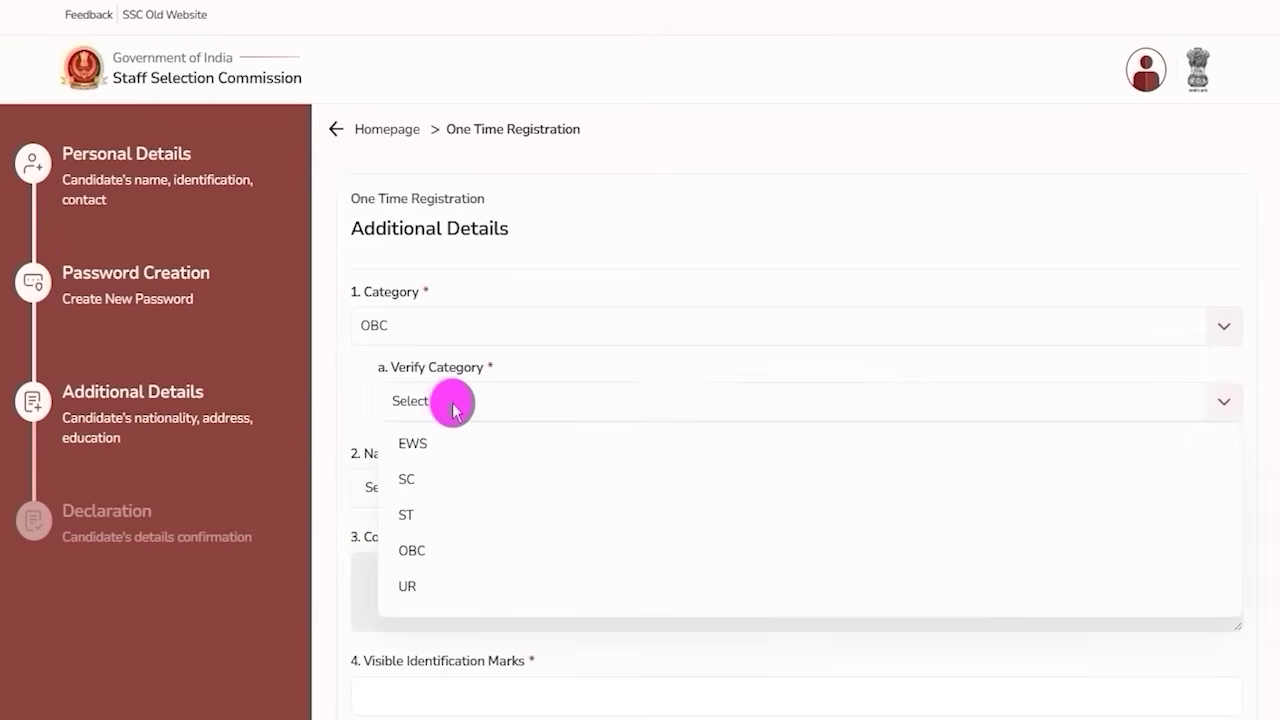
click(419, 553)
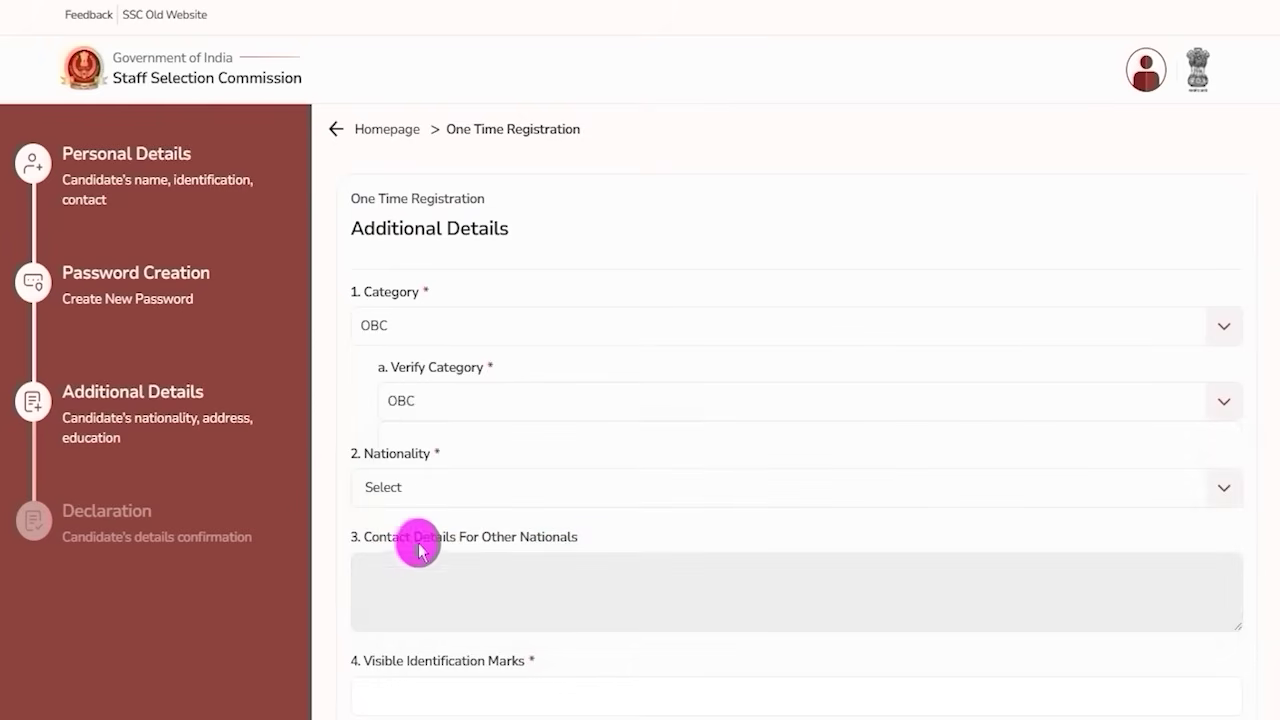
Try "A subject of Nepal" as the nationality and check the Contact Details For Other Nationals field
click(499, 500)
scroll(555, 560, down, 2)
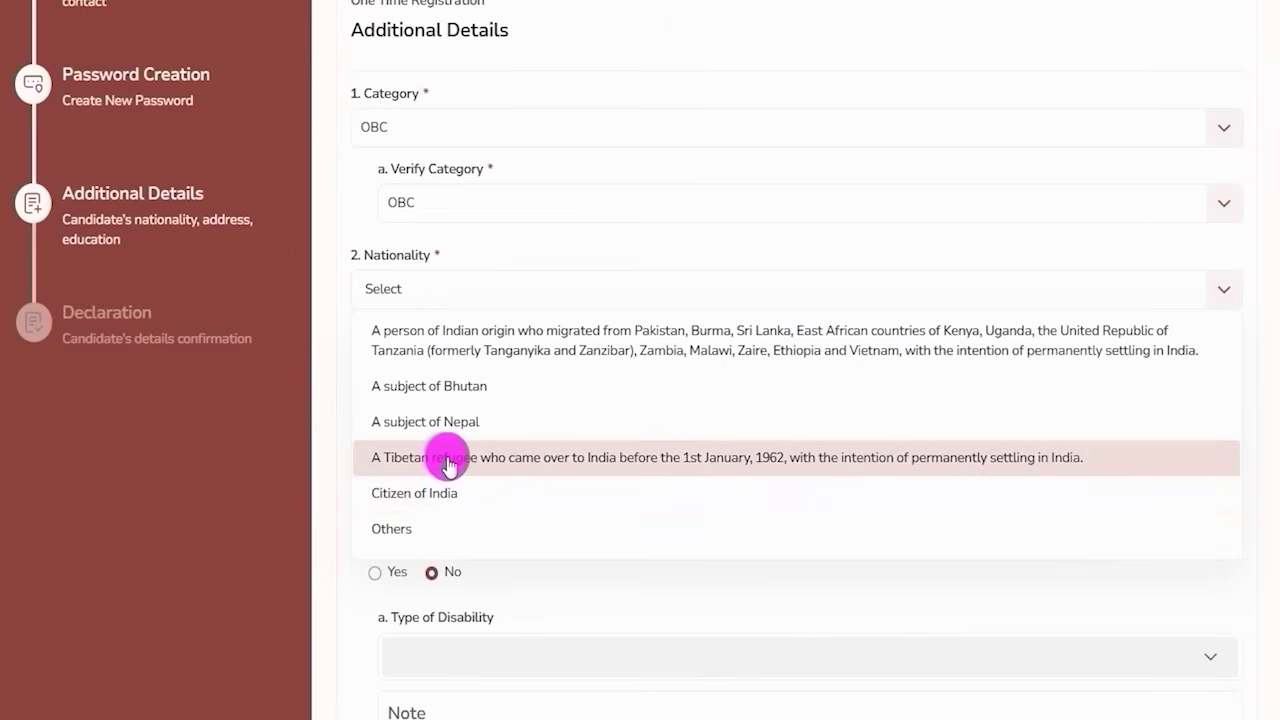
click(474, 418)
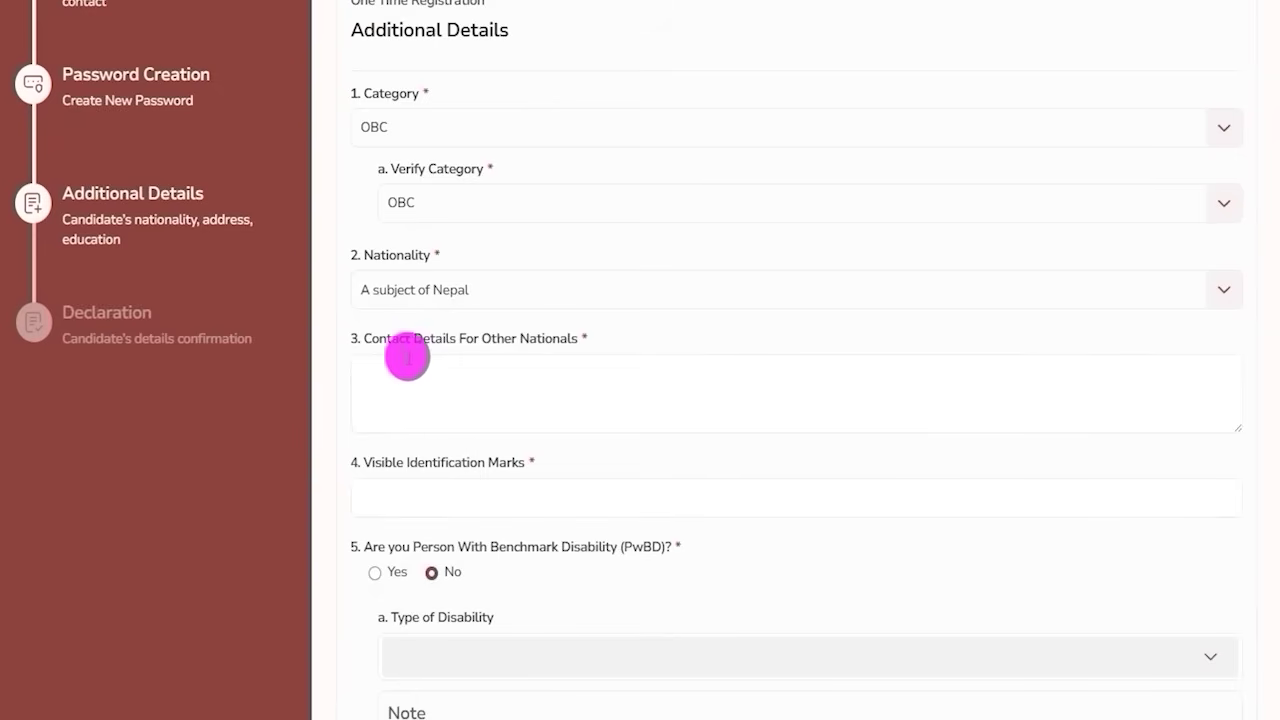
drag(380, 345, 414, 306)
Set the nationality to Citizen of India and check the Contact Details For Other Nationals field
click(420, 289)
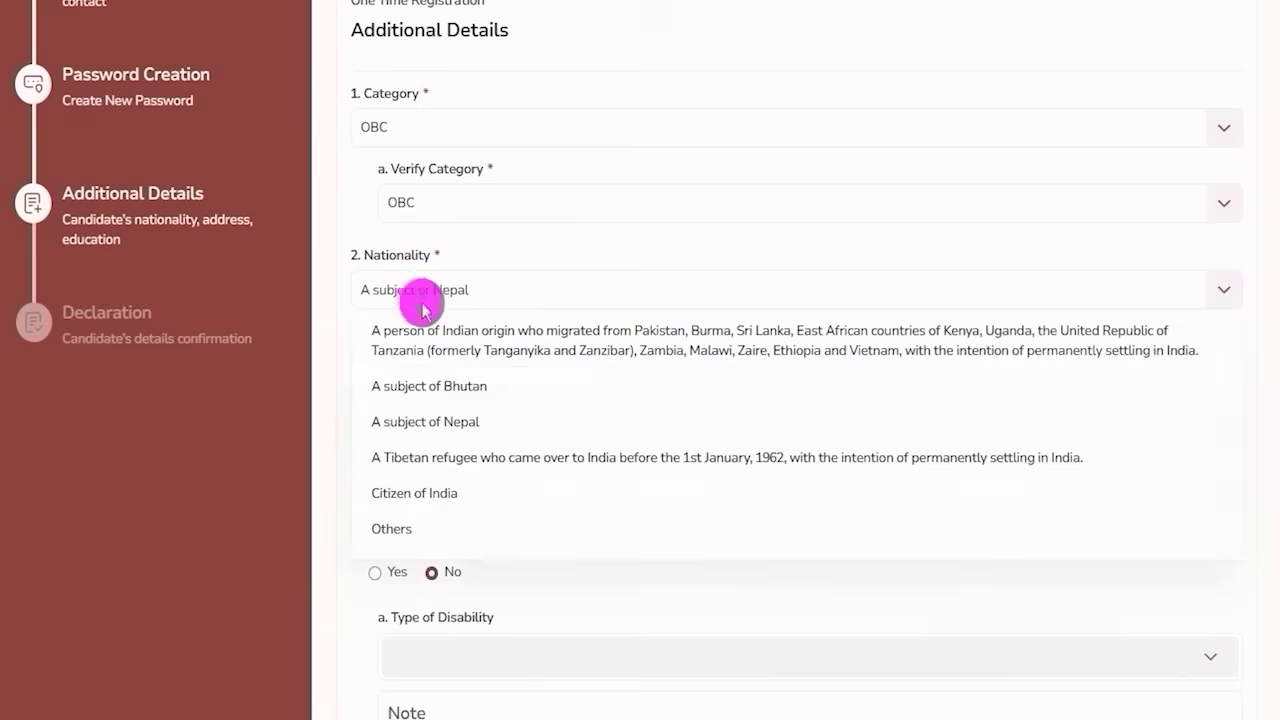
click(430, 482)
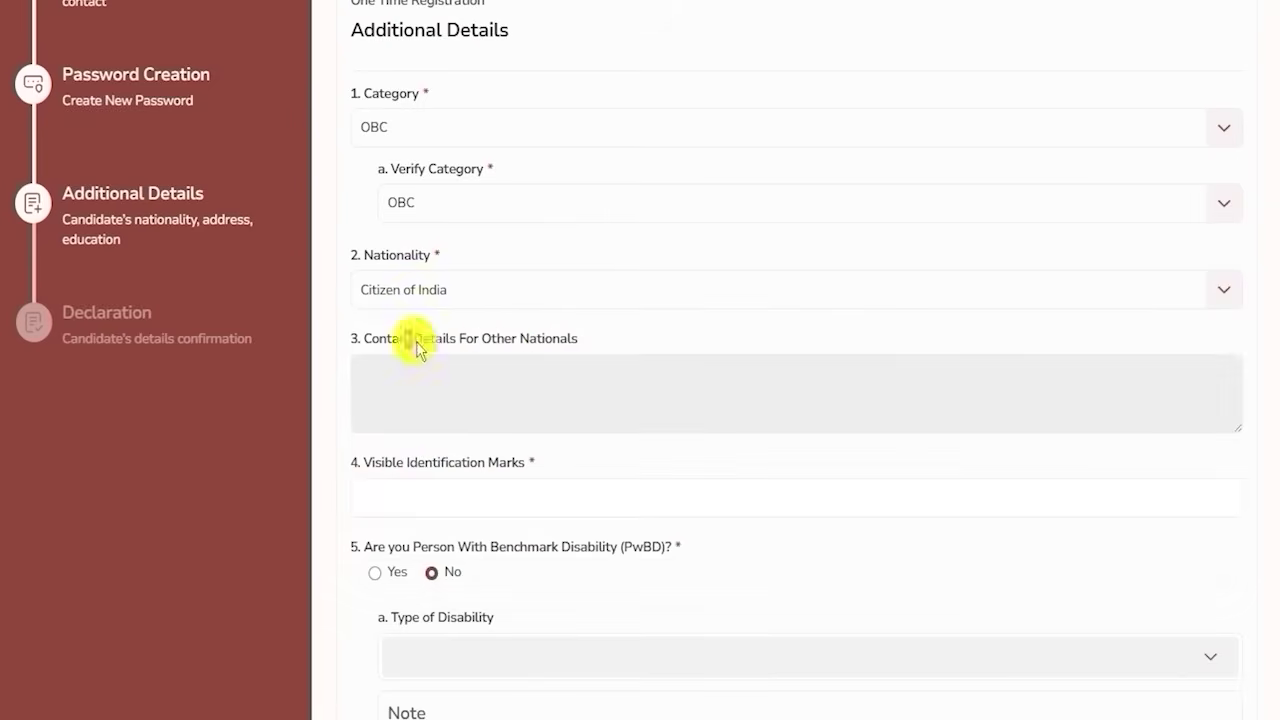
drag(414, 345, 503, 369)
Enter NECK as the visible identification mark
scroll(500, 330, down, 2)
drag(371, 270, 477, 292)
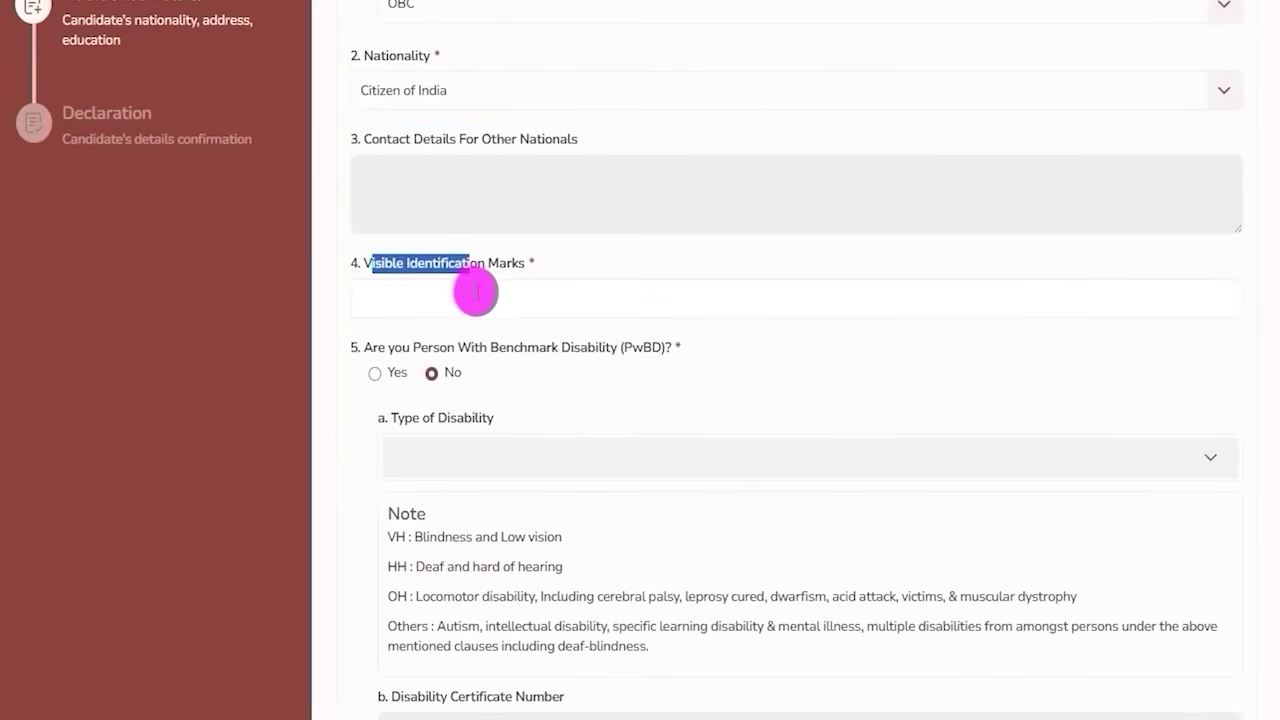
scroll(477, 292, down, 1)
click(524, 197)
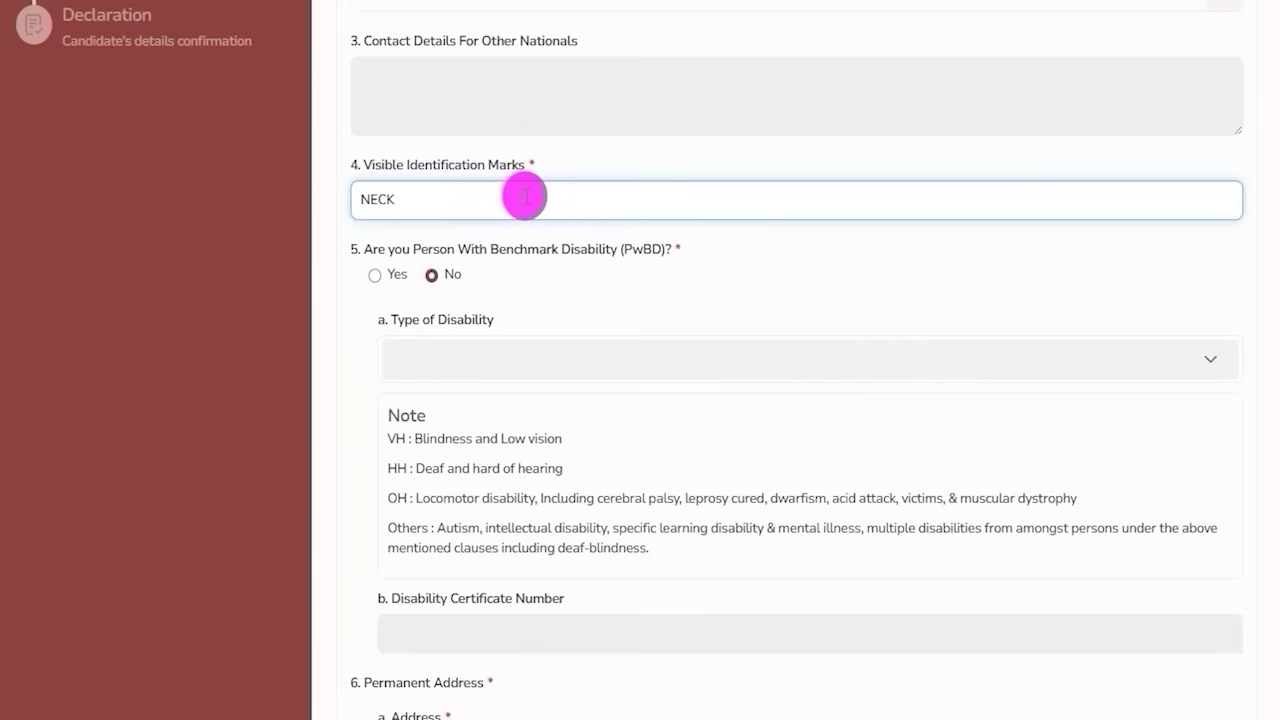
Try answering Yes to the benchmark disability question with disability type OH, go to the certificate number field, and return the answer to No
drag(372, 249, 660, 249)
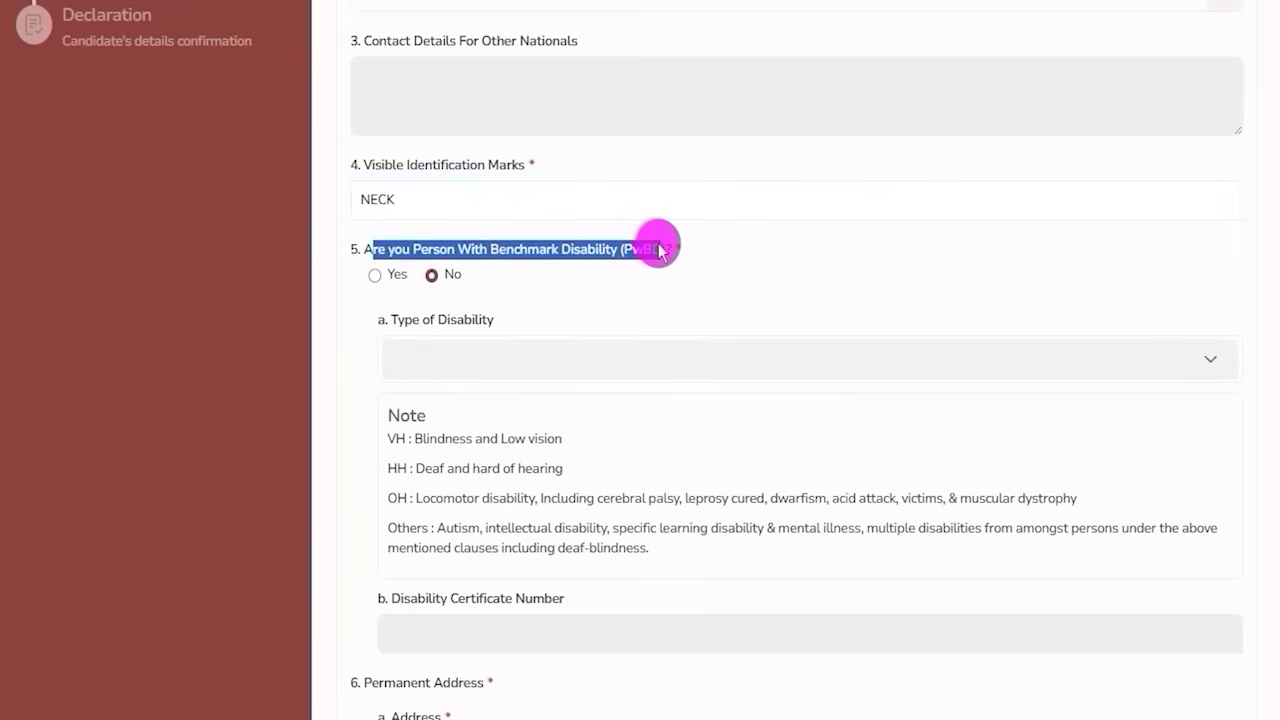
click(376, 278)
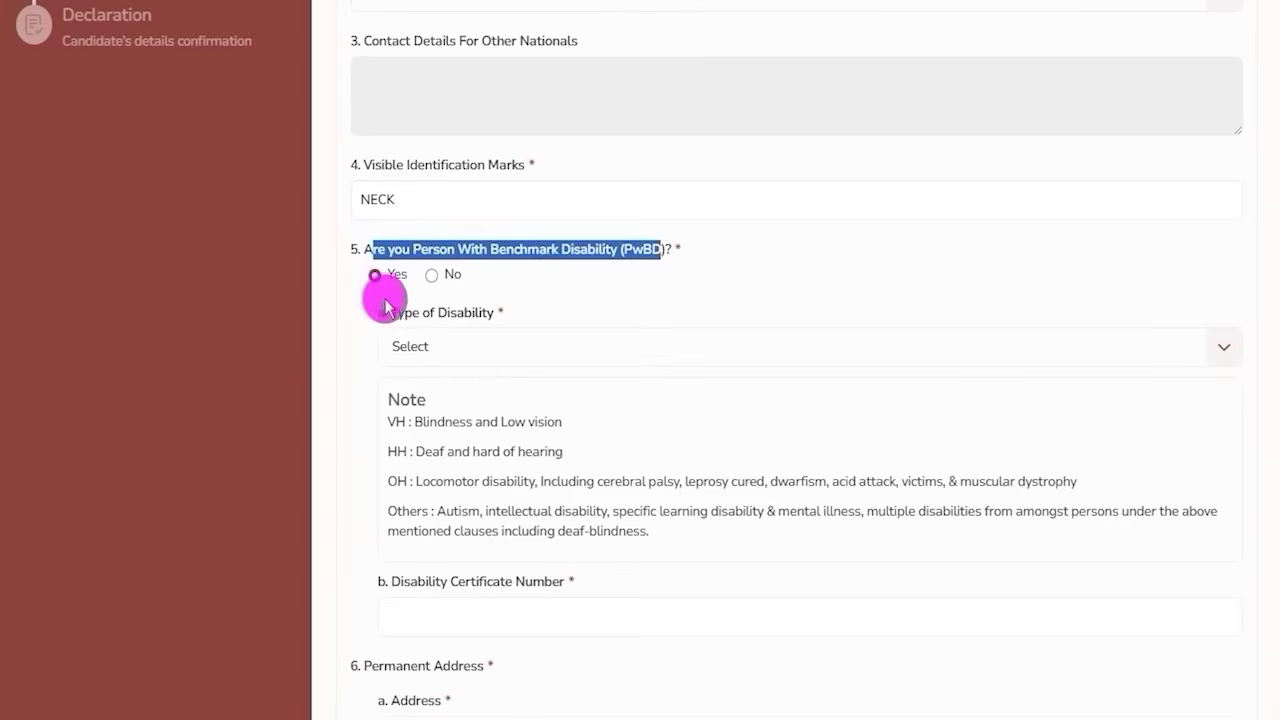
click(471, 350)
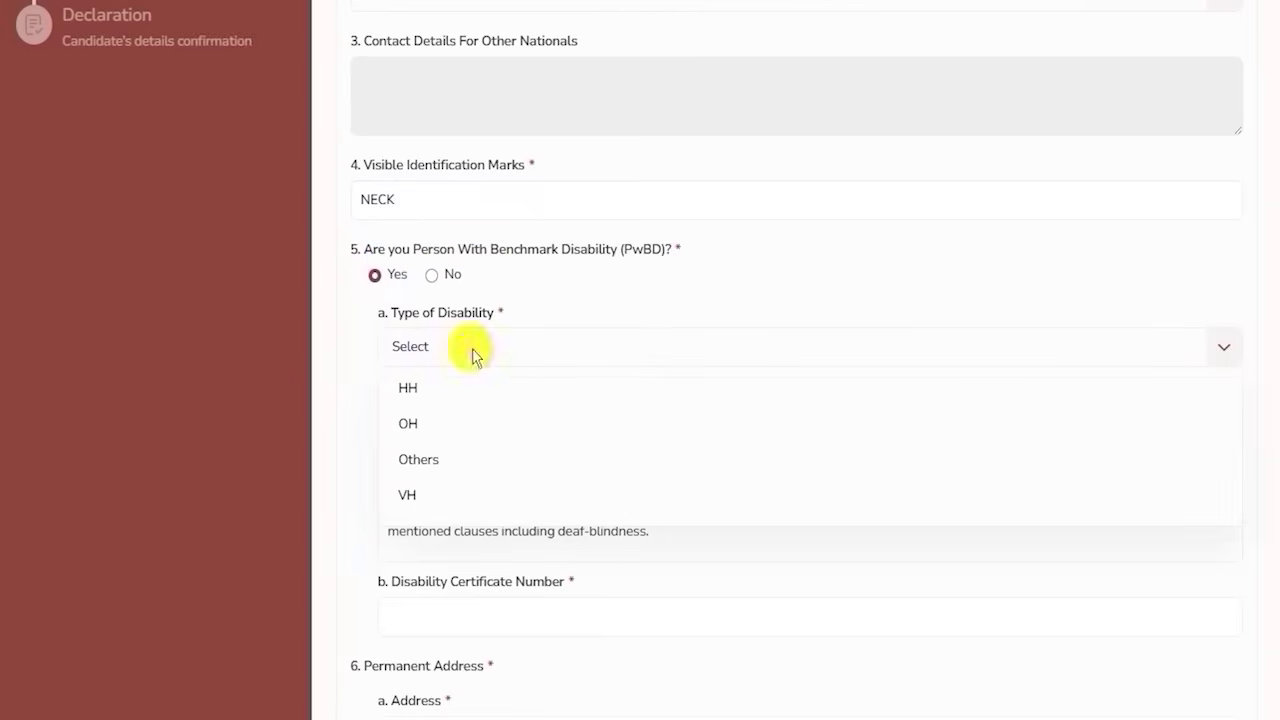
click(444, 425)
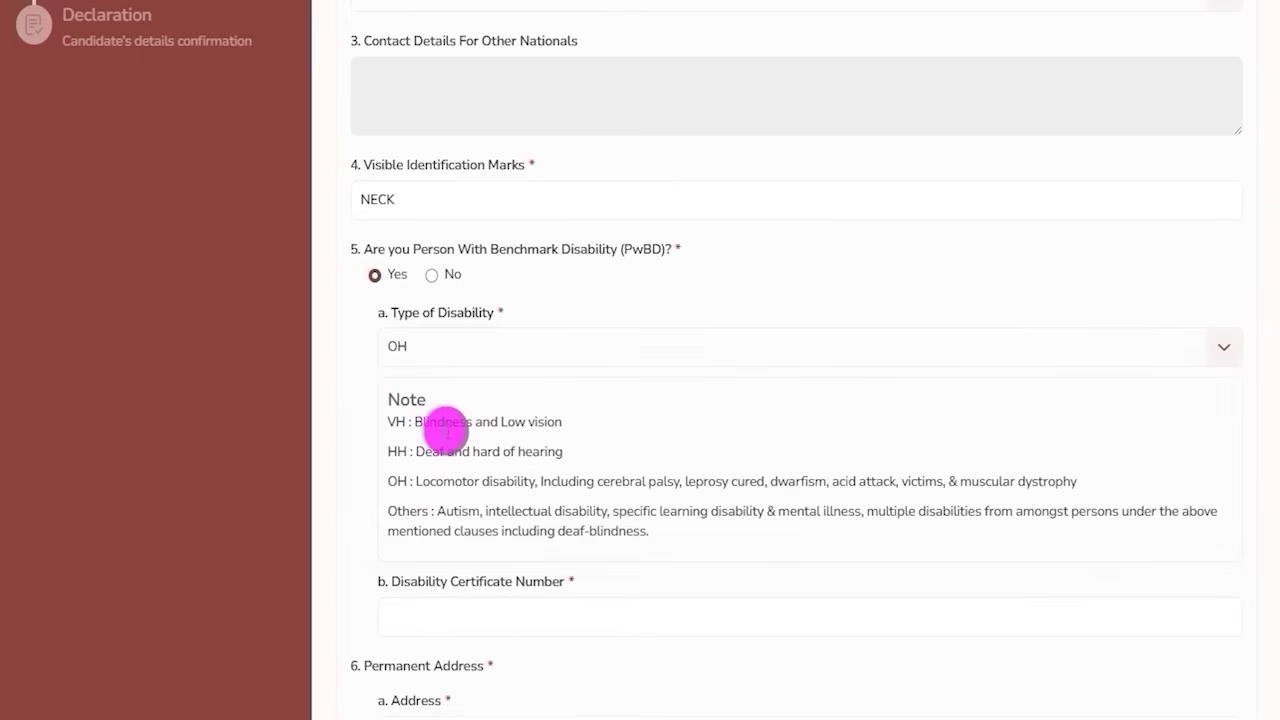
drag(410, 581, 533, 584)
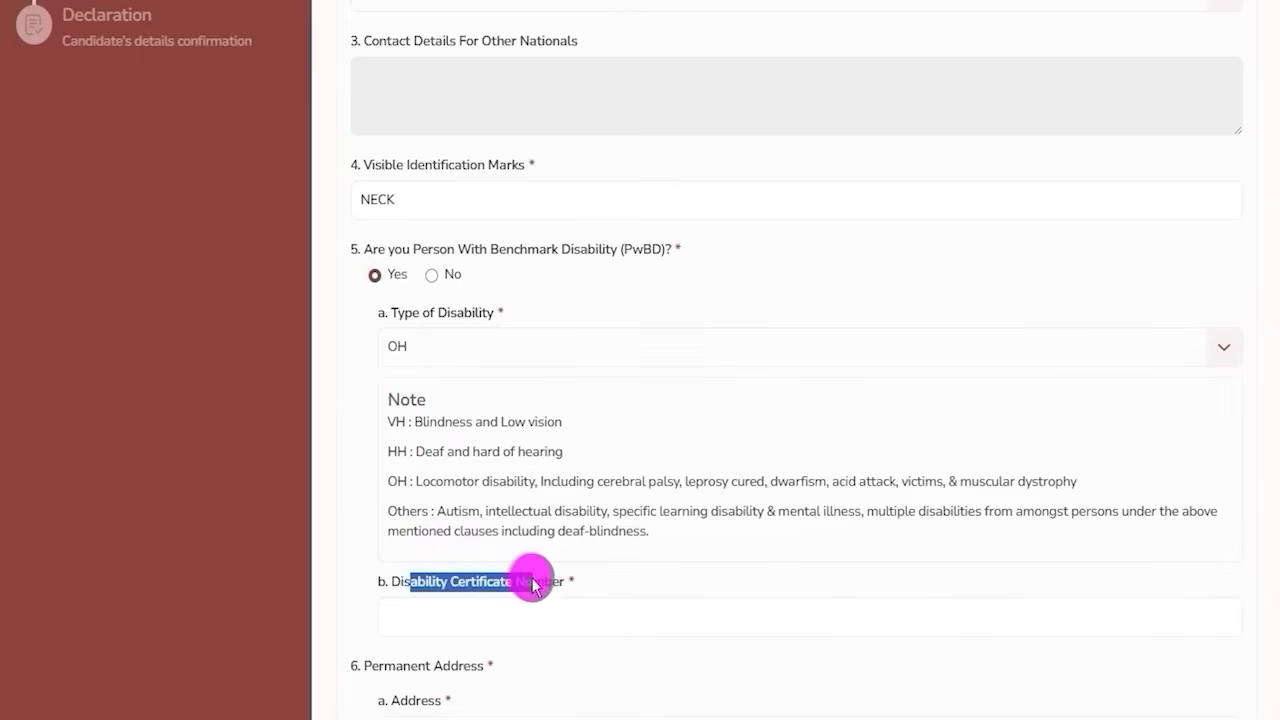
click(513, 612)
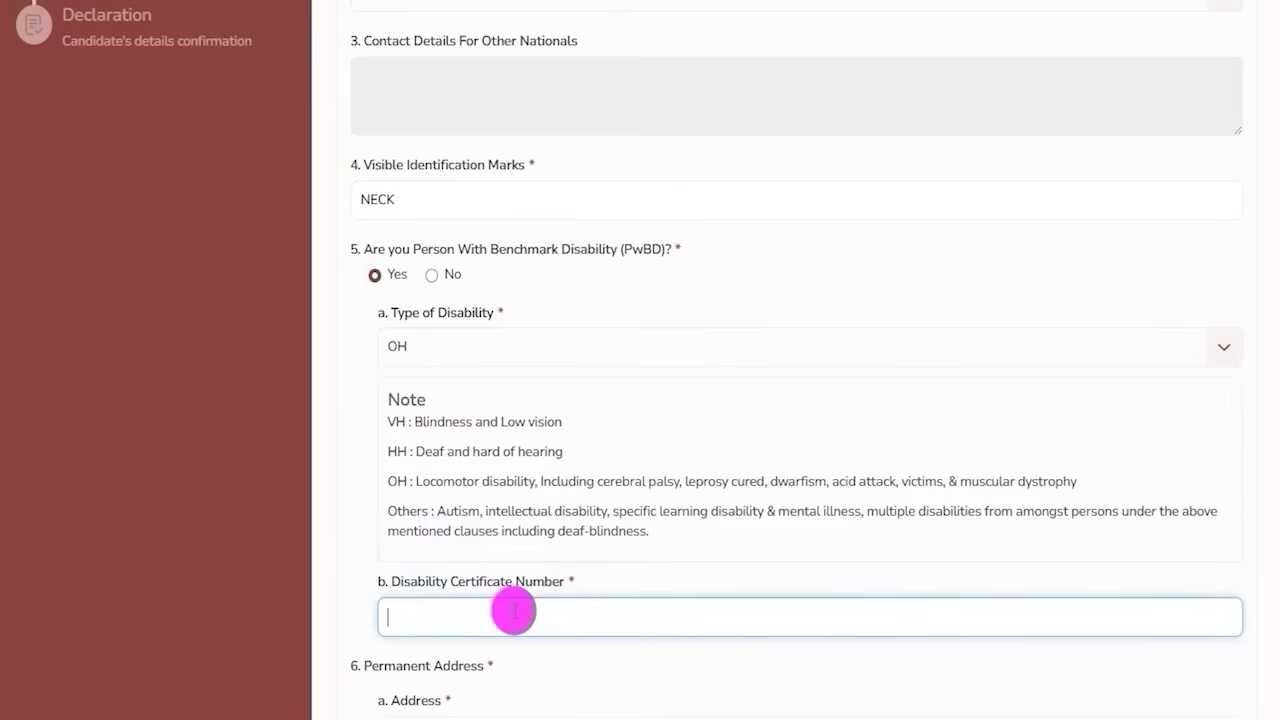
click(432, 276)
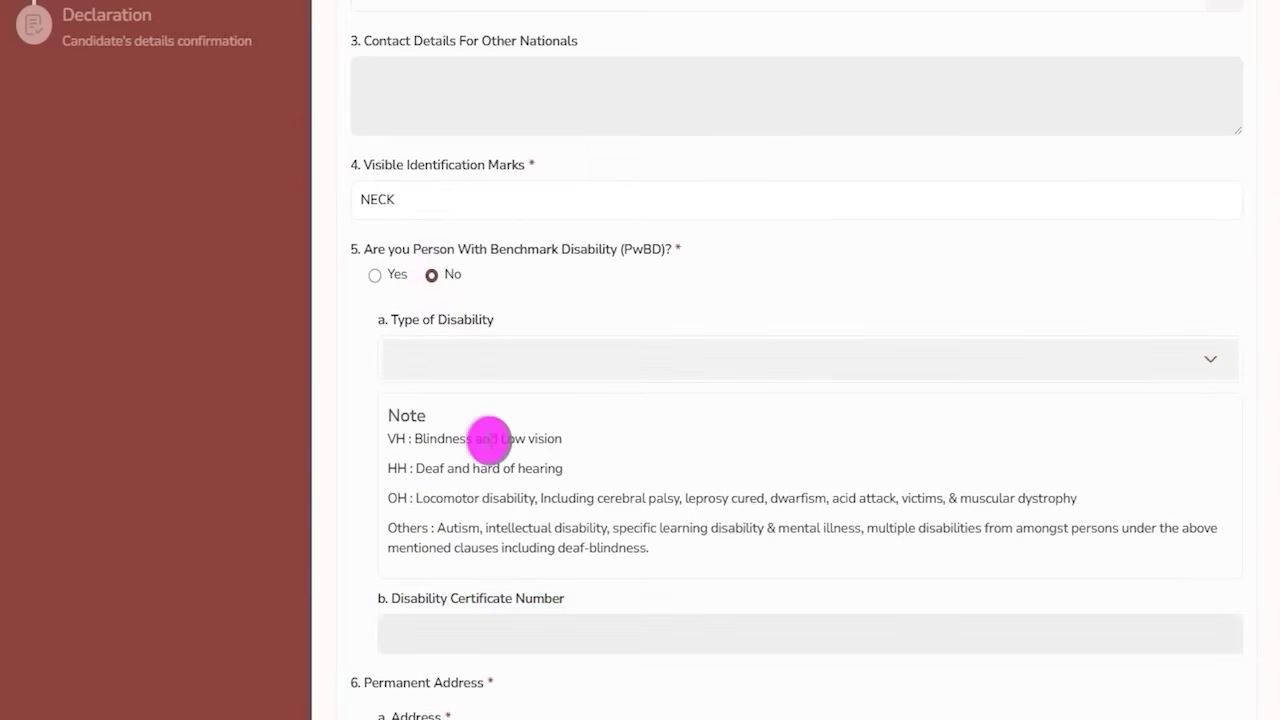
Examine the Permanent Address section with its Address, State/UT, District and Pin Code fields
scroll(488, 440, down, 4)
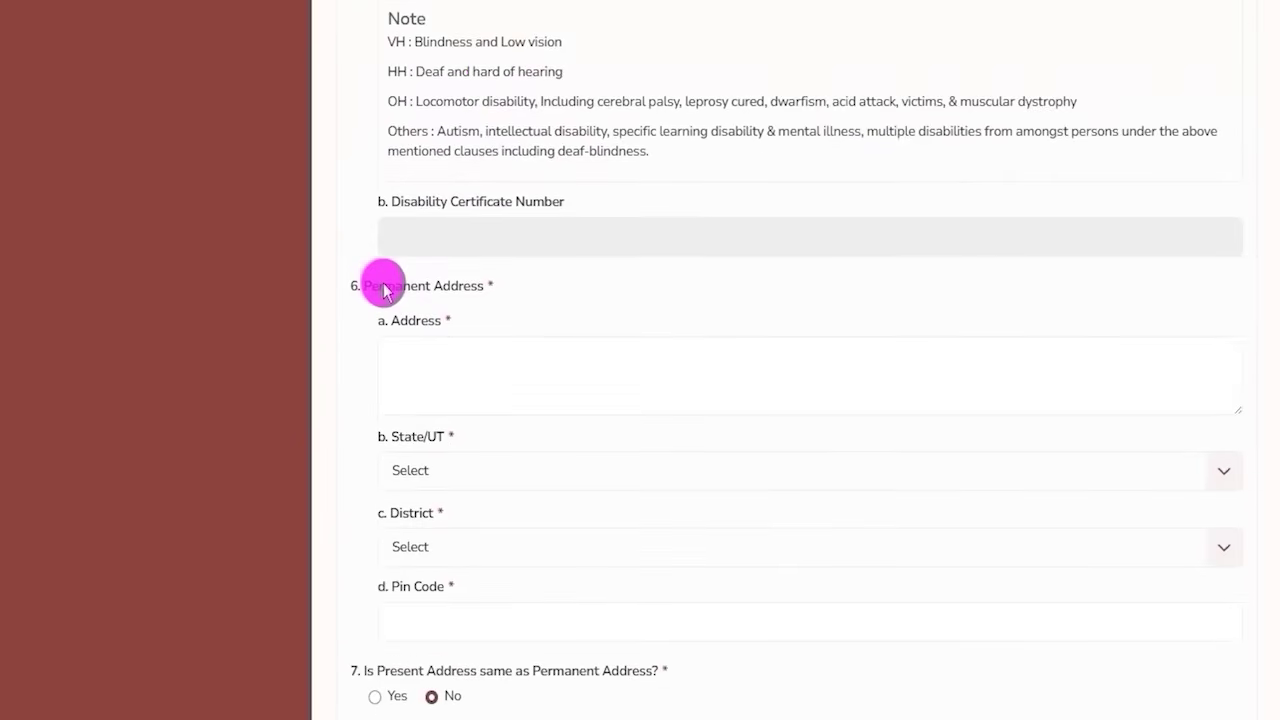
drag(391, 285, 498, 285)
click(443, 360)
scroll(471, 357, down, 1)
scroll(471, 357, down, 1)
scroll(472, 362, down, 2)
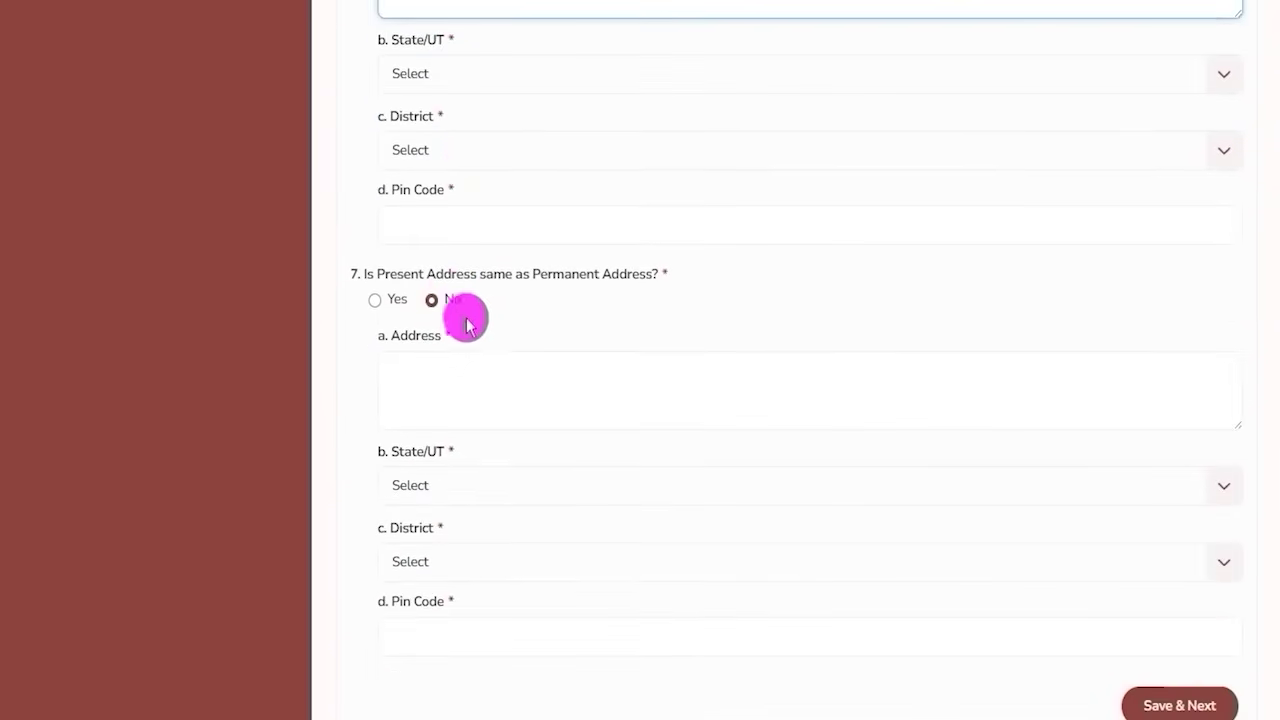
Compare the question on whether the present address matches the permanent one with the Permanent Address section, keeping the answer at No
drag(388, 274, 494, 276)
scroll(472, 330, up, 1)
scroll(423, 420, up, 2)
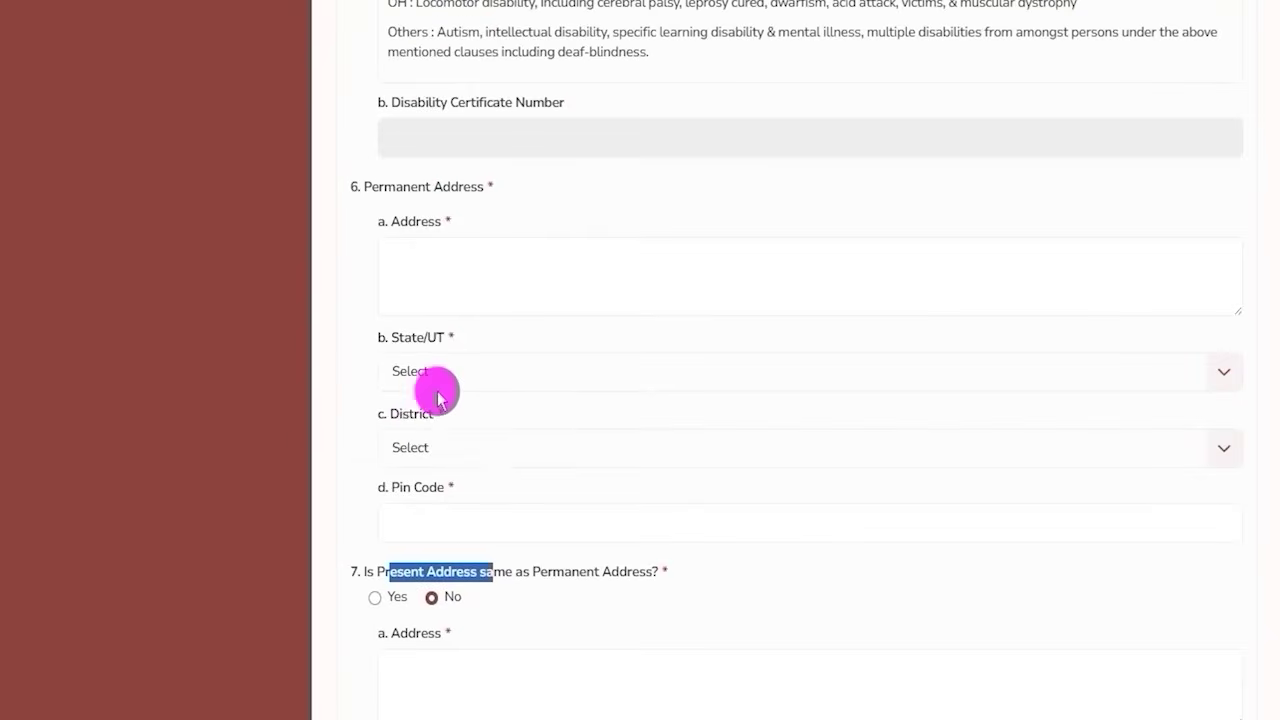
drag(394, 188, 484, 187)
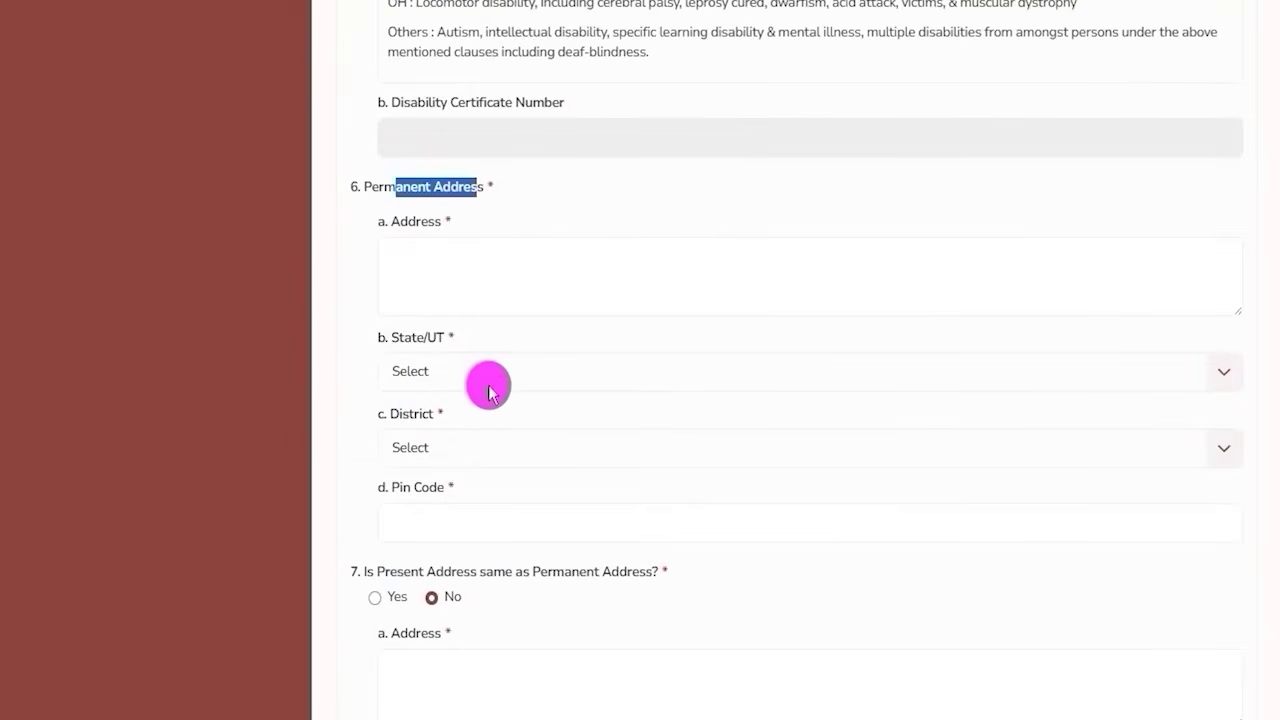
scroll(488, 383, down, 2)
click(432, 396)
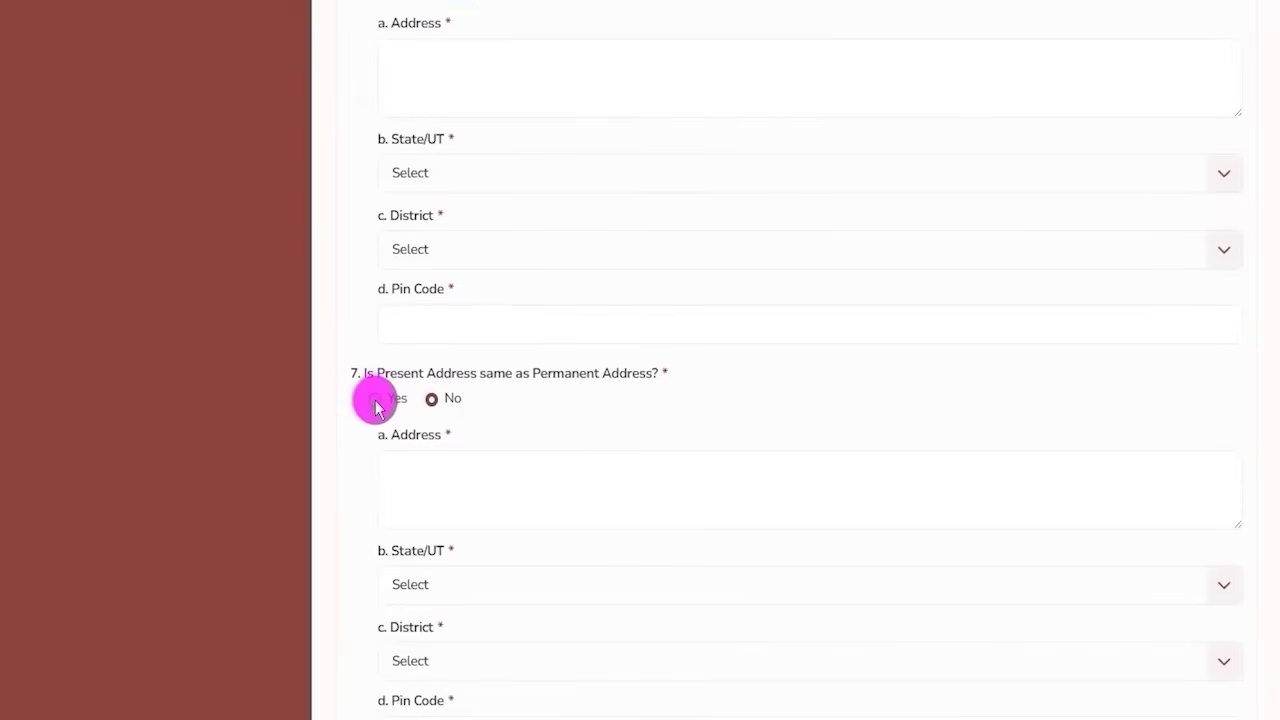
drag(382, 372, 444, 372)
scroll(449, 380, up, 3)
drag(392, 286, 457, 287)
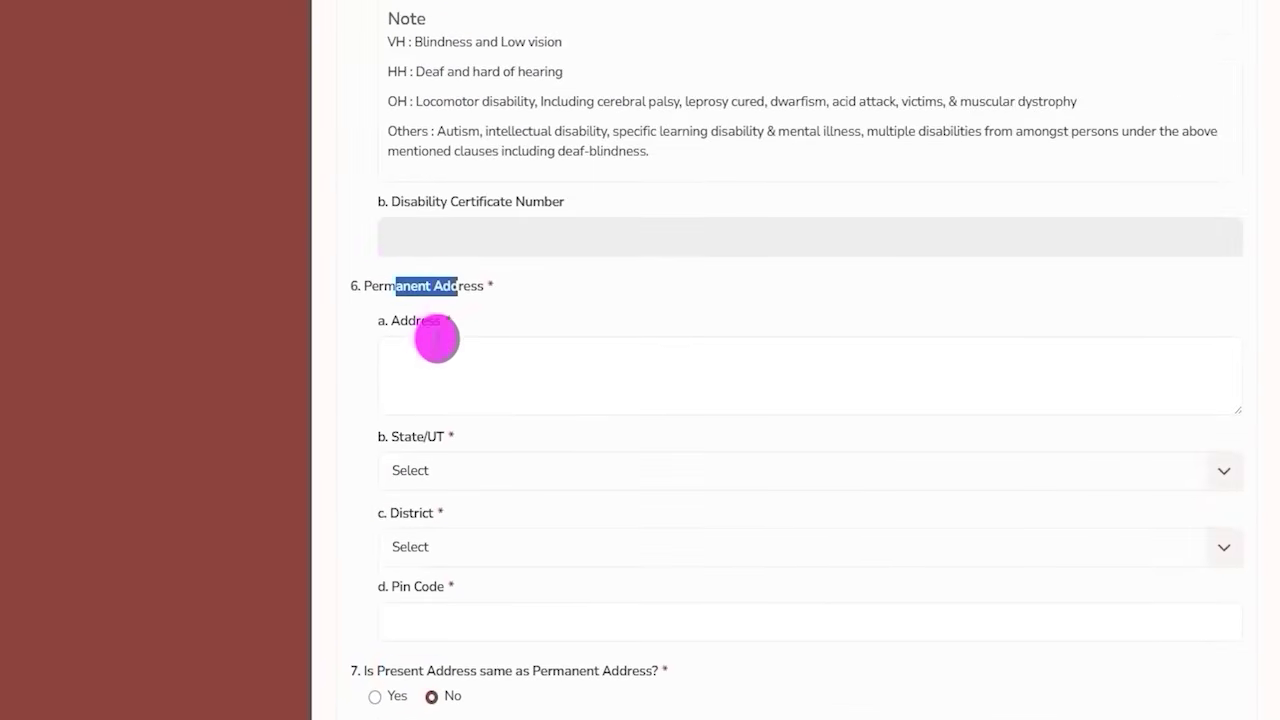
Review the present address fields, proceed from Additional Details to the Declaration page and highlight its heading
scroll(503, 449, down, 4)
scroll(503, 449, down, 1)
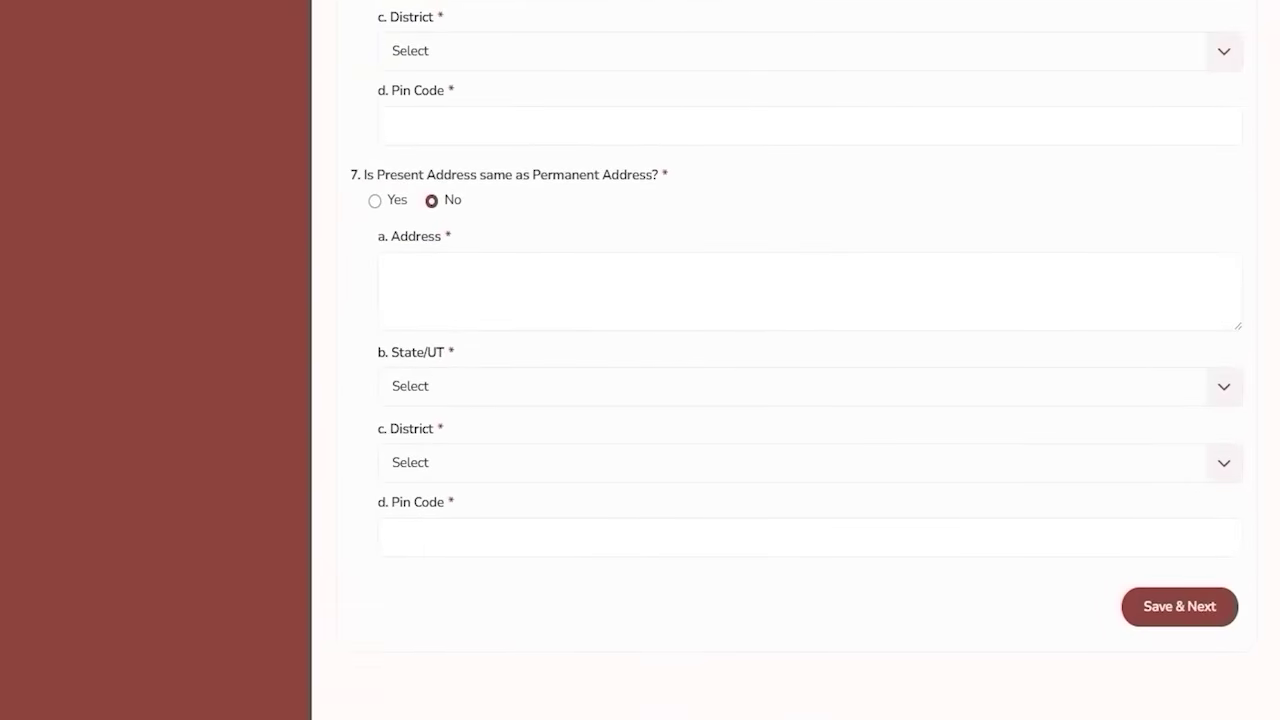
mouse_move(1082, 566)
mouse_down()
mouse_move(1240, 617)
mouse_move(1252, 637)
mouse_up()
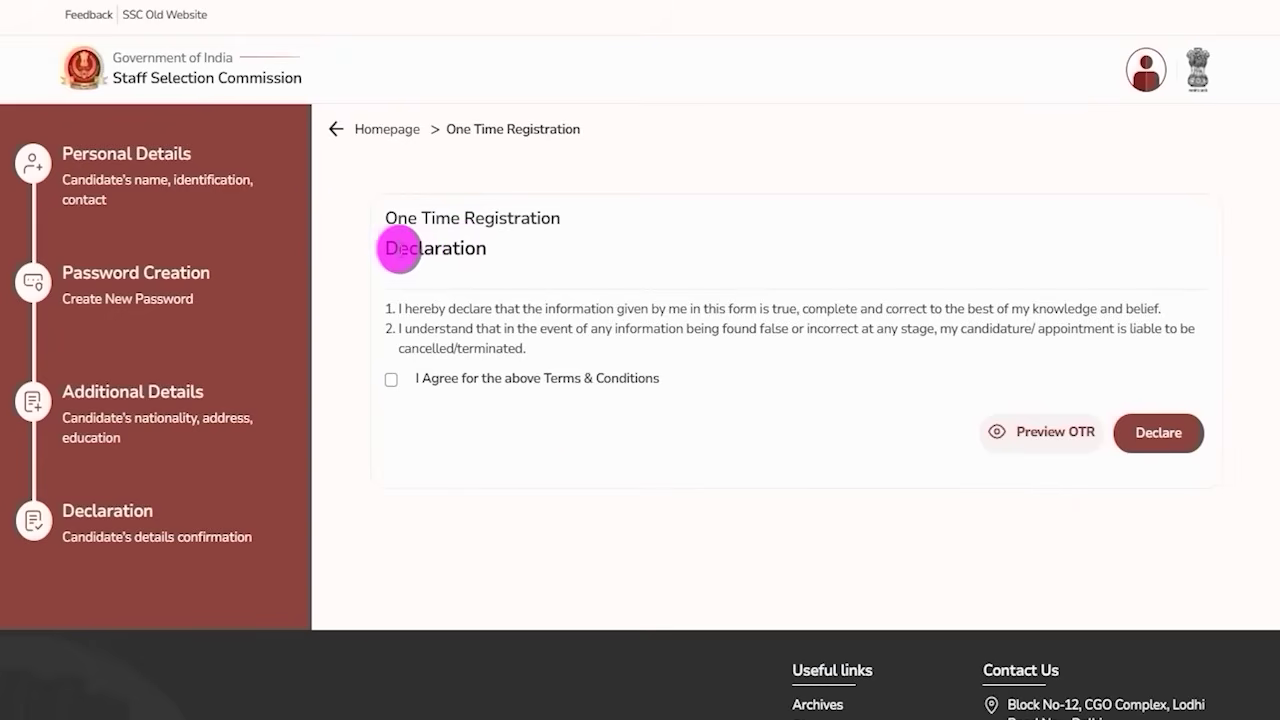
drag(403, 251, 474, 249)
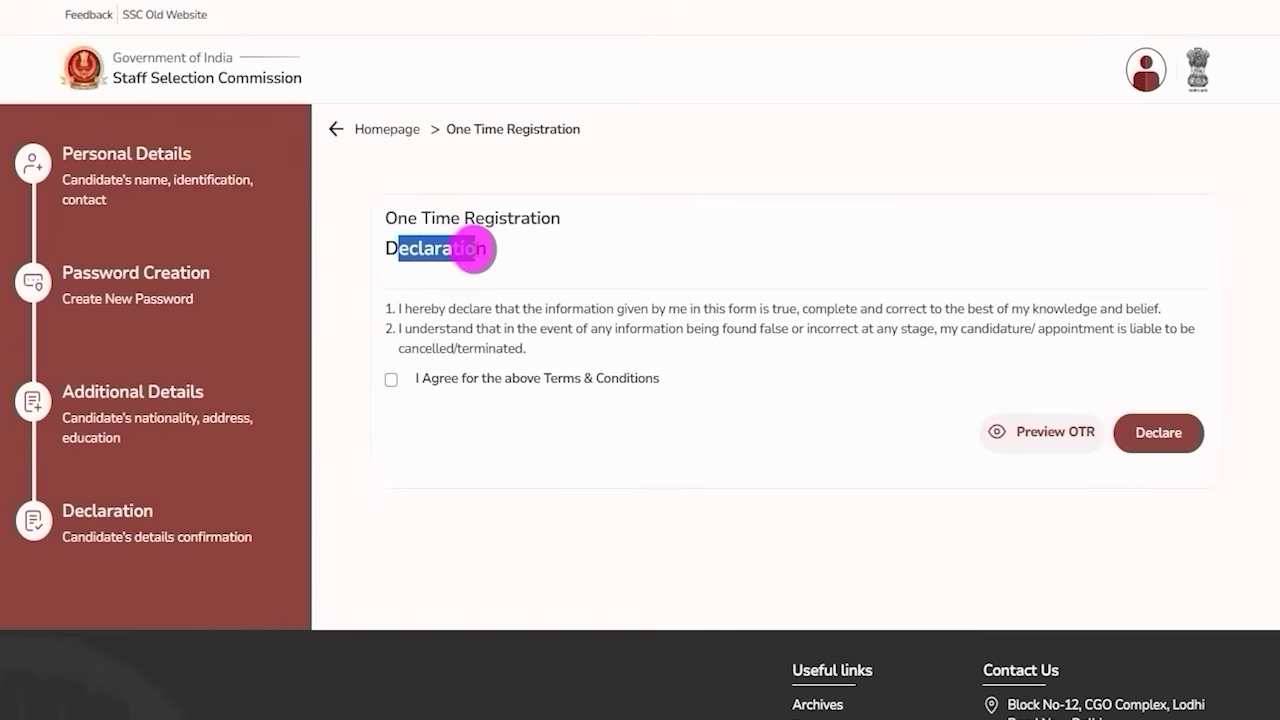
Agree to the Terms & Conditions on the Declaration page and declare the One Time Registration
drag(474, 249, 475, 249)
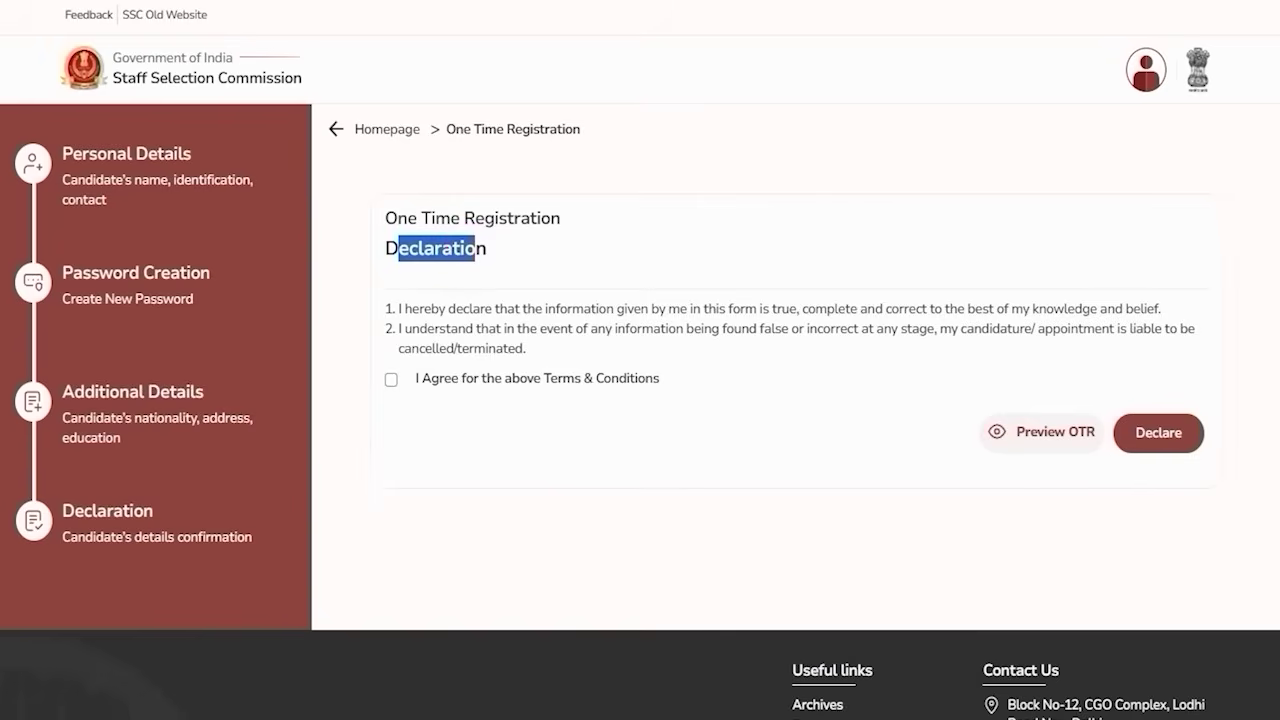
drag(1020, 210, 1030, 412)
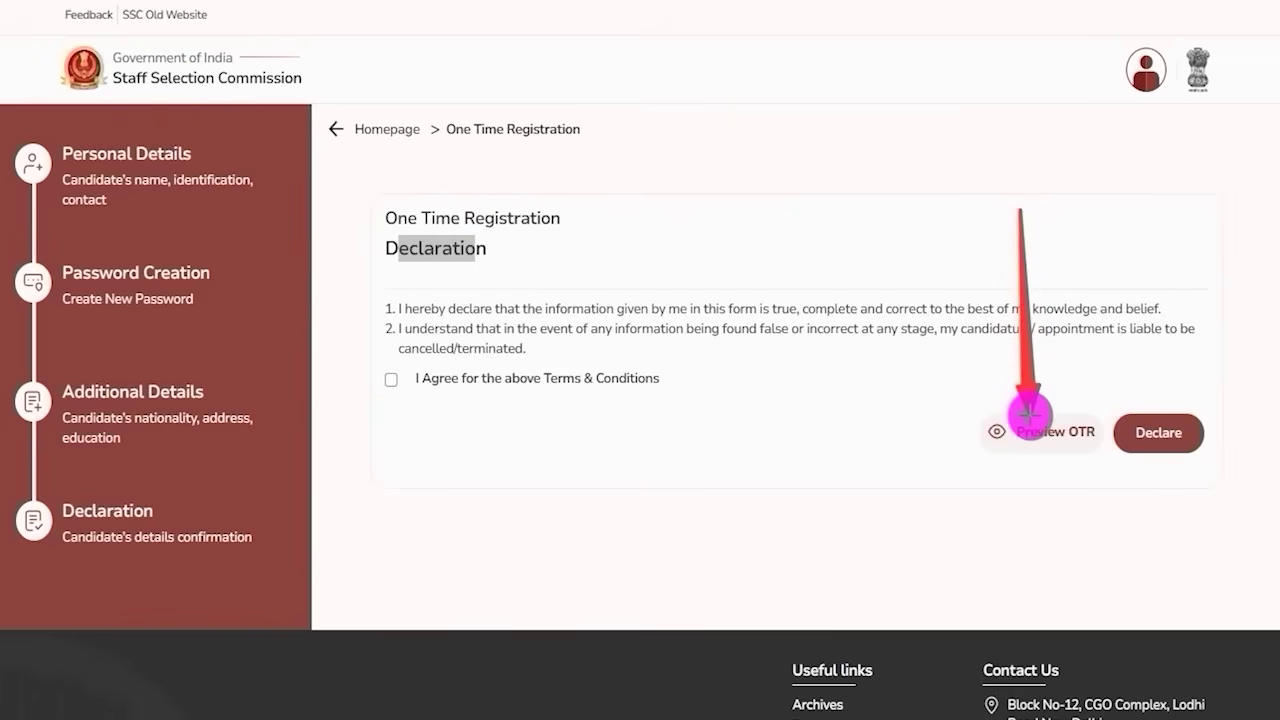
drag(1030, 412, 1030, 412)
click(391, 379)
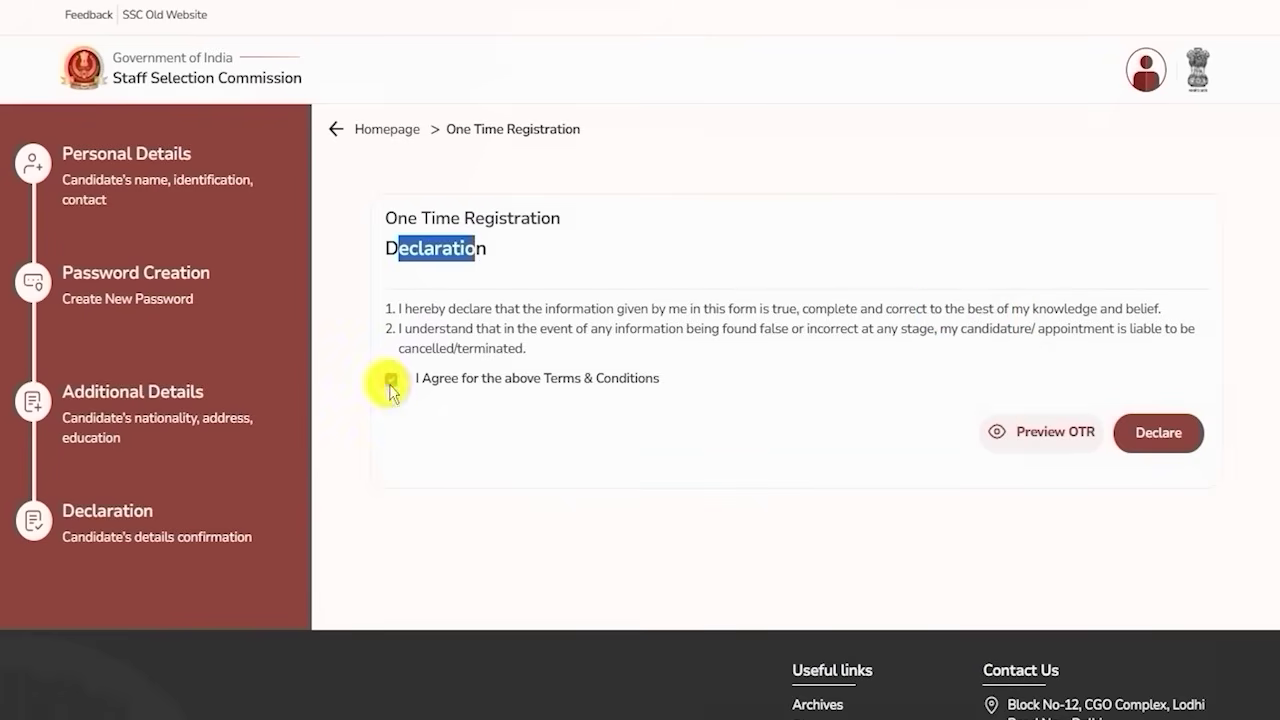
drag(1020, 210, 1030, 415)
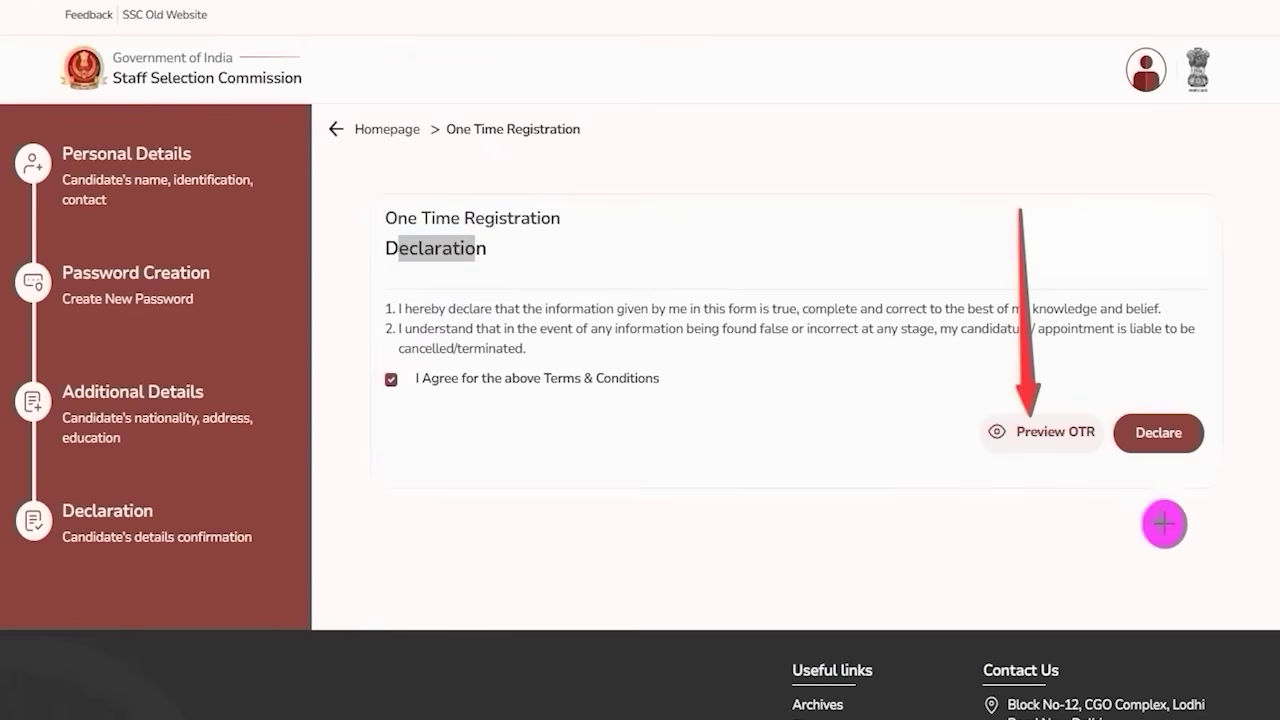
drag(1252, 229, 1194, 424)
click(636, 442)
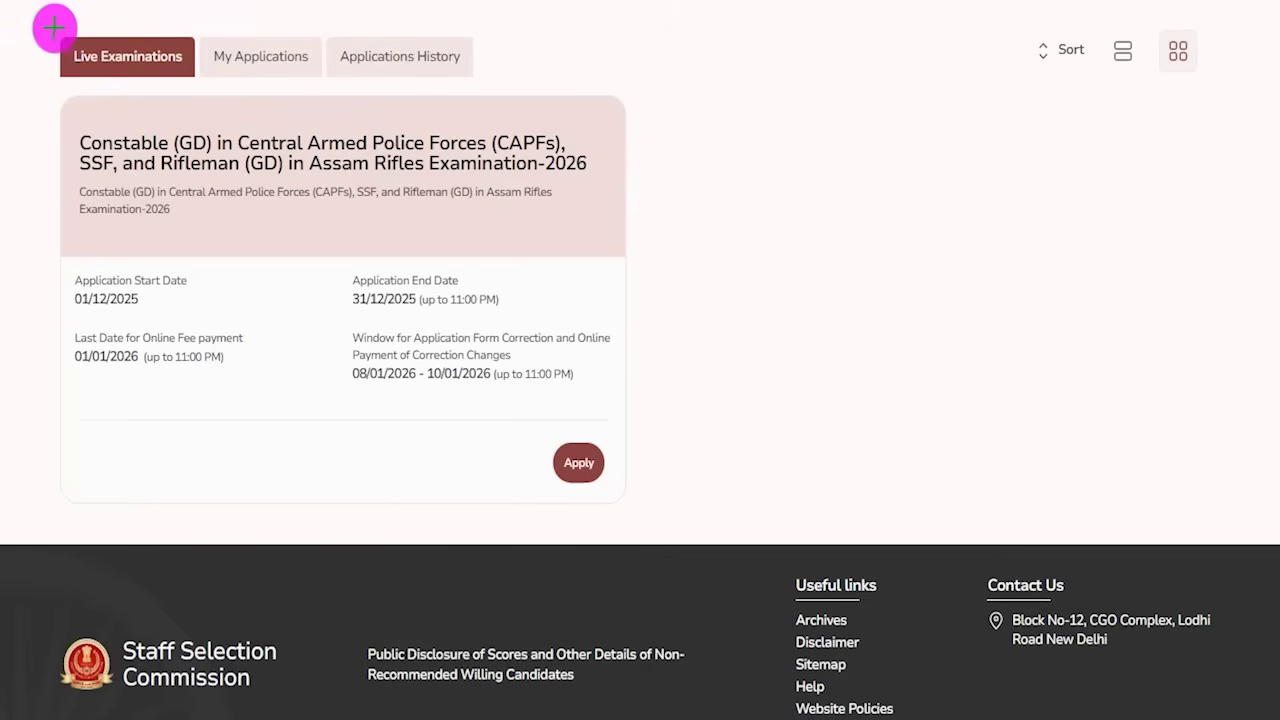
Find the Constable (GD) Examination-2026 among the Live Examinations and start an application for it
mouse_move(43, 29)
mouse_down()
mouse_move(174, 43)
mouse_move(196, 82)
mouse_up()
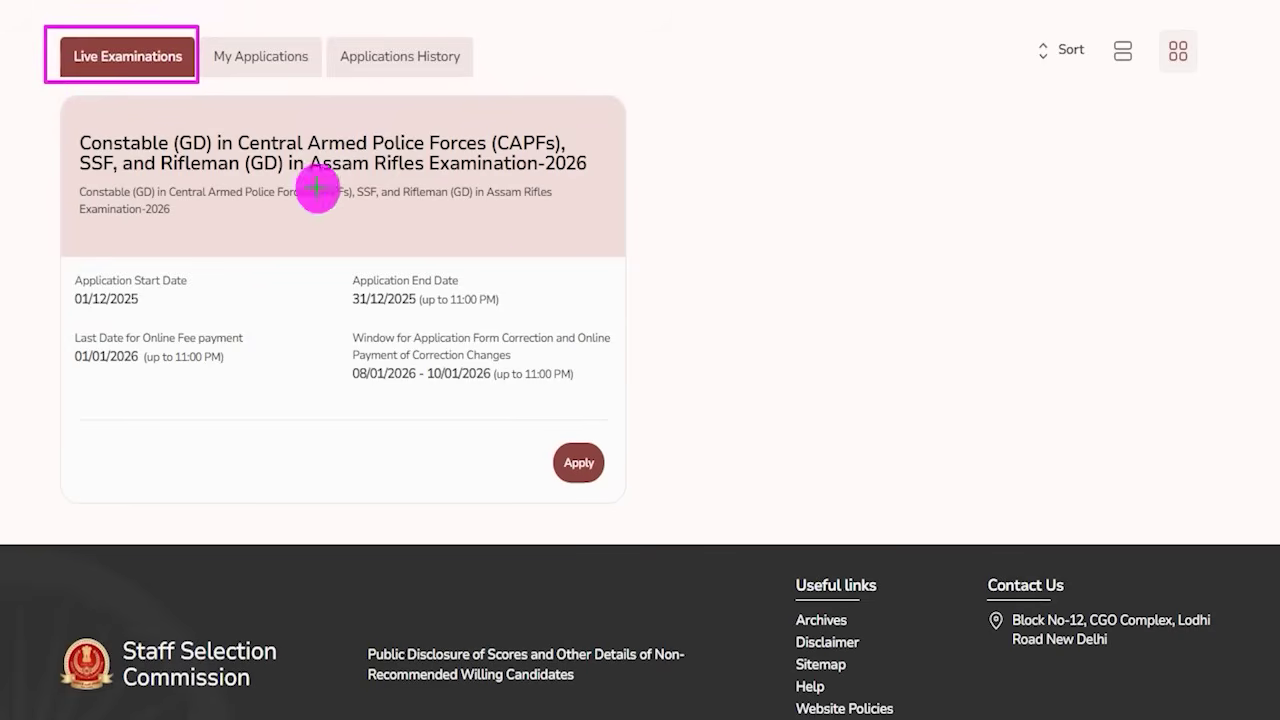
drag(28, 91, 600, 189)
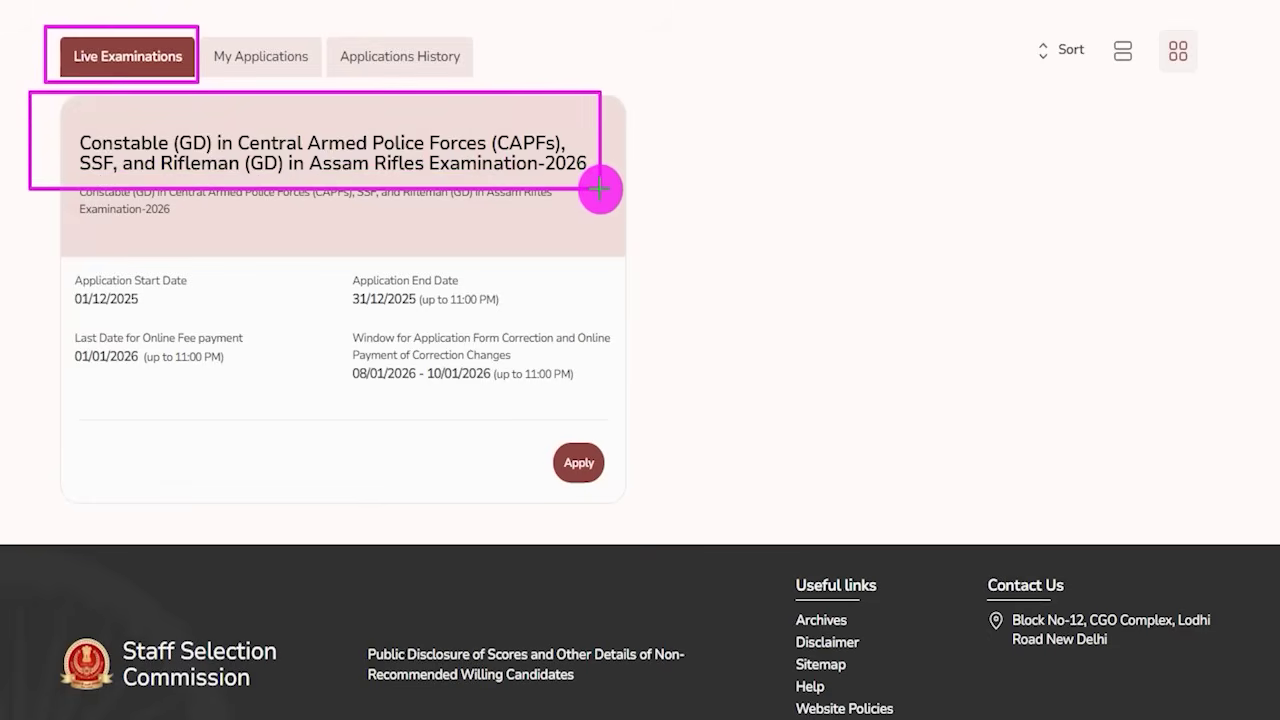
mouse_move(600, 189)
mouse_down()
mouse_move(631, 214)
mouse_move(659, 519)
mouse_up()
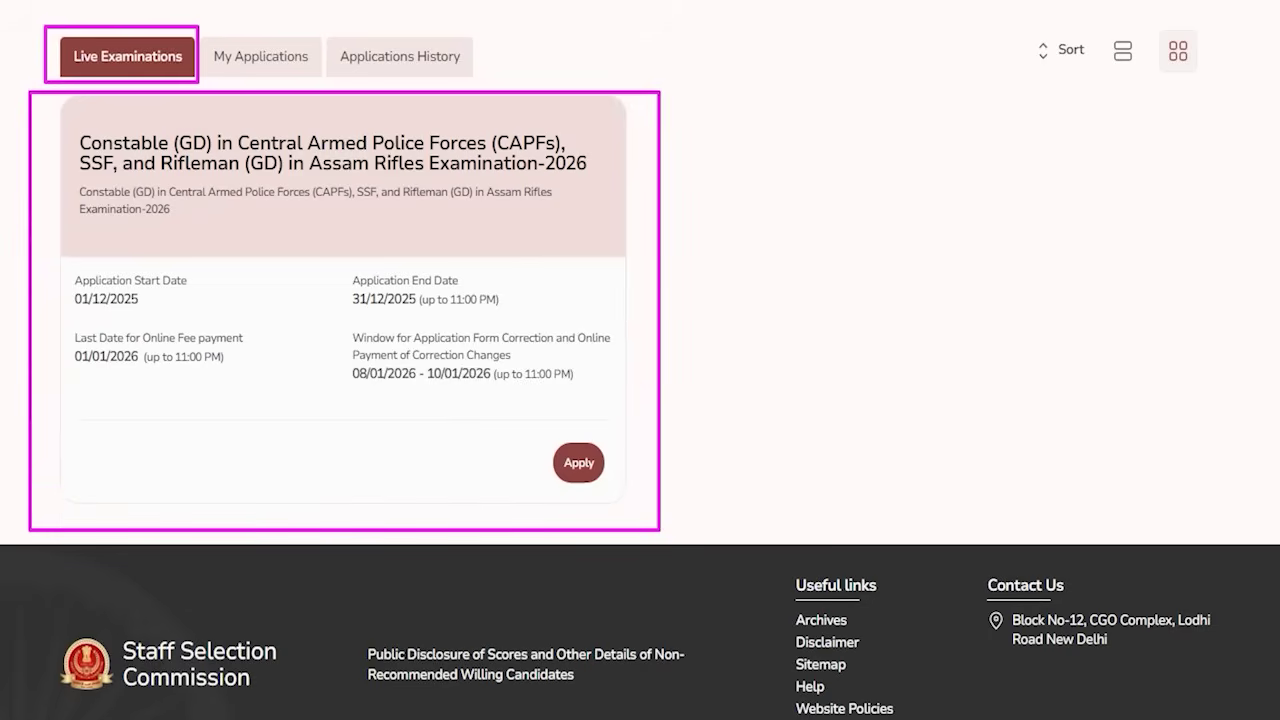
drag(340, 457, 481, 458)
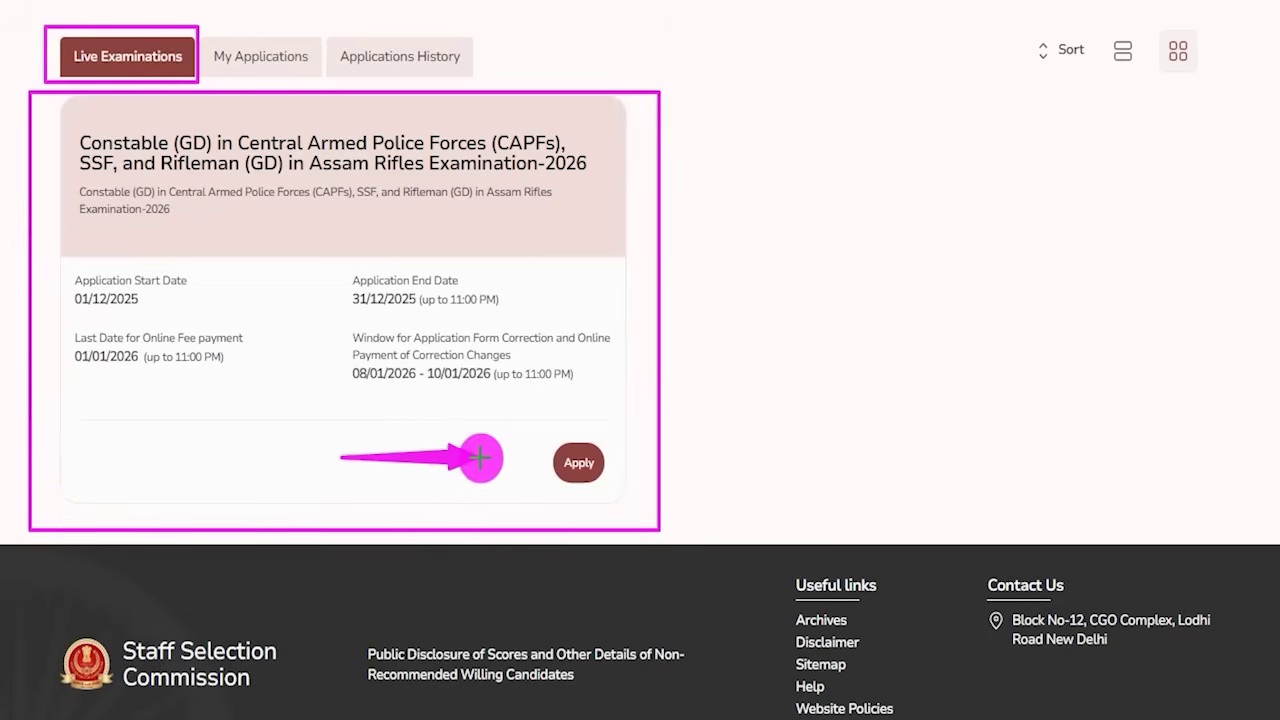
click(576, 462)
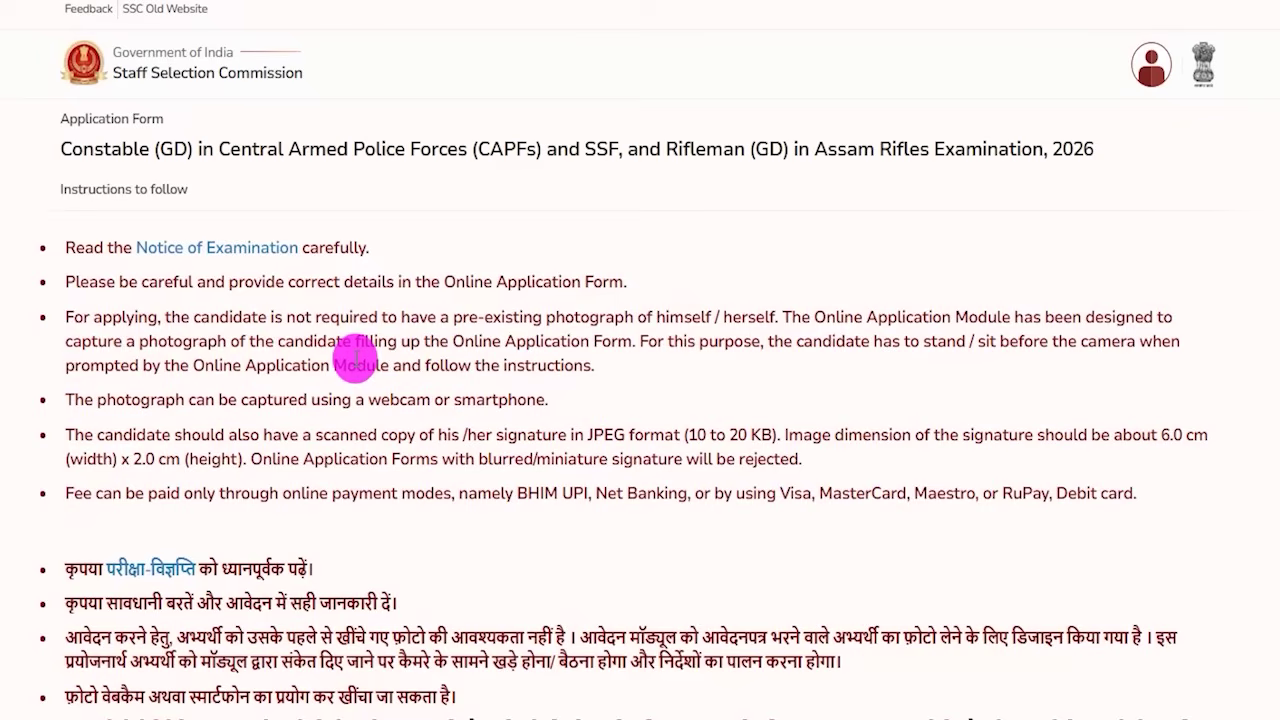
Read the English and Hindi application instructions on photograph capture and signature, and proceed to fill in the form
drag(173, 285, 269, 286)
drag(219, 340, 290, 346)
drag(248, 408, 348, 436)
scroll(240, 417, down, 2)
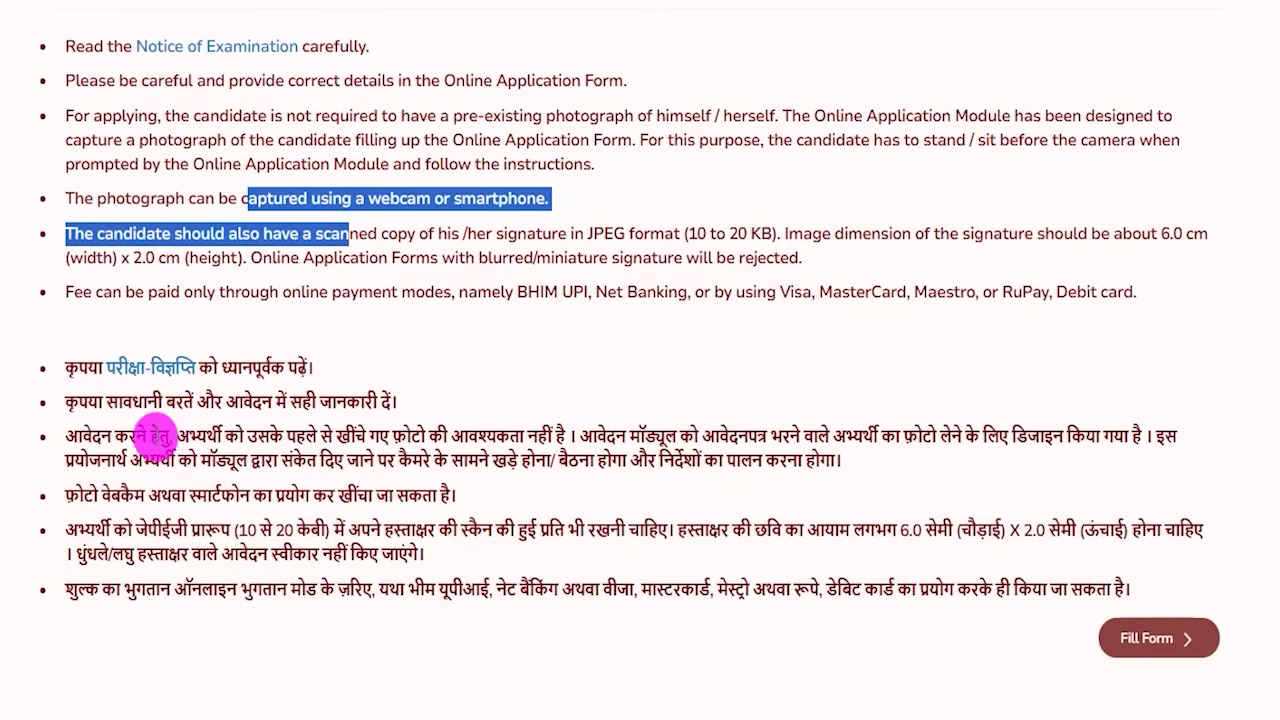
drag(160, 433, 280, 438)
drag(190, 495, 317, 530)
scroll(440, 450, down, 2)
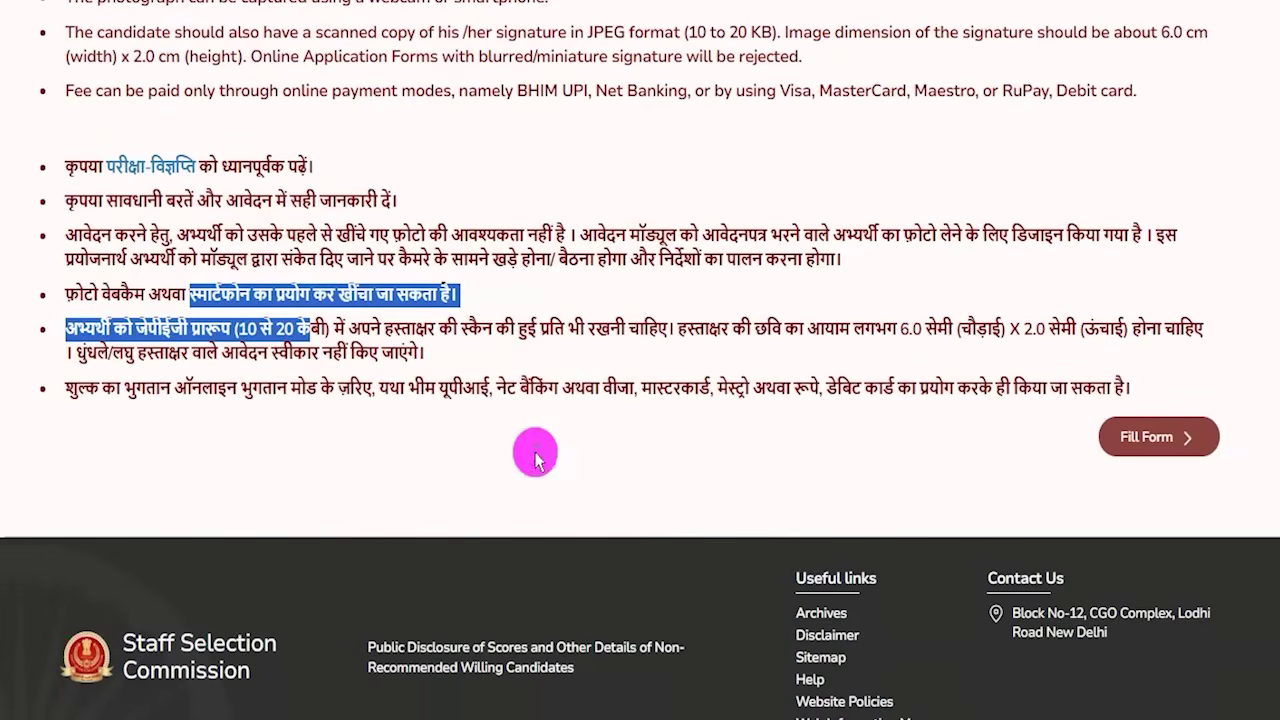
key(ctrl+2)
drag(807, 460, 1125, 433)
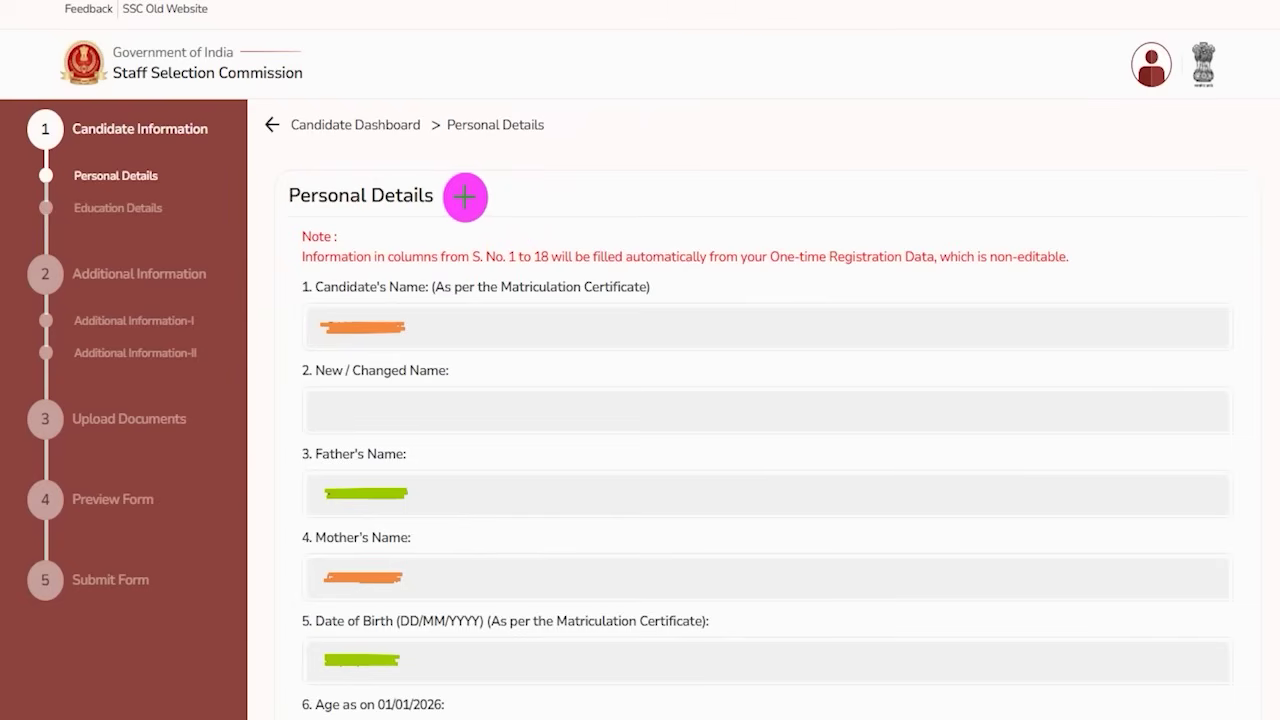
Review the auto-filled Personal Details, including the candidate's name, father's name and date of birth, and continue to Education Details
drag(459, 197, 506, 139)
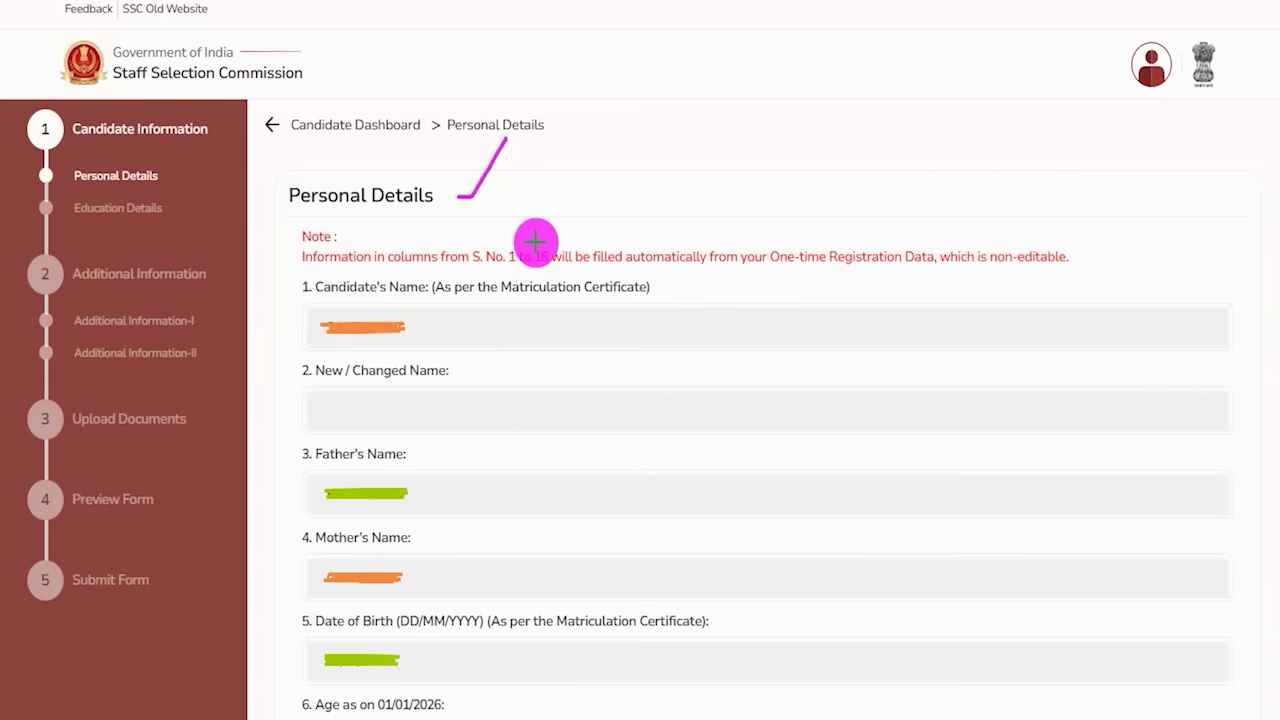
drag(536, 241, 580, 188)
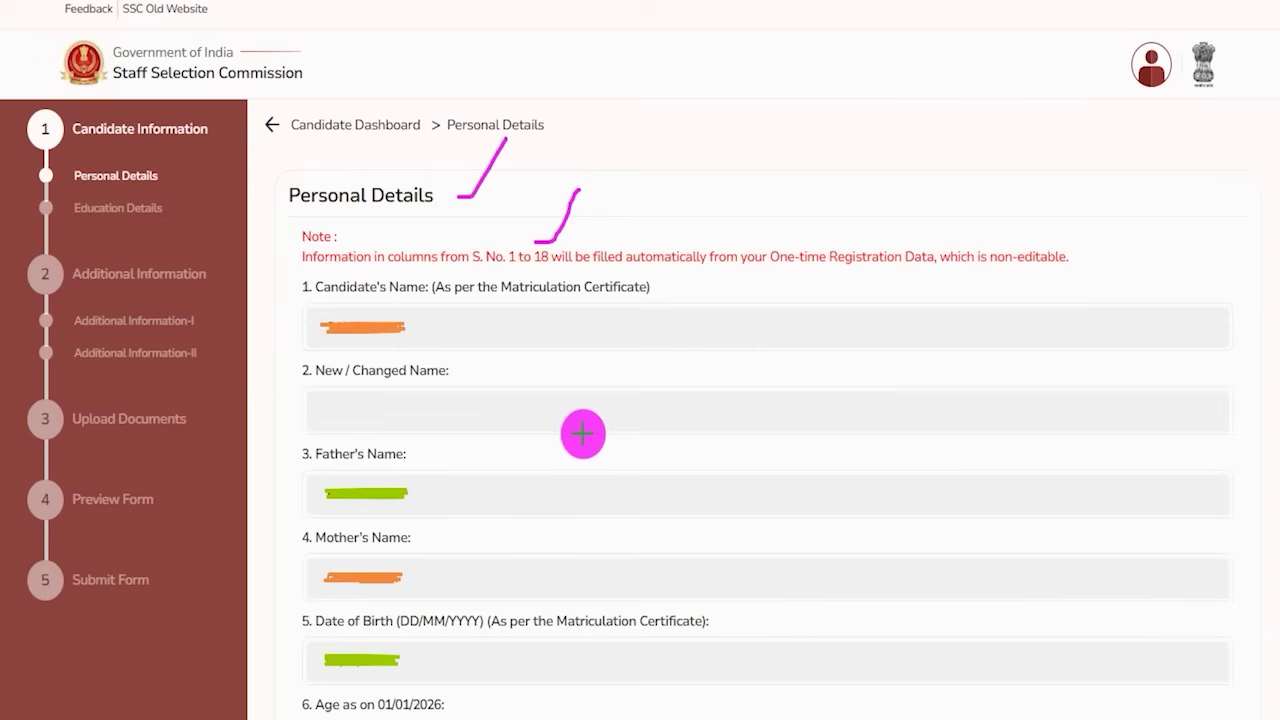
drag(444, 490, 482, 446)
drag(468, 342, 518, 286)
drag(440, 662, 495, 565)
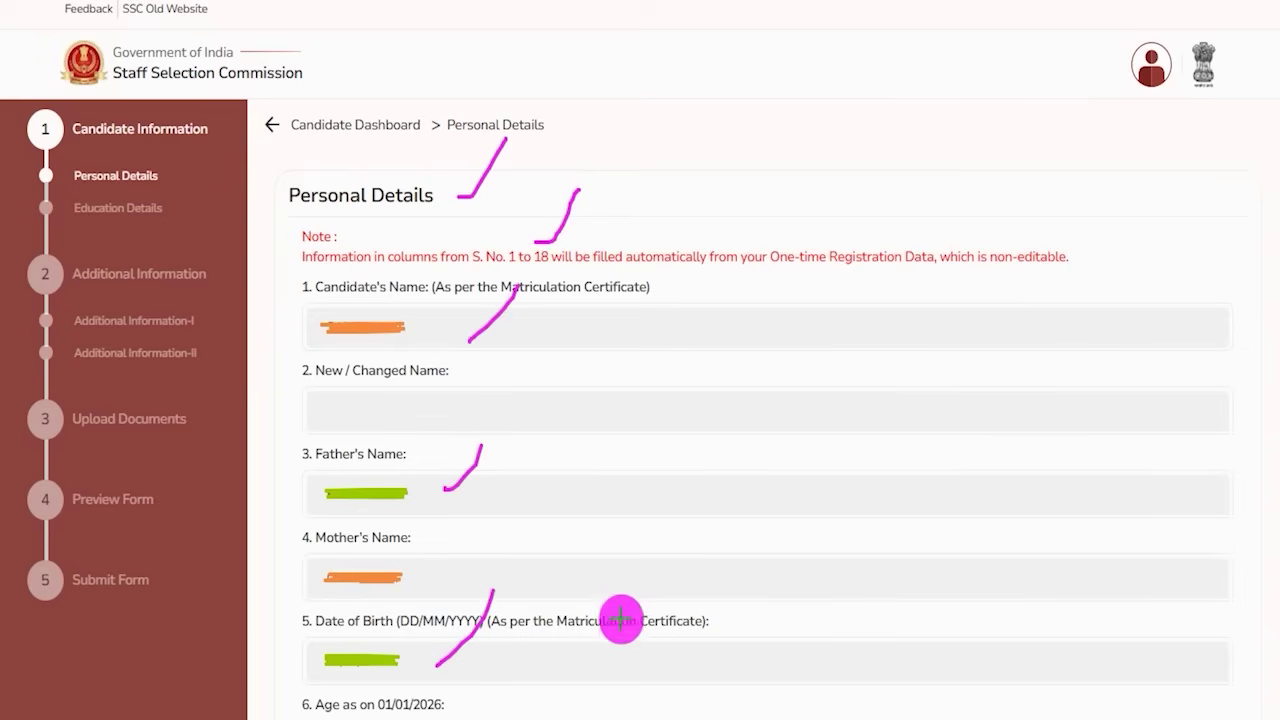
scroll(943, 391, down, 15)
drag(855, 387, 1155, 332)
click(1171, 320)
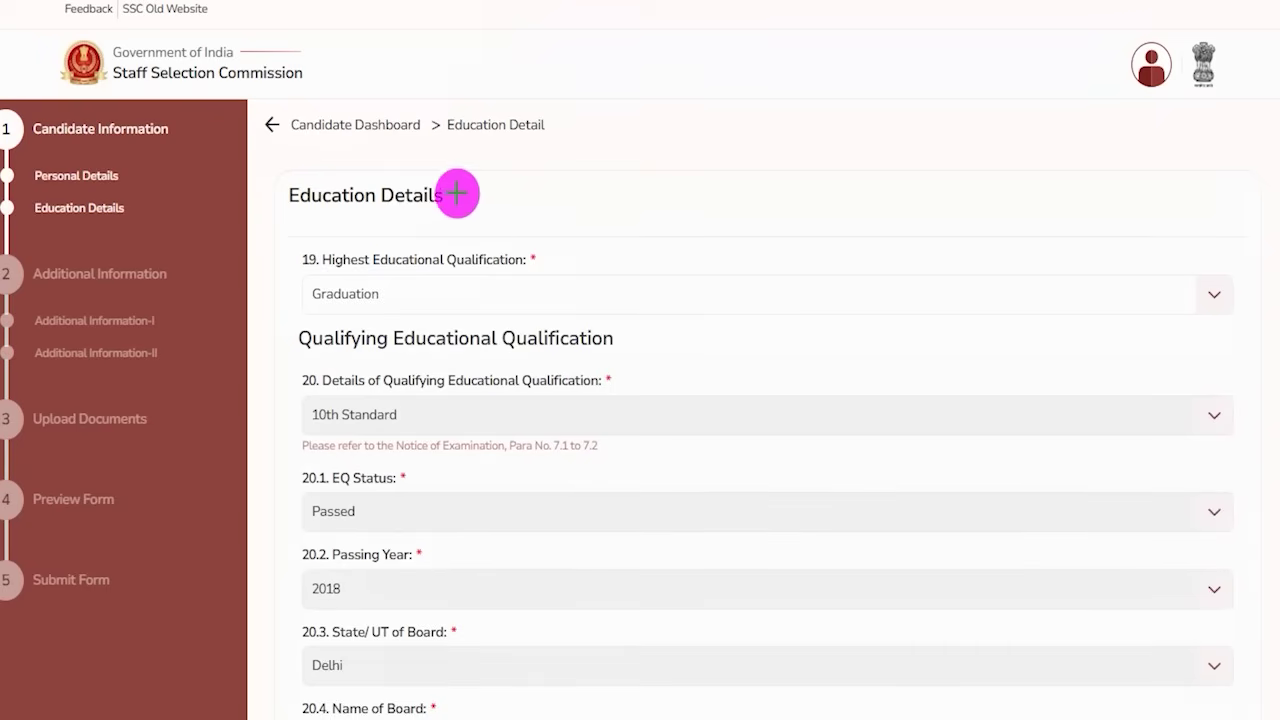
Select Graduation as the Highest Educational Qualification in Education Details
drag(457, 193, 520, 126)
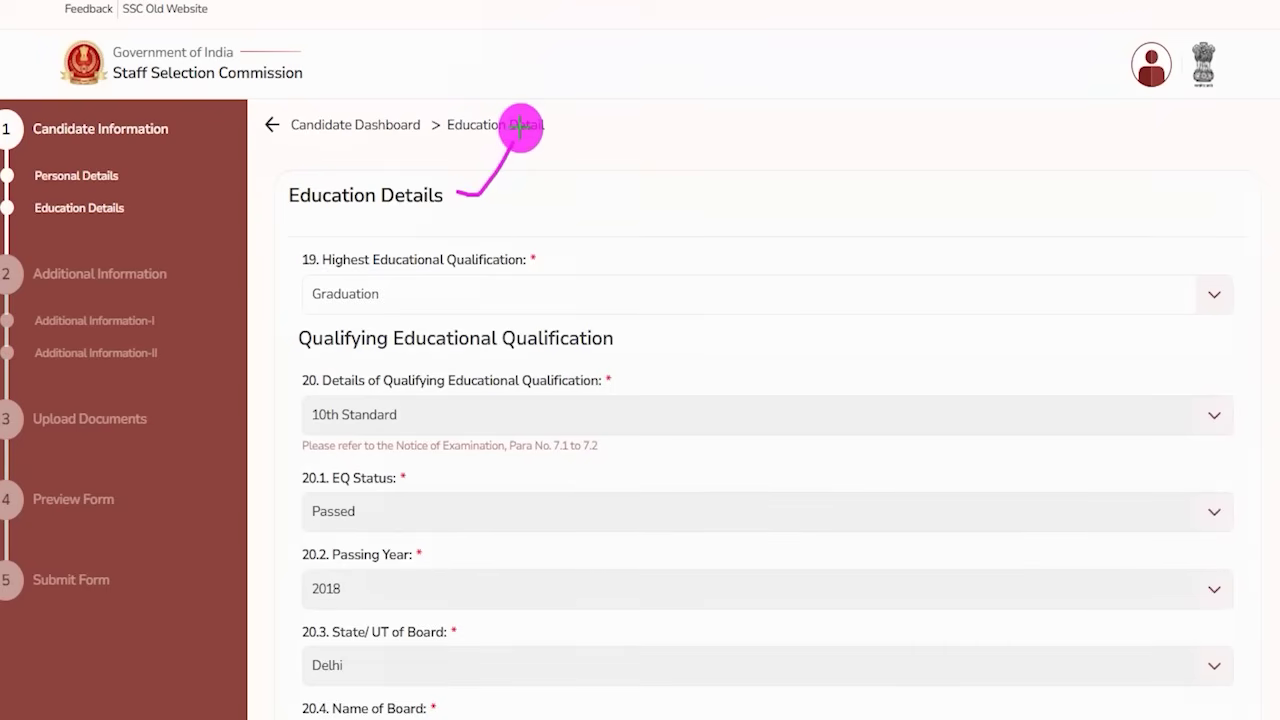
click(415, 300)
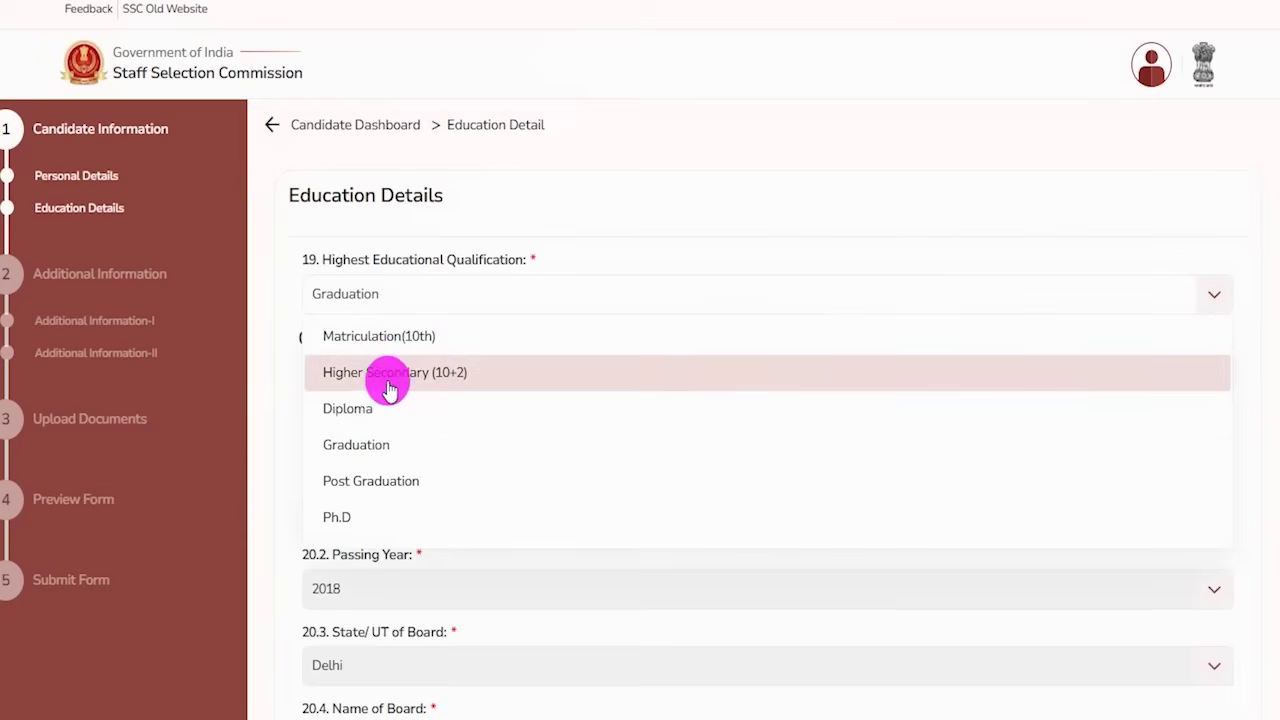
click(375, 444)
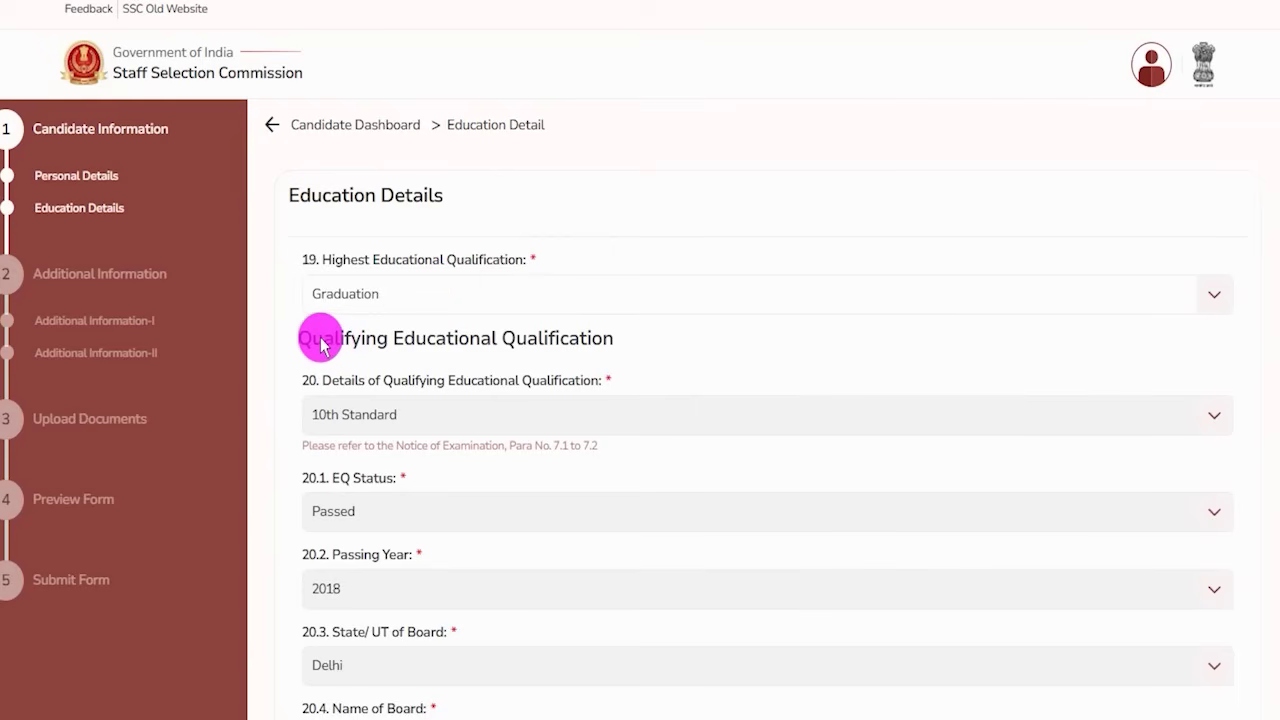
Examine the Qualifying Educational Qualification section, from the qualification level and EQ status to the passing year, State/UT and name of board
drag(320, 343, 563, 345)
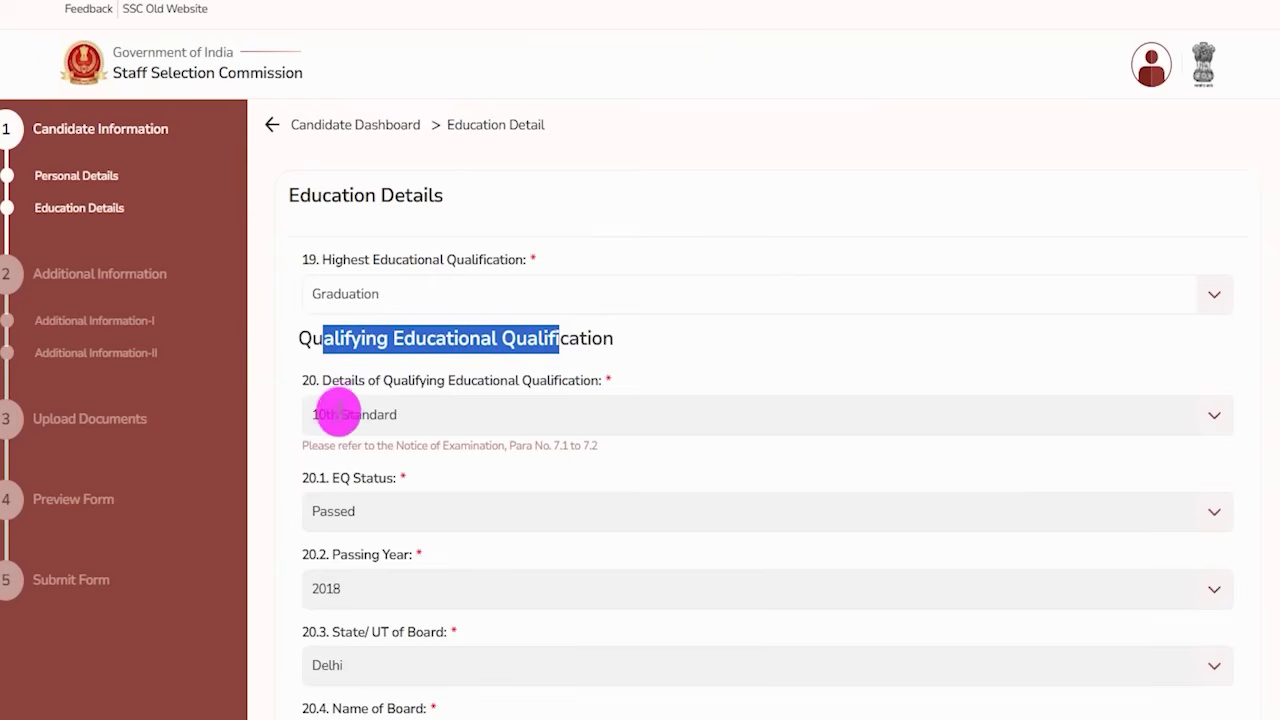
drag(316, 414, 381, 414)
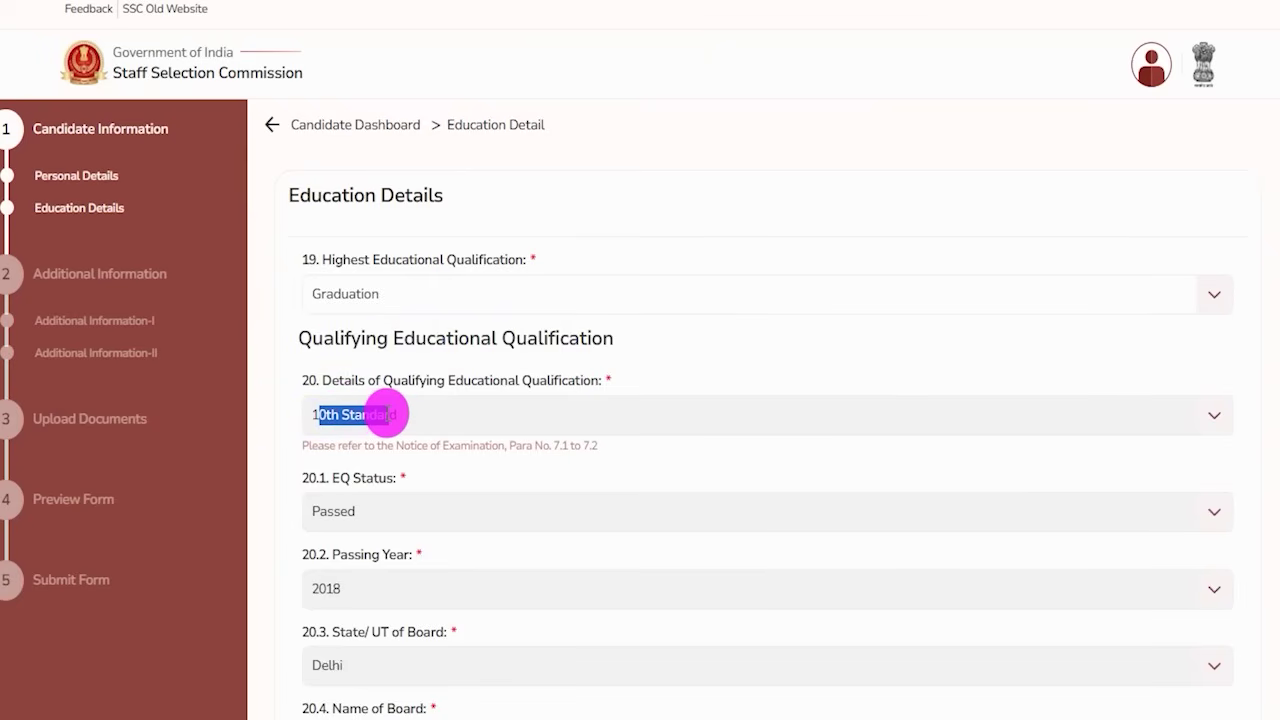
mouse_move(388, 413)
mouse_down()
mouse_move(314, 414)
mouse_move(390, 414)
mouse_up()
click(345, 342)
drag(347, 342, 568, 342)
drag(334, 414, 392, 415)
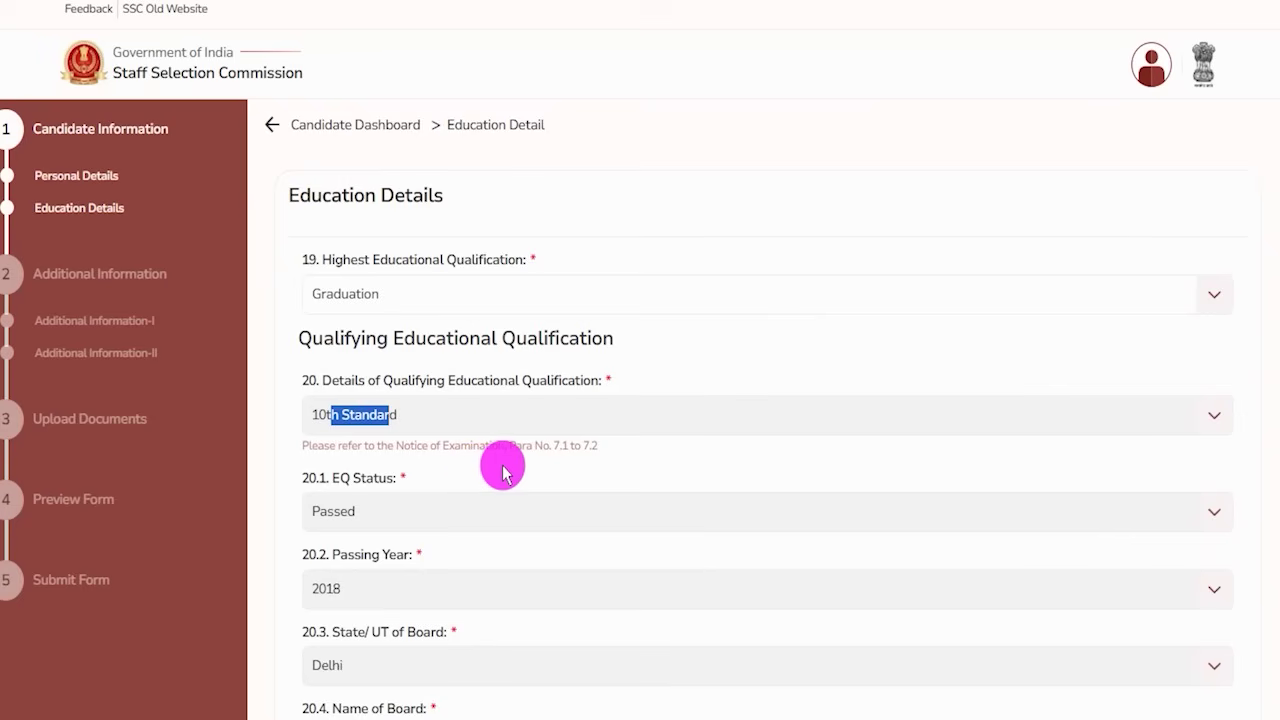
drag(355, 512, 404, 560)
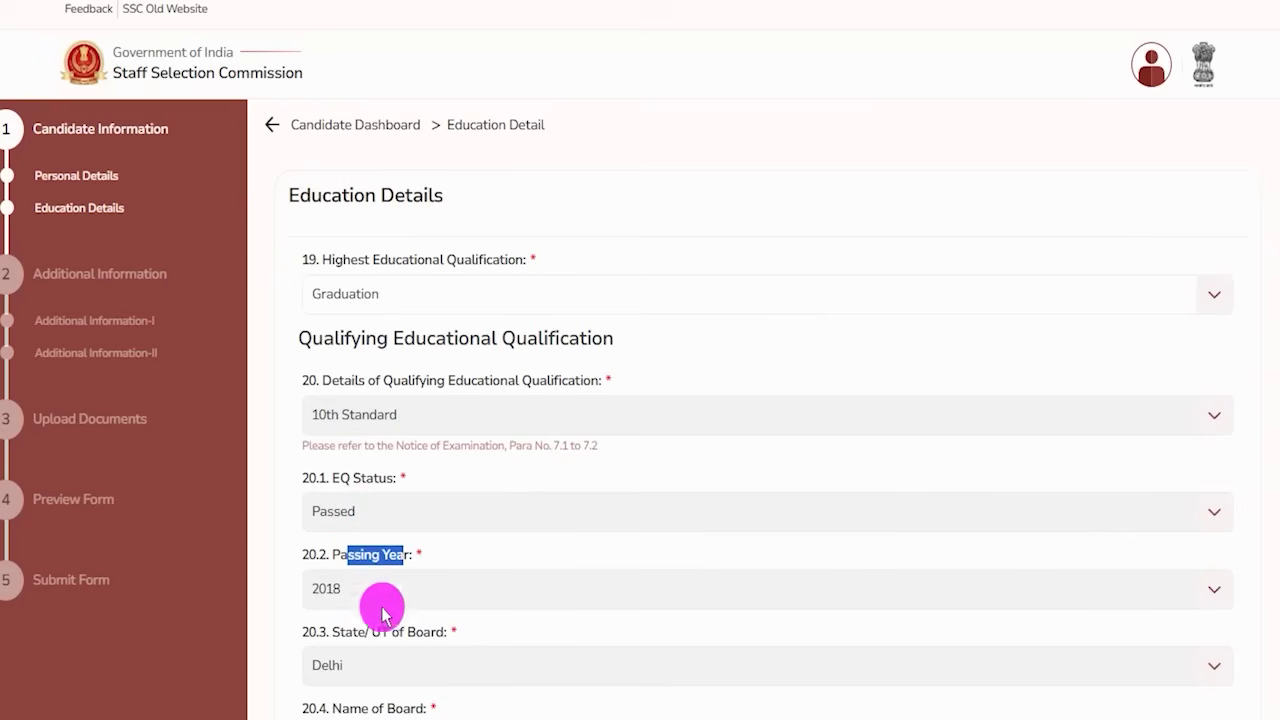
drag(353, 635, 426, 636)
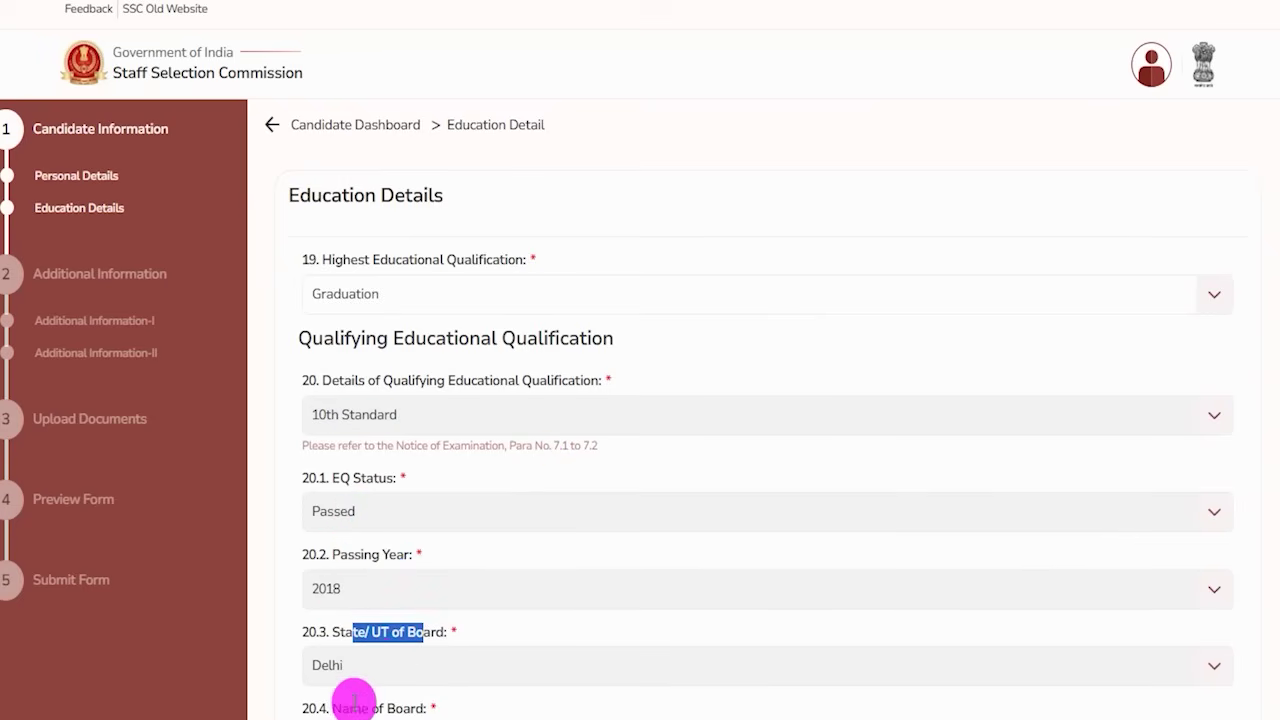
drag(349, 706, 396, 706)
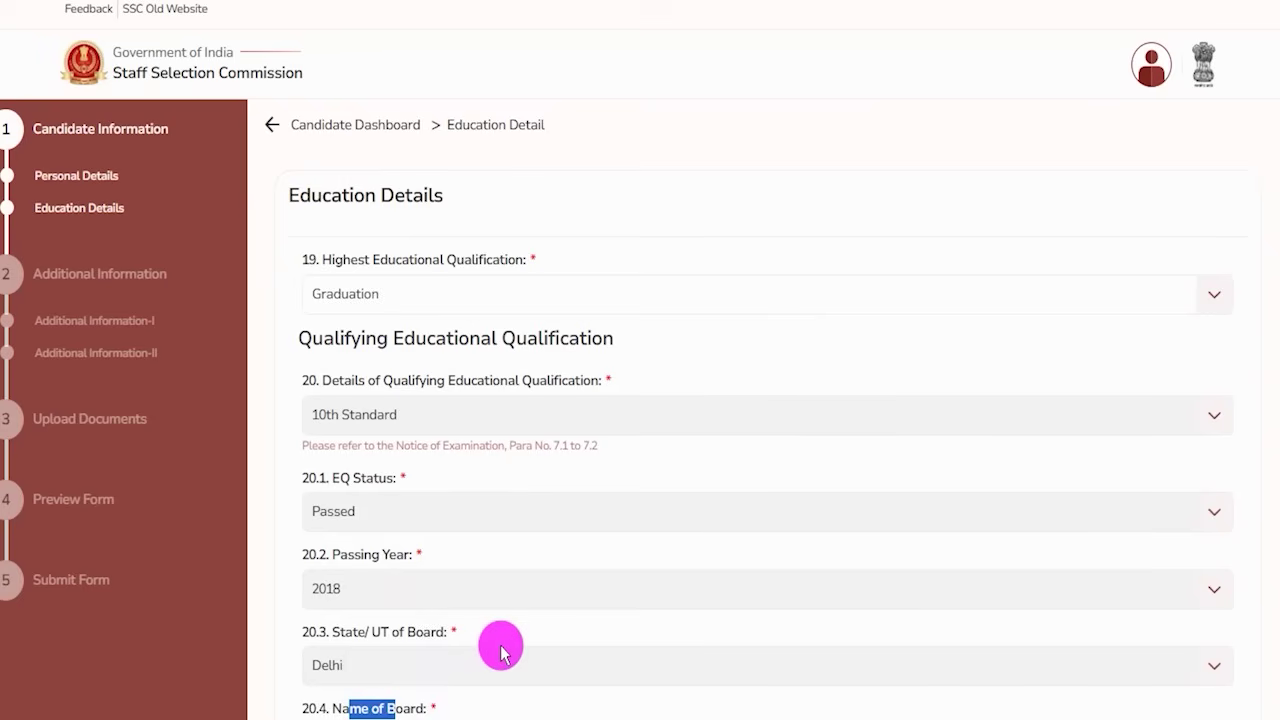
Review the Percentage field's COVID-19 note and the CGPA field, and save Education Details to reach Additional Information-I
scroll(500, 652, down, 8)
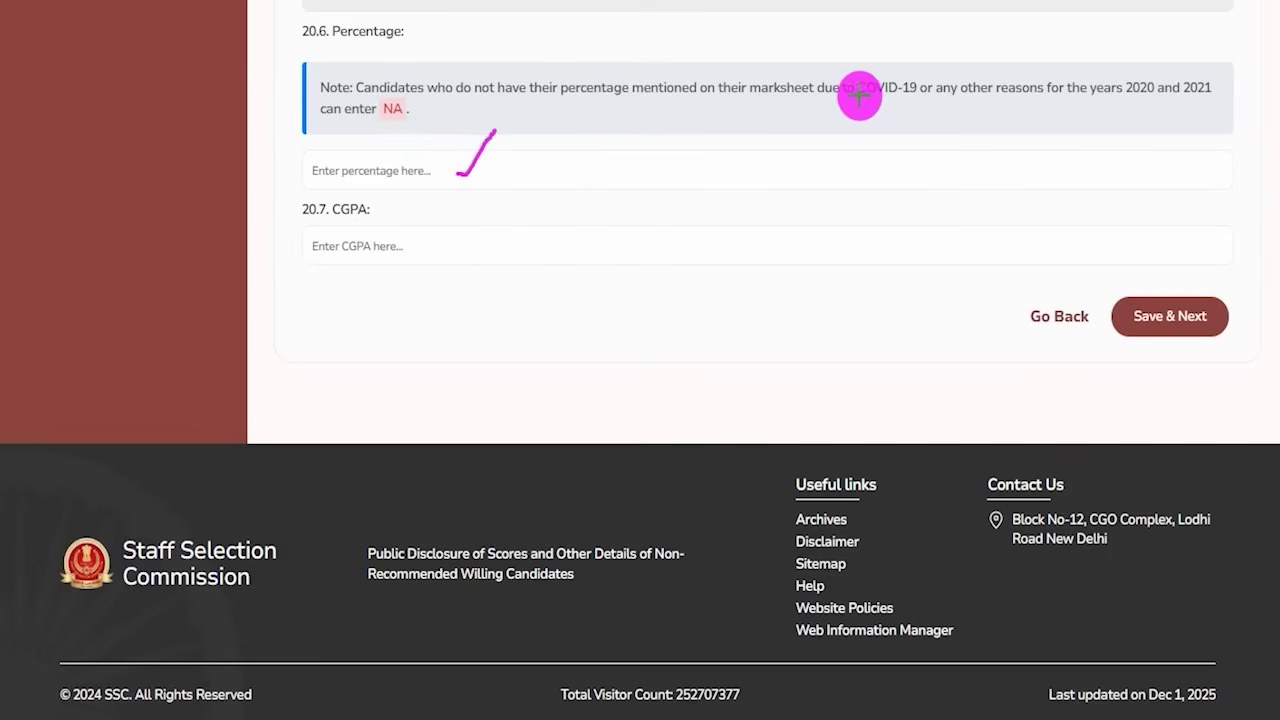
drag(857, 97, 918, 91)
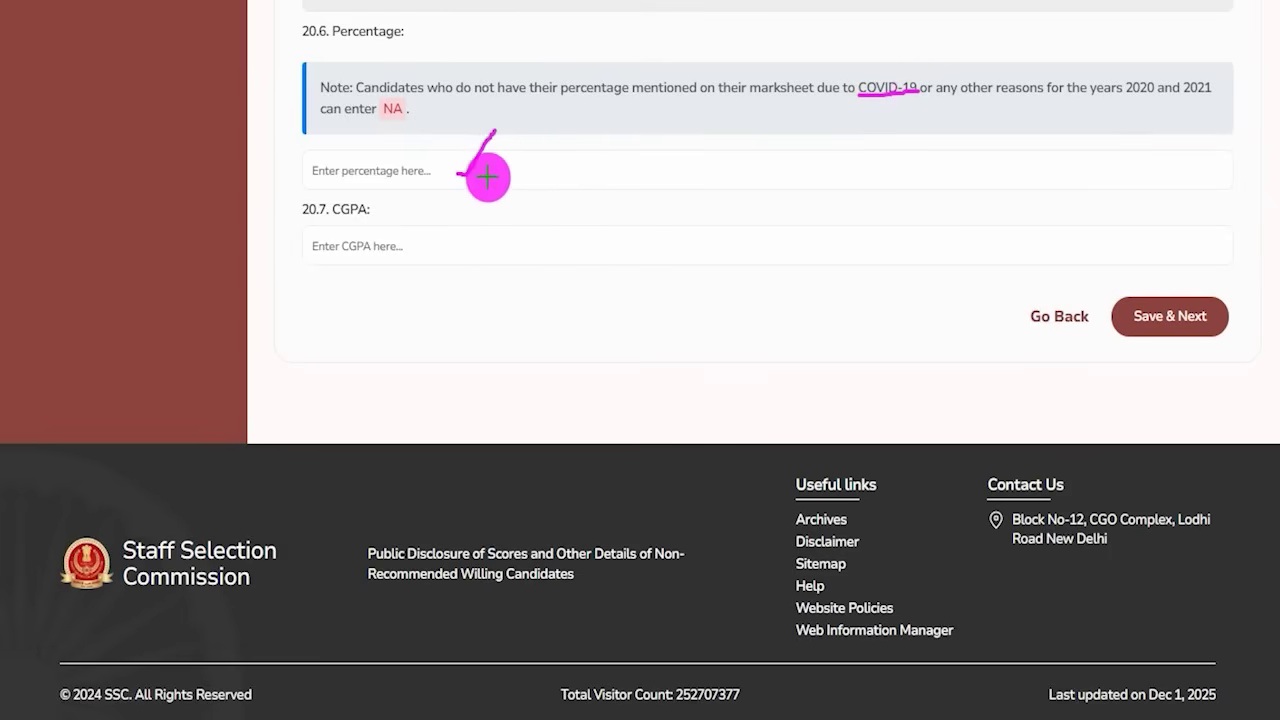
drag(489, 177, 529, 138)
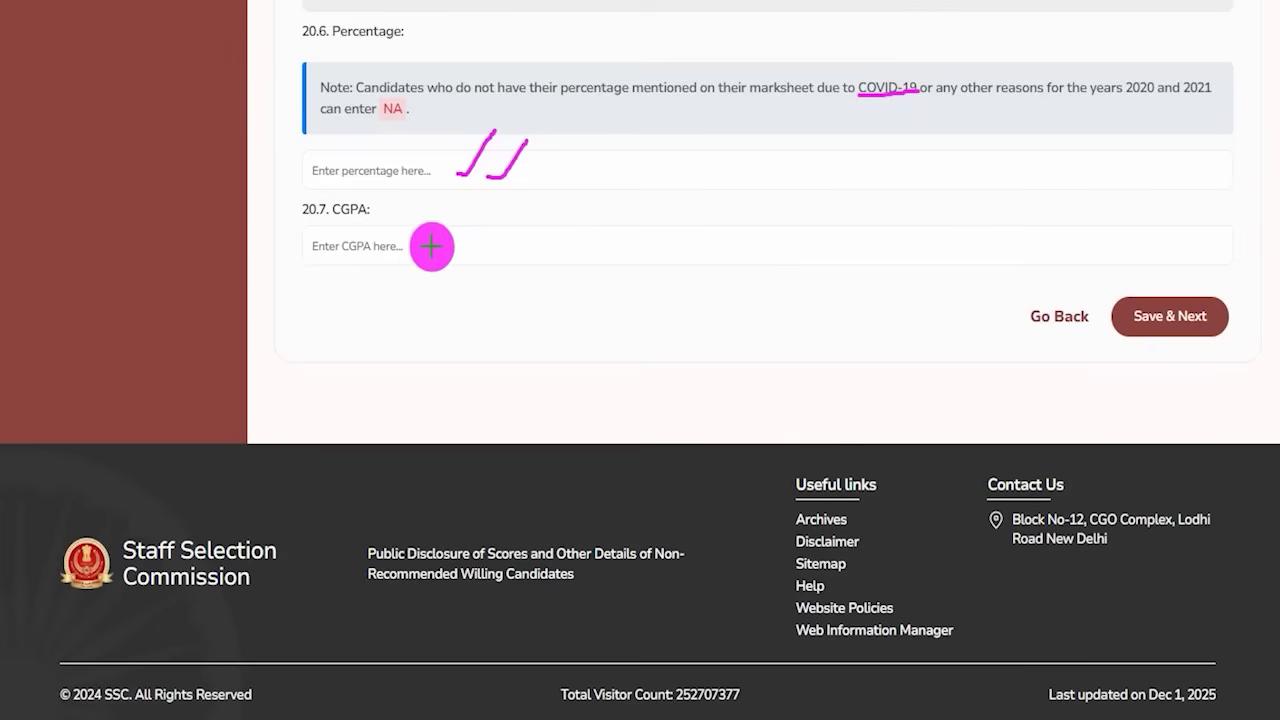
drag(431, 249, 463, 208)
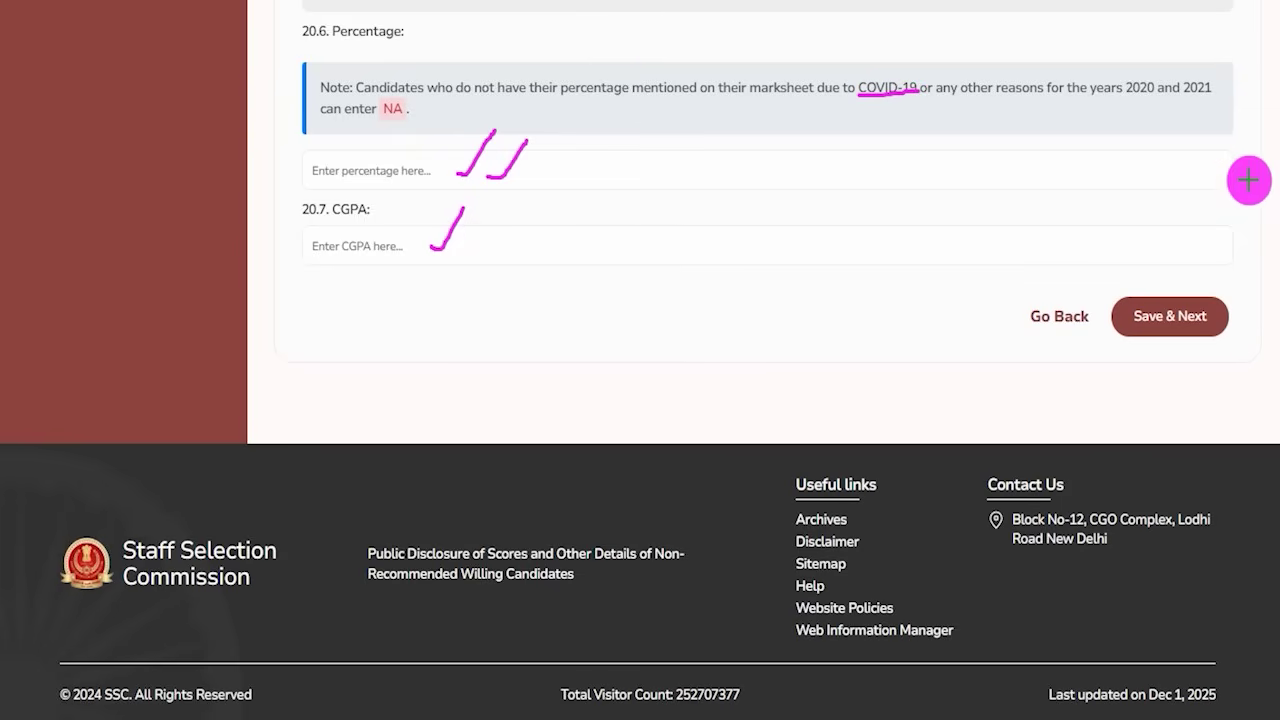
mouse_move(1247, 142)
mouse_down()
mouse_move(1214, 220)
mouse_move(1163, 251)
mouse_move(1163, 300)
mouse_up()
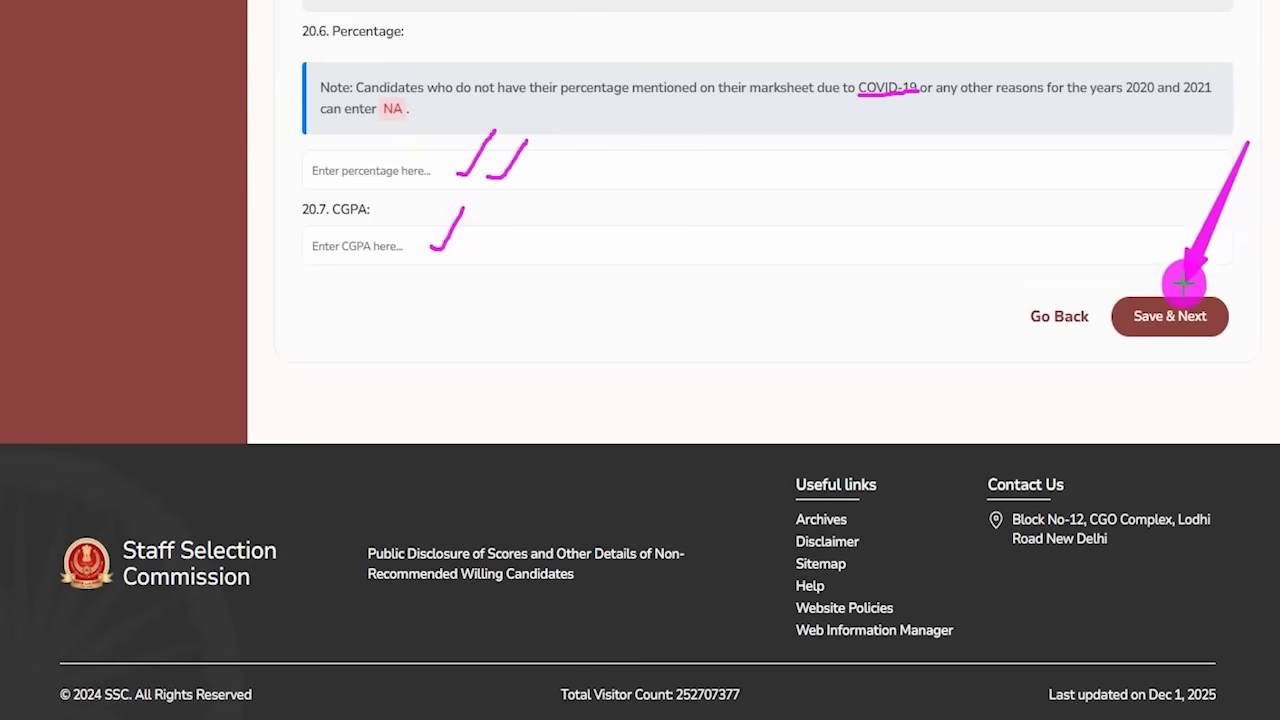
click(1165, 308)
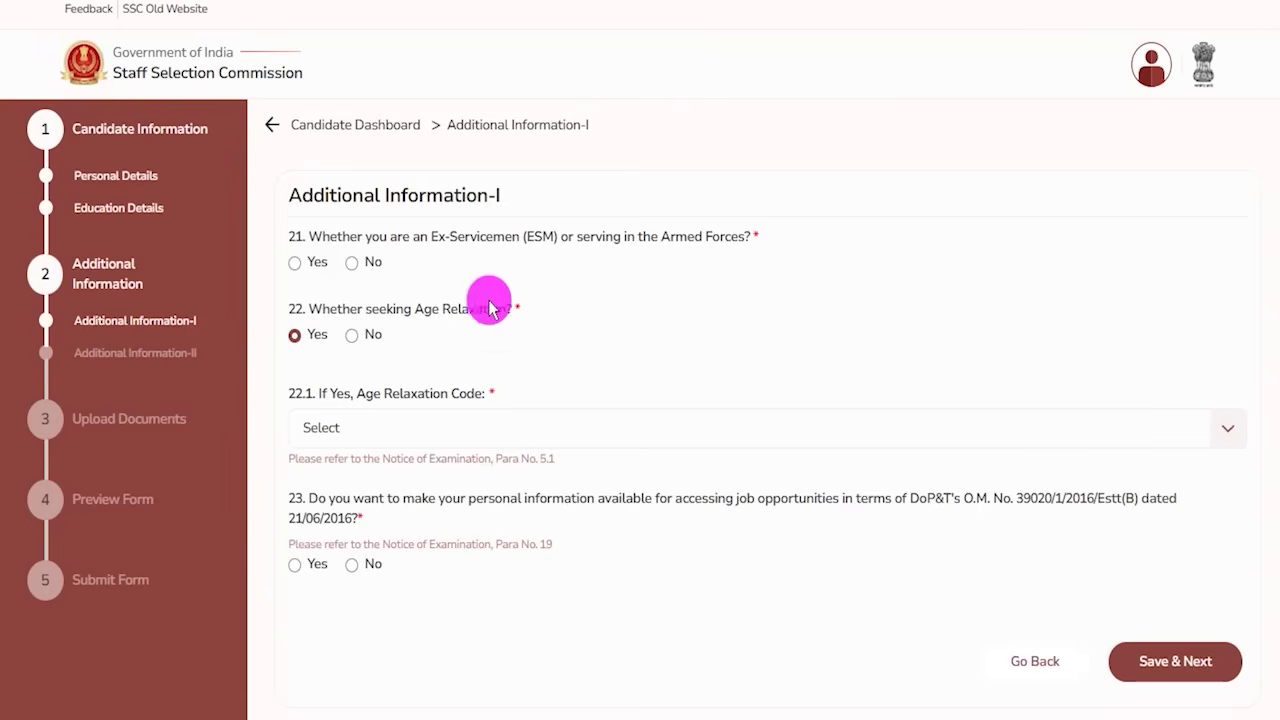
Review the service-date and length-of-service fields for Ex-Servicemen in Additional Information-I, and answer the Ex-Servicemen question with No
drag(312, 195, 455, 195)
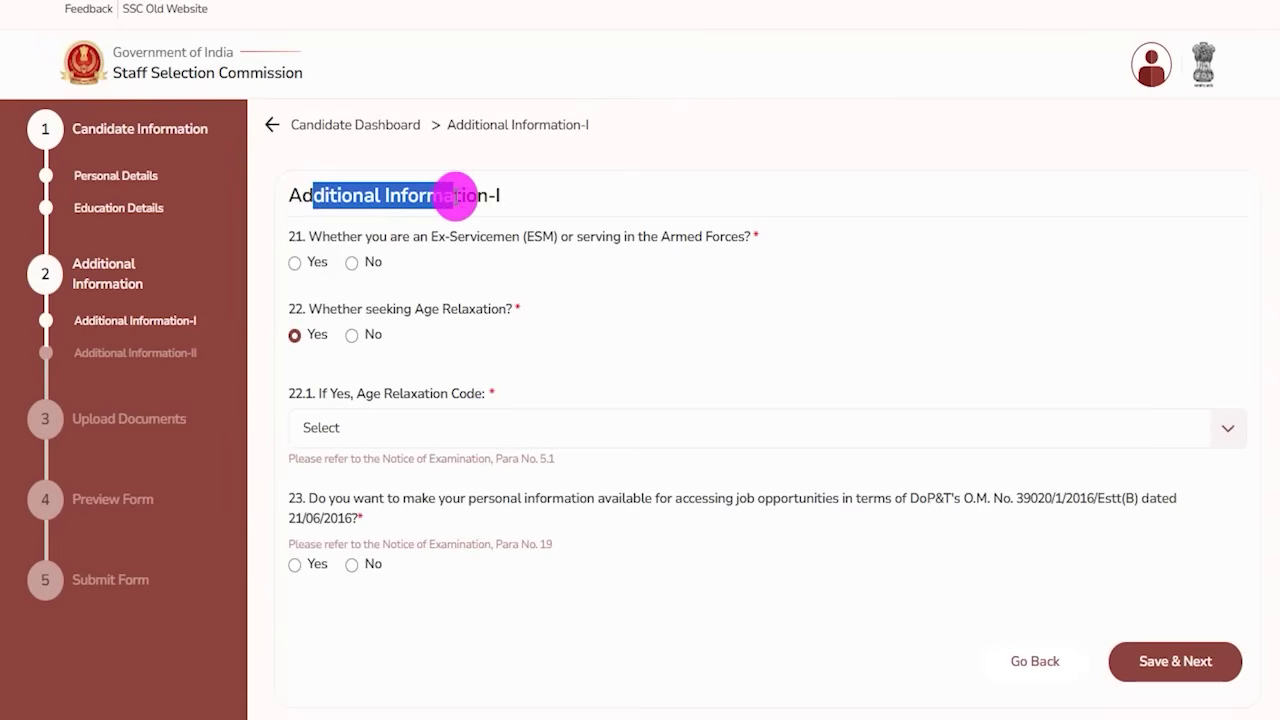
drag(330, 236, 492, 240)
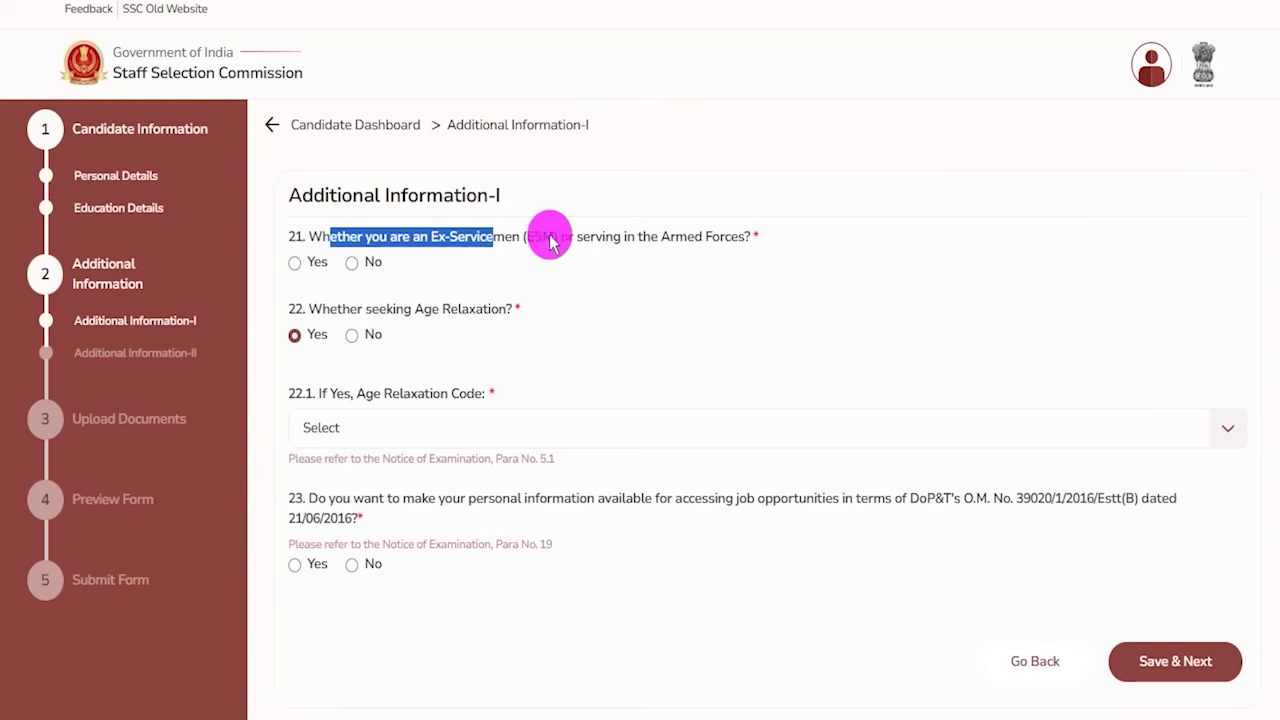
drag(659, 236, 694, 236)
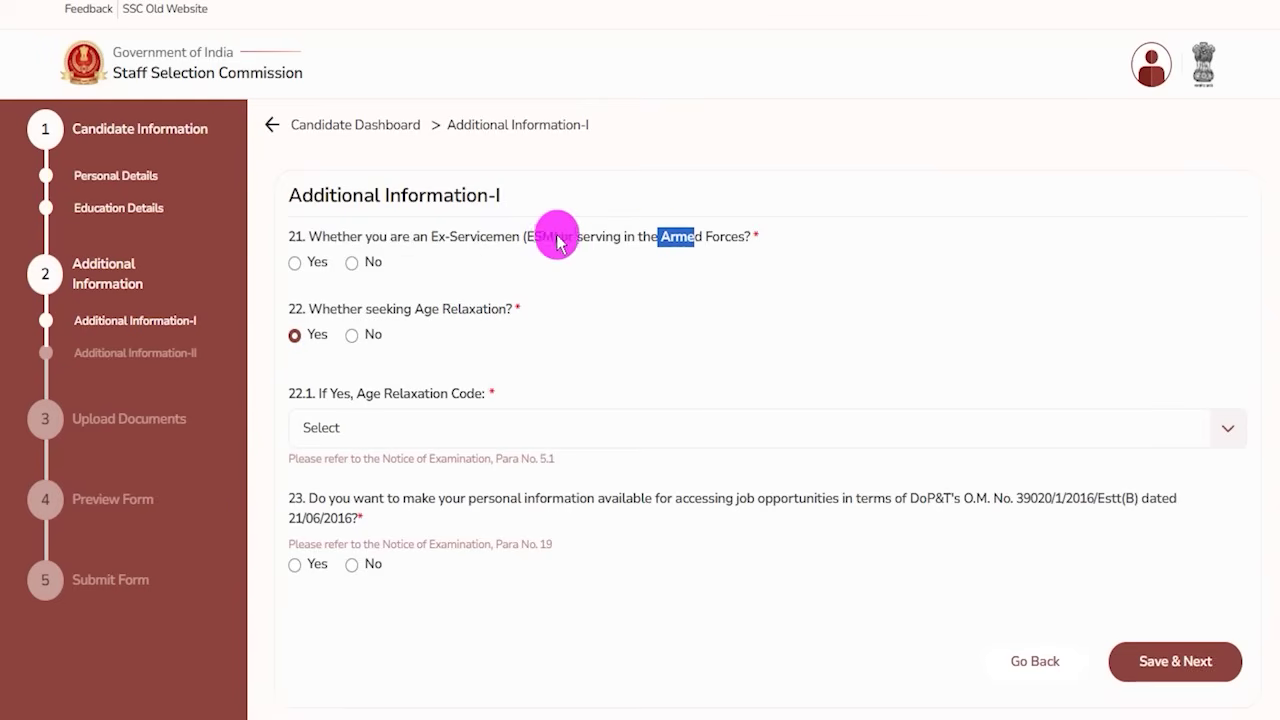
click(296, 264)
click(420, 346)
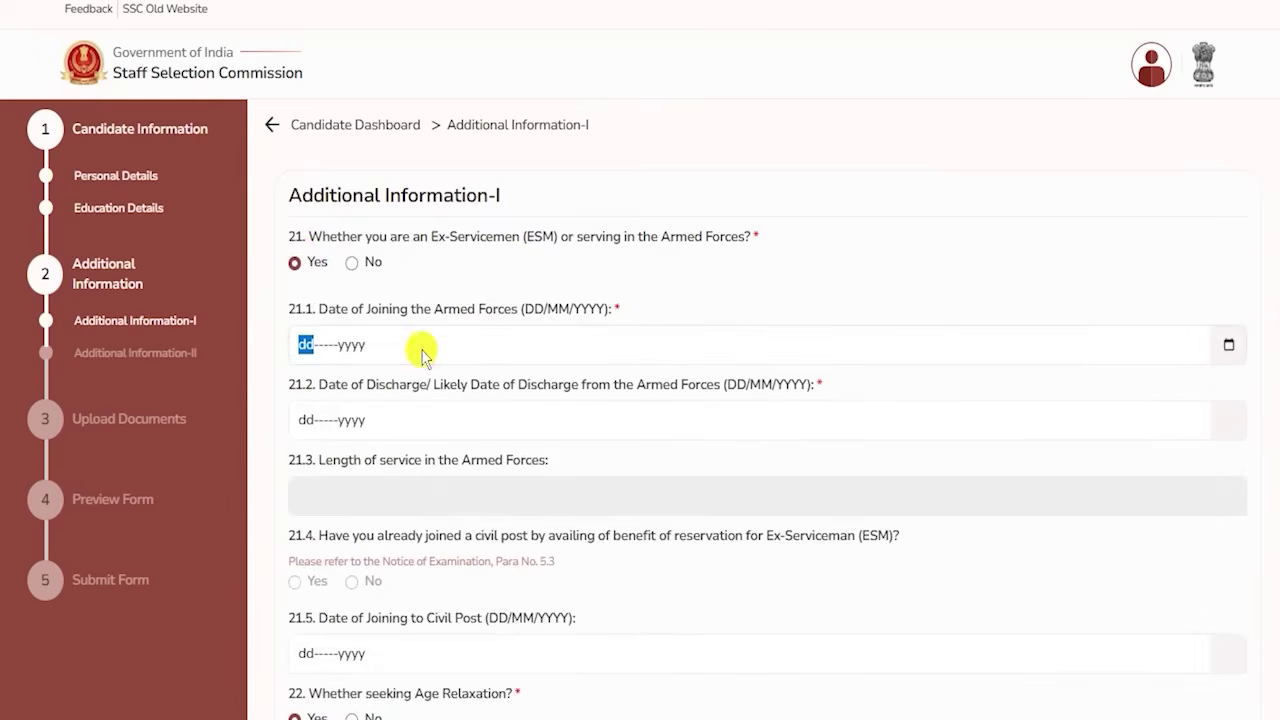
click(718, 292)
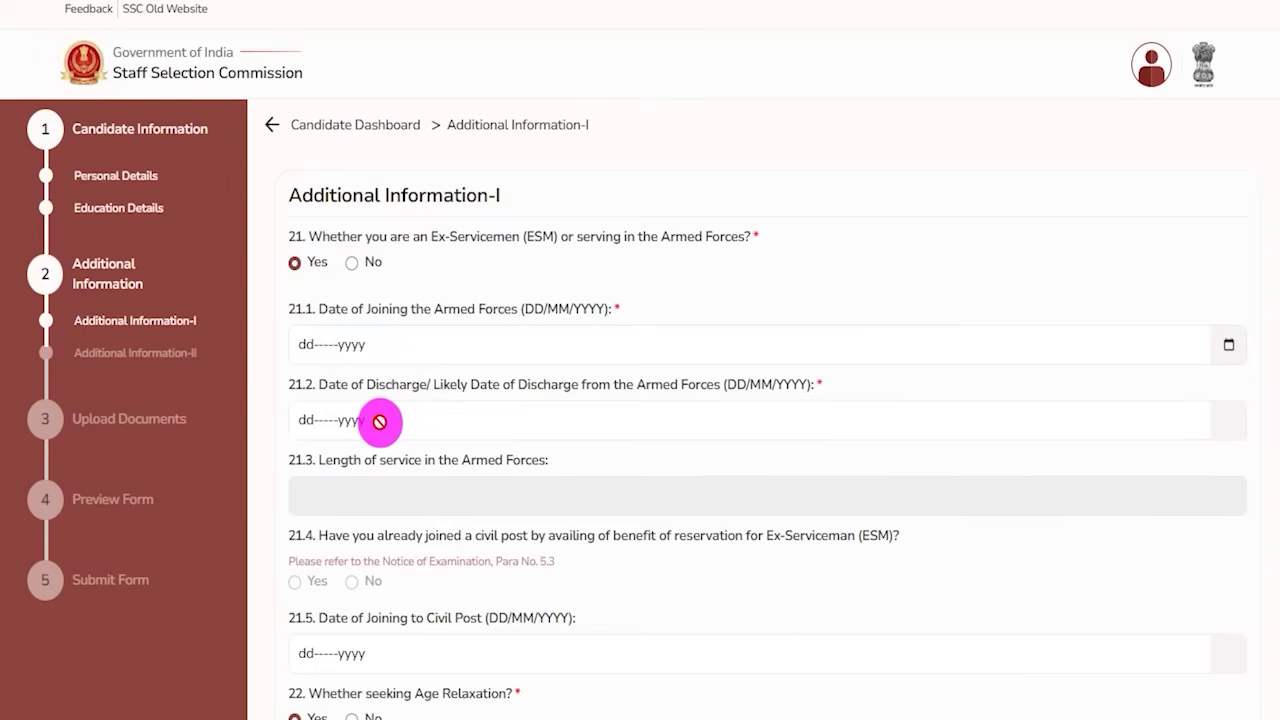
drag(340, 460, 455, 465)
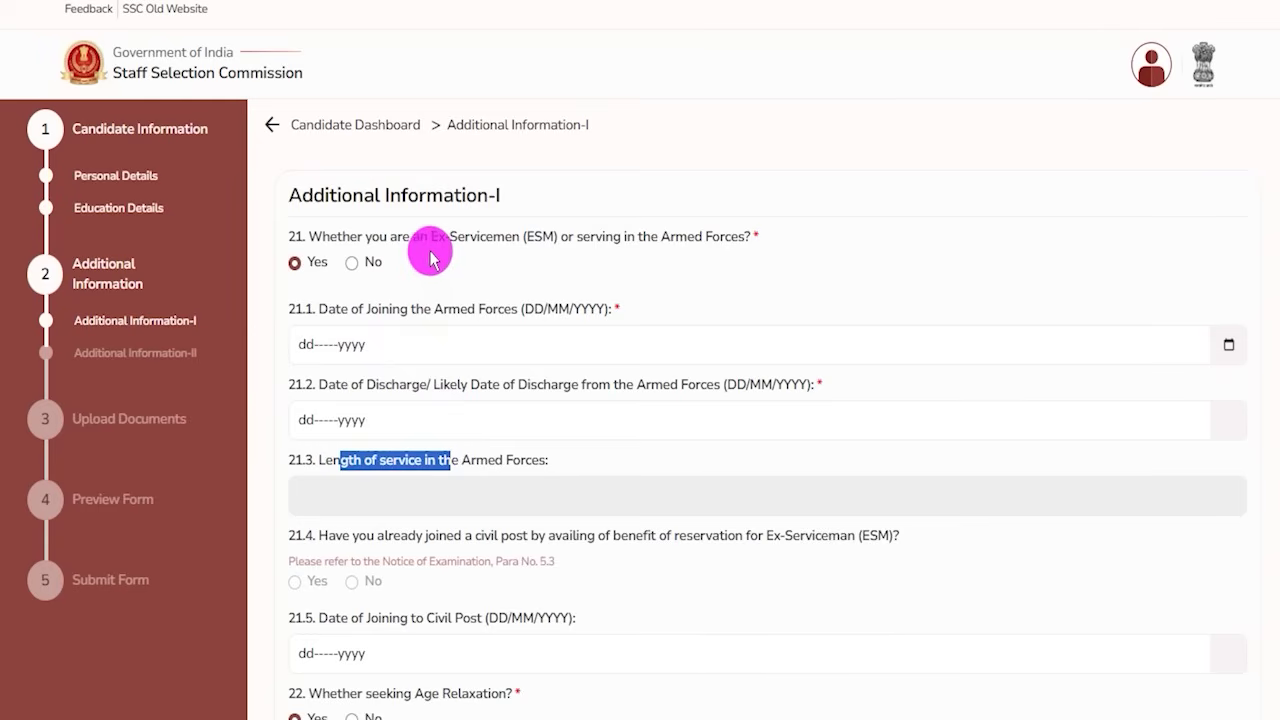
click(353, 263)
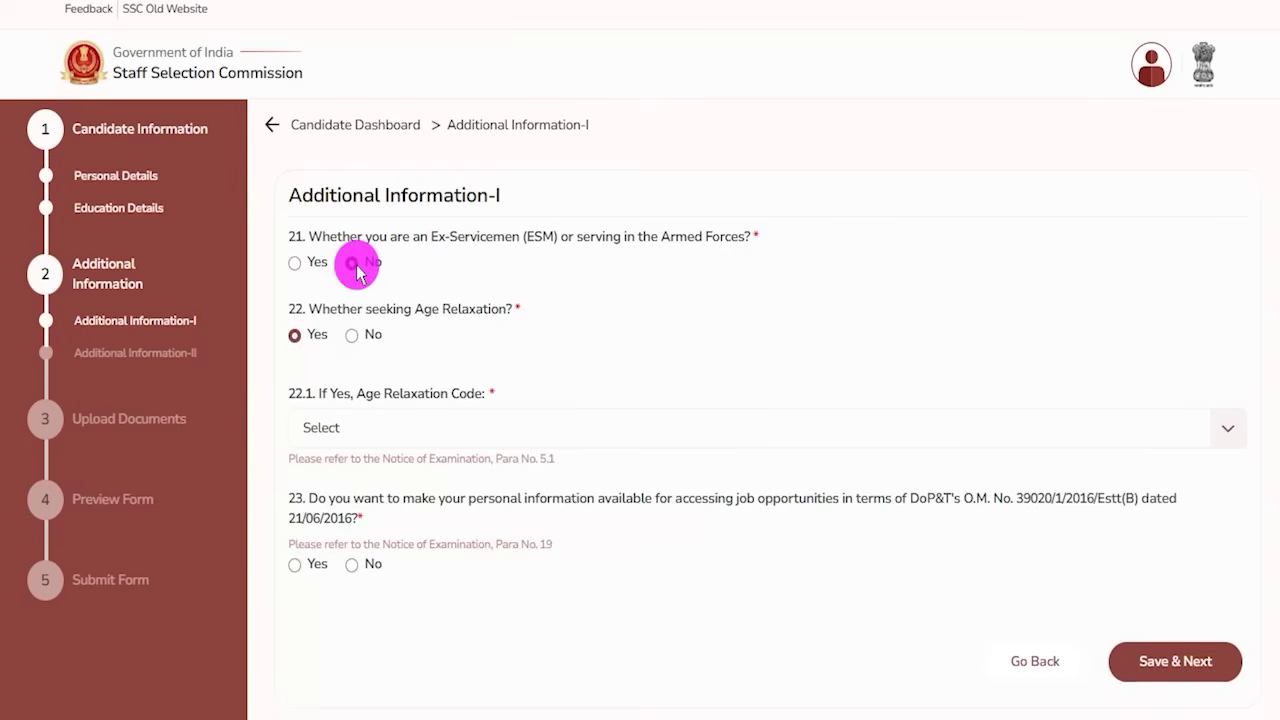
Check the available Age Relaxation Codes and answer No to seeking age relaxation
drag(325, 315, 461, 308)
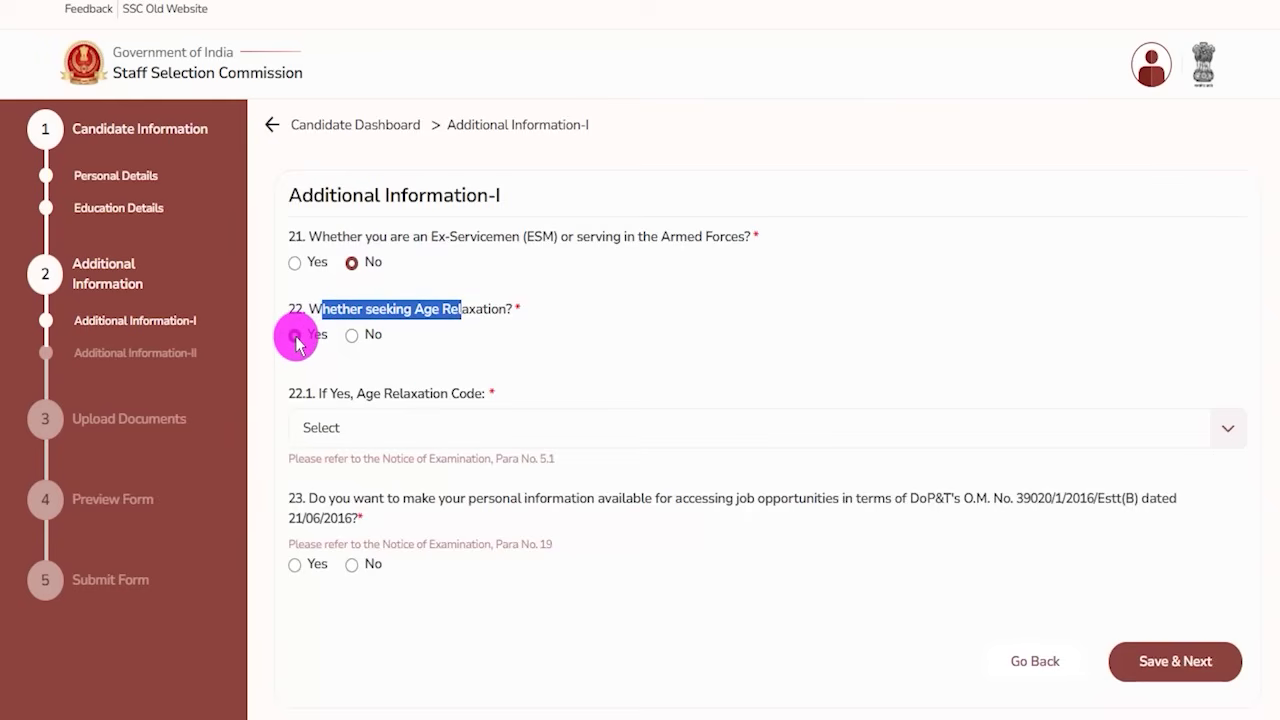
click(372, 429)
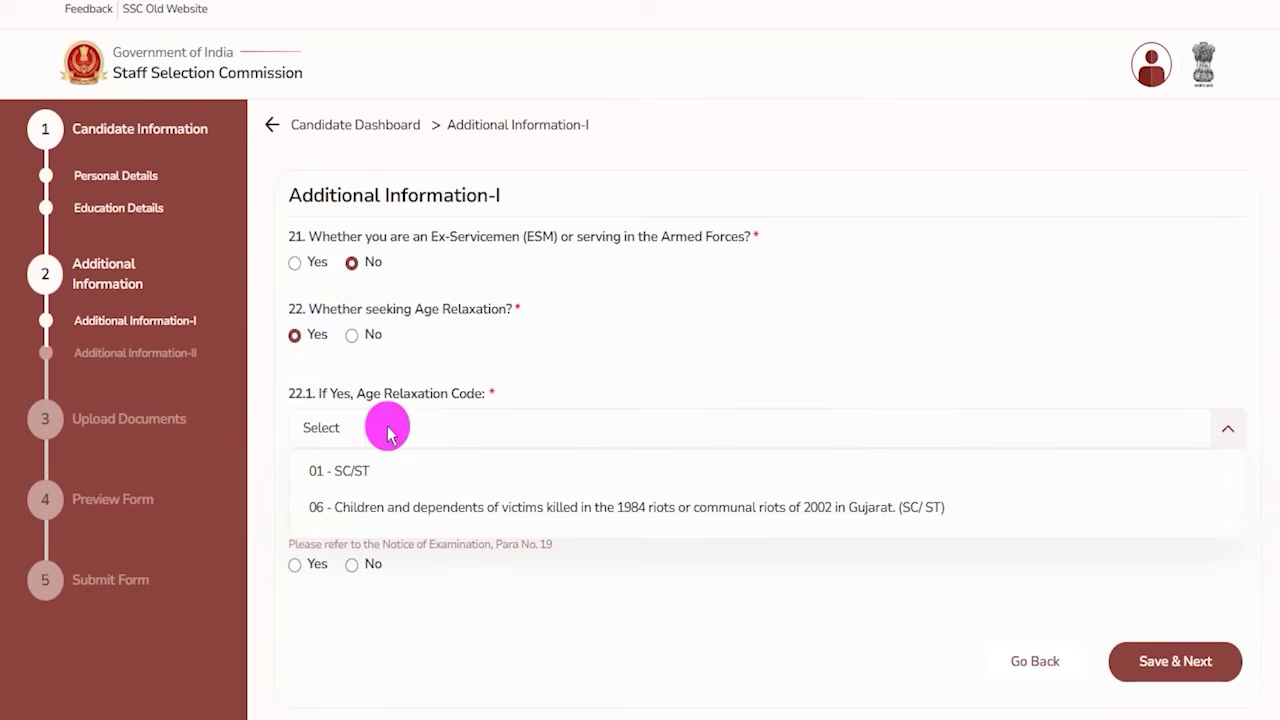
click(352, 336)
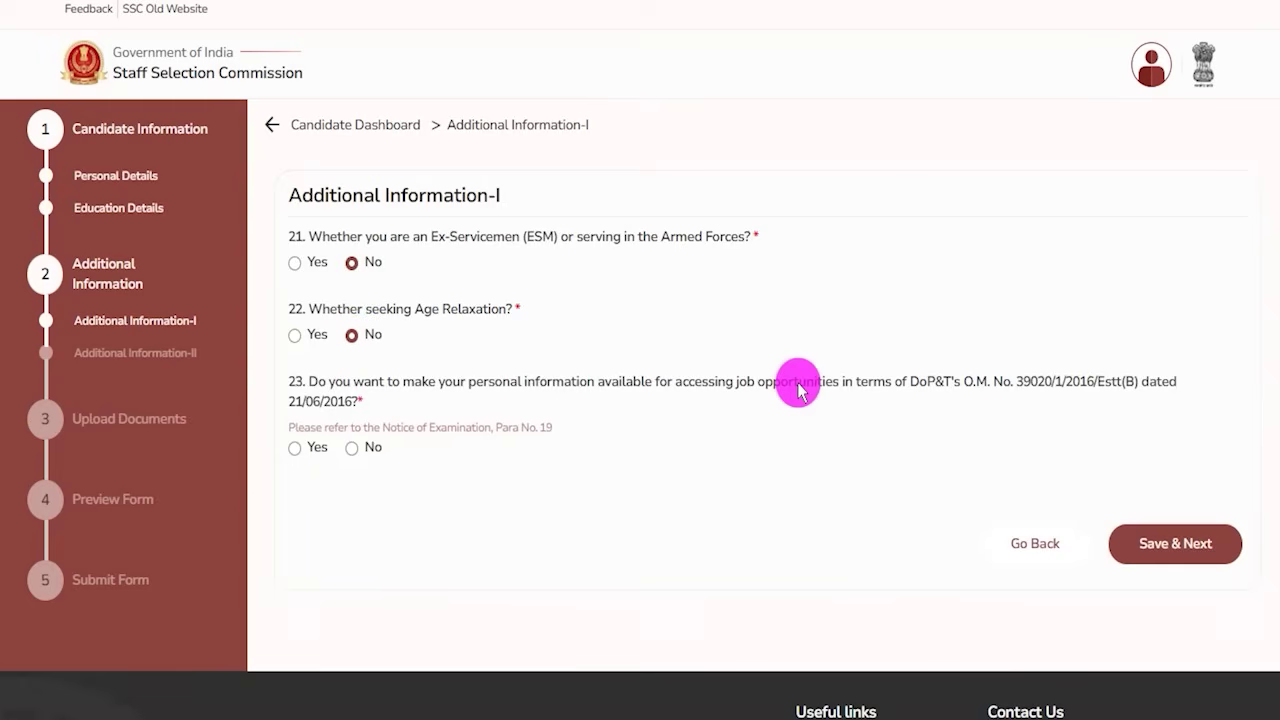
Answer Yes to making personal information available for job opportunities, and save the page to continue to Additional Information-II
drag(403, 382, 868, 383)
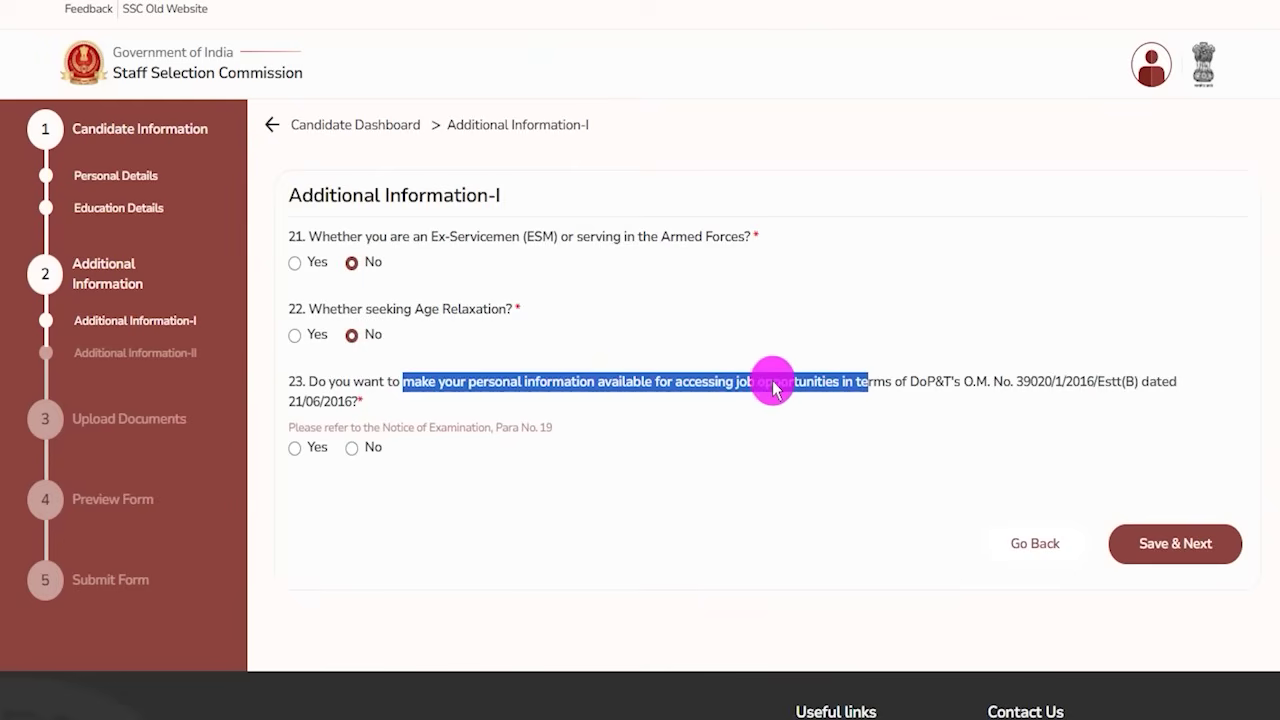
click(296, 447)
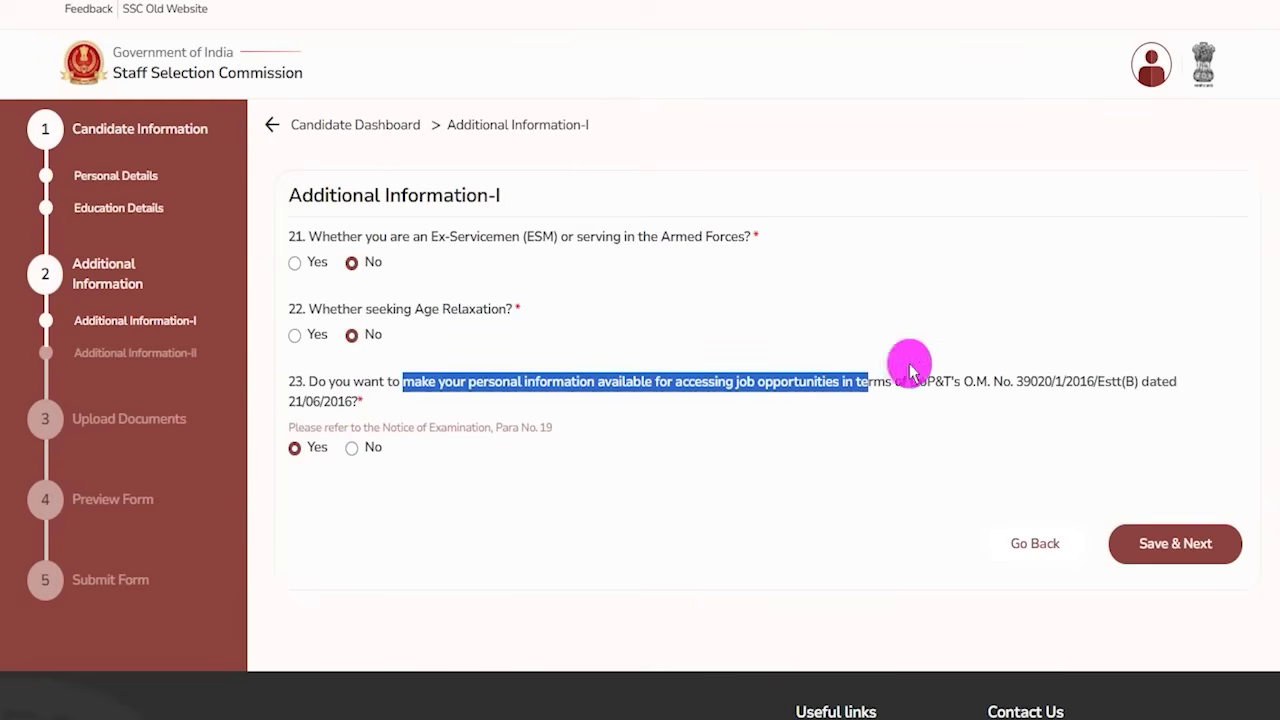
drag(1235, 298, 1183, 522)
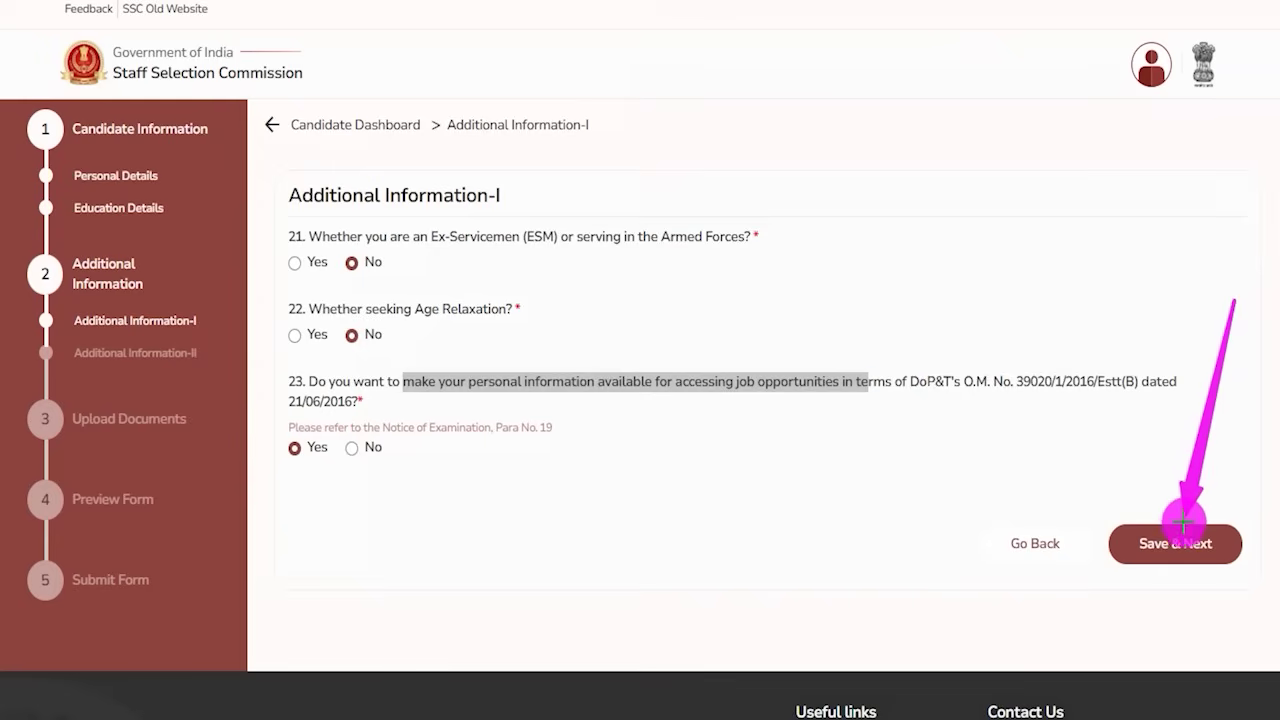
click(1180, 530)
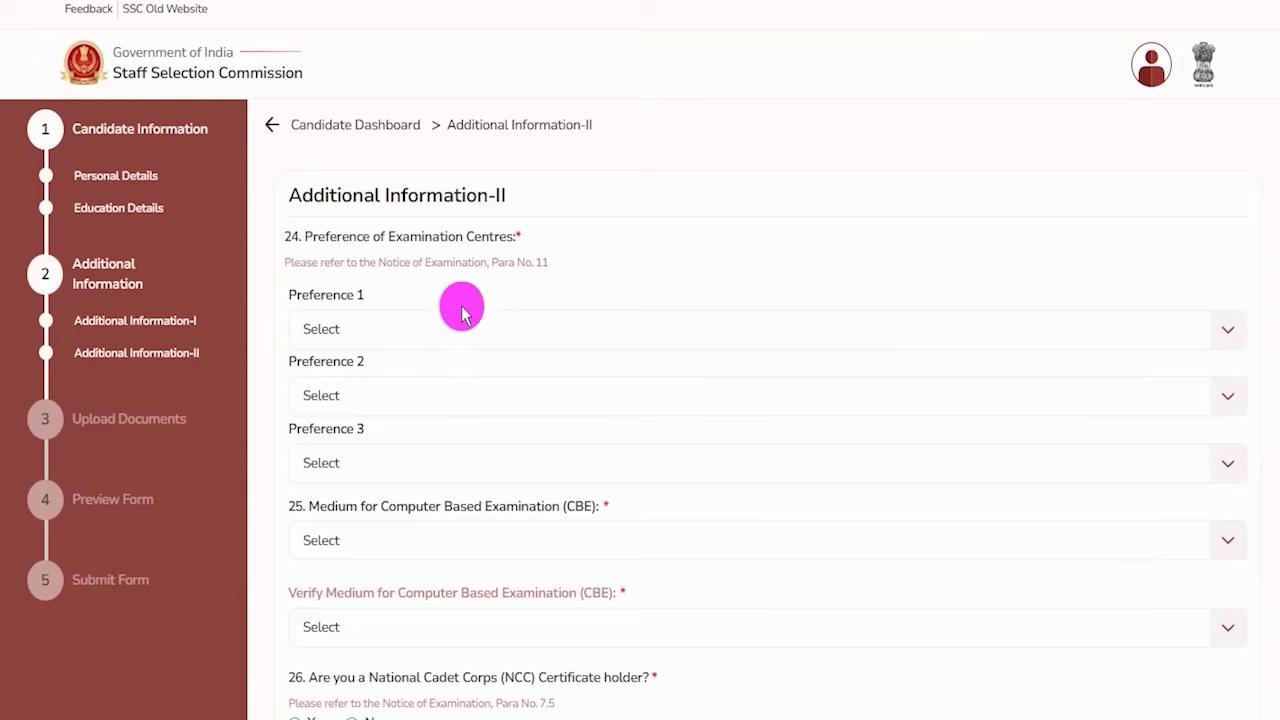
Set the examination centre preferences to CR-Bareilly (3005), CR-Gorakhpur (3007) and CR-Bhagalpur (3201), in that order
drag(324, 195, 460, 193)
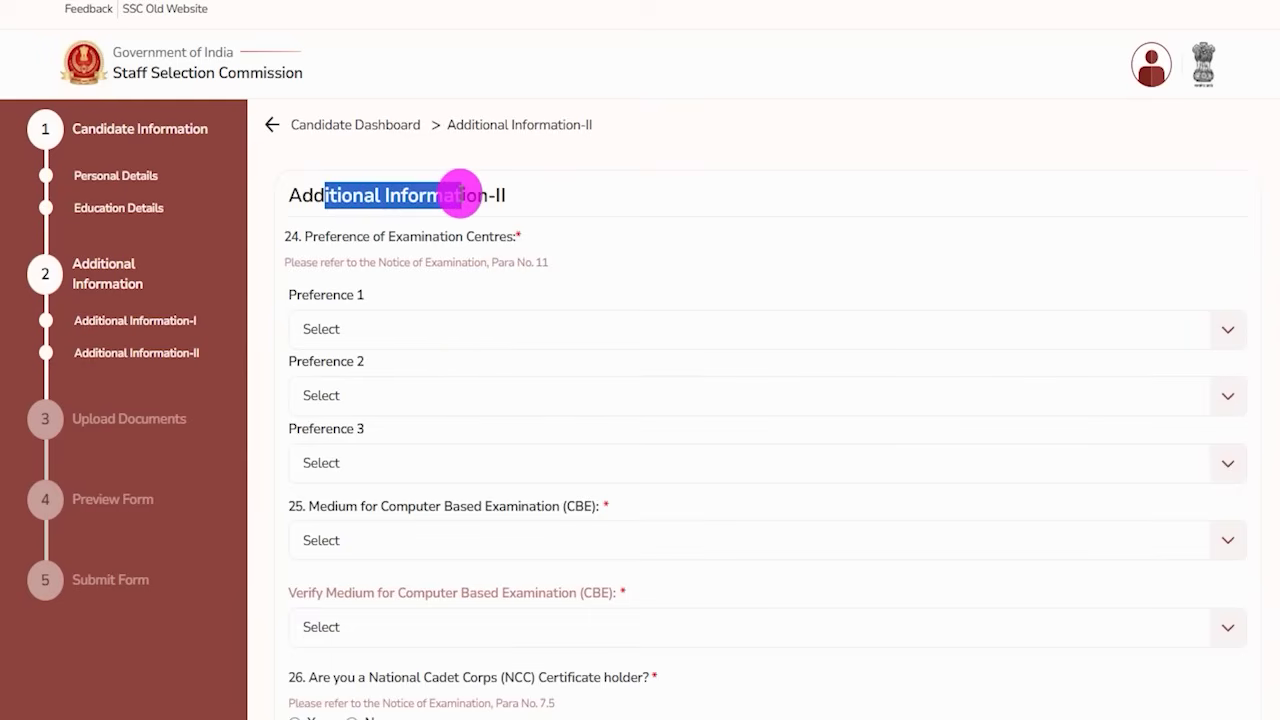
drag(341, 237, 481, 237)
click(383, 330)
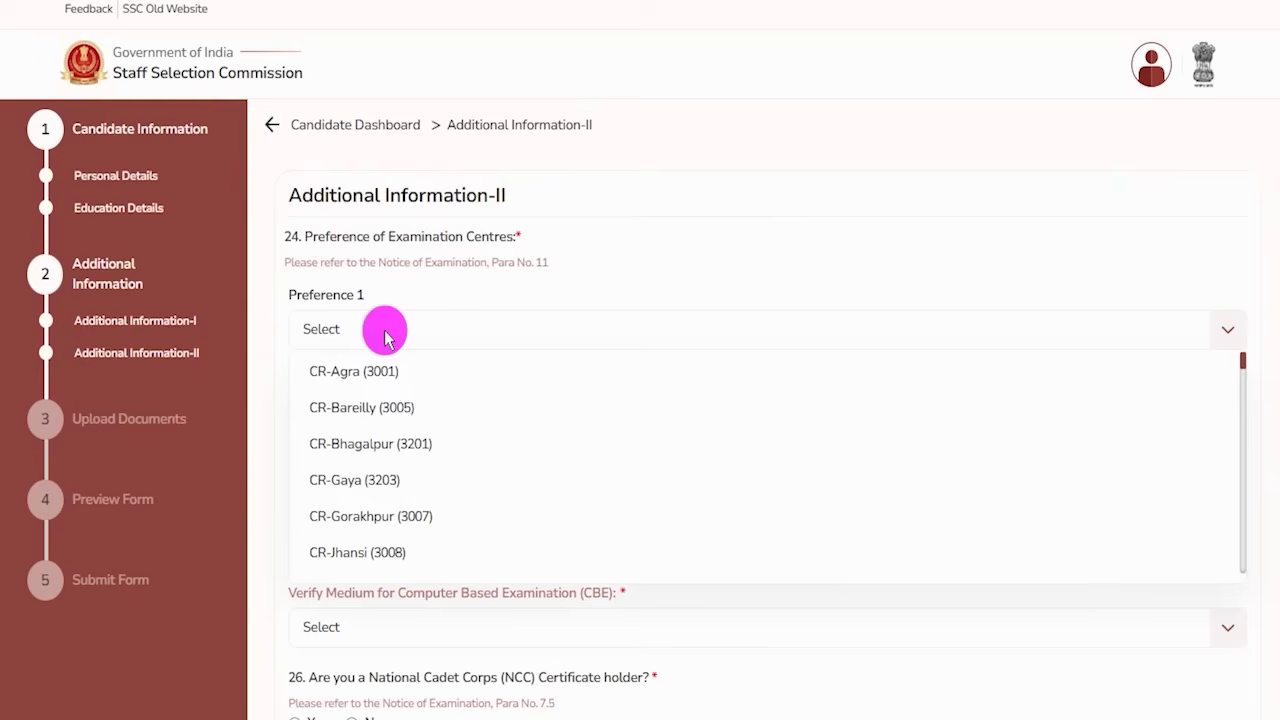
click(372, 410)
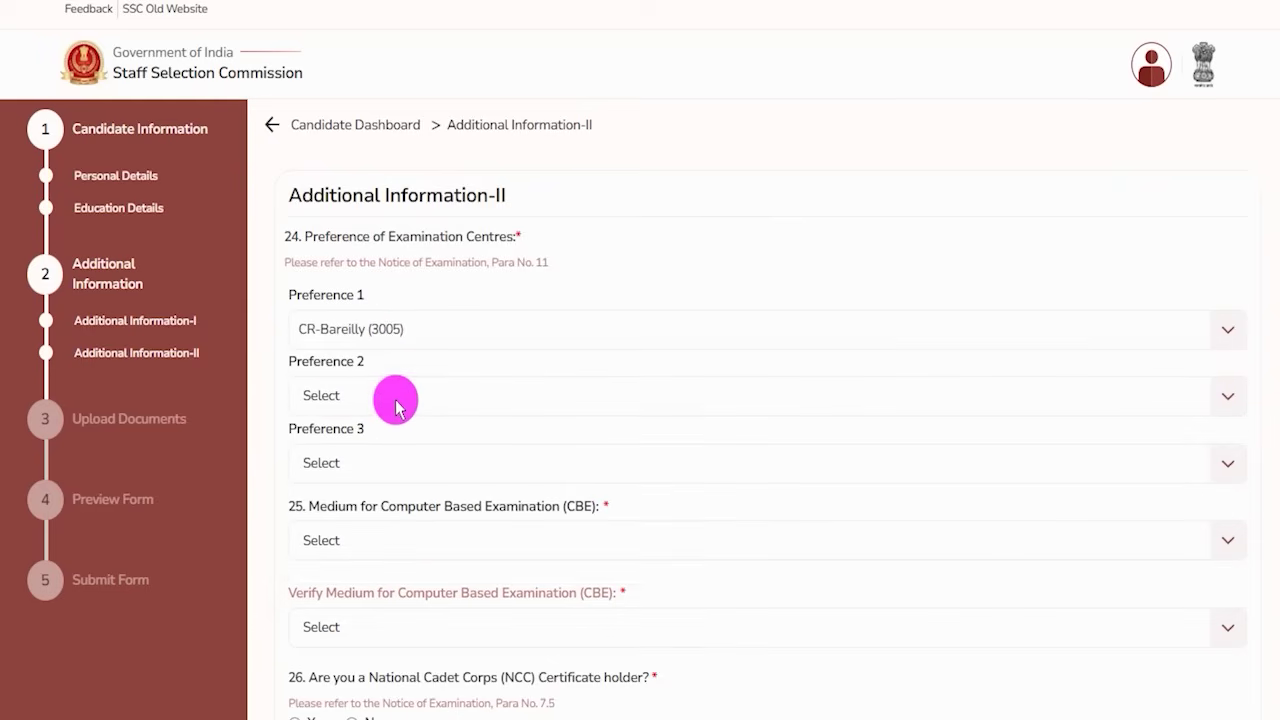
click(397, 404)
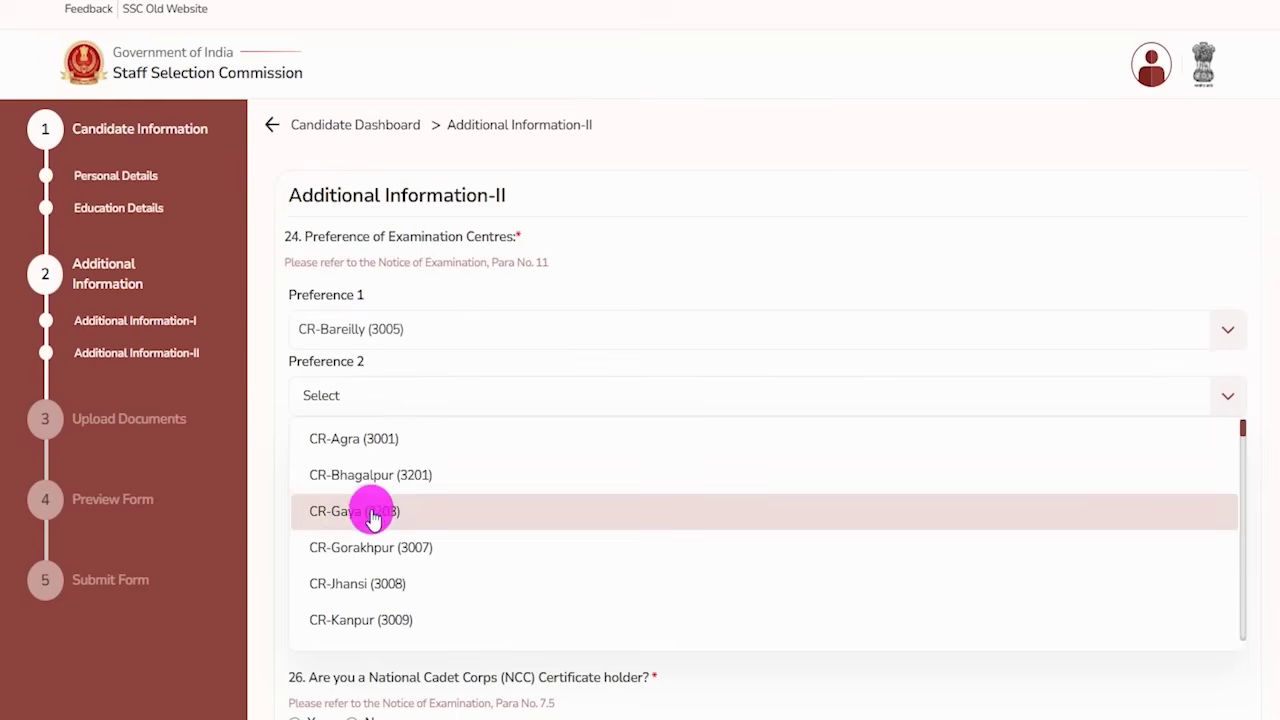
click(372, 546)
click(366, 550)
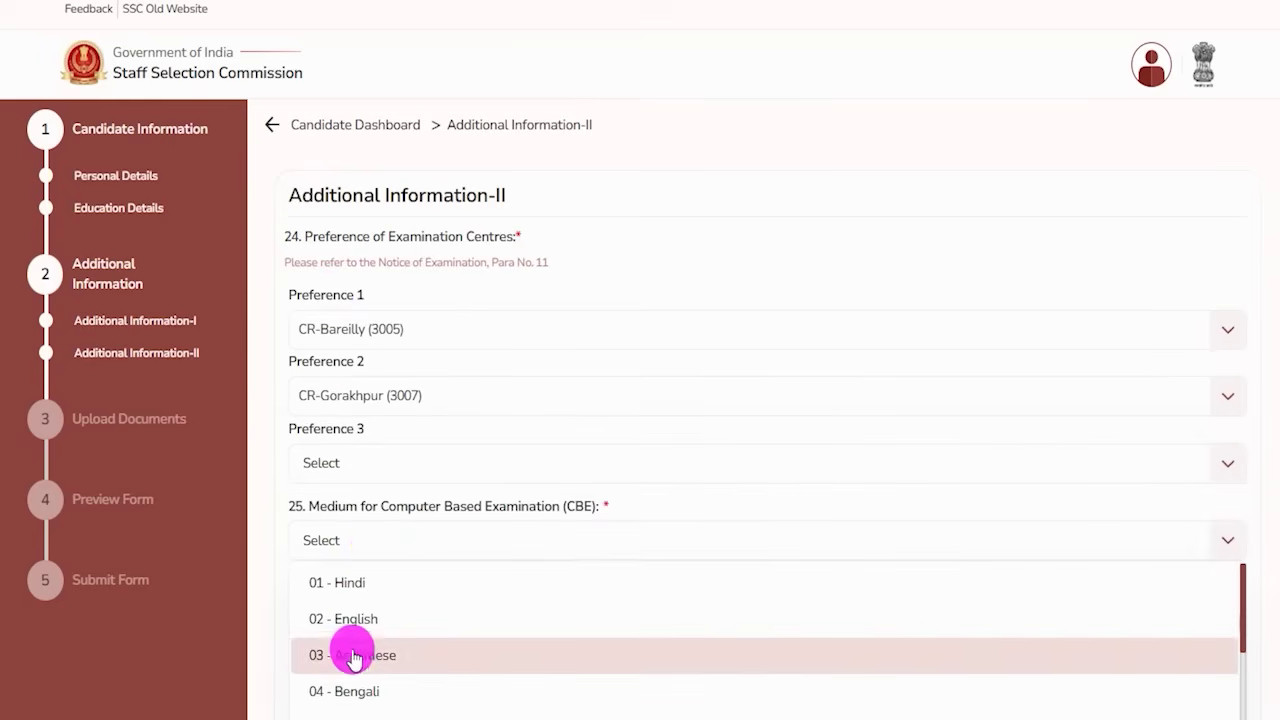
click(355, 465)
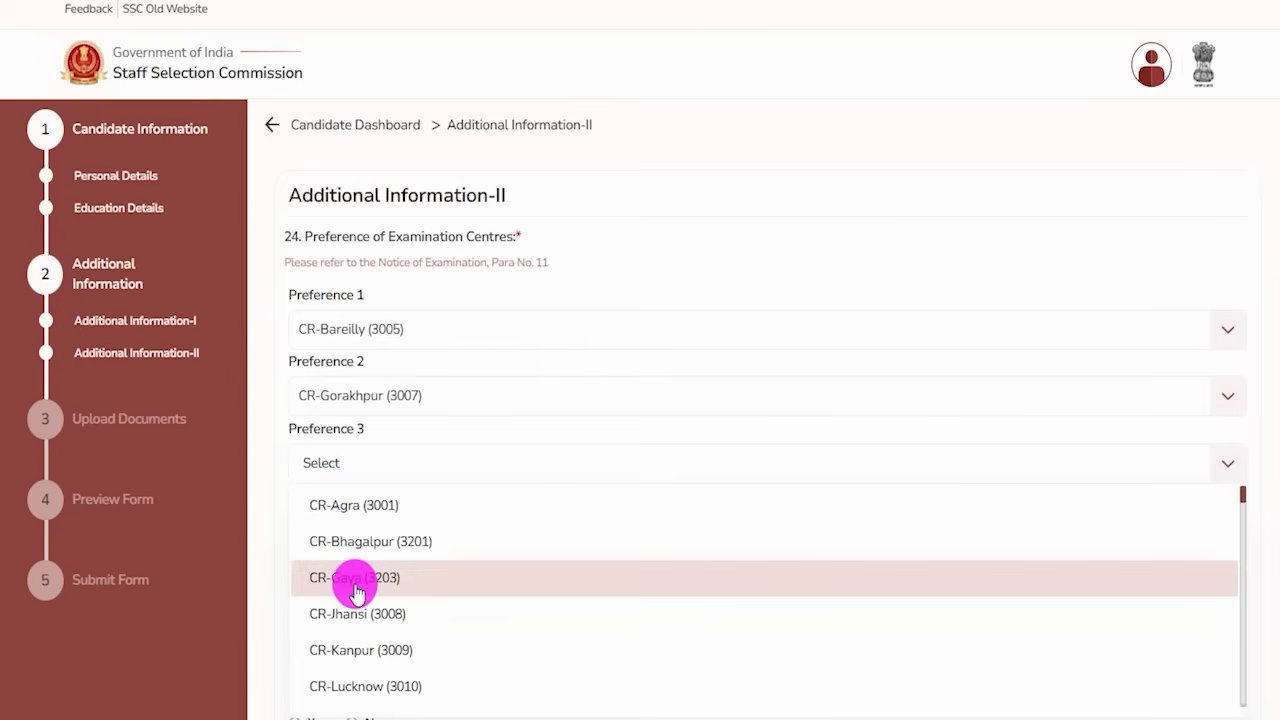
click(367, 543)
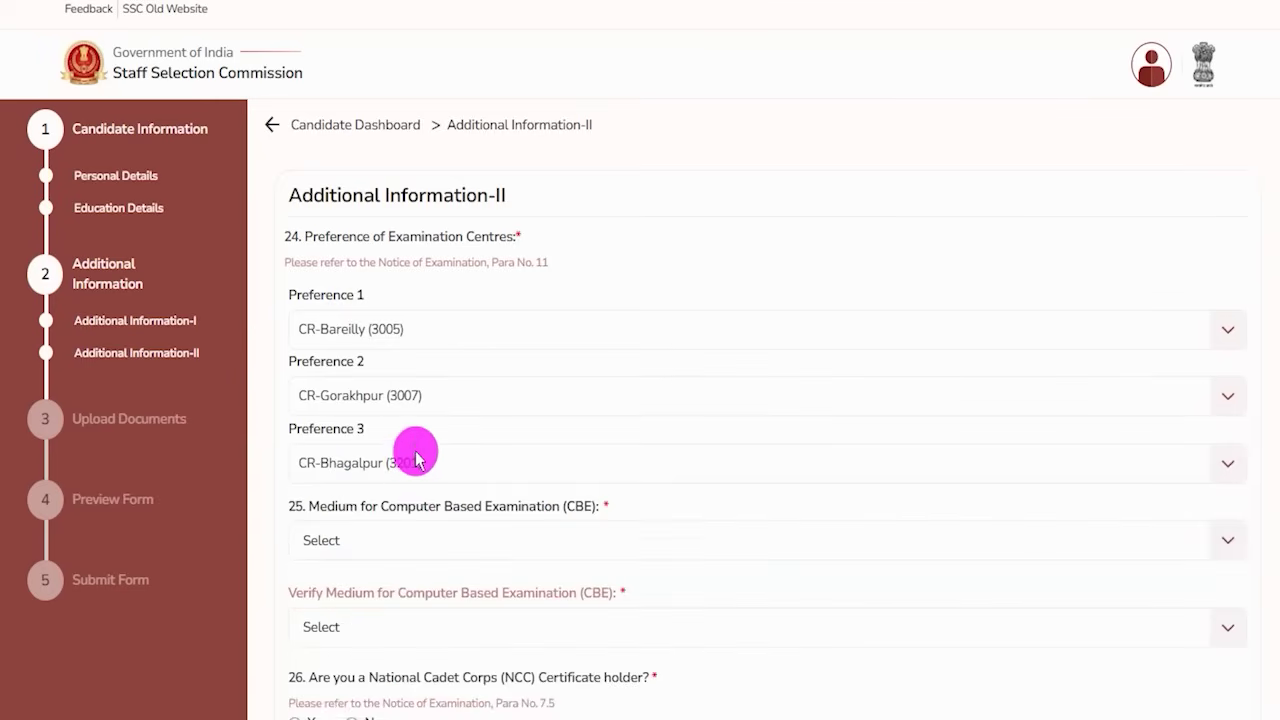
Choose 01 - Hindi as the medium for the Computer Based Examination and in its verification field
scroll(420, 440, down, 2)
drag(386, 300, 498, 305)
click(418, 348)
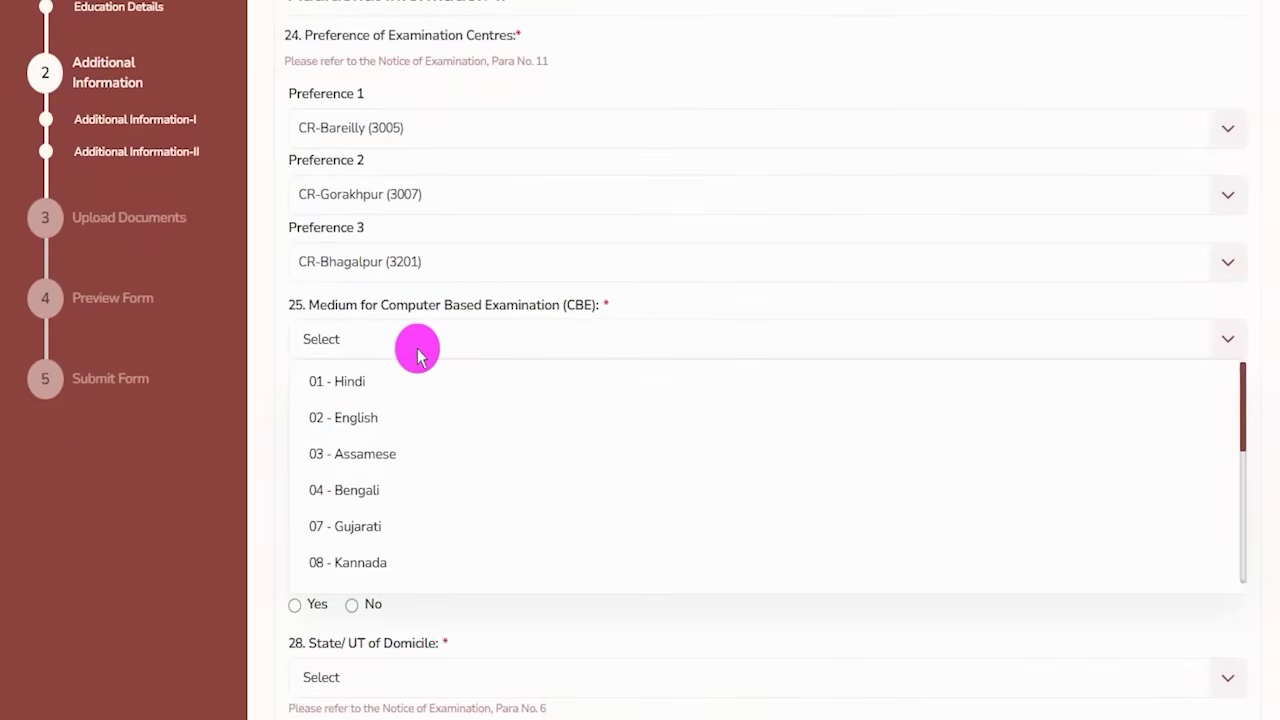
click(364, 382)
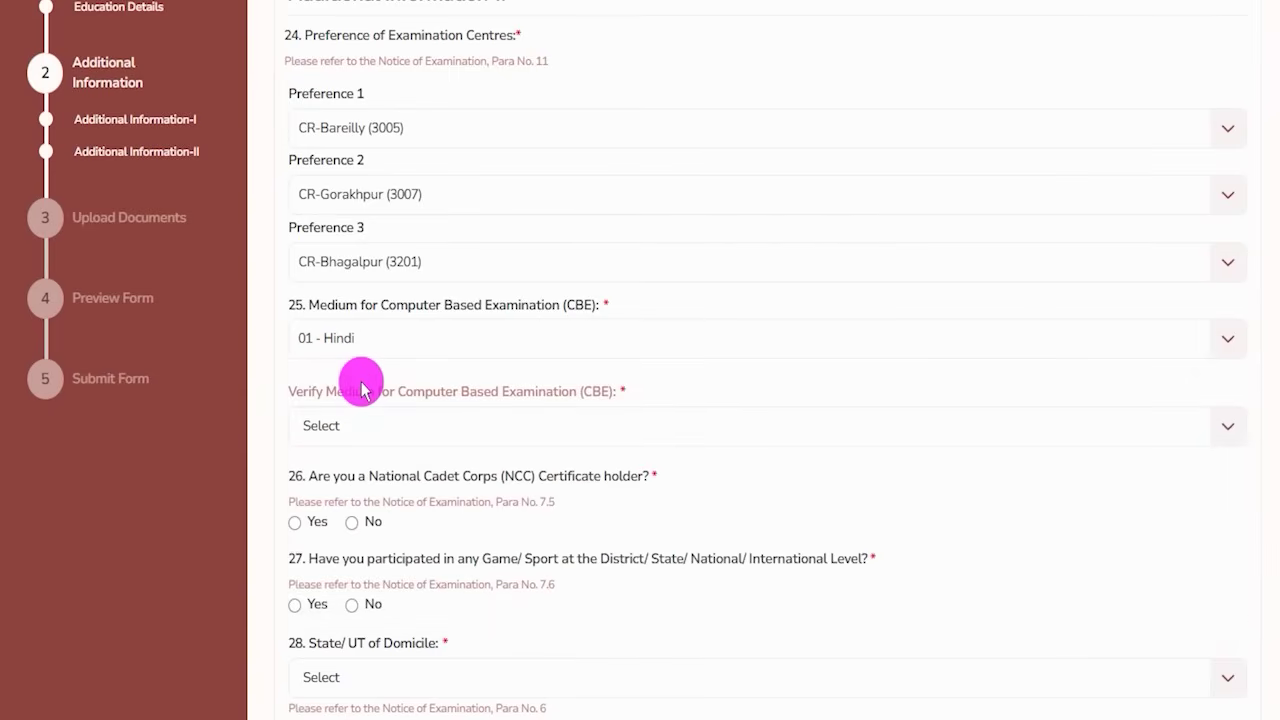
click(367, 428)
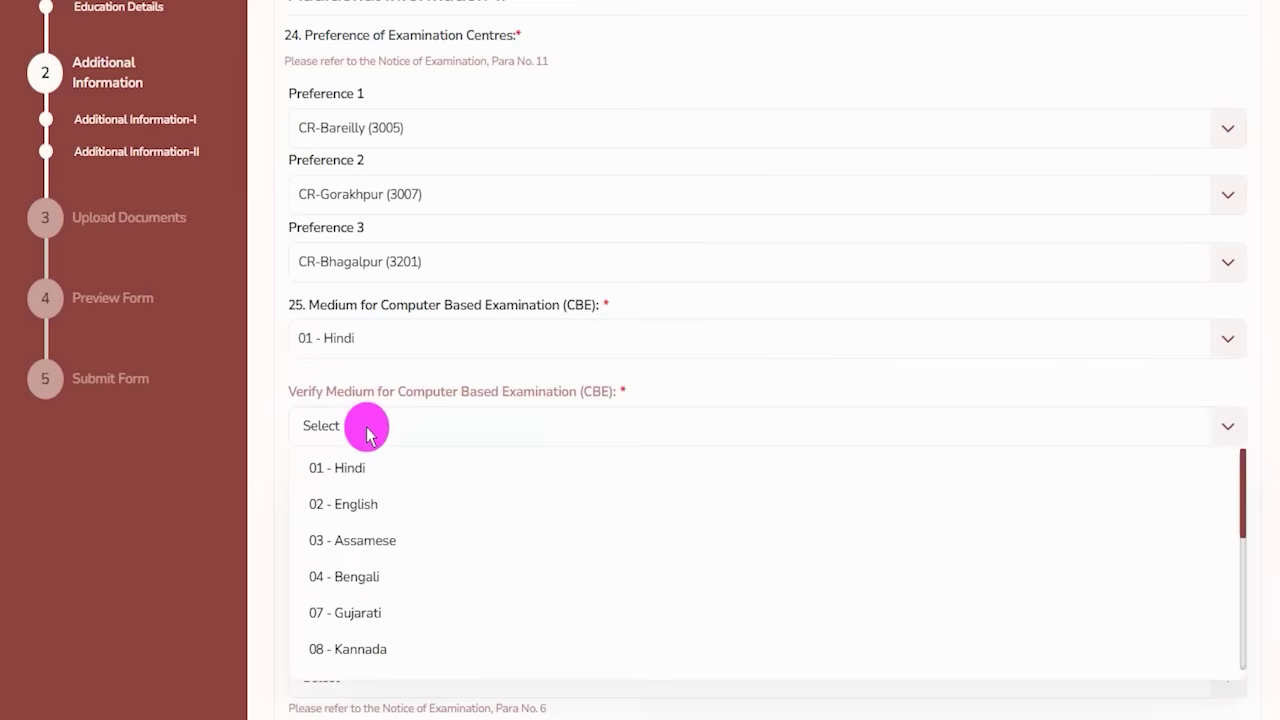
click(352, 466)
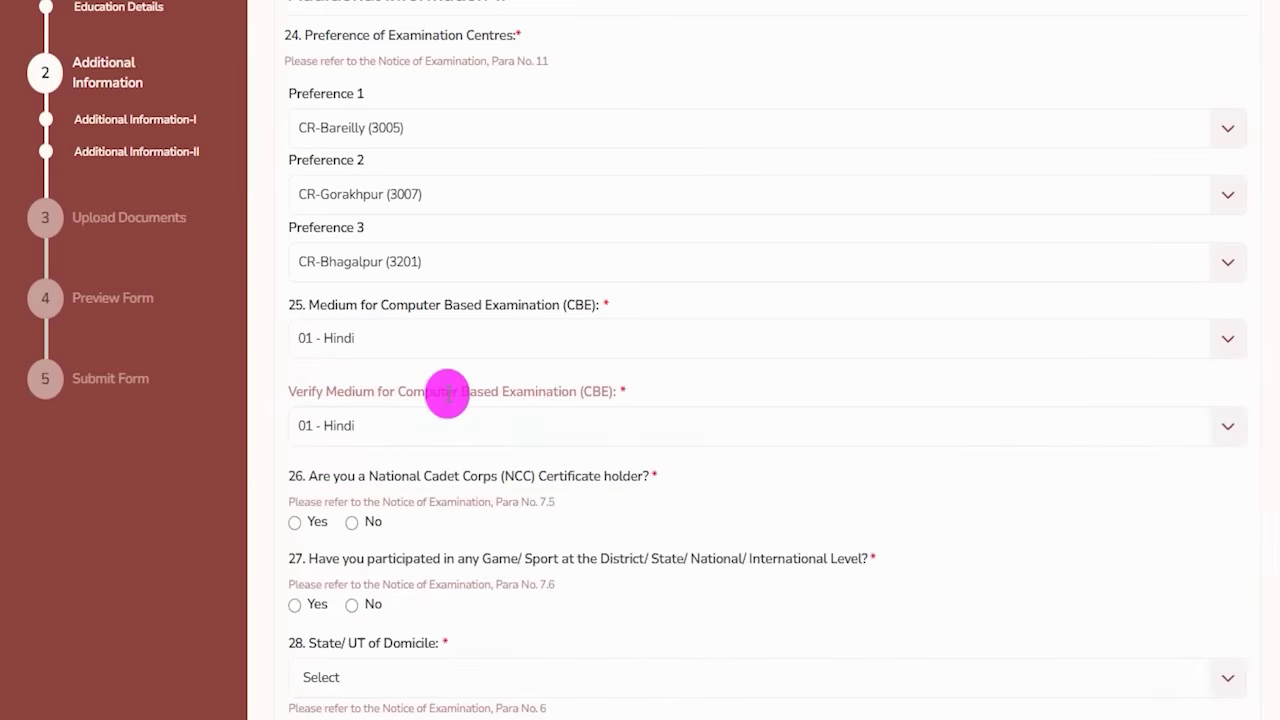
View the NCC certificate types offered for certificate holders, and answer No to holding an NCC certificate
scroll(440, 392, down, 2)
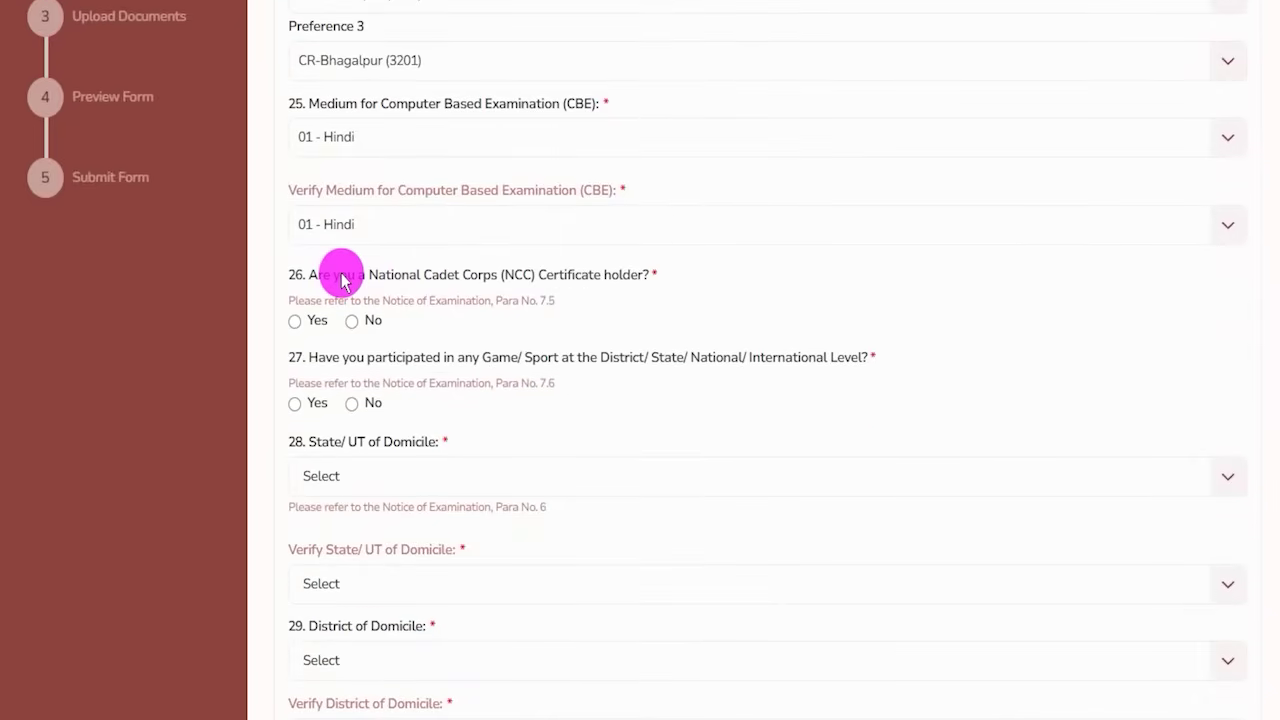
drag(340, 276, 490, 276)
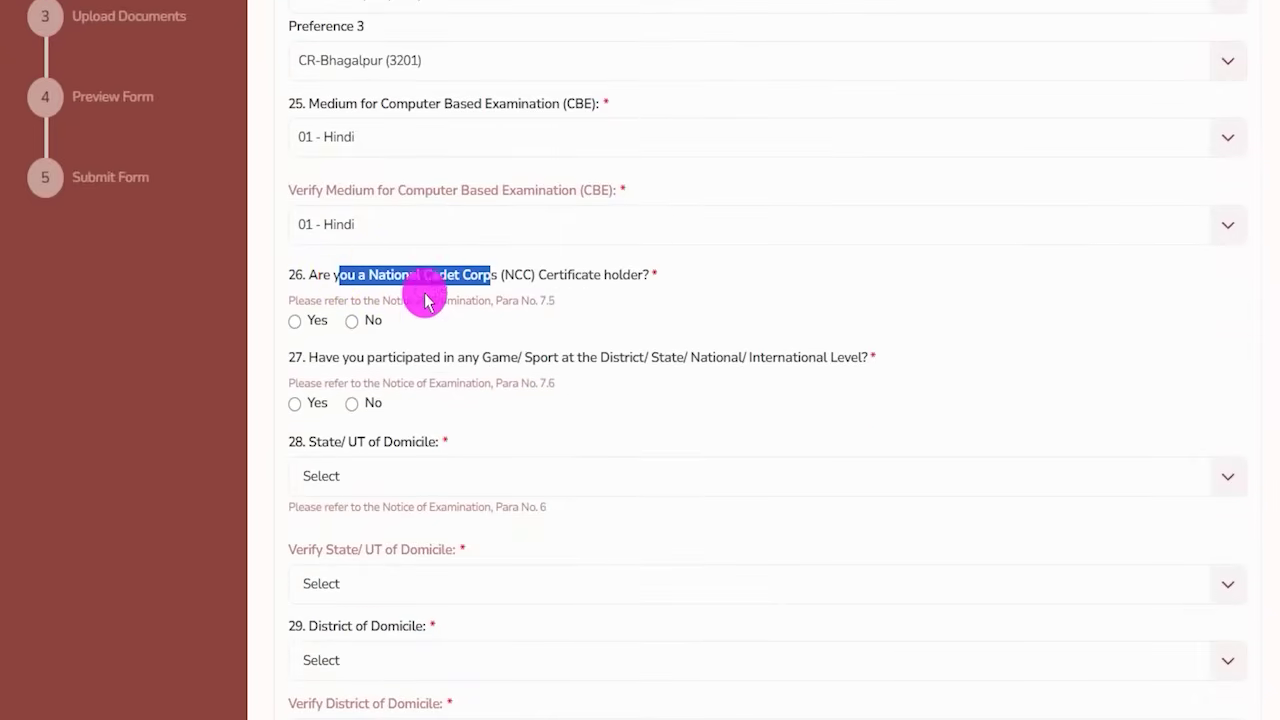
click(295, 321)
click(330, 394)
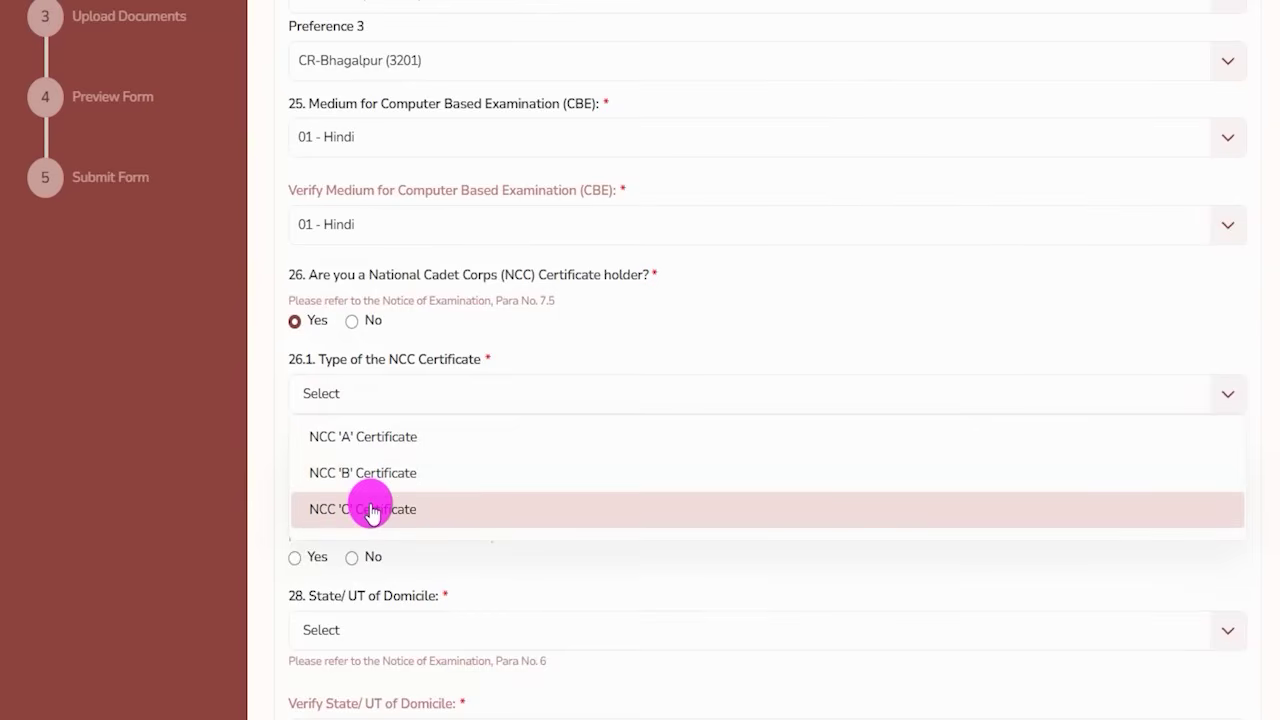
click(352, 321)
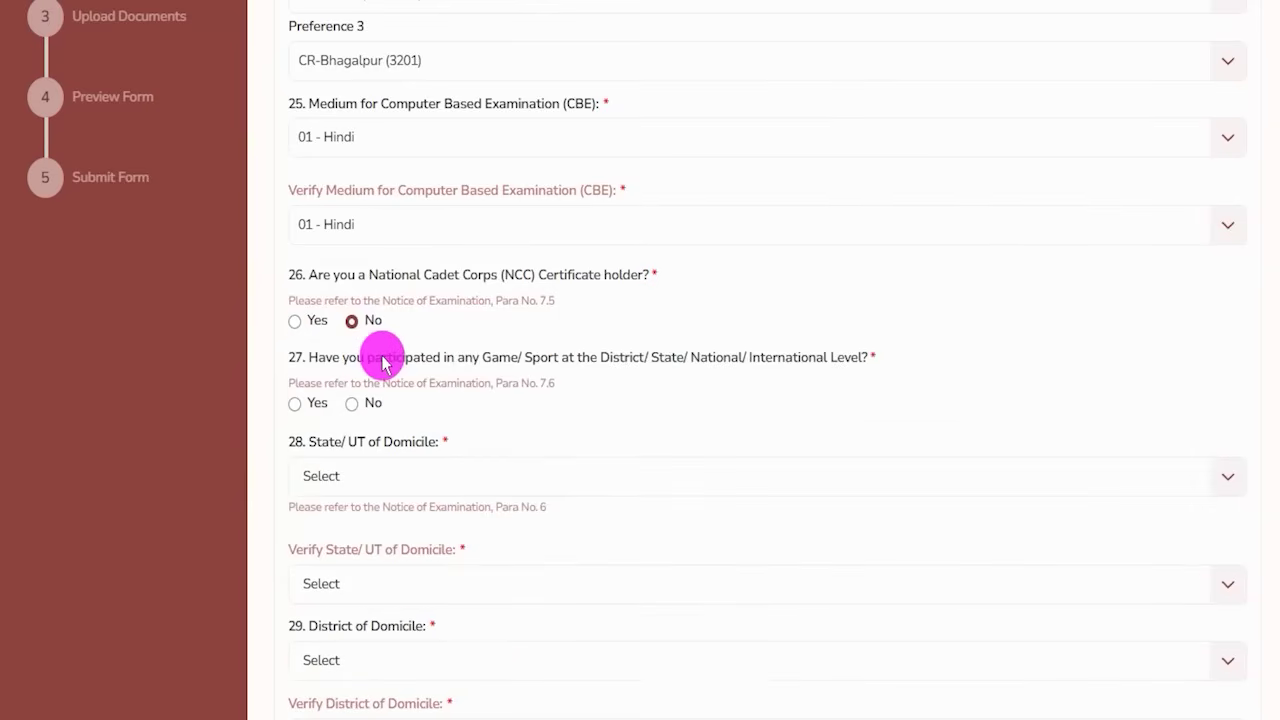
Answer Yes to participating in a game or sport, with Athletics as the sport and National Level as the level of participation
drag(358, 362, 726, 368)
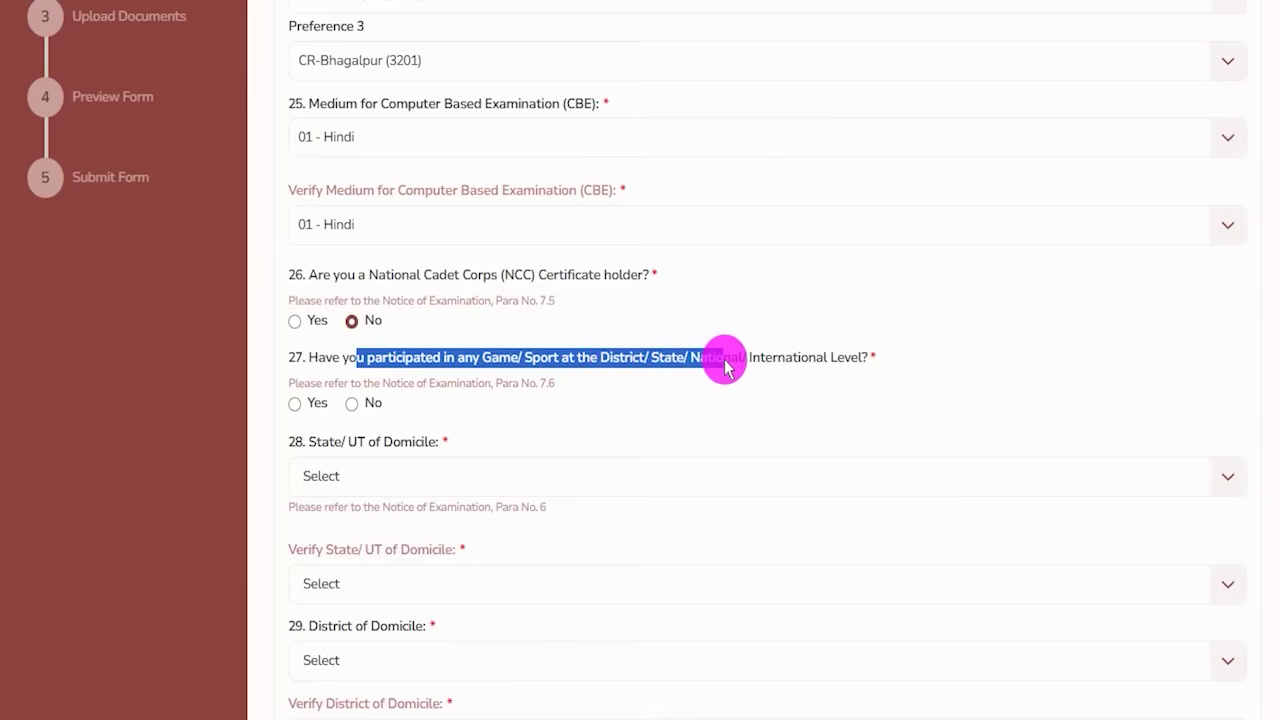
click(296, 405)
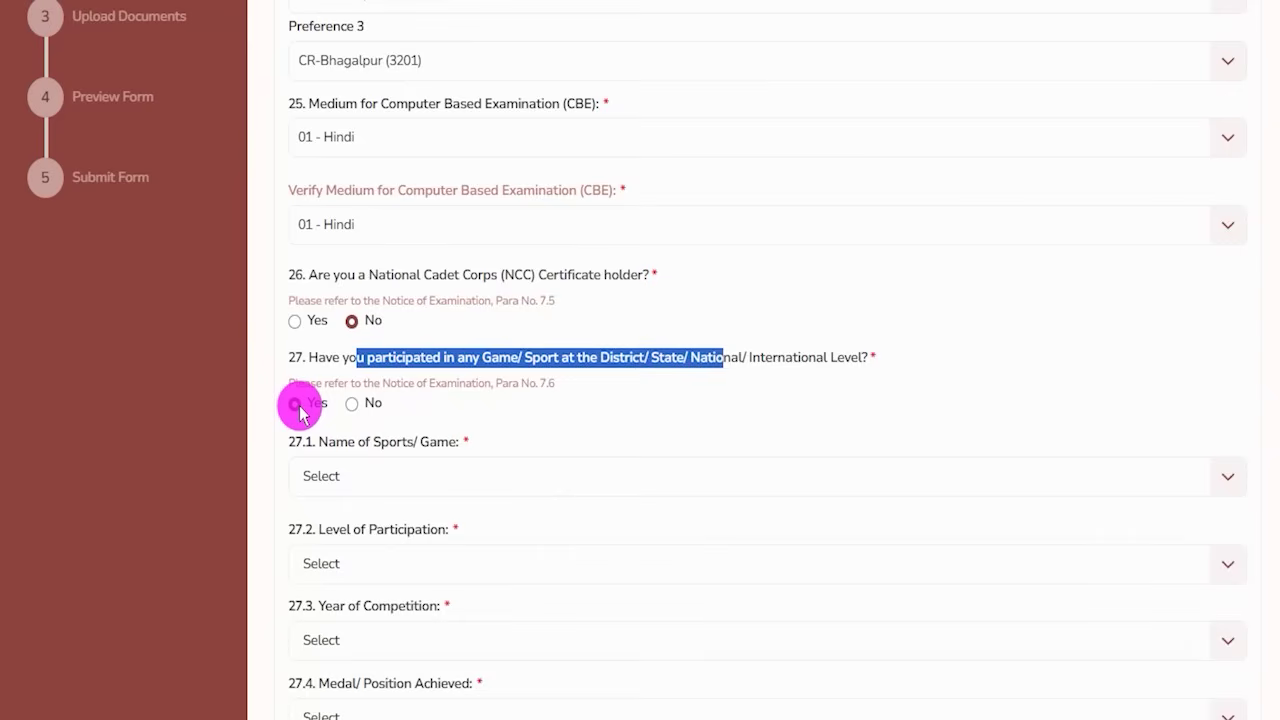
click(363, 477)
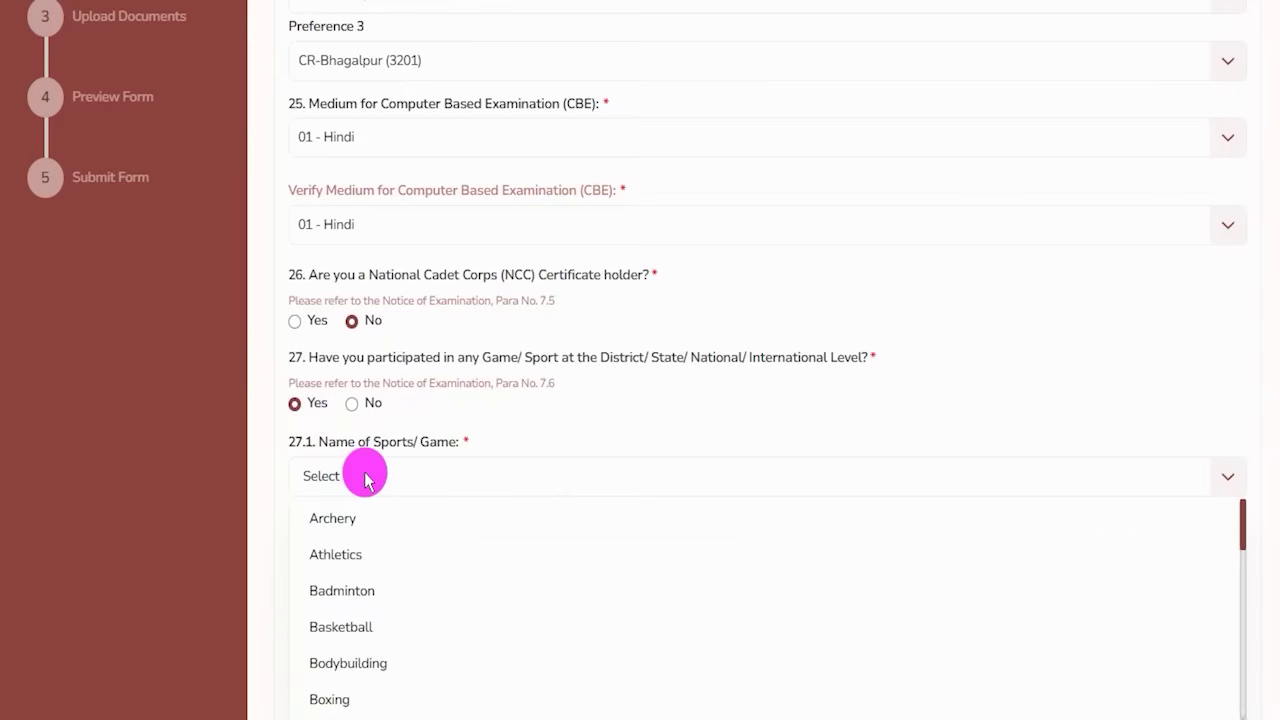
click(345, 552)
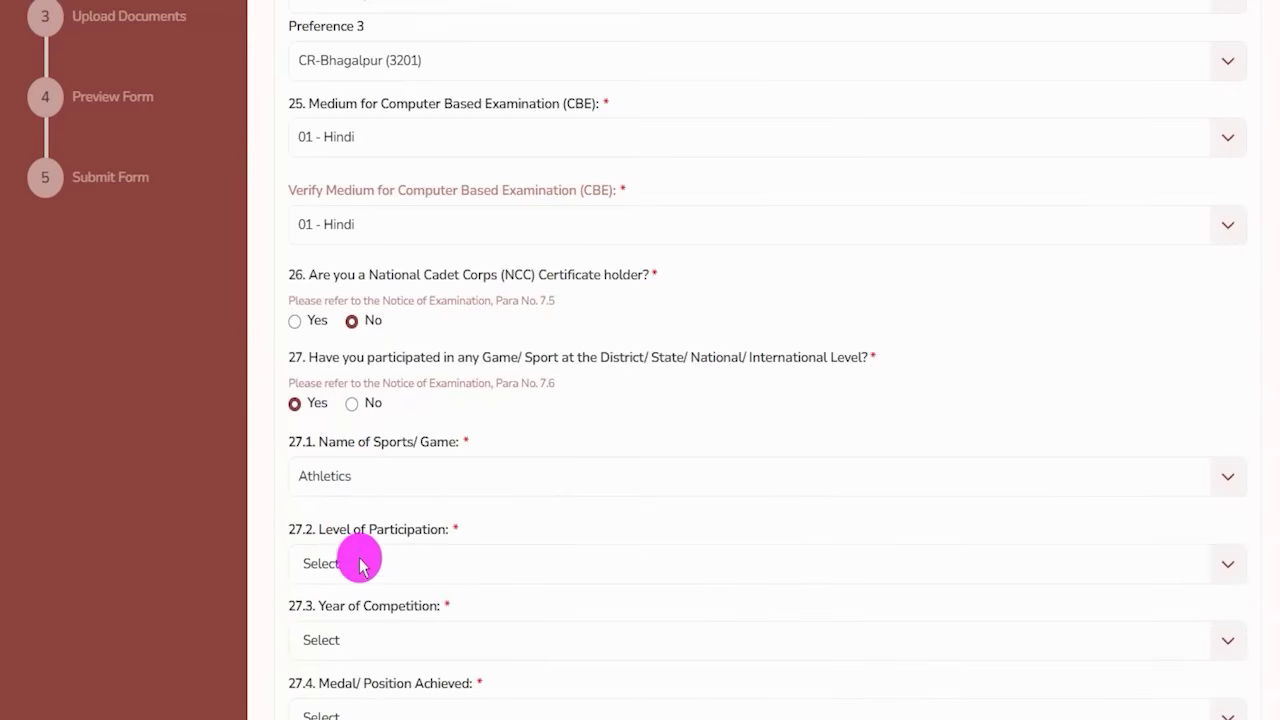
click(369, 566)
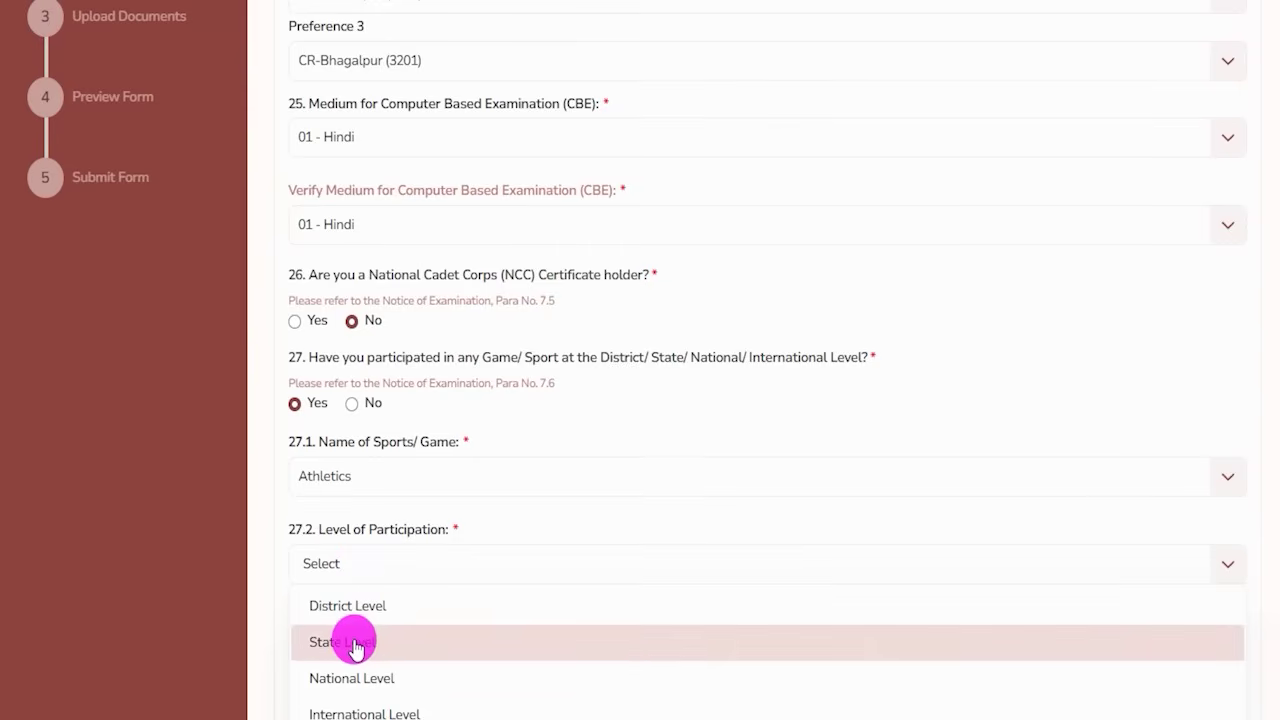
click(368, 682)
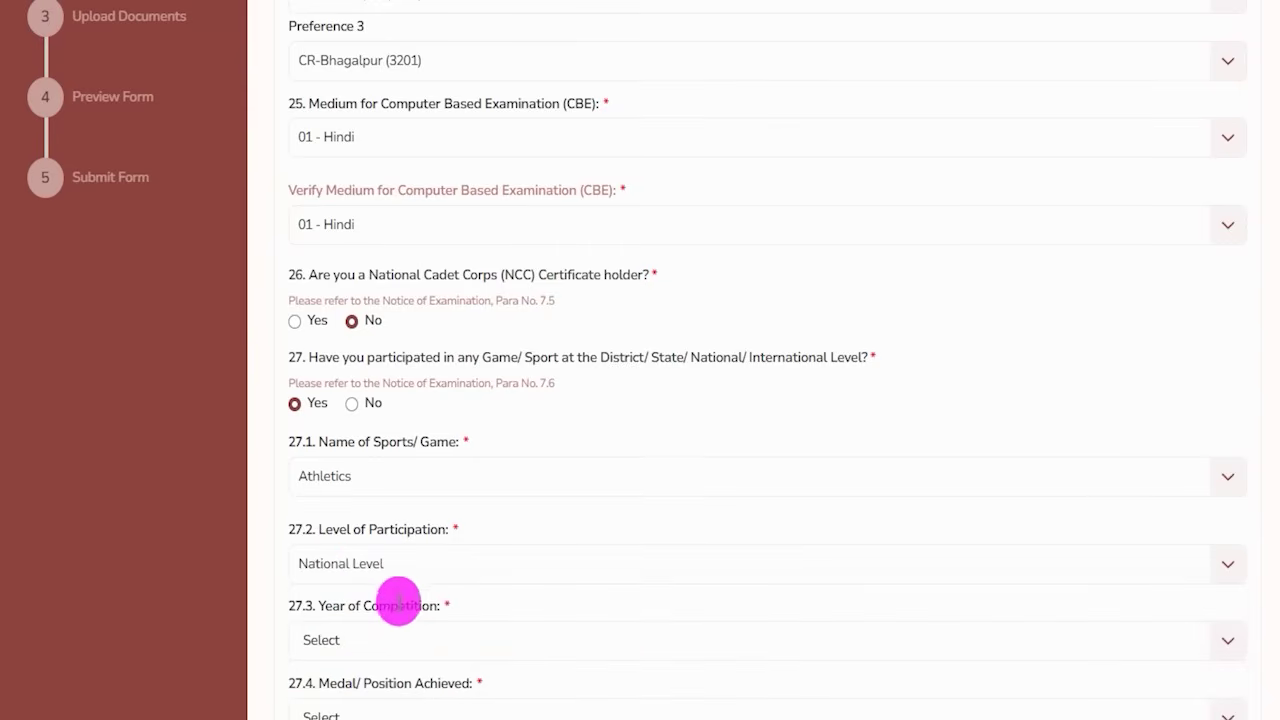
View the medal or position options for the sports entry, and change the game or sport participation answer to No
scroll(423, 565, down, 2)
click(362, 438)
click(362, 438)
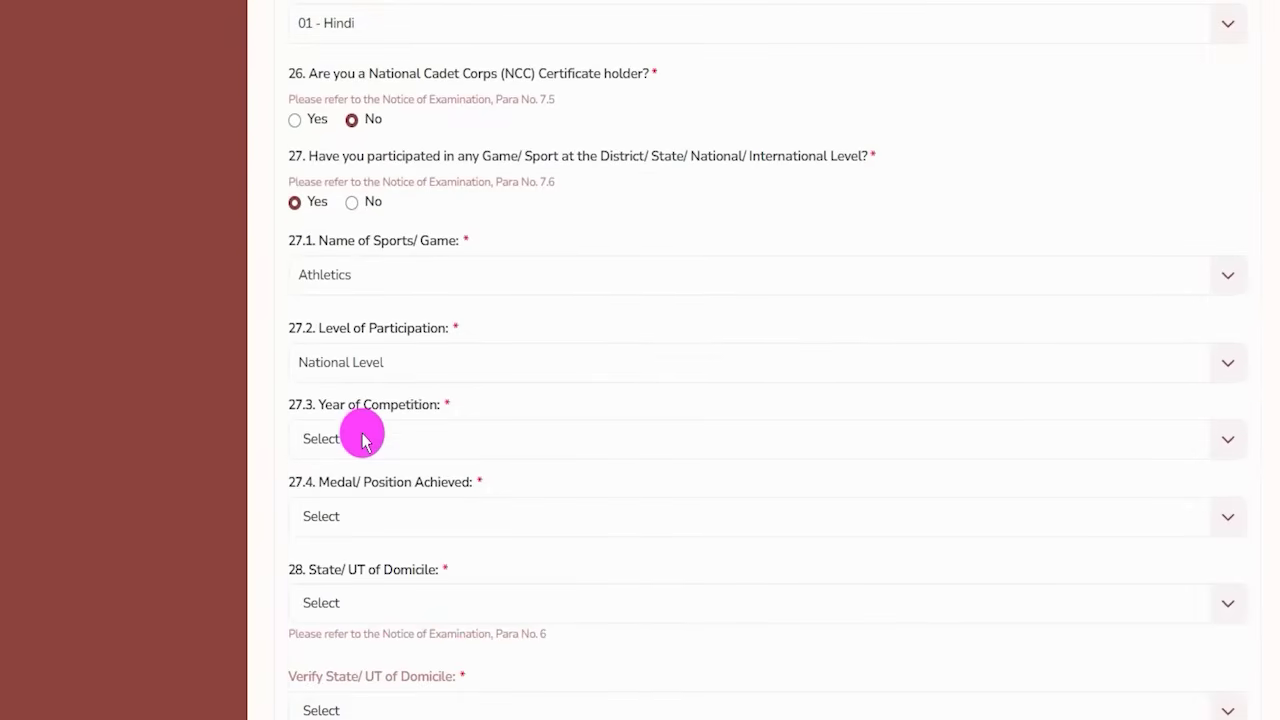
click(364, 526)
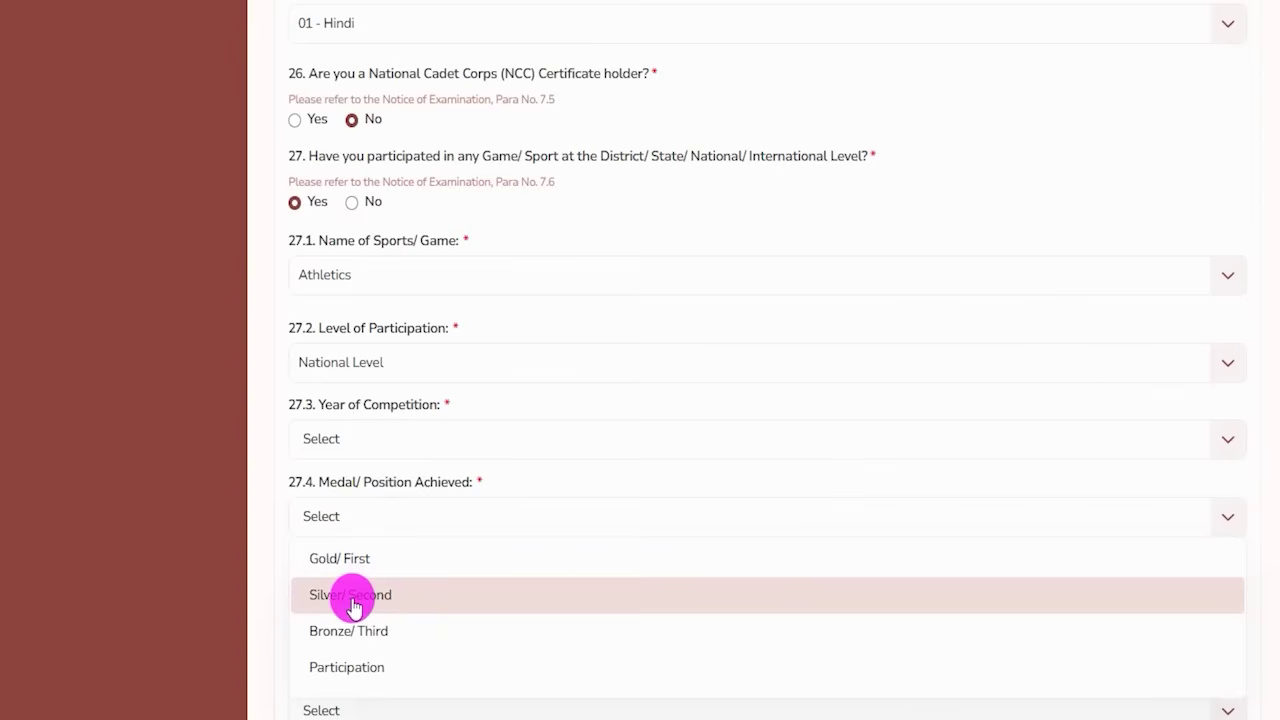
click(355, 520)
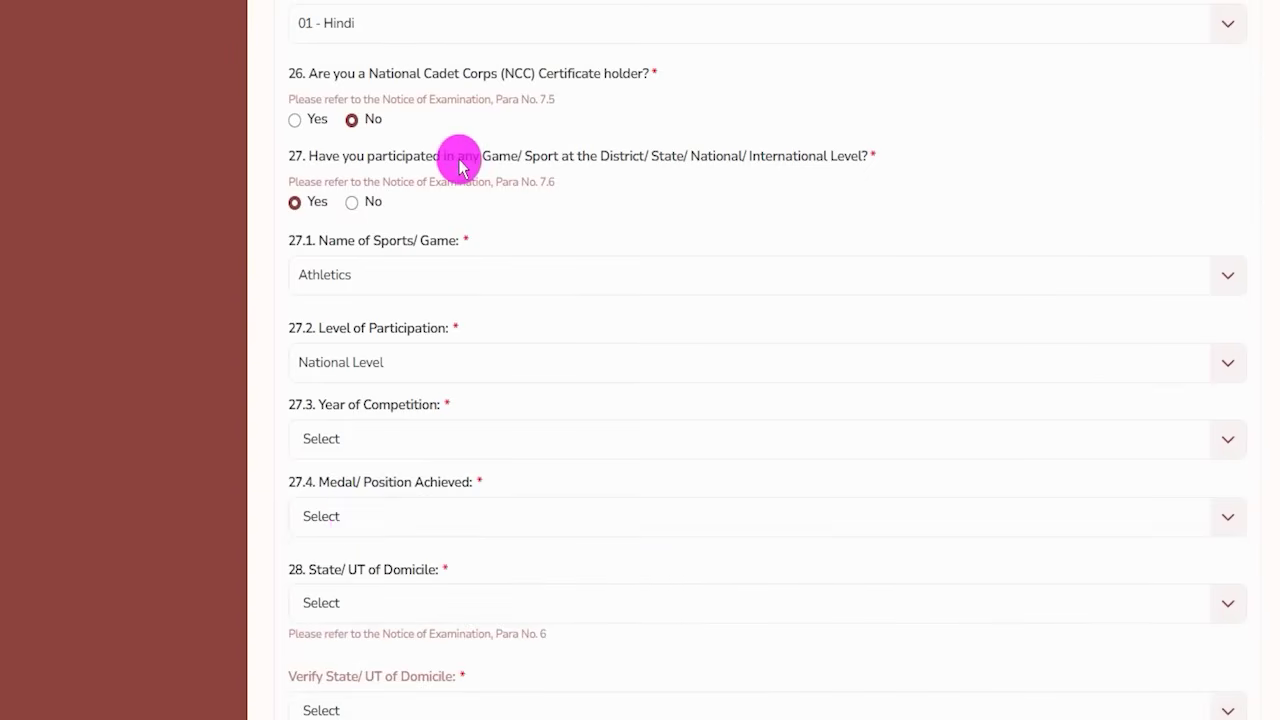
drag(440, 156, 665, 158)
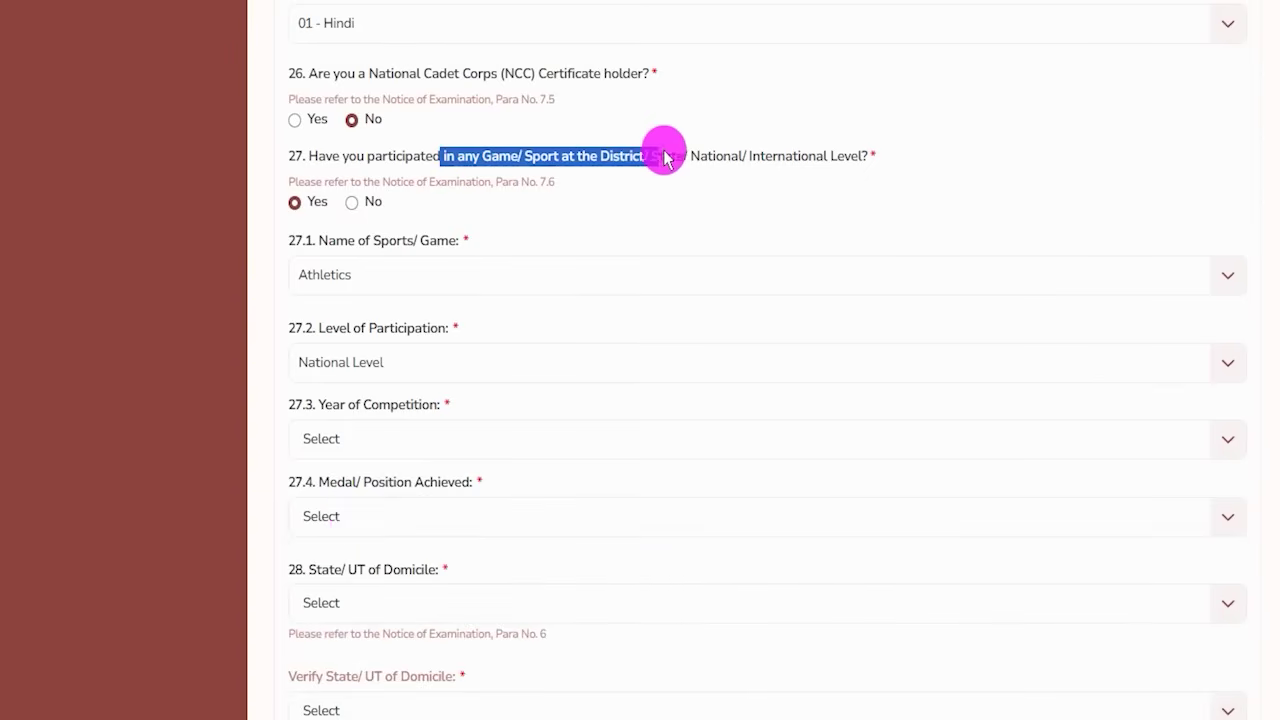
click(351, 203)
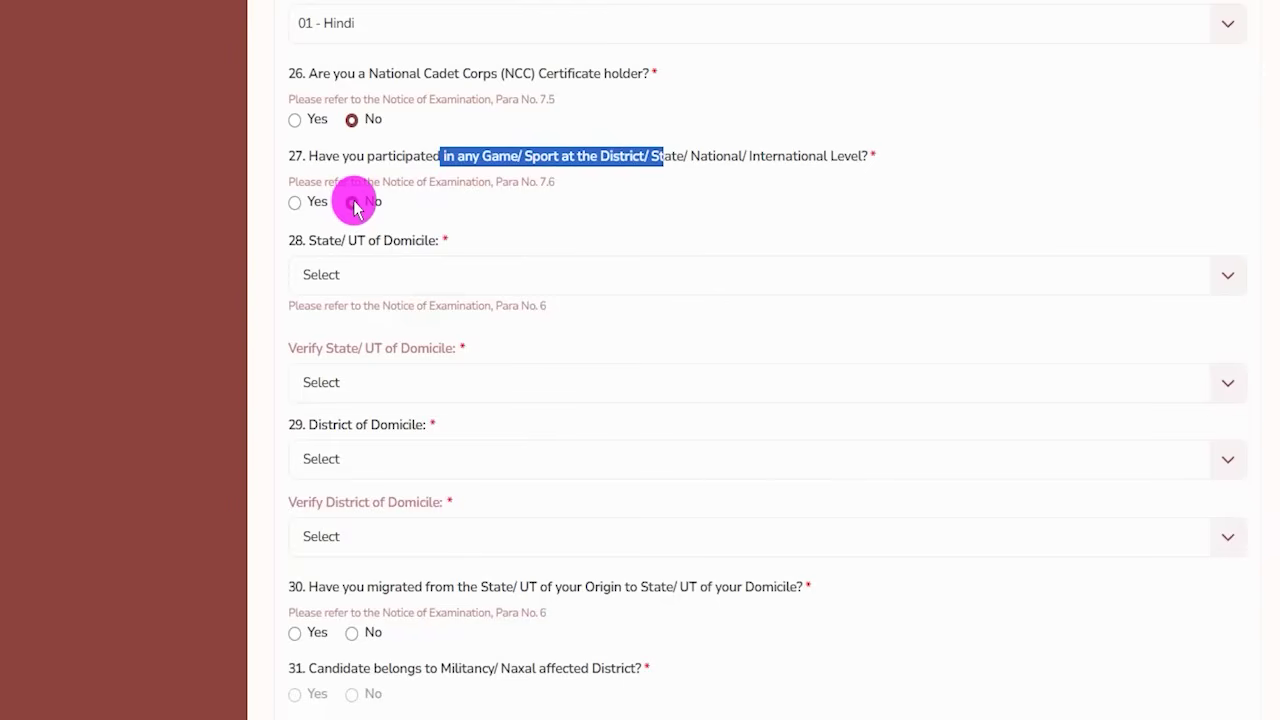
Choose Uttar Pradesh as the State/UT of Domicile and in its verification field
click(357, 274)
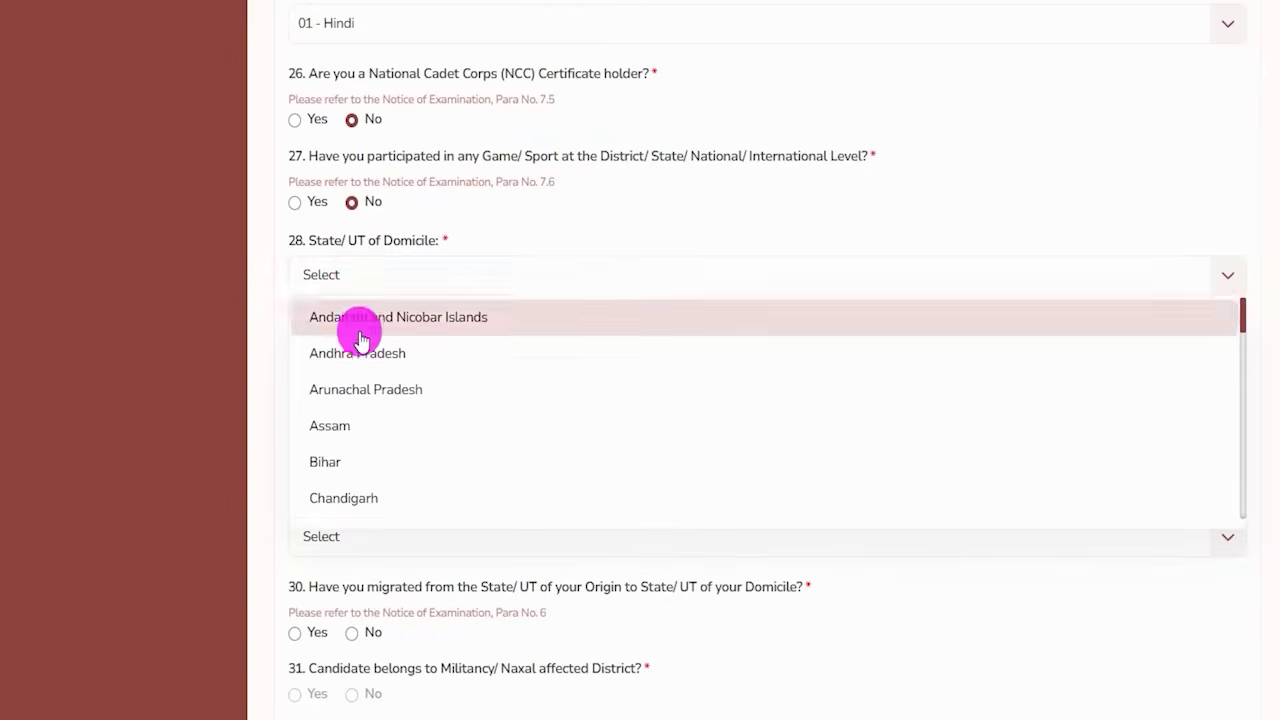
scroll(358, 430, down, 10)
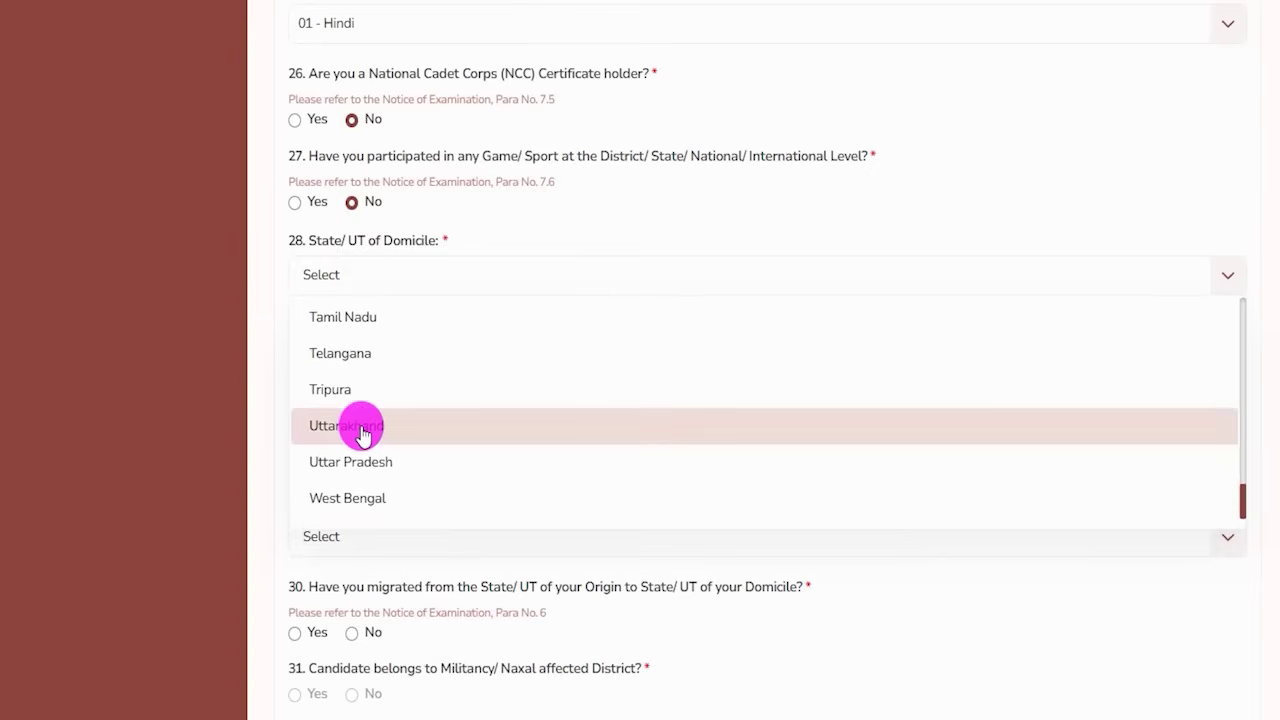
click(352, 463)
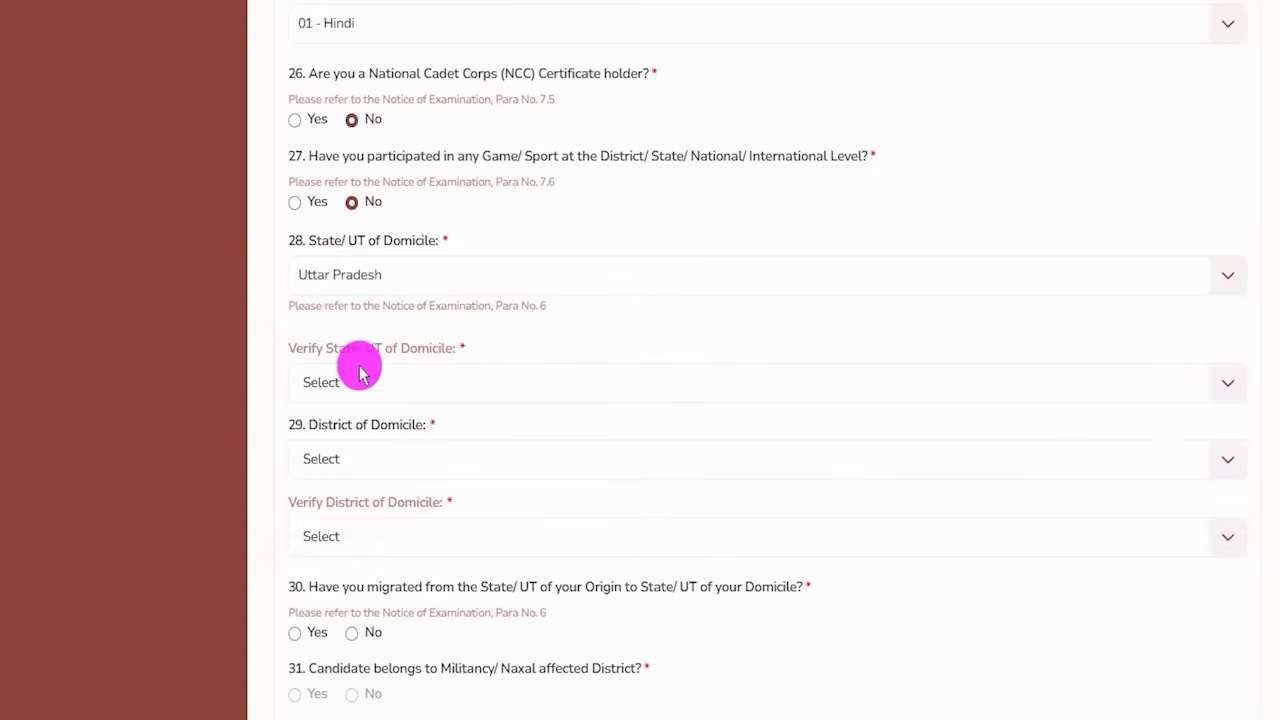
click(355, 385)
scroll(365, 500, down, 8)
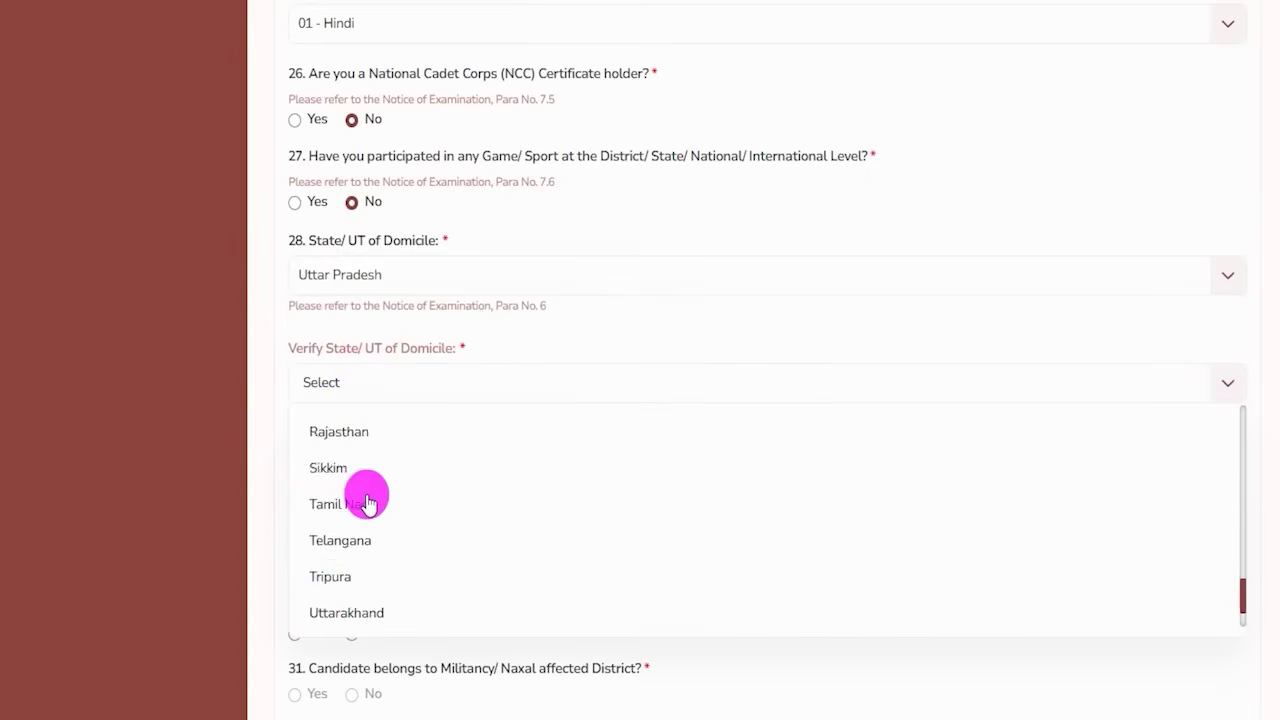
click(355, 532)
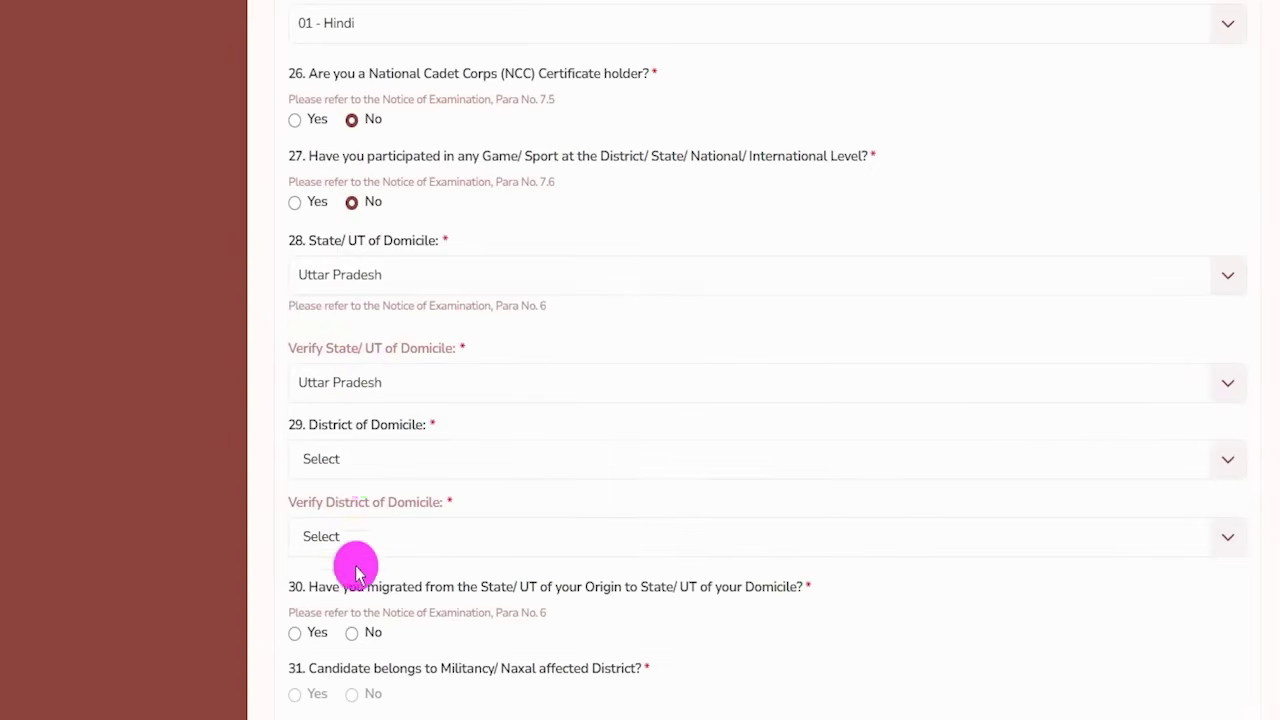
Choose Allahabad as the District of Domicile and in its verification field
click(383, 468)
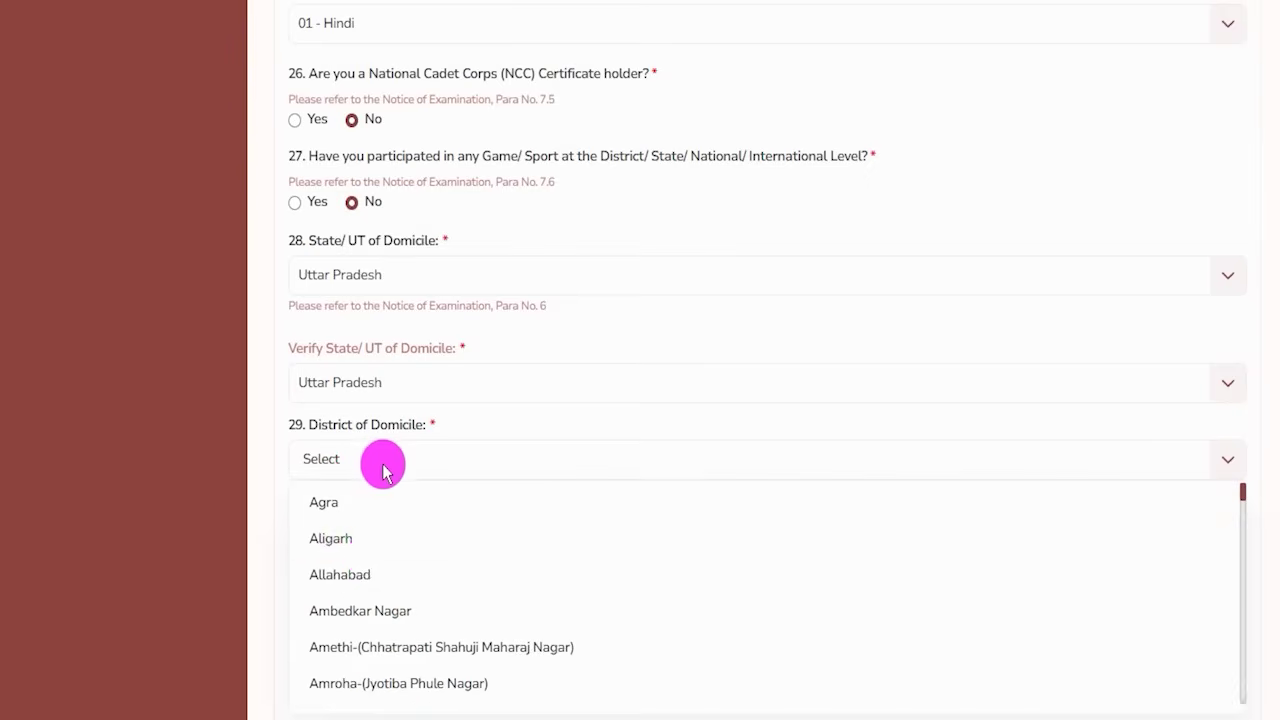
click(370, 572)
click(386, 548)
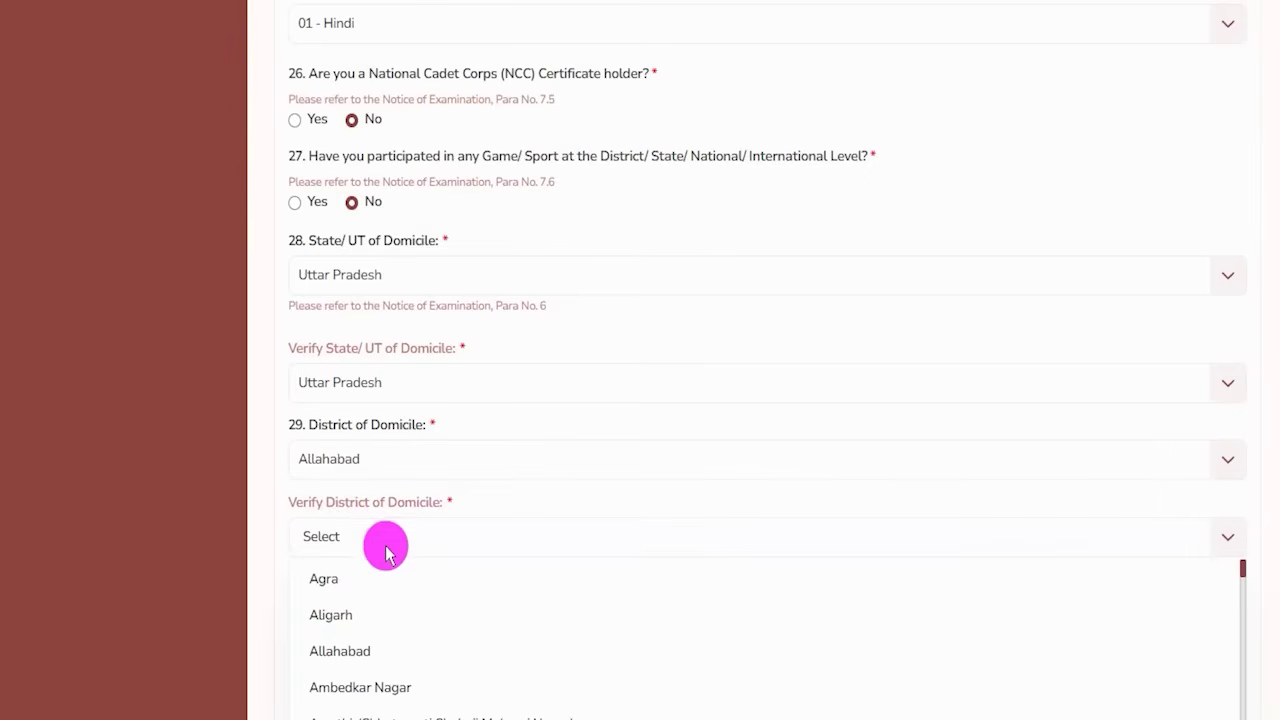
click(360, 648)
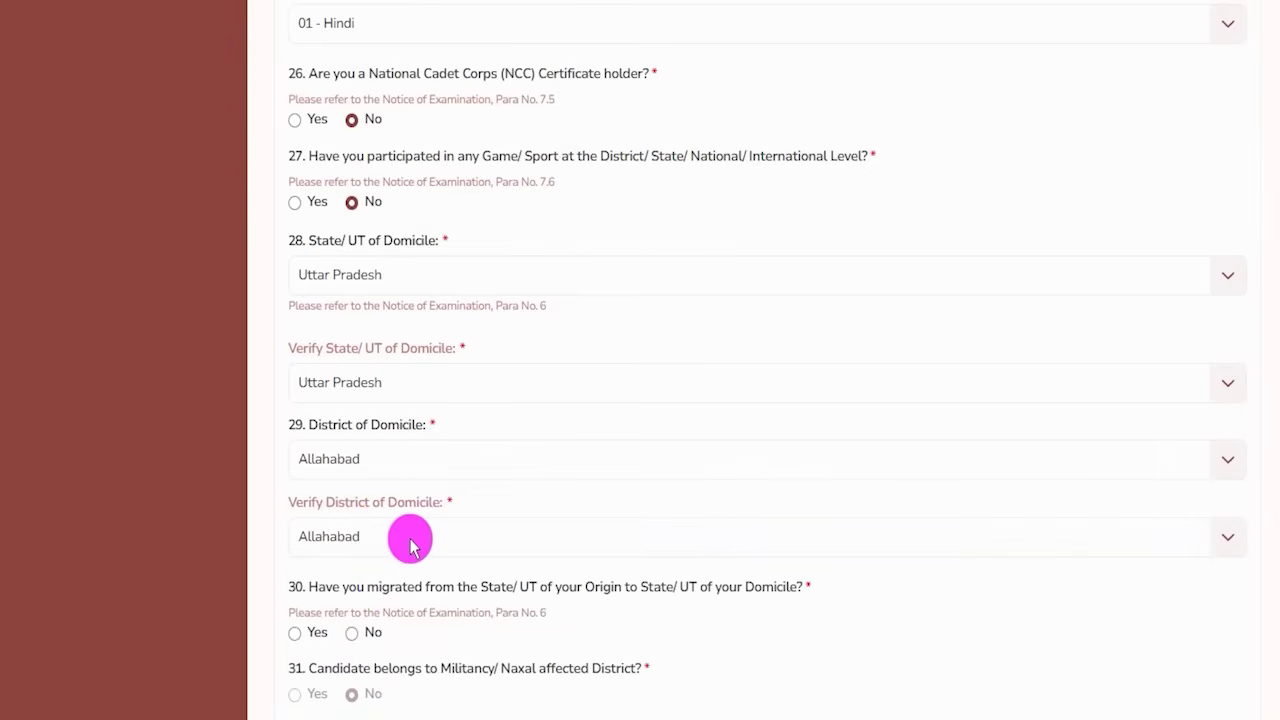
View the extra reservation questions for migrated candidates, and answer No to having migrated from the State/UT of origin
scroll(410, 545, down, 2)
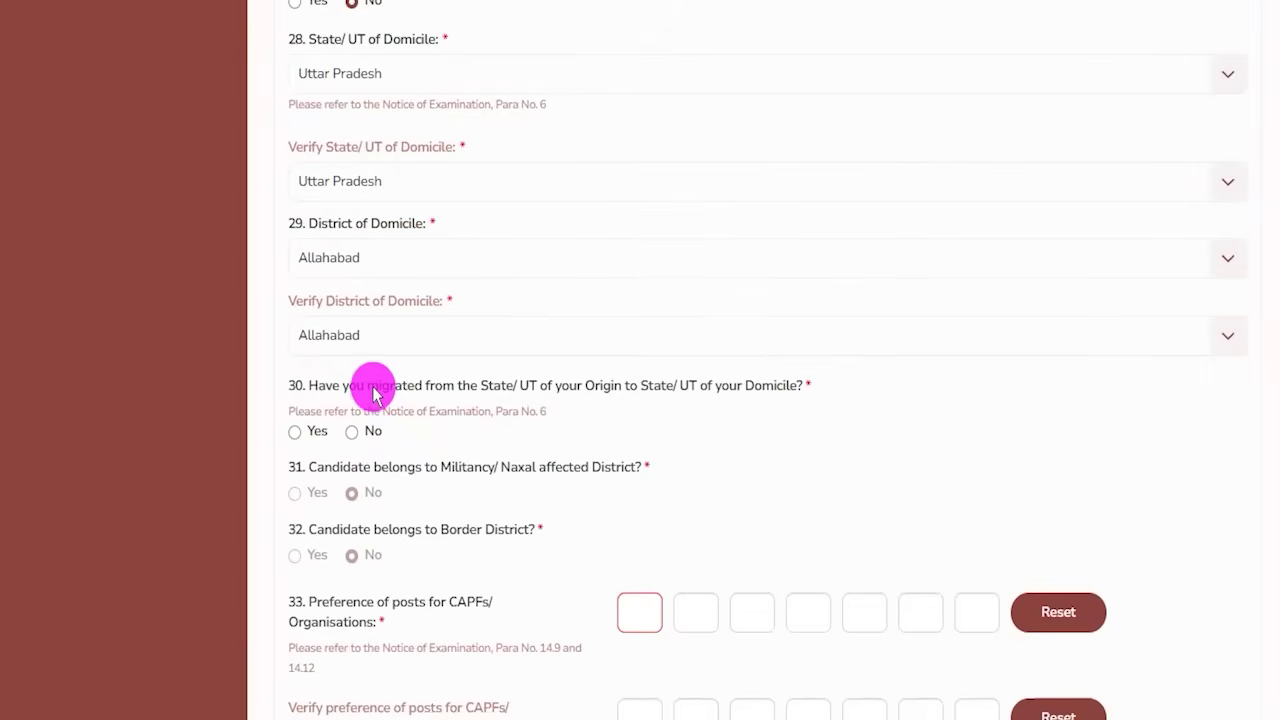
drag(376, 390, 613, 386)
click(295, 432)
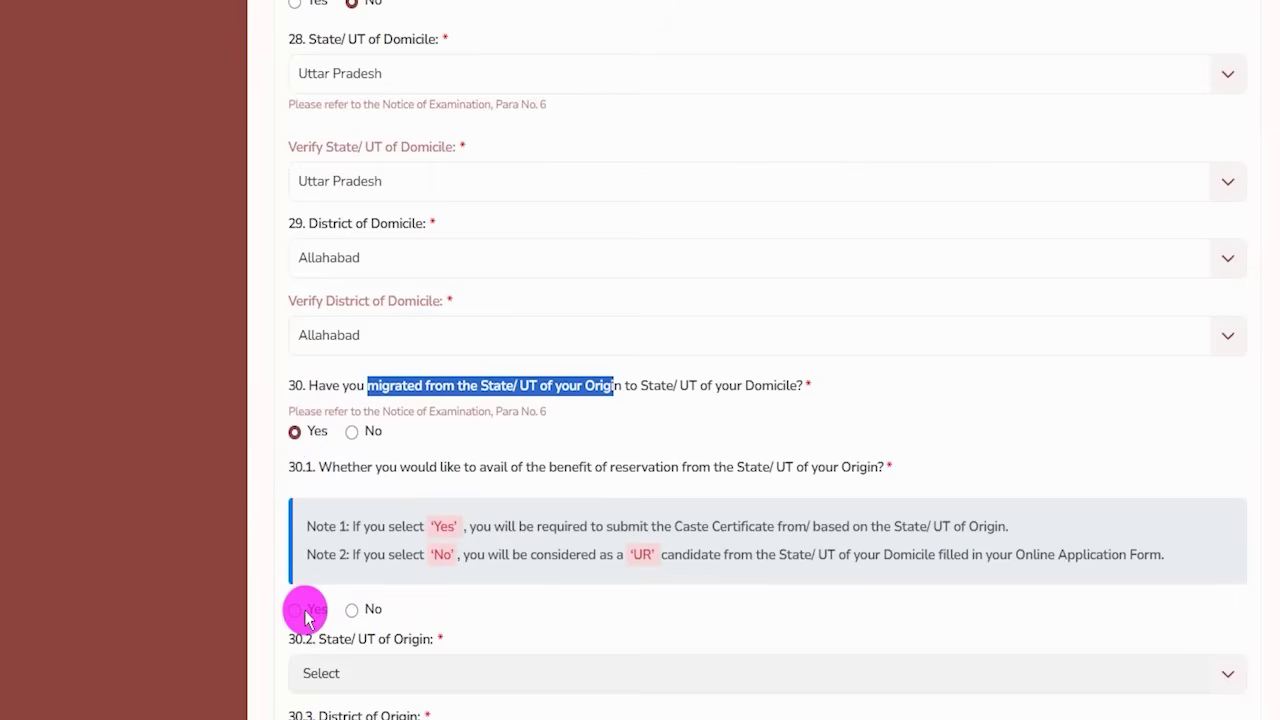
click(351, 431)
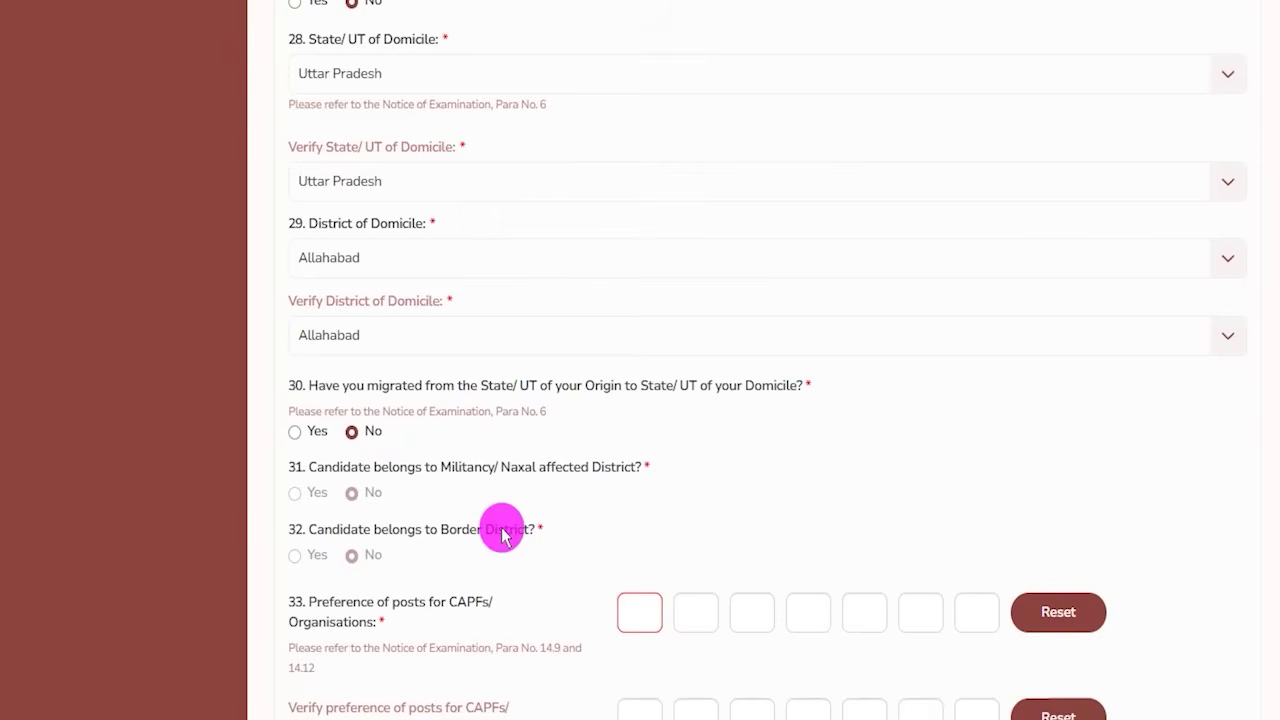
Examine the Militancy/Naxal affected District and Border District questions and their preset answers
drag(327, 467, 594, 467)
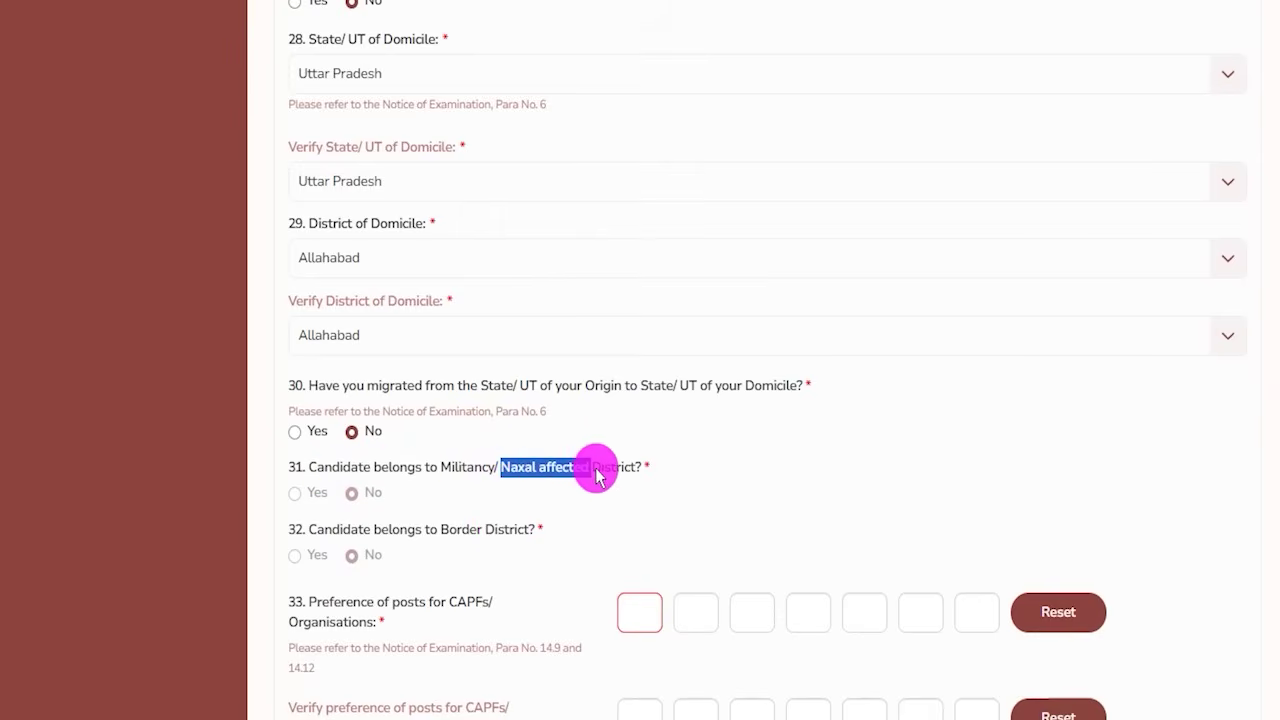
click(367, 503)
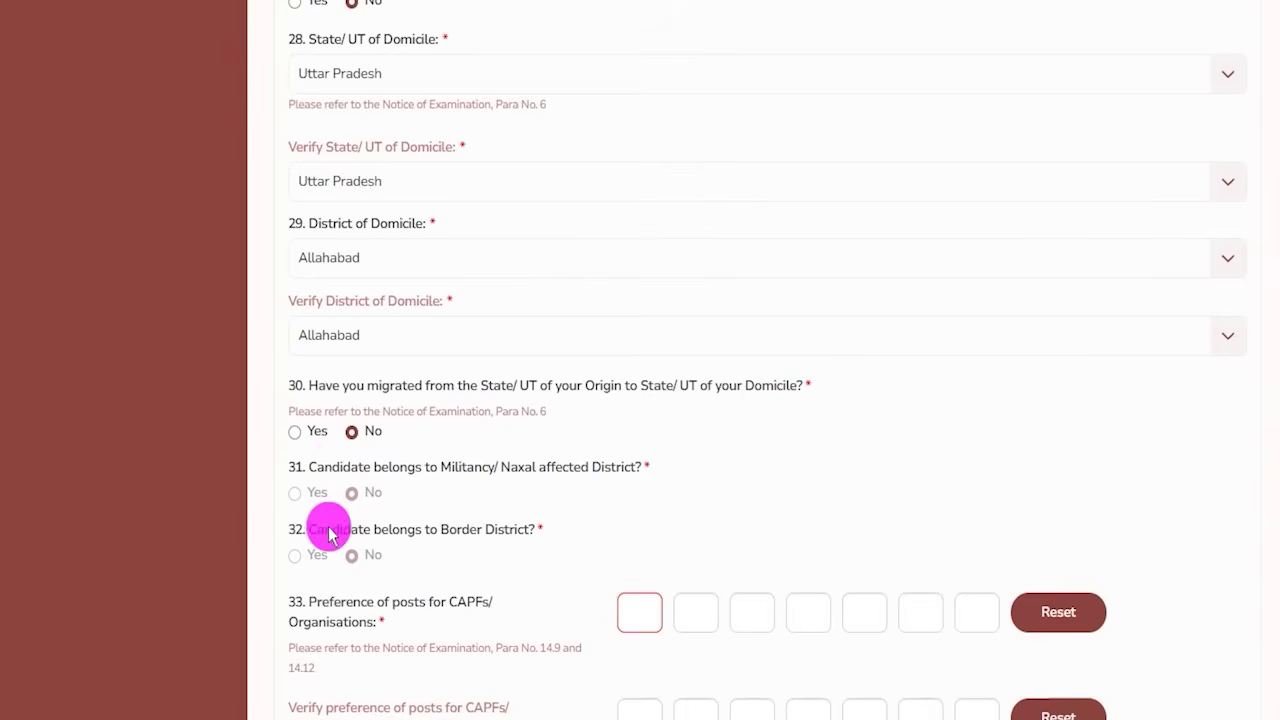
drag(323, 537, 484, 530)
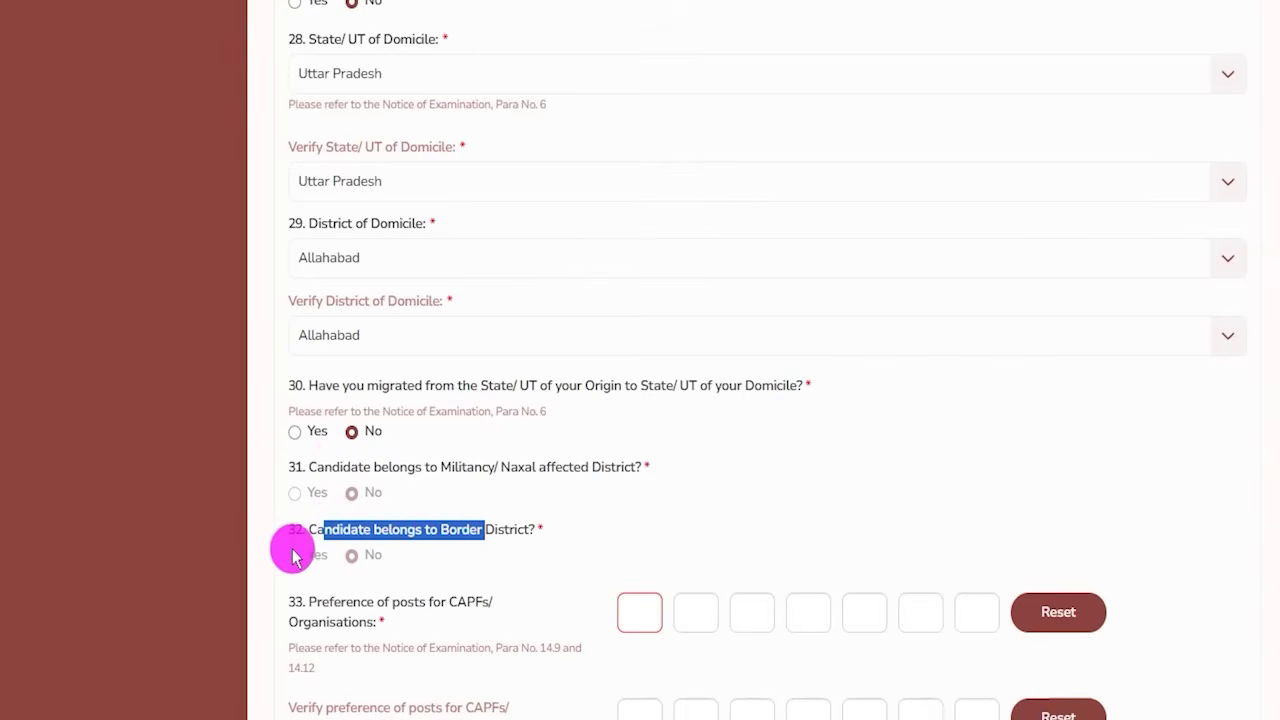
click(352, 560)
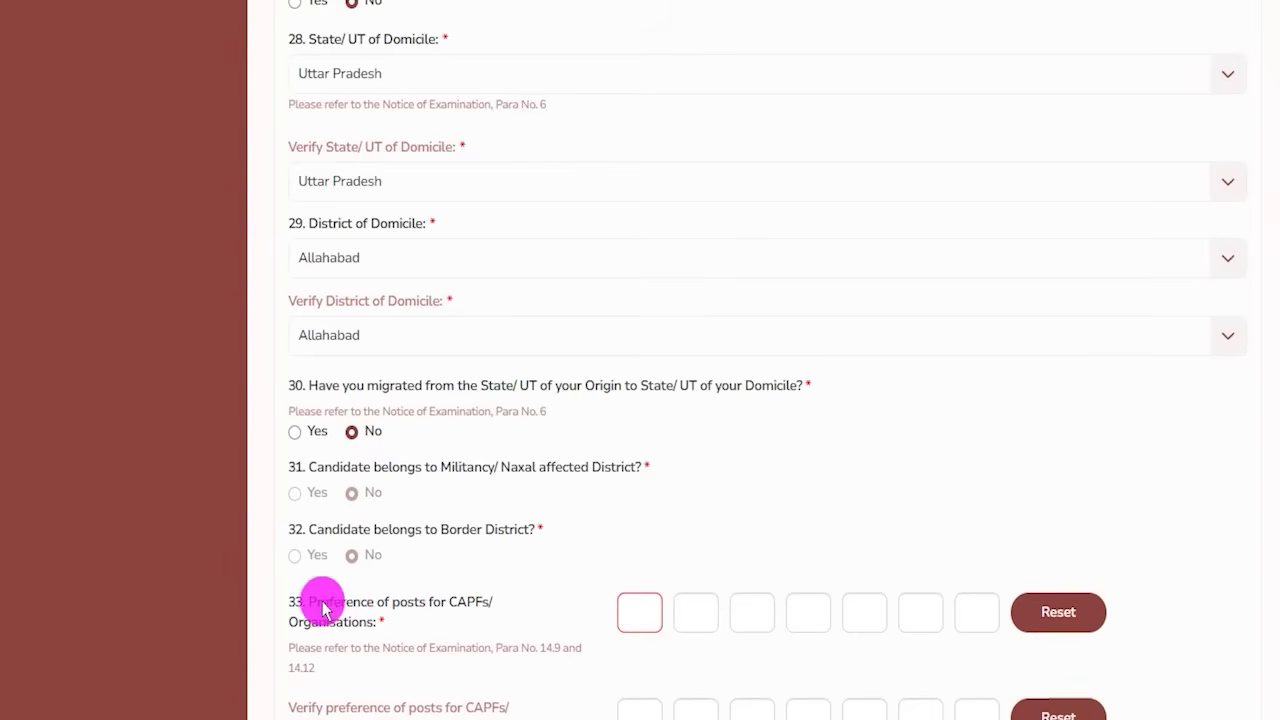
Look up the BSF code in paragraph 14.9 of the notice PDF, and enter A as the first post preference in the application form
drag(320, 608, 450, 608)
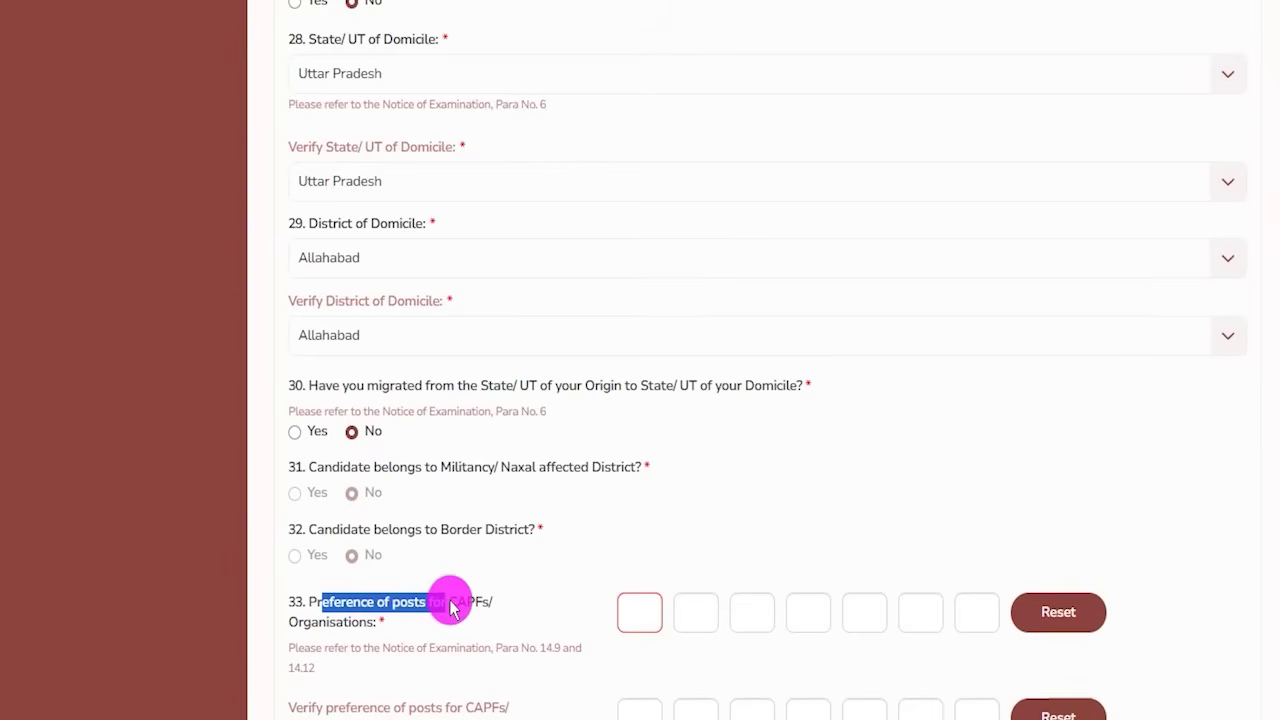
scroll(450, 608, down, 1)
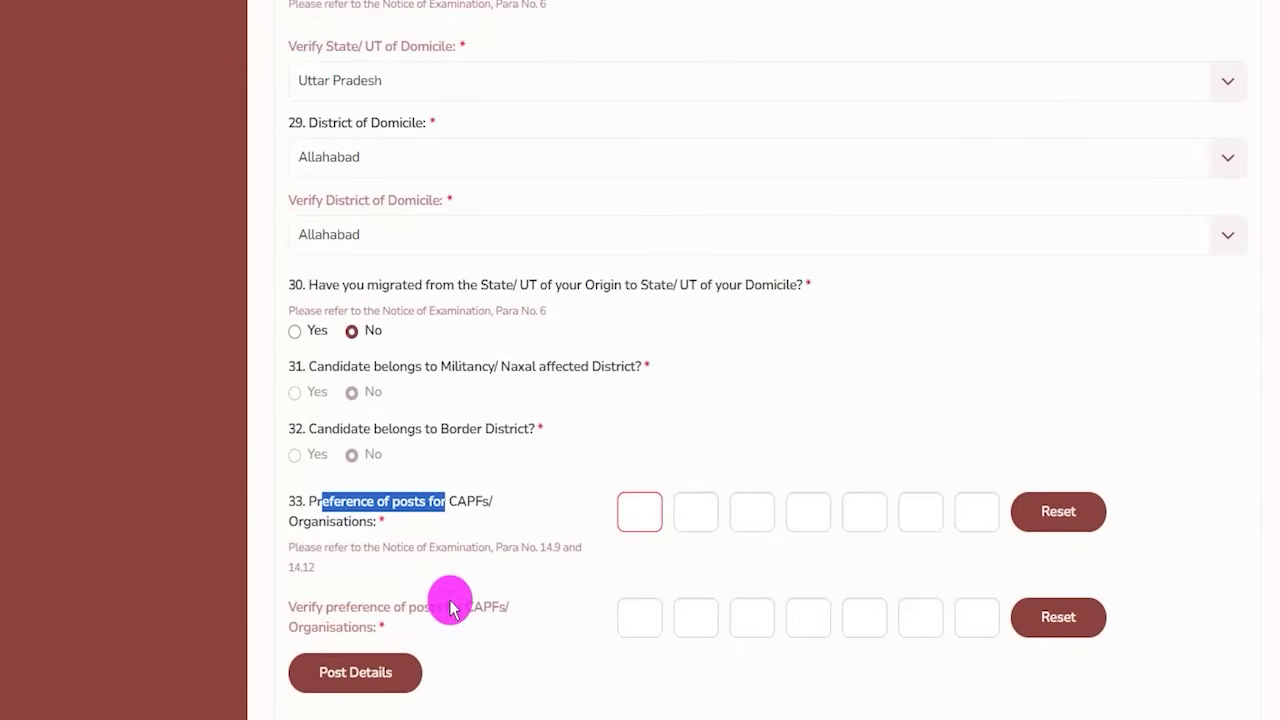
click(543, 551)
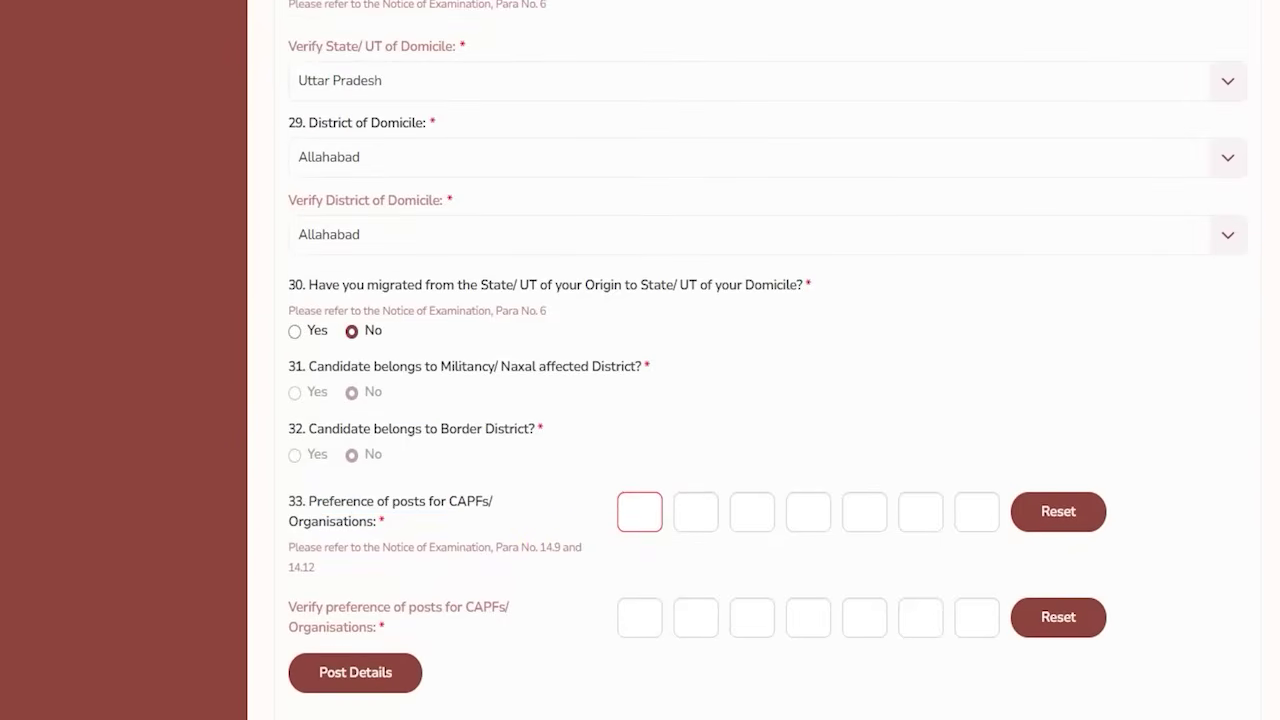
key(alt+Tab)
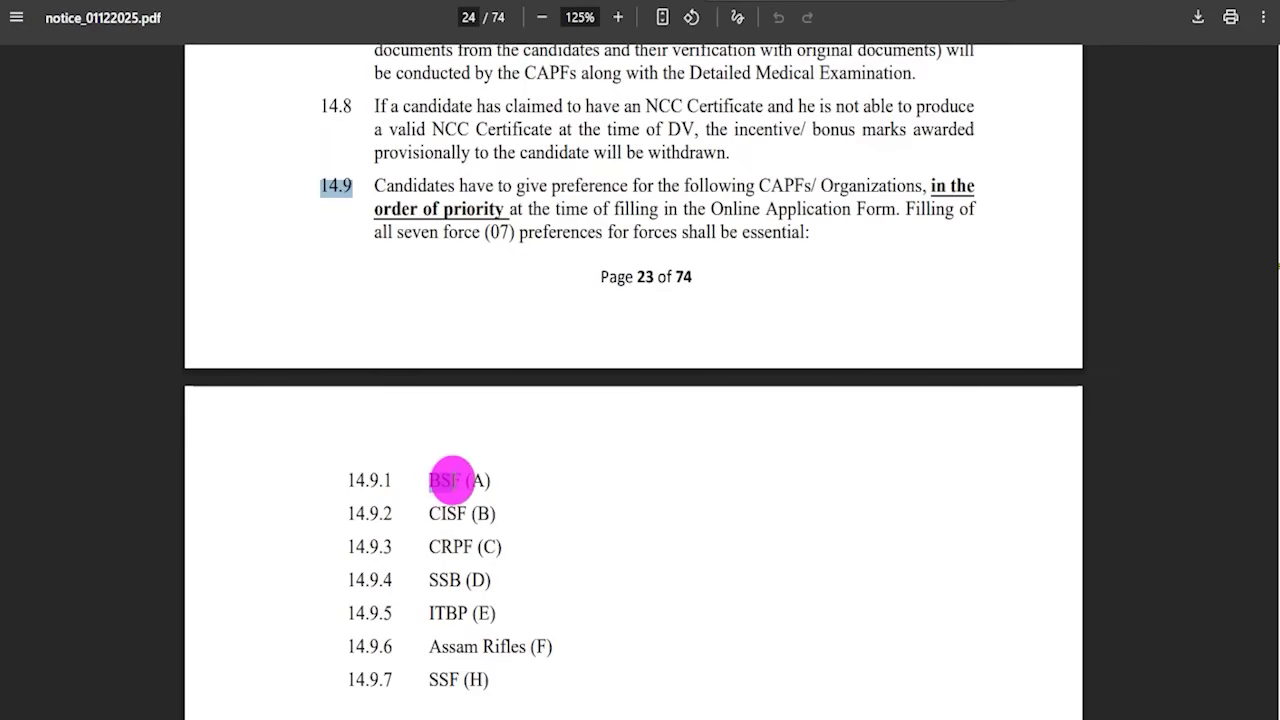
drag(454, 479, 440, 480)
key(alt+Tab)
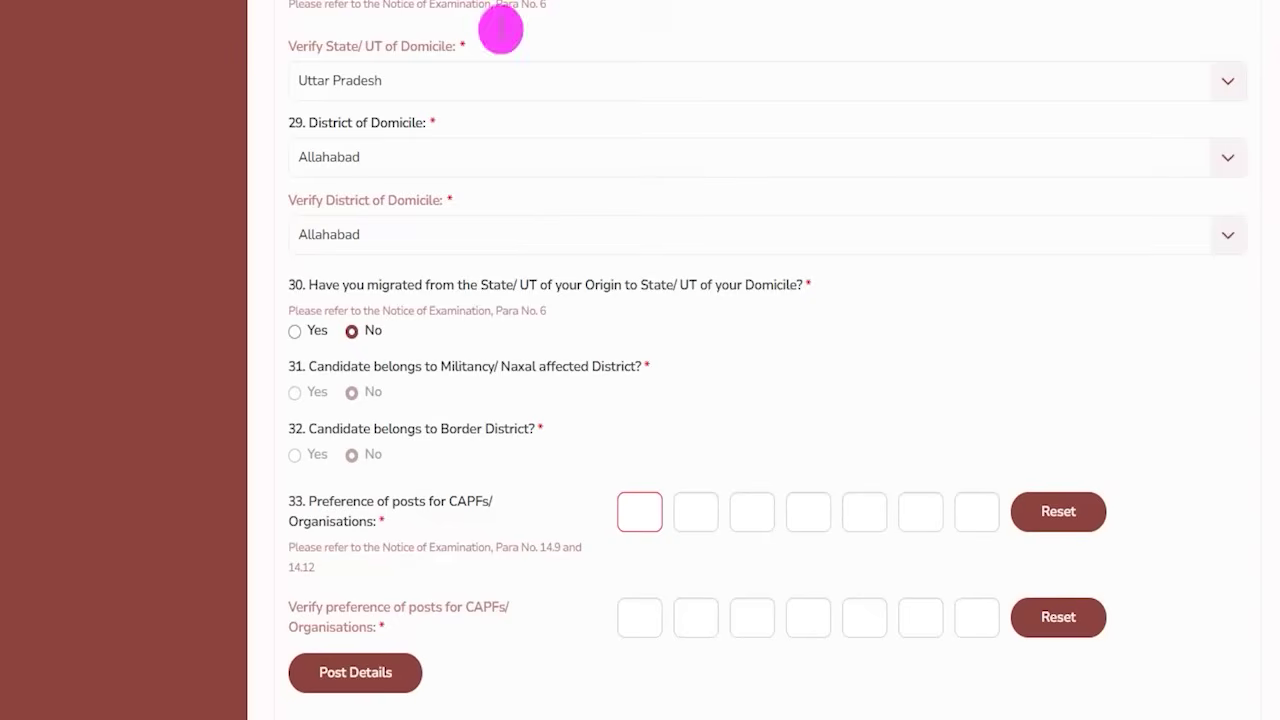
click(632, 520)
text(A)
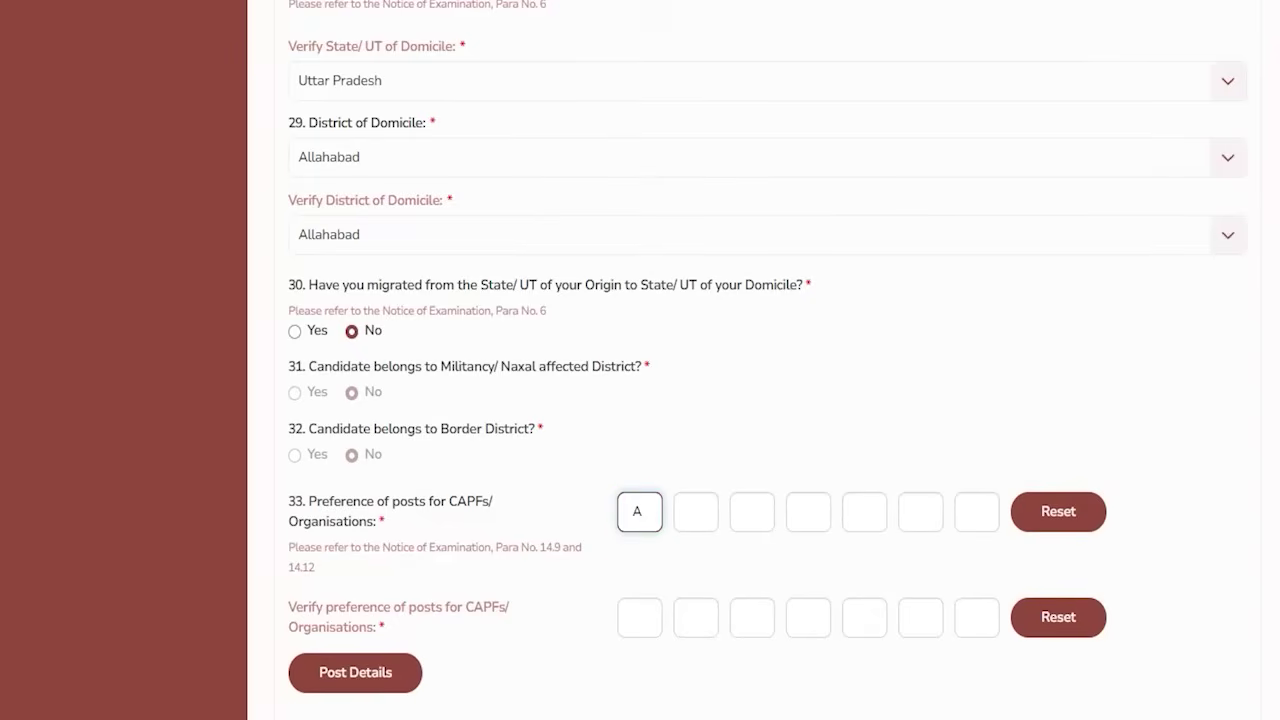
Check the CRPF code in the notice PDF, and enter C as the second post preference in the form
key(alt+Tab)
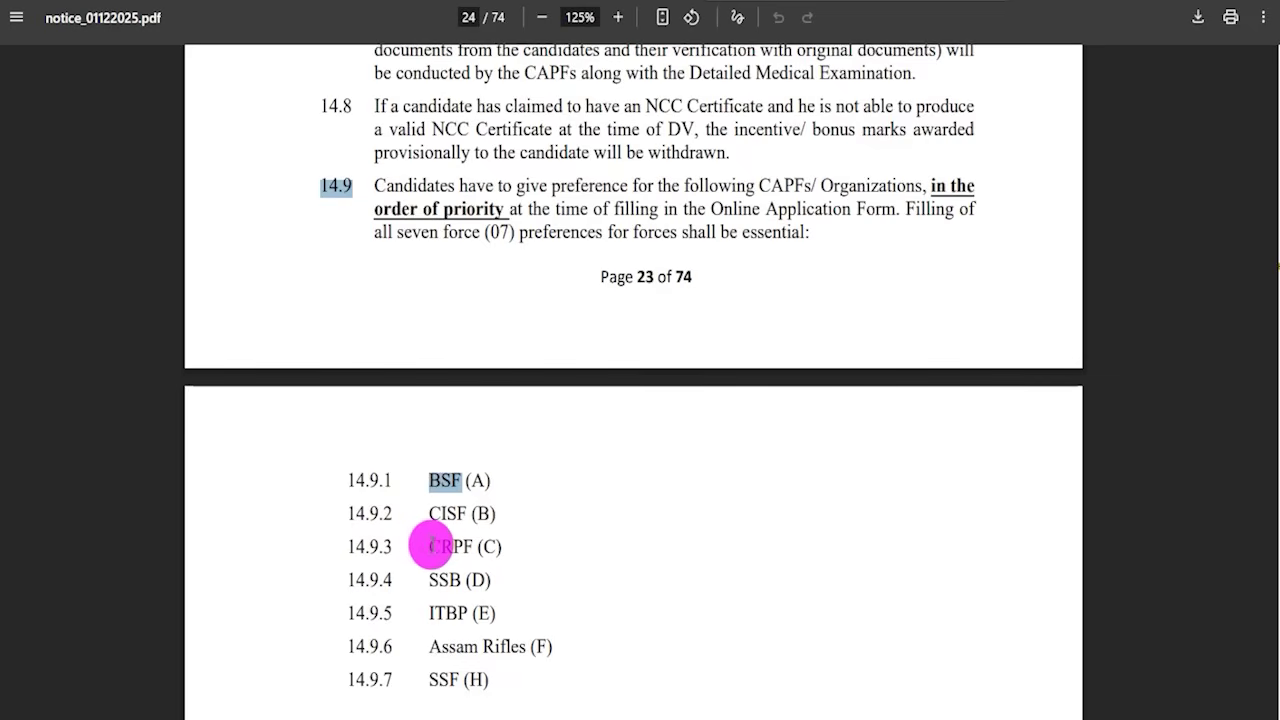
mouse_move(431, 547)
mouse_down()
mouse_move(486, 536)
mouse_move(495, 516)
mouse_up()
key(alt+Tab)
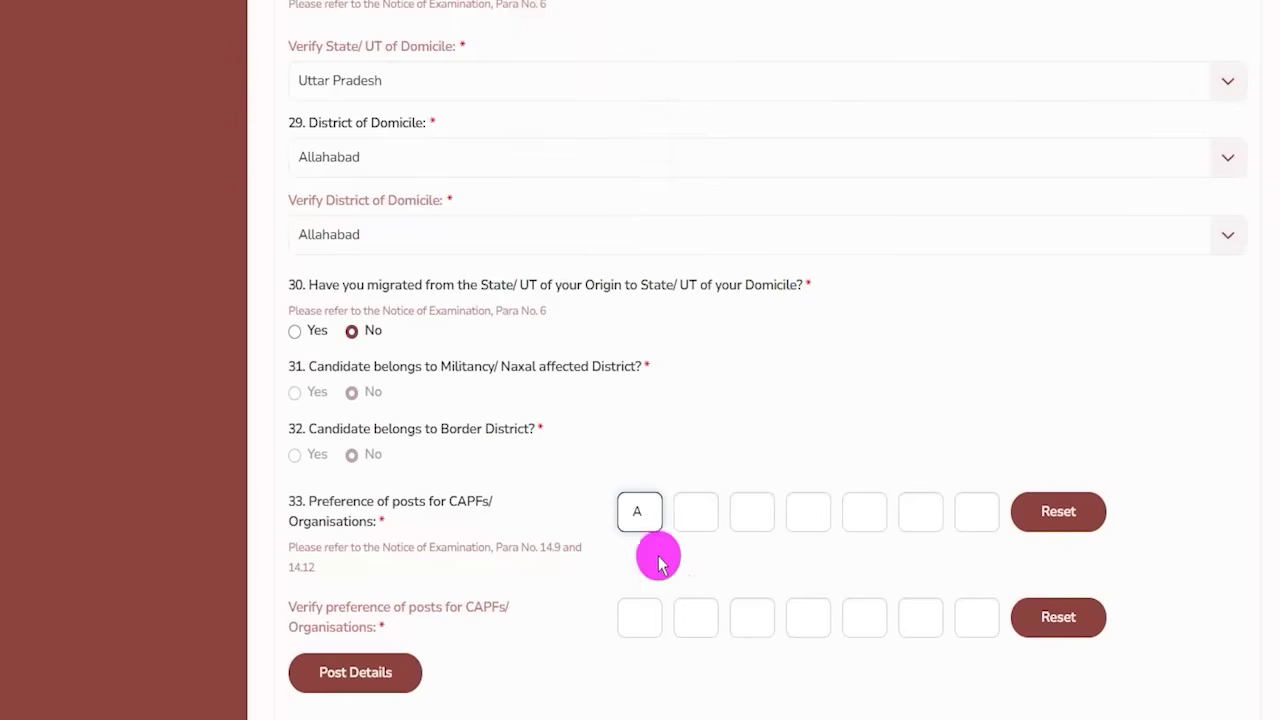
click(691, 509)
text(C)
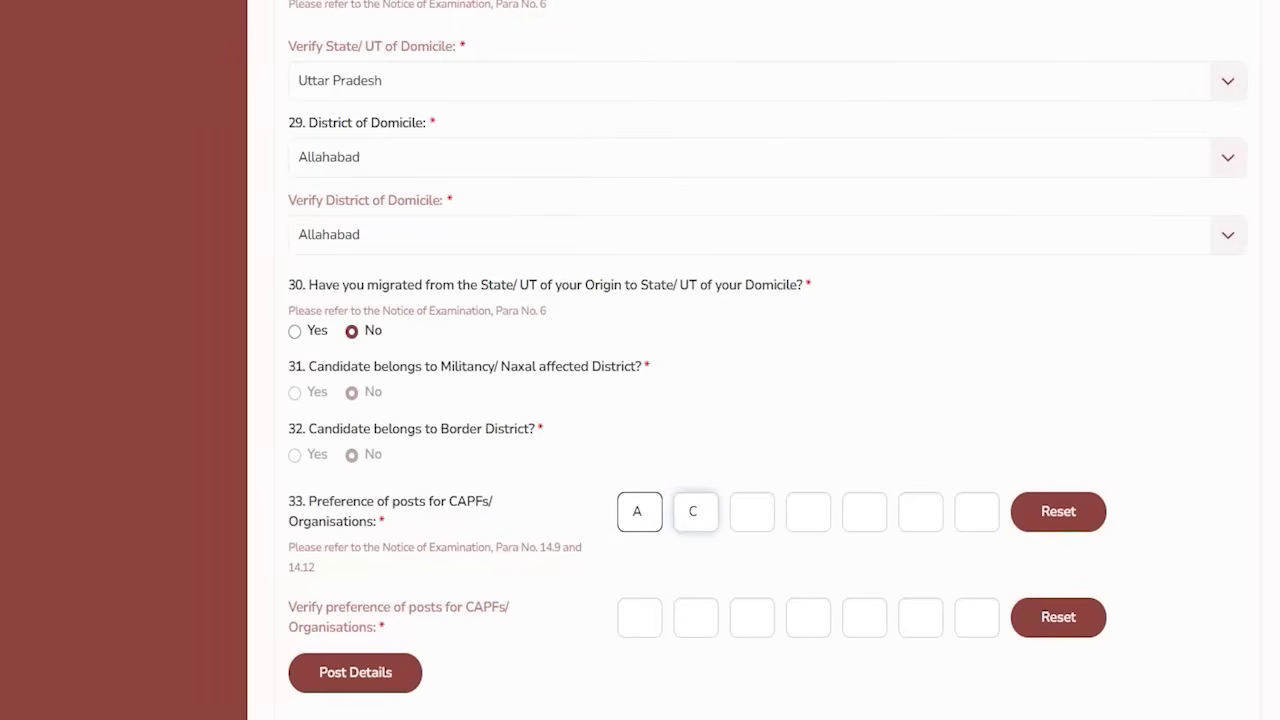
Go through the remaining force codes in the notice PDF, and enter B as the third post preference in the form
key(alt+Tab)
click(480, 547)
double_click(490, 546)
double_click(478, 580)
double_click(475, 613)
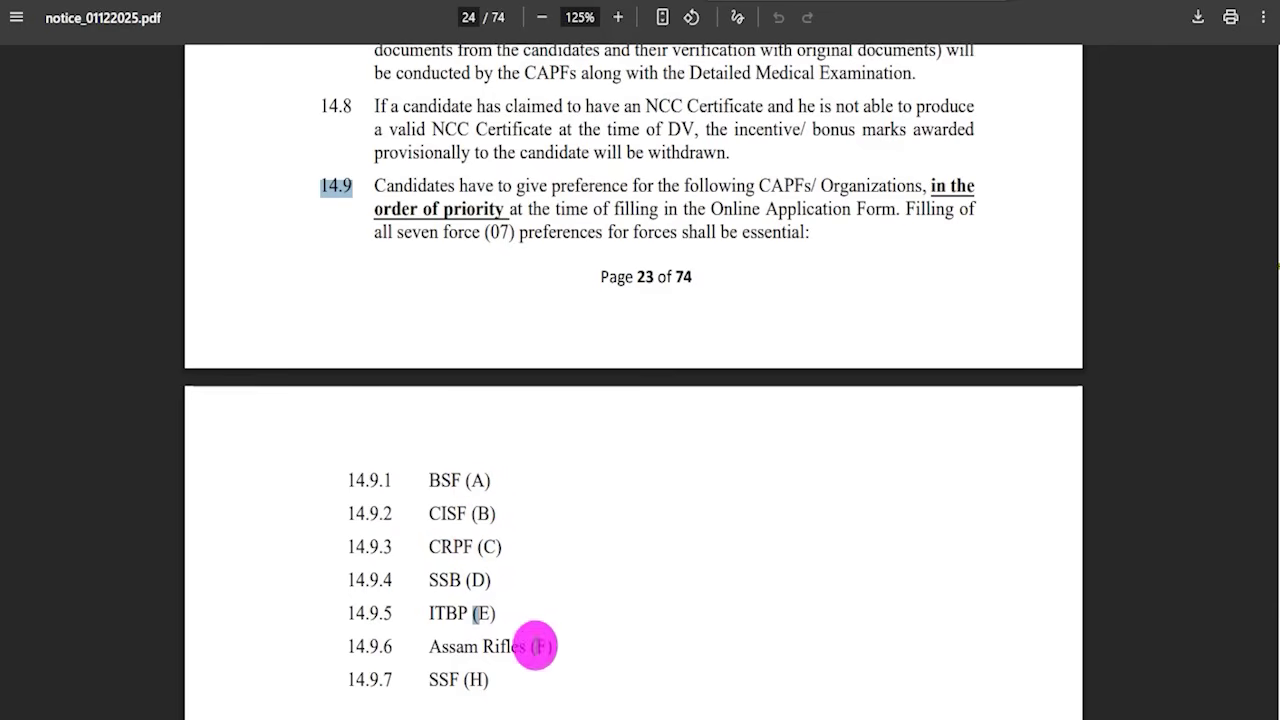
double_click(481, 679)
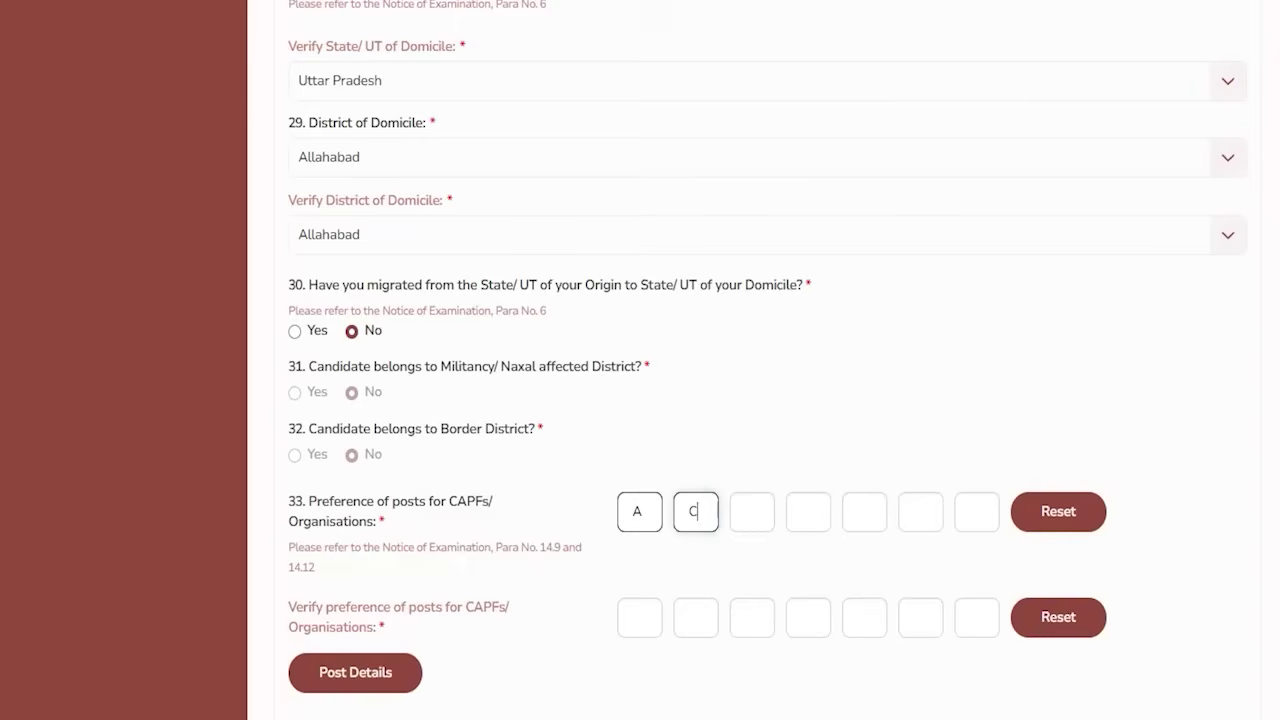
click(746, 515)
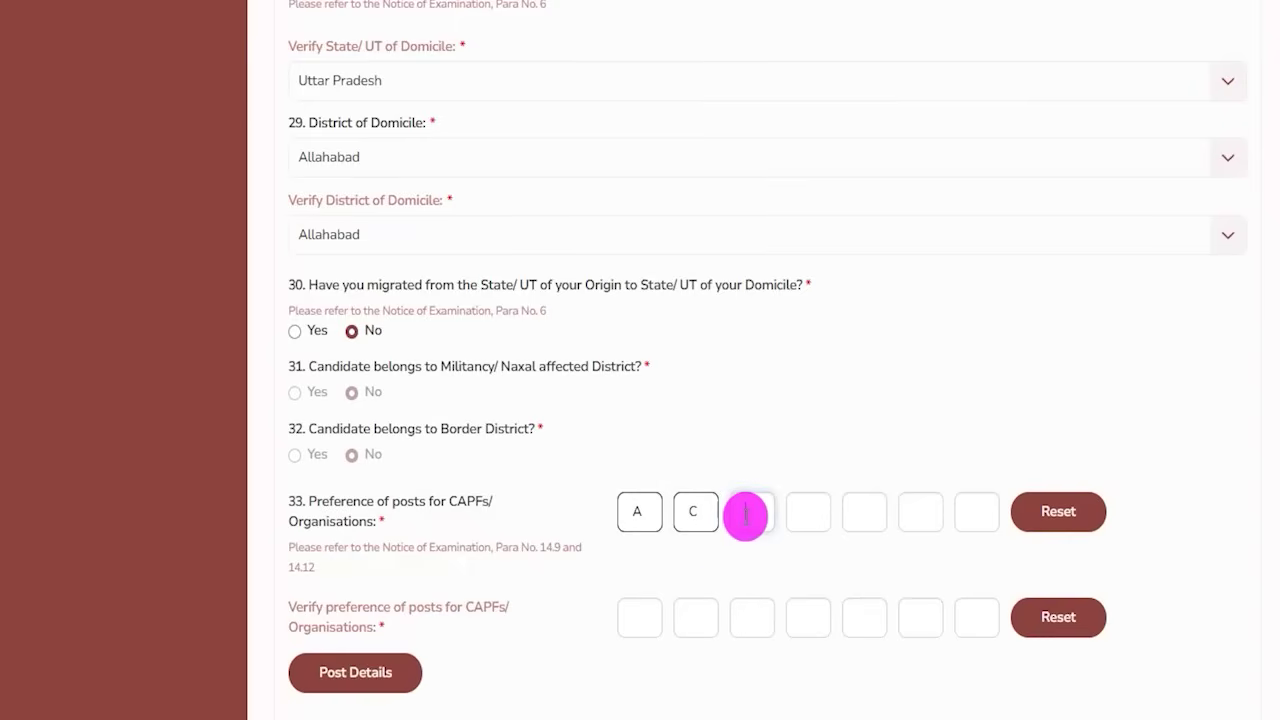
text(E)
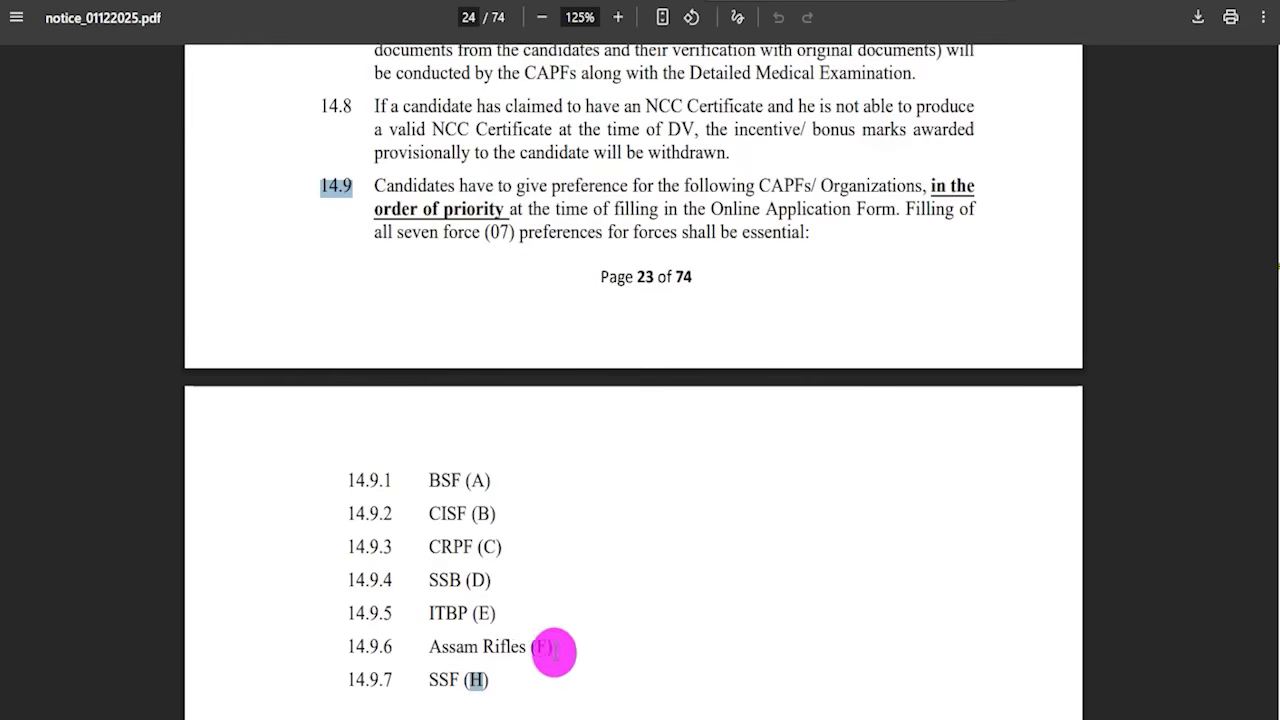
click(662, 2)
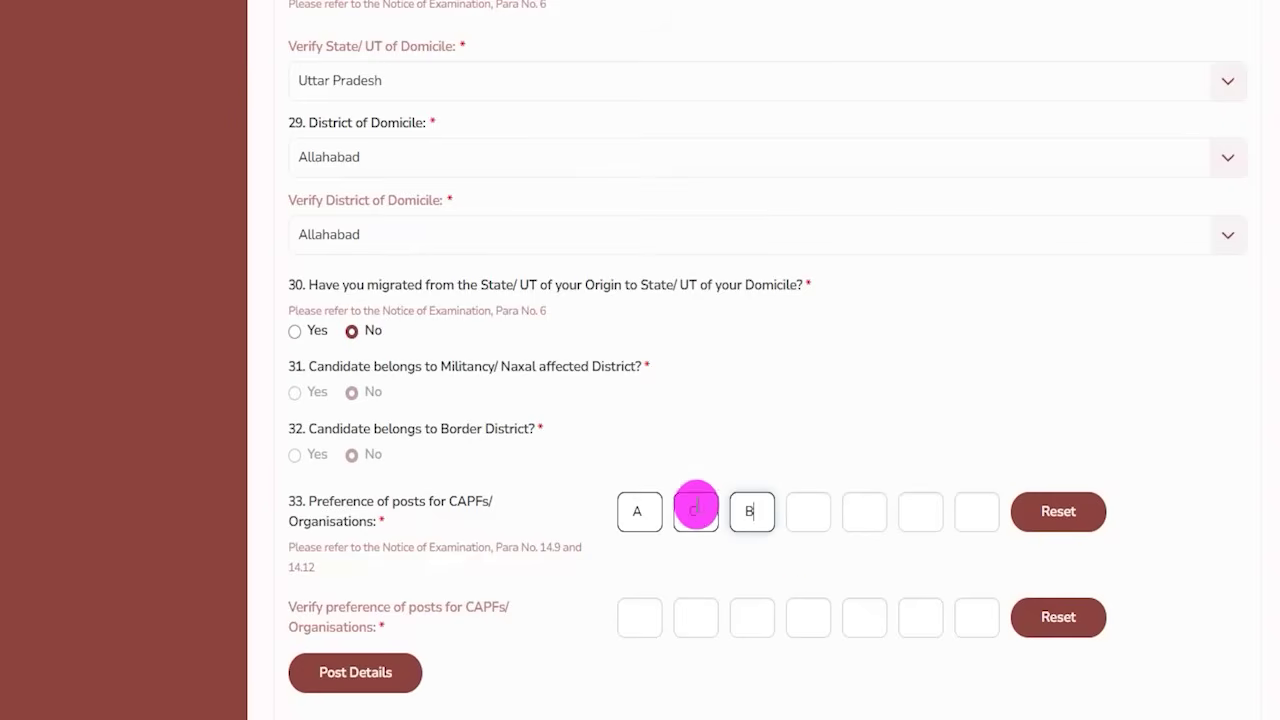
Recheck the force codes in paragraph 14.9 of the notice PDF, and open the post details list in the application form
click(637, 620)
scroll(637, 620, down, 2)
click(440, 2)
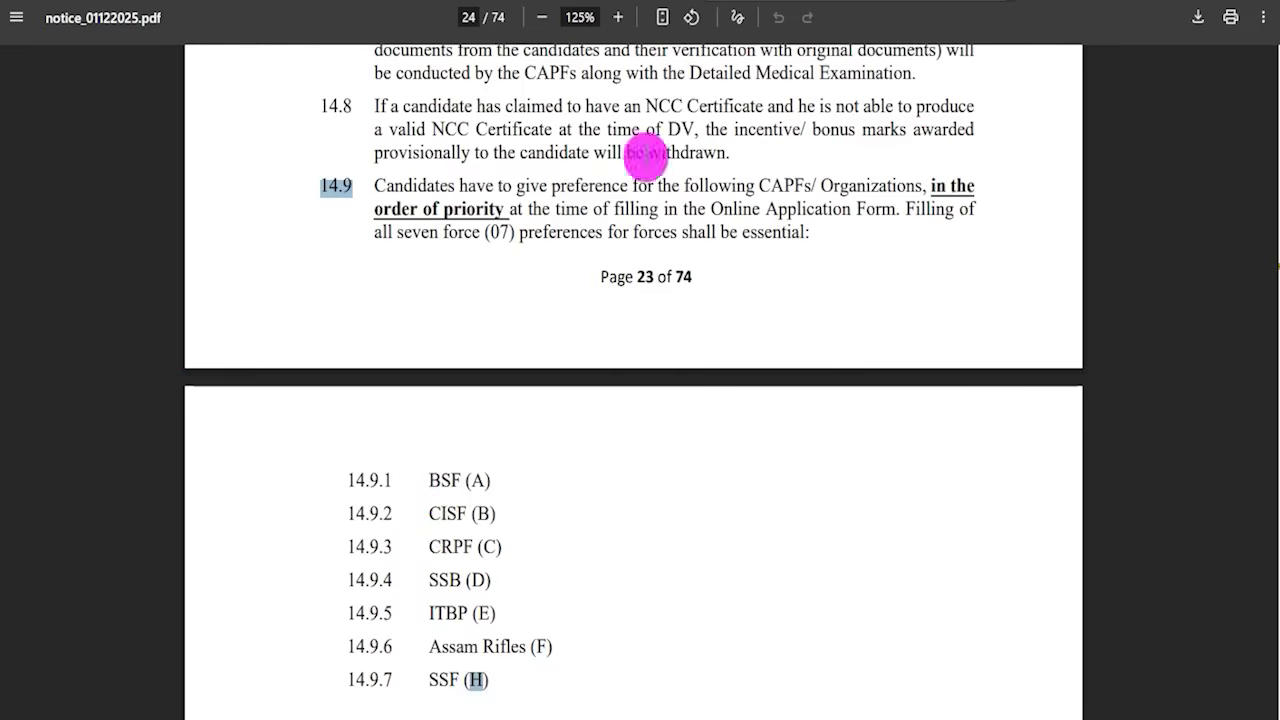
click(662, 2)
click(352, 476)
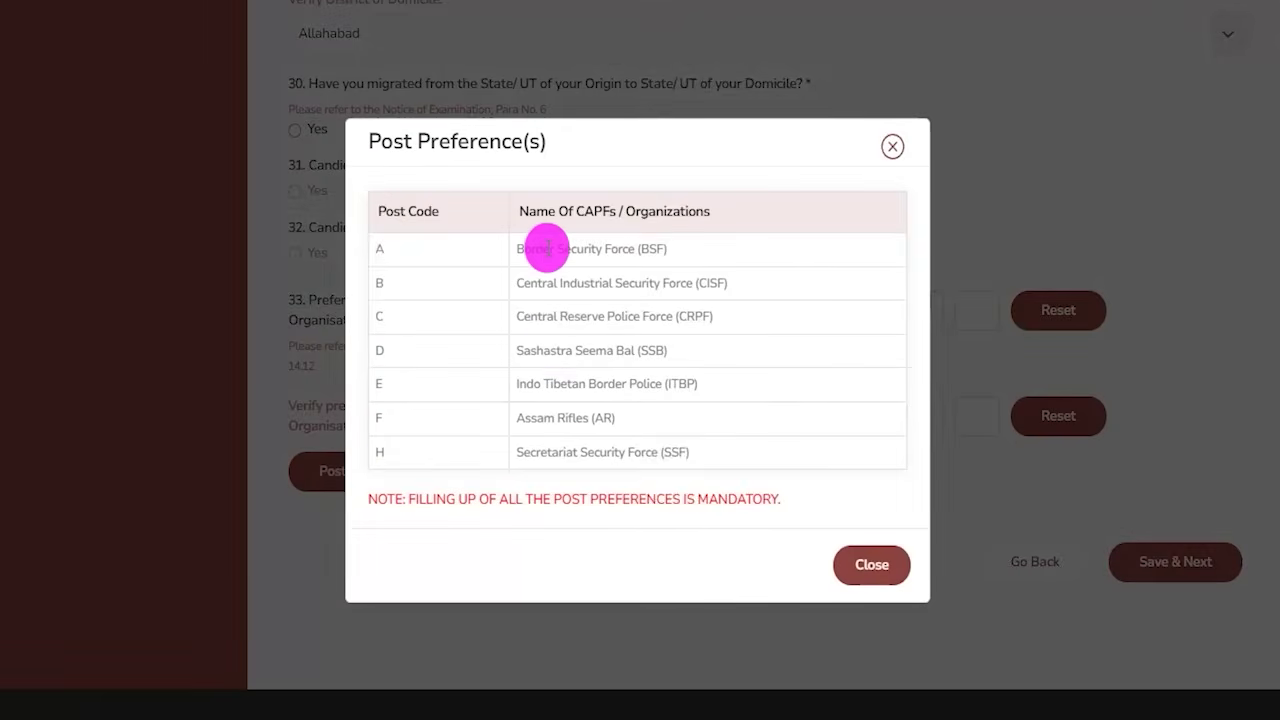
Examine which post code belongs to each force in the Post Preference(s) table, and close the table
drag(540, 251, 617, 251)
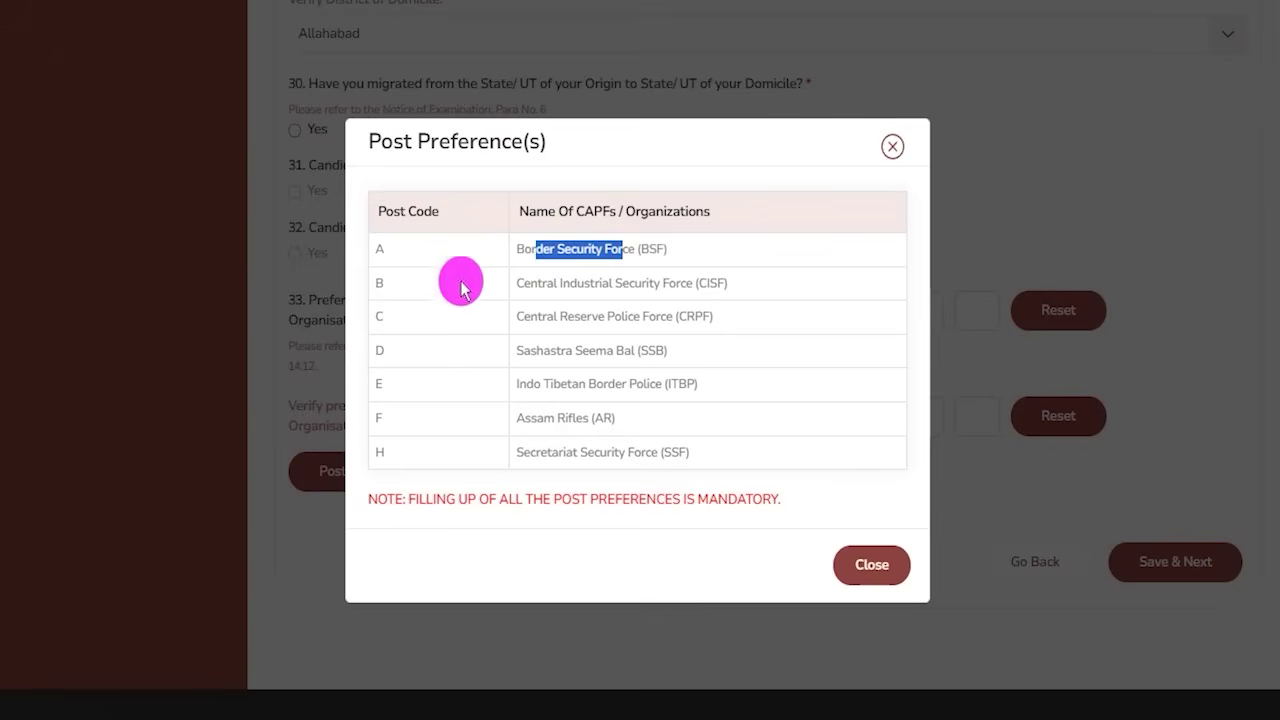
double_click(380, 249)
click(596, 251)
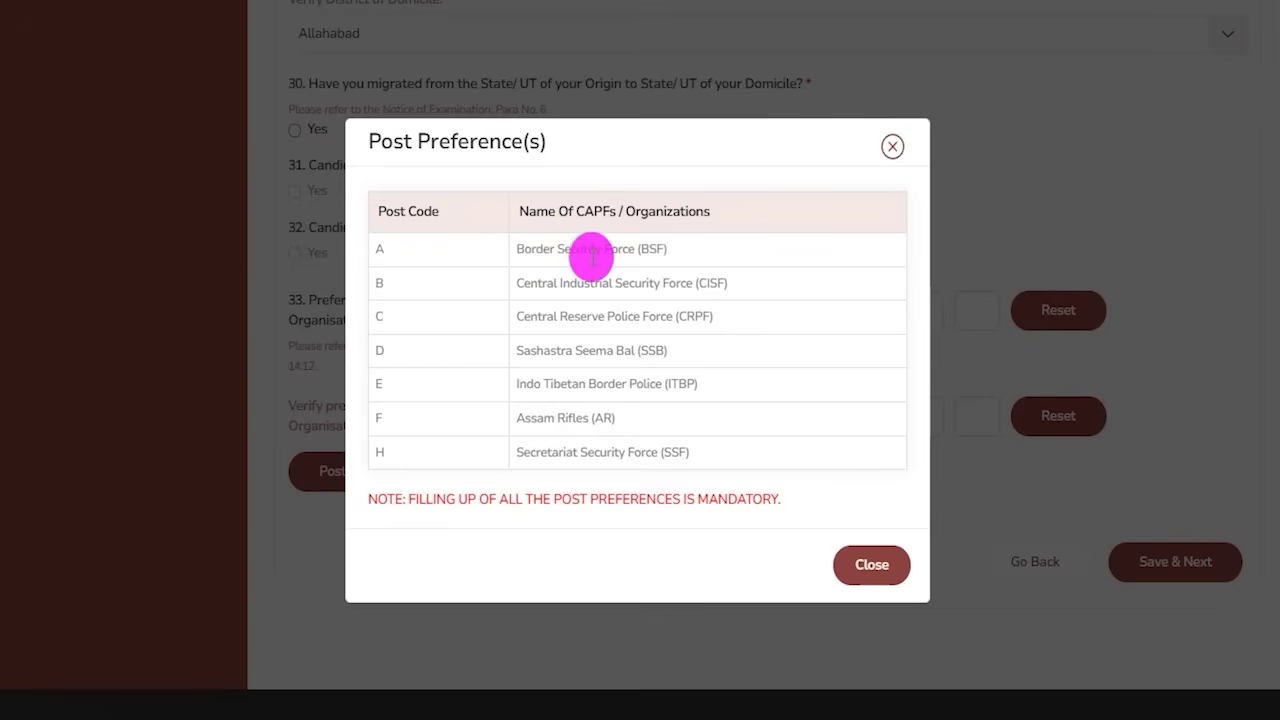
double_click(379, 249)
double_click(379, 283)
double_click(379, 317)
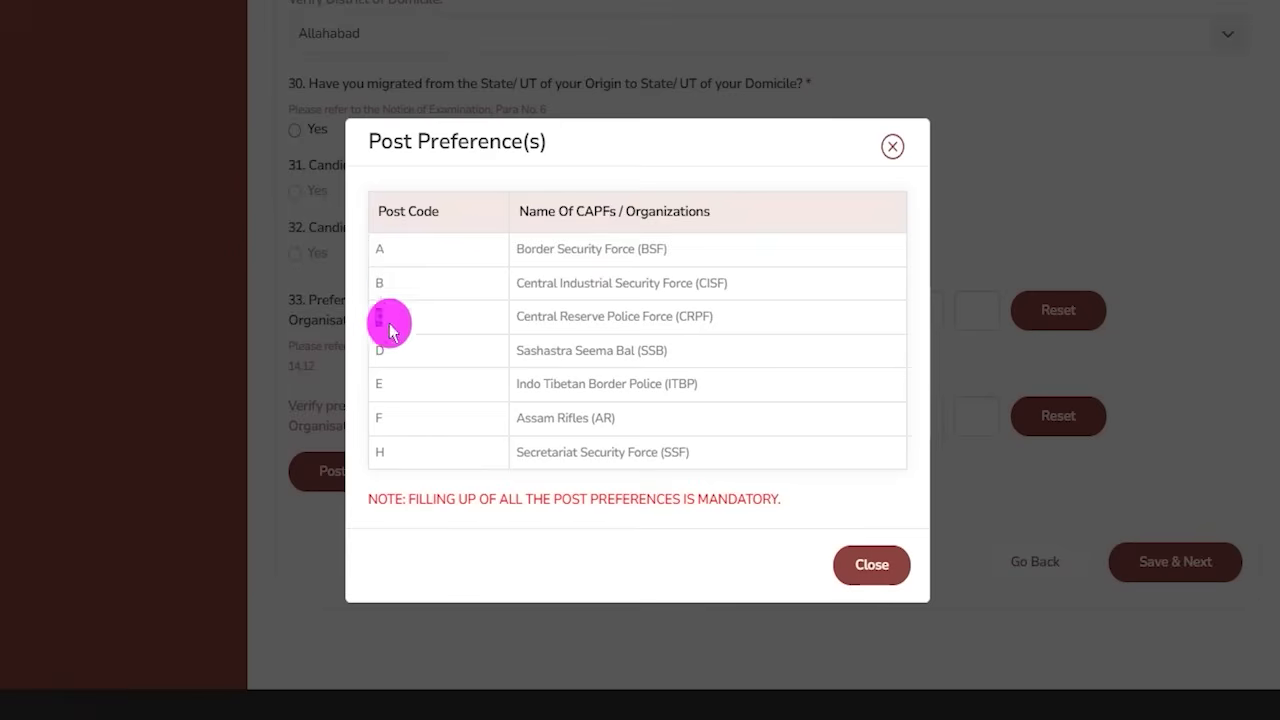
double_click(379, 350)
double_click(380, 384)
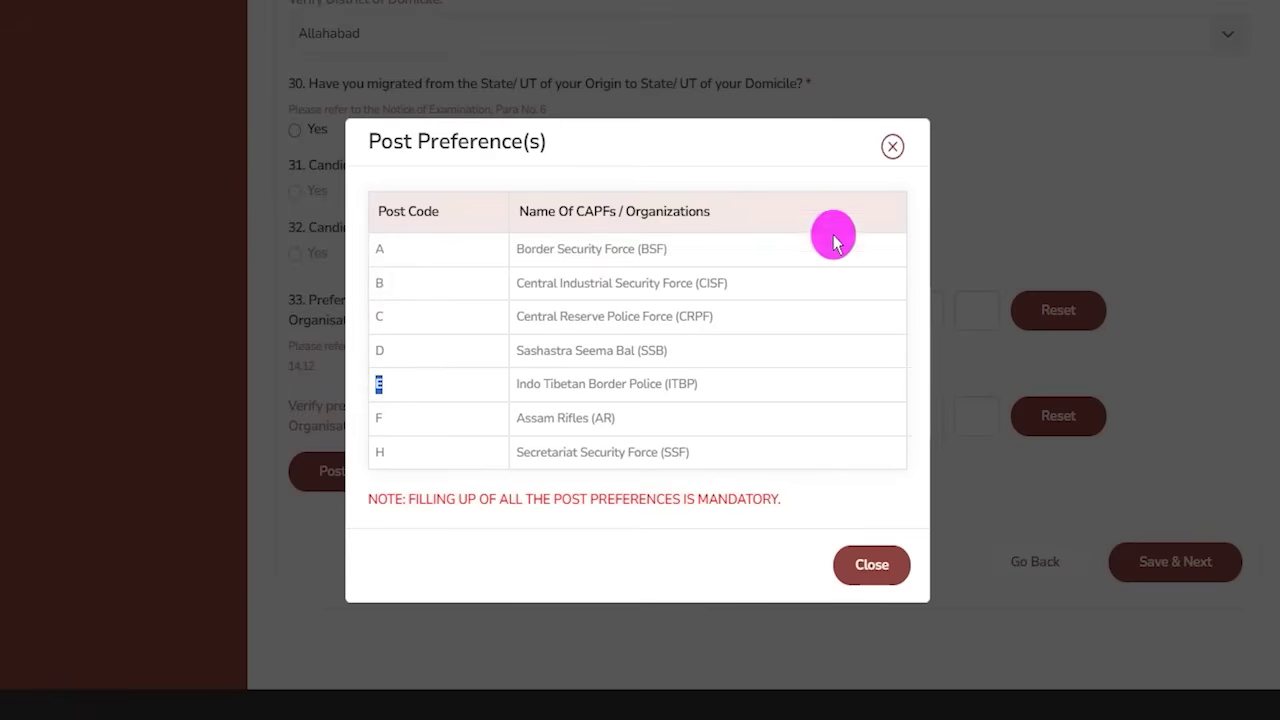
click(889, 147)
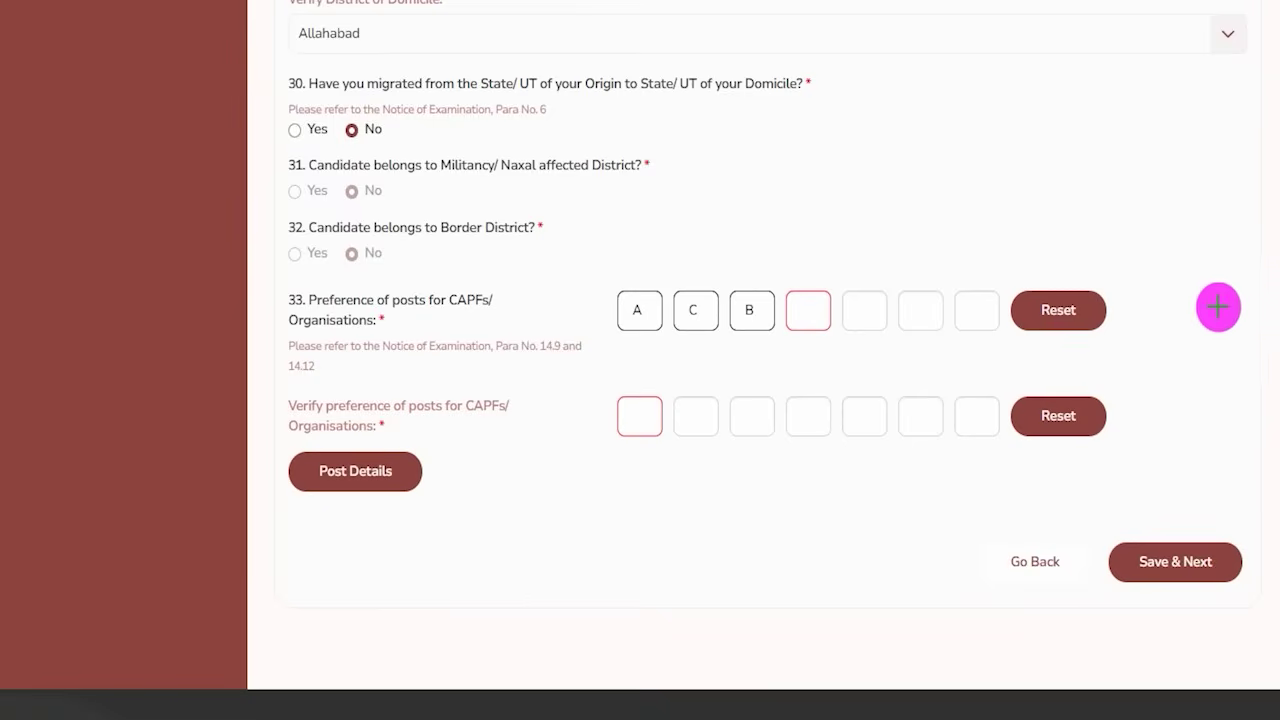
Save the post preference page, and look over the face authentication, photograph and signature sections of the document upload page
drag(1218, 270, 1172, 531)
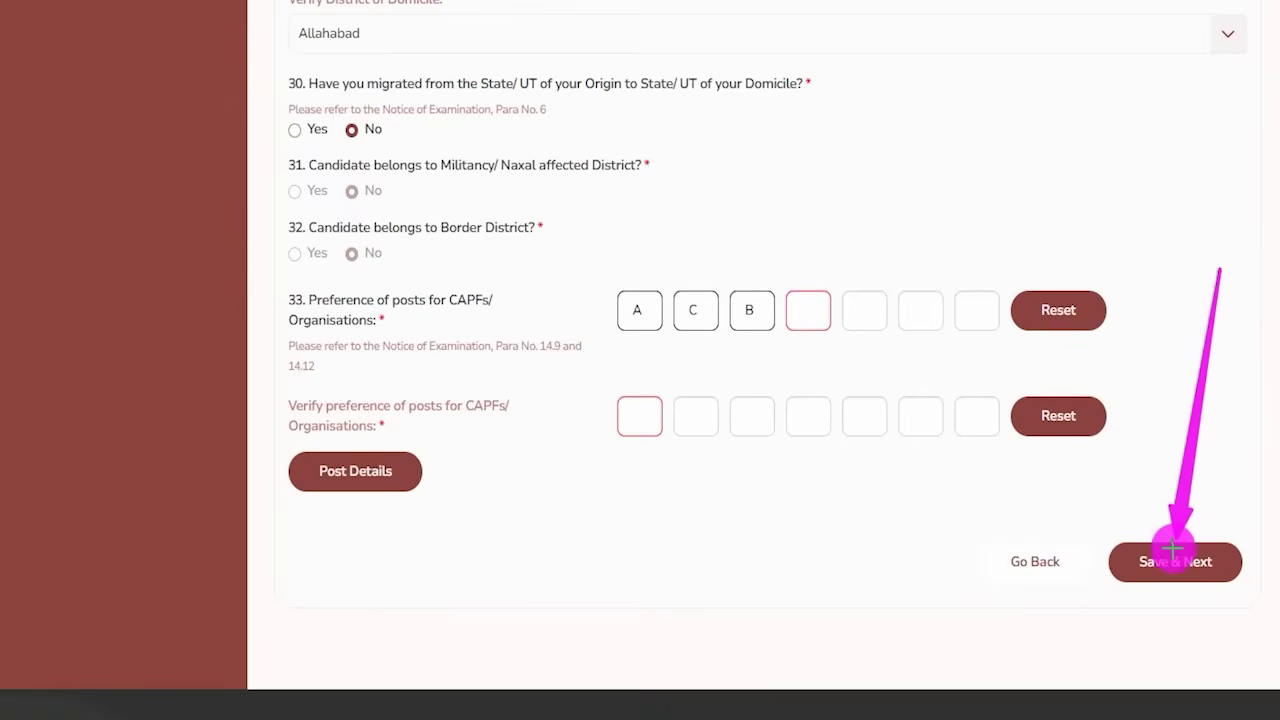
click(1172, 545)
drag(314, 461, 420, 461)
scroll(418, 458, down, 1)
scroll(418, 458, down, 5)
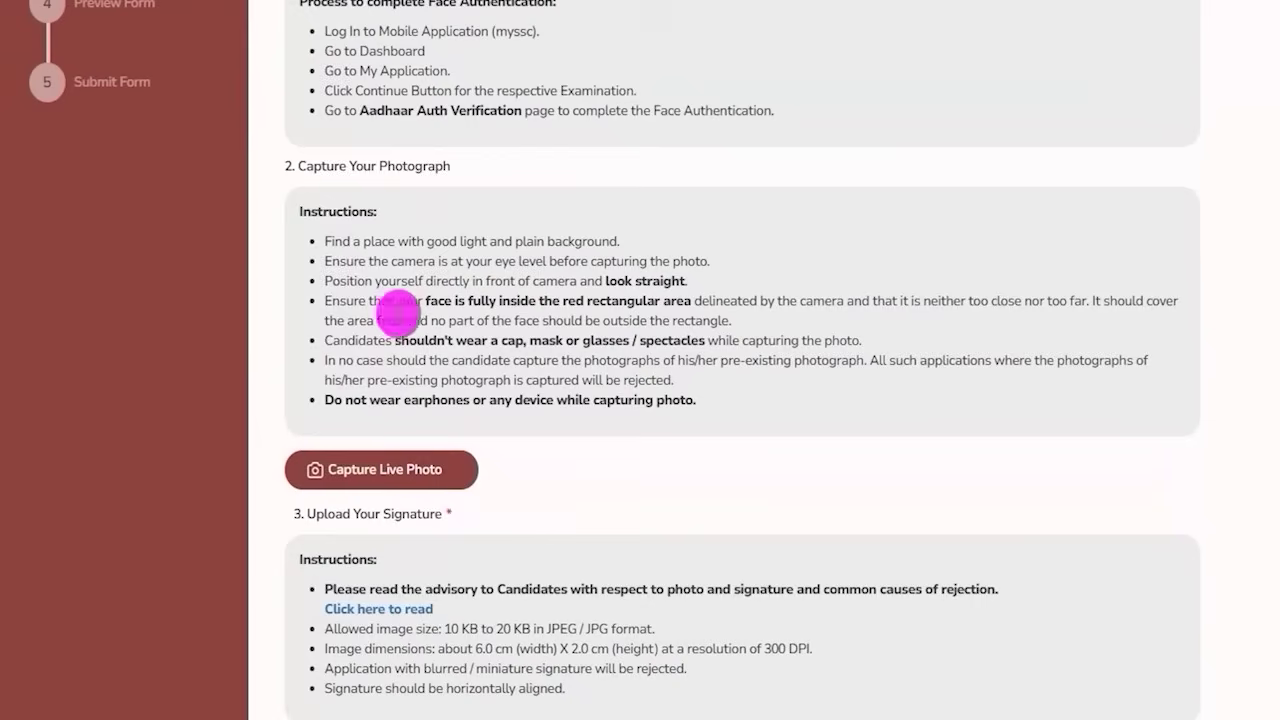
drag(327, 170, 452, 168)
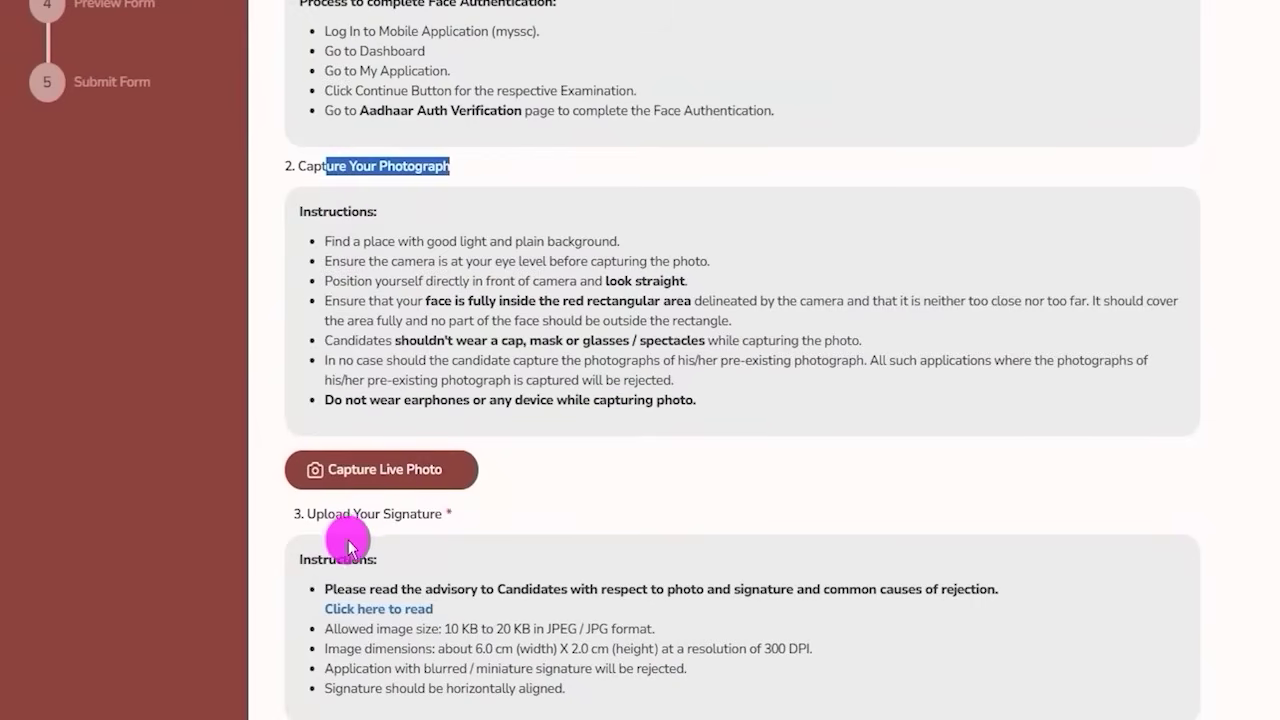
click(313, 520)
drag(313, 520, 430, 514)
scroll(567, 551, up, 5)
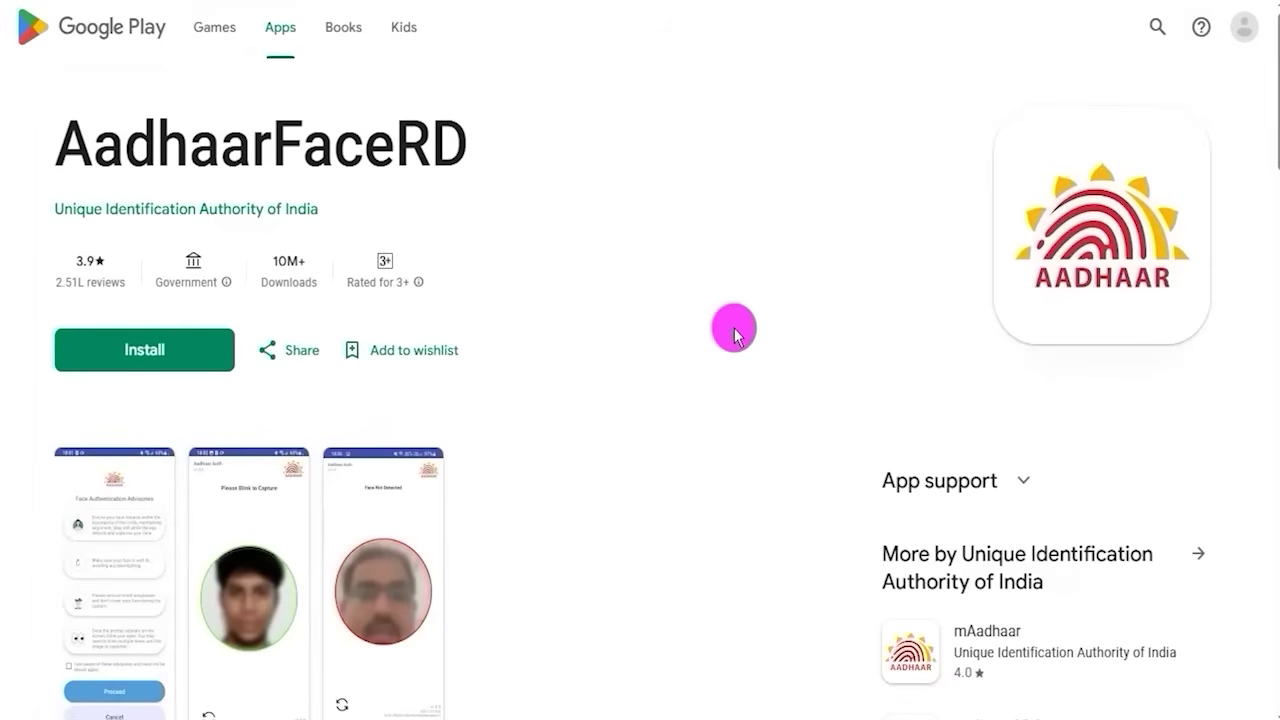
View the AadhaarFaceRD app on Google Play, and give the Aadhaar data consent for face authentication in the myssc mobile app
drag(57, 146, 470, 142)
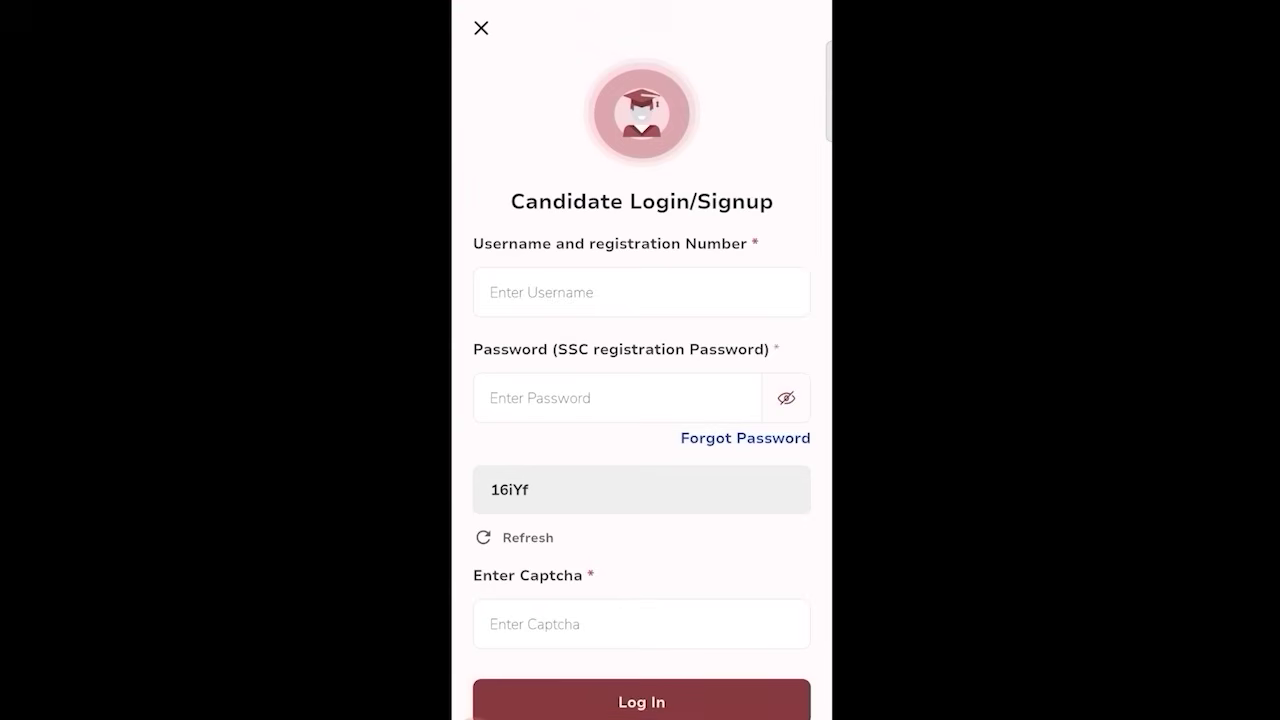
scroll(641, 400, down, 1)
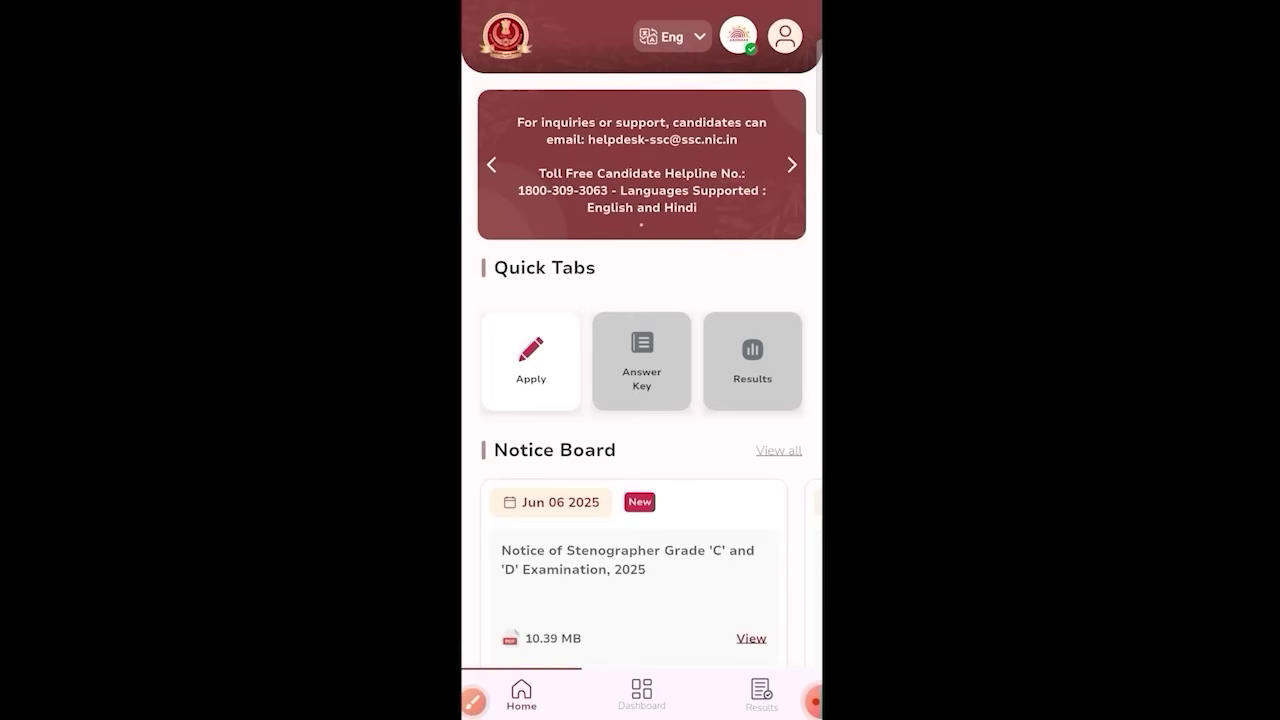
click(641, 694)
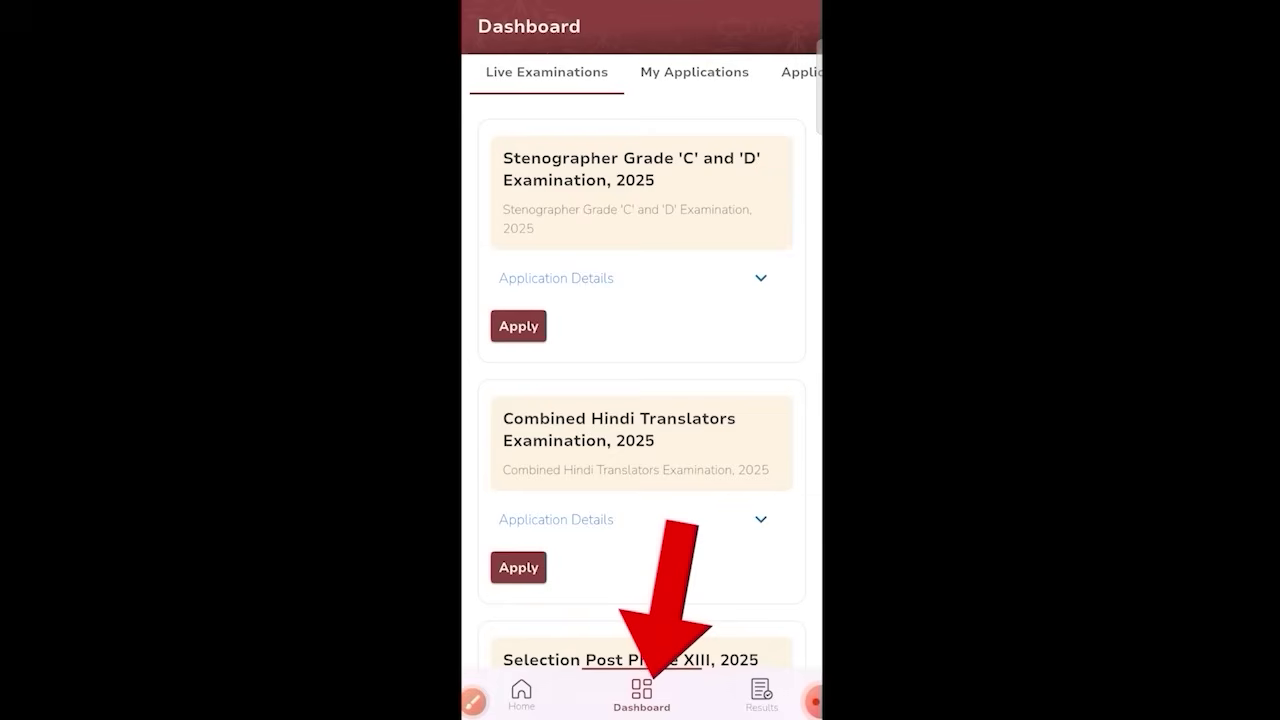
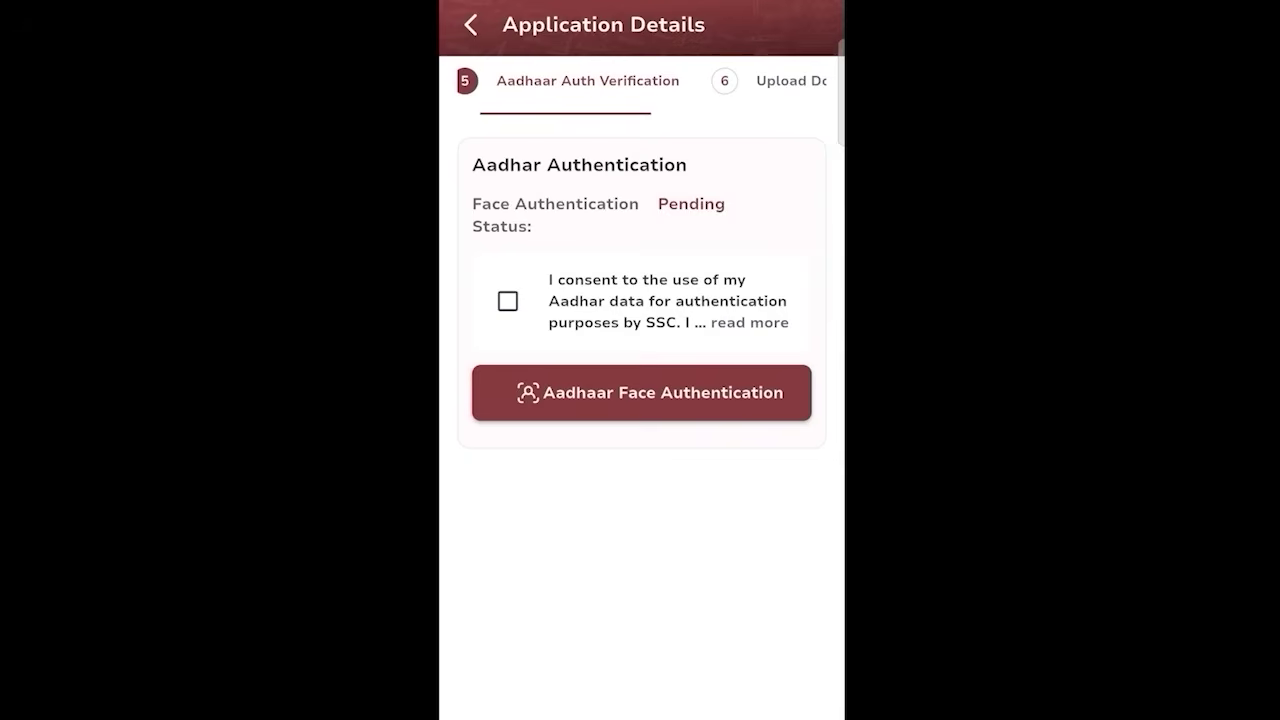
click(508, 301)
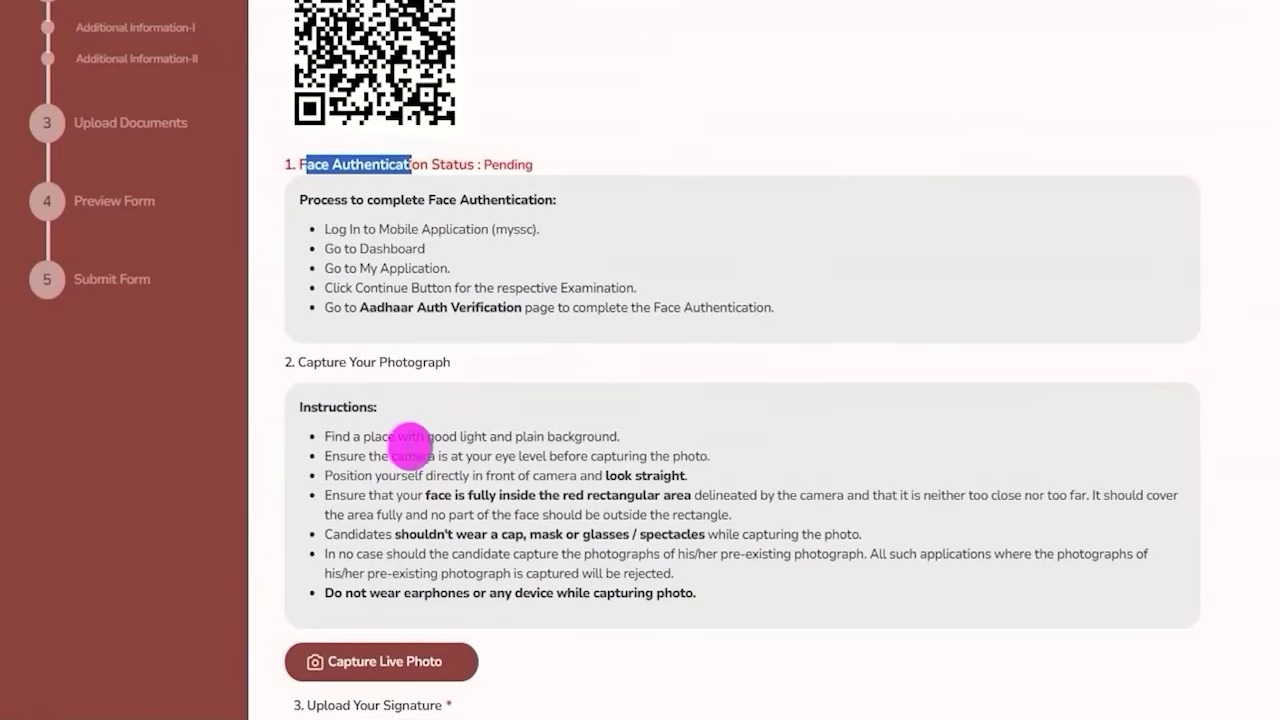
Examine the photograph and signature sections on the upload page and the live photo instructions in the mobile app
drag(313, 362, 408, 364)
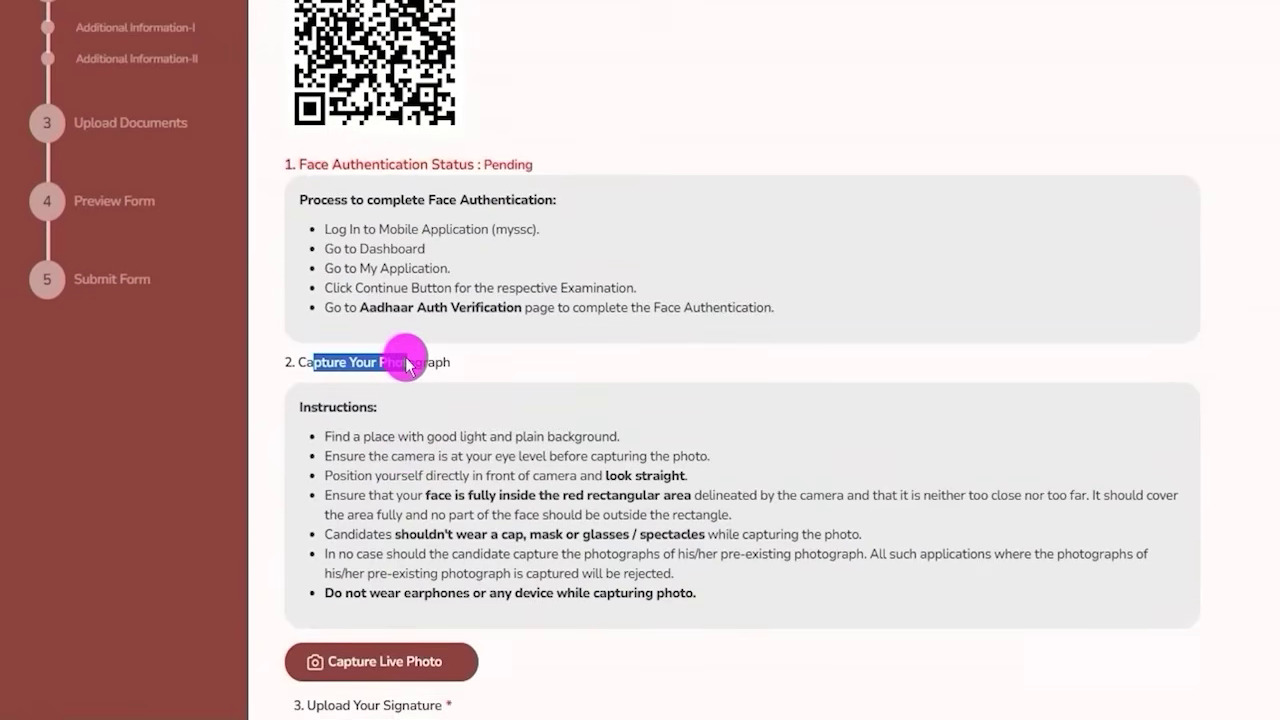
scroll(406, 364, down, 2)
drag(322, 510, 425, 510)
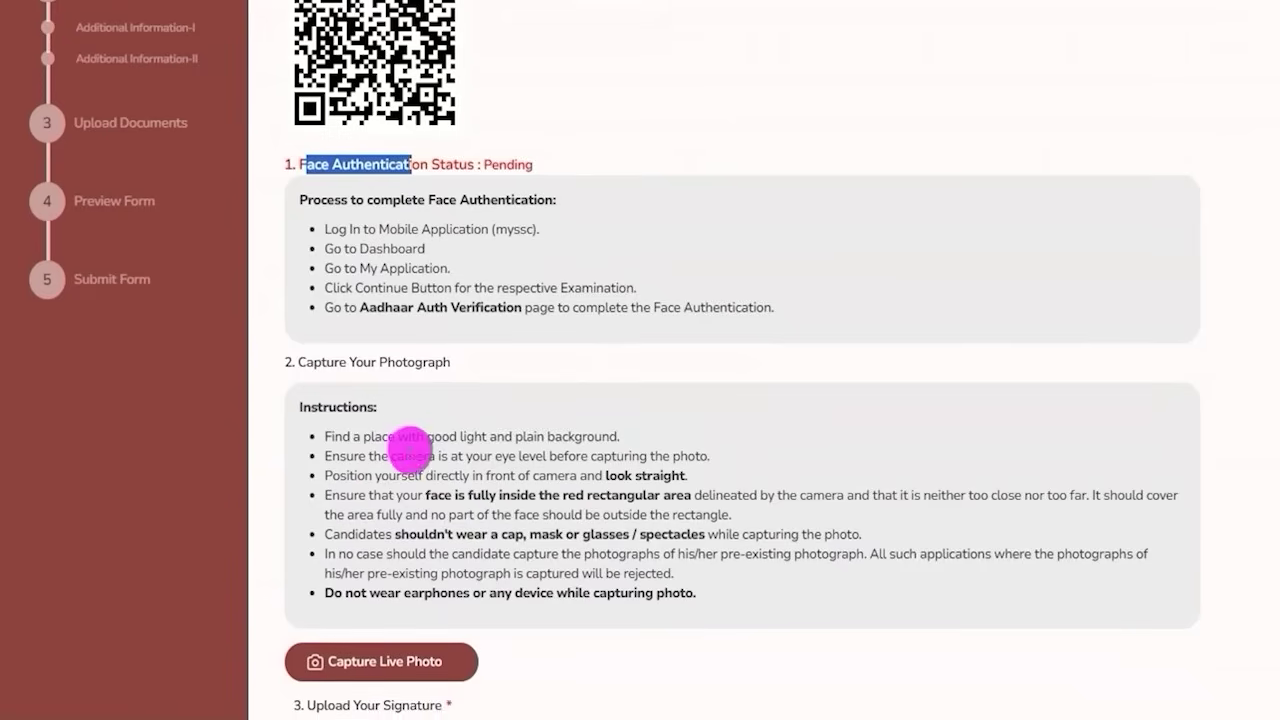
drag(313, 362, 408, 364)
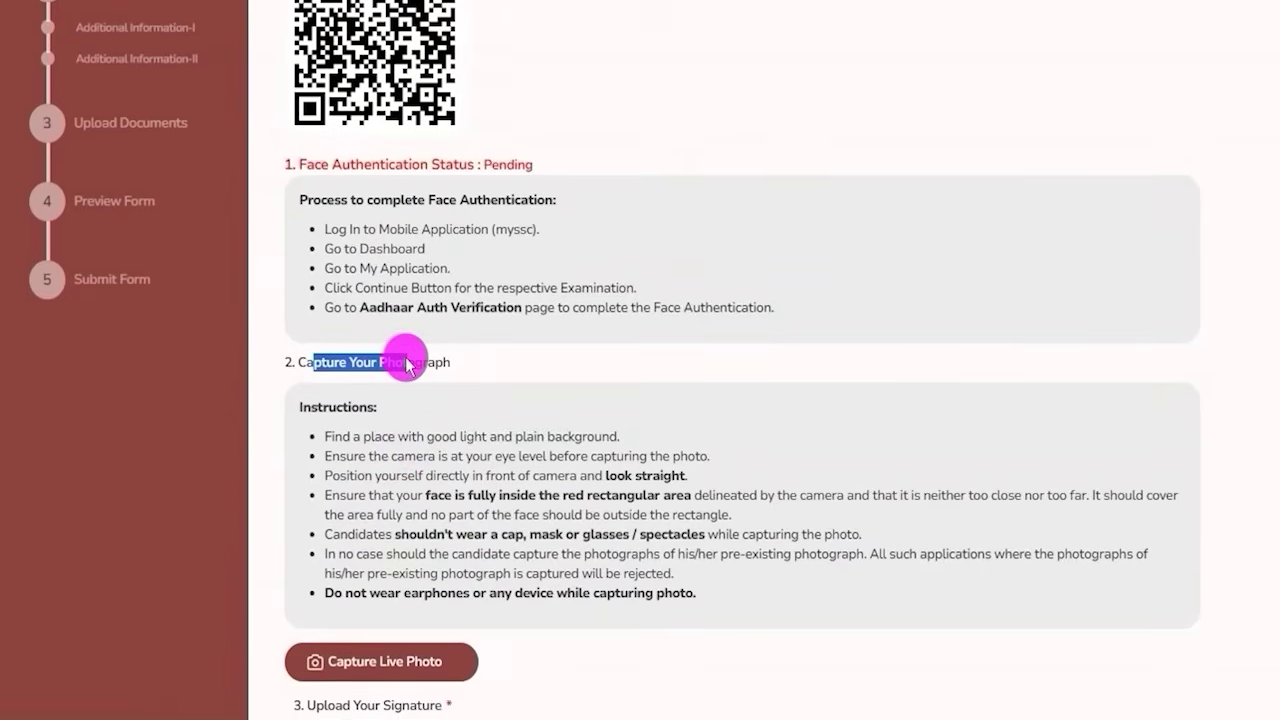
scroll(408, 364, down, 2)
drag(322, 510, 370, 514)
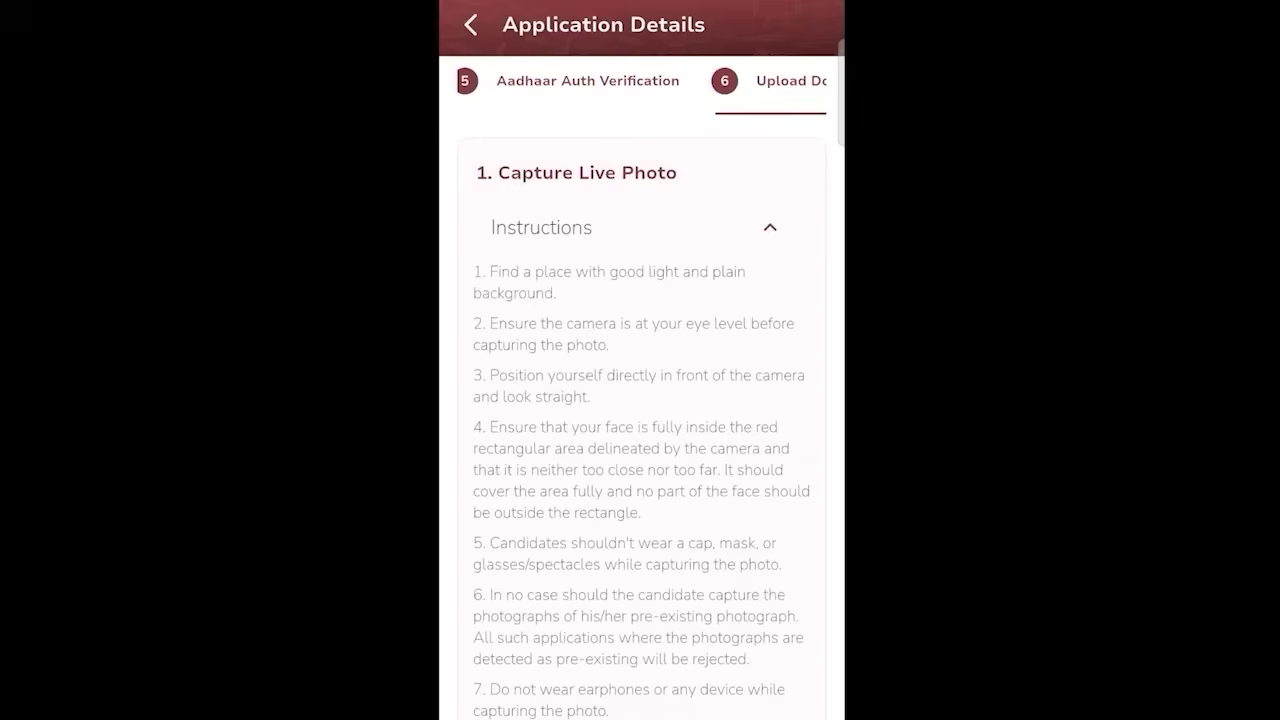
scroll(641, 430, down, 4)
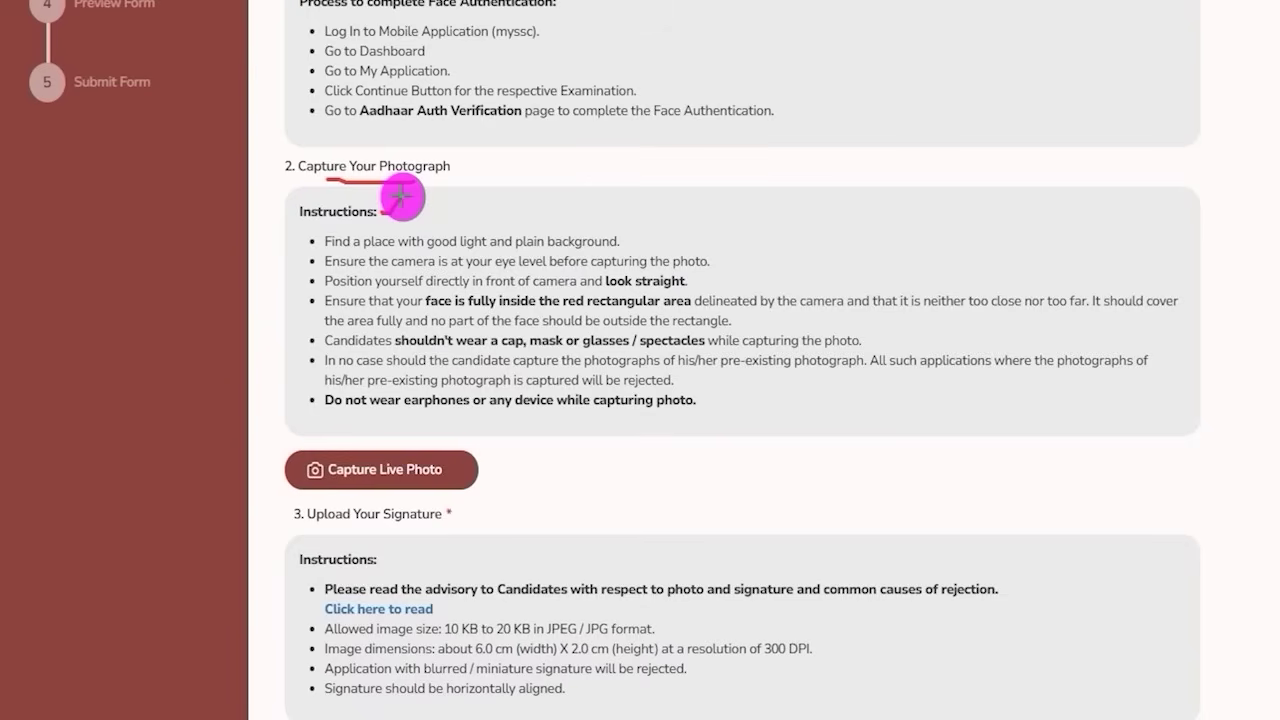
Review the photo capture instructions on lighting, camera level, the red rectangular area, and wearing caps, masks, glasses or earphones
drag(401, 197, 405, 196)
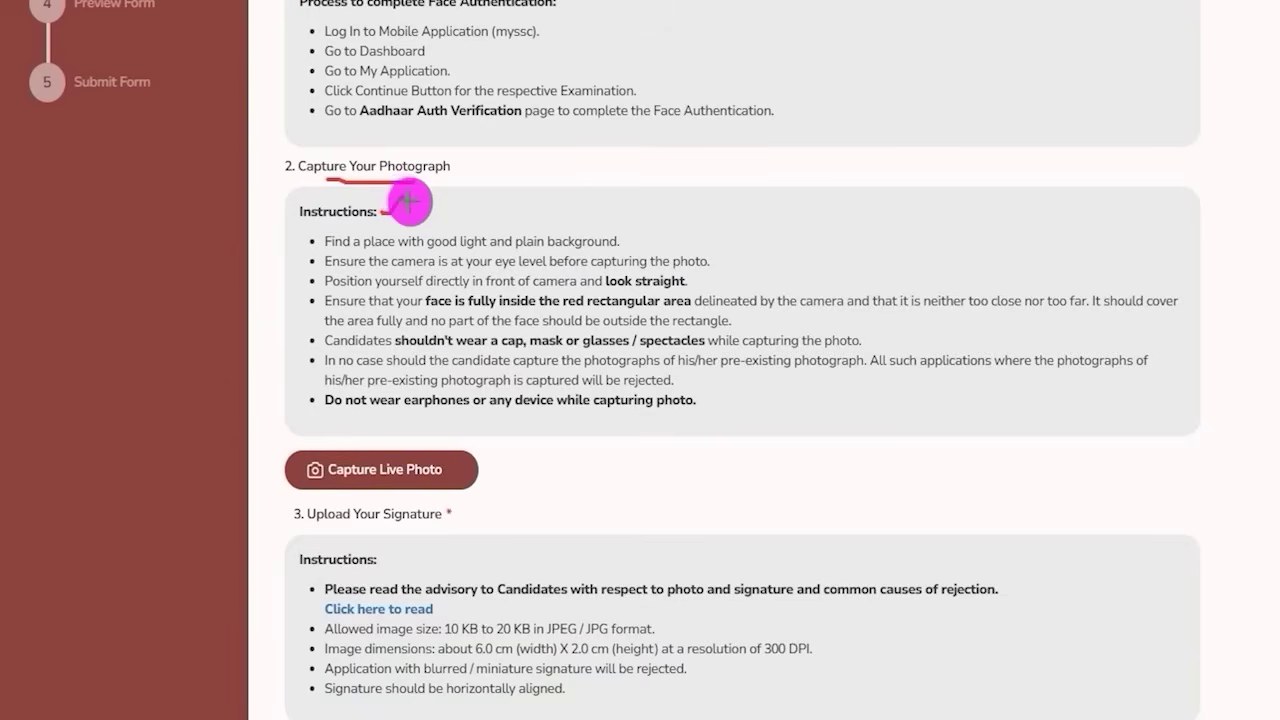
drag(450, 246, 463, 246)
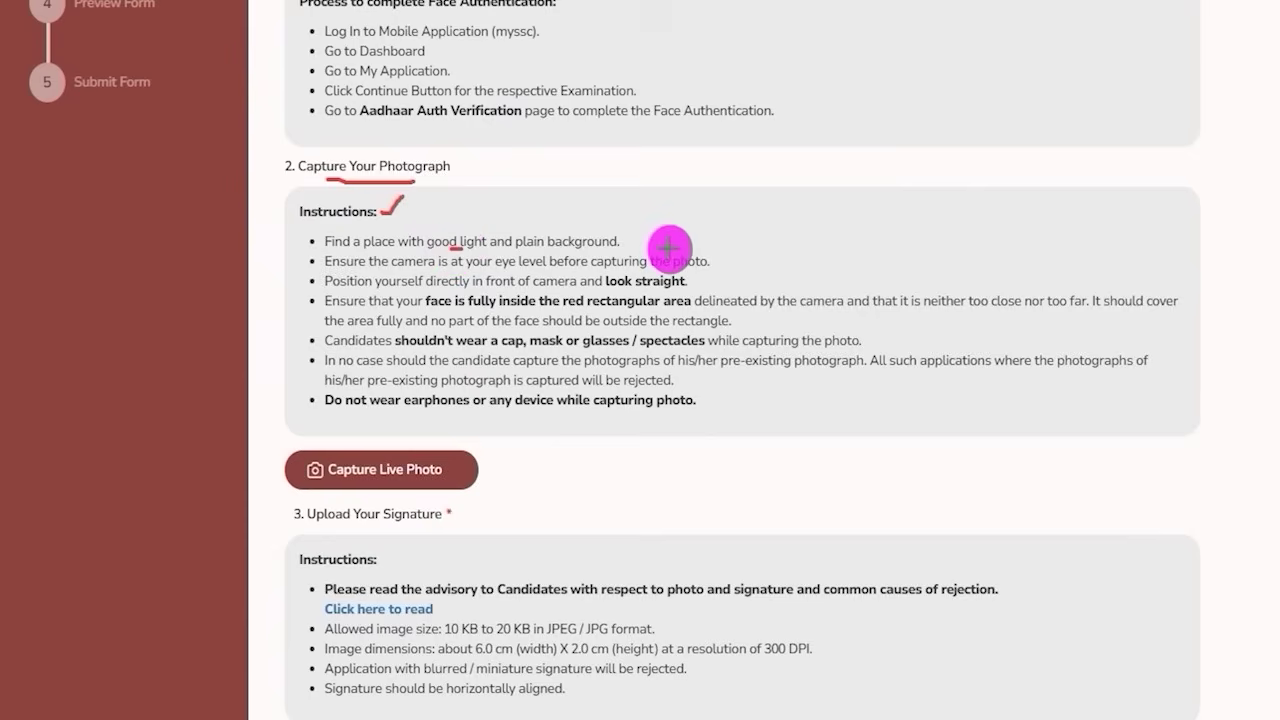
drag(626, 243, 663, 219)
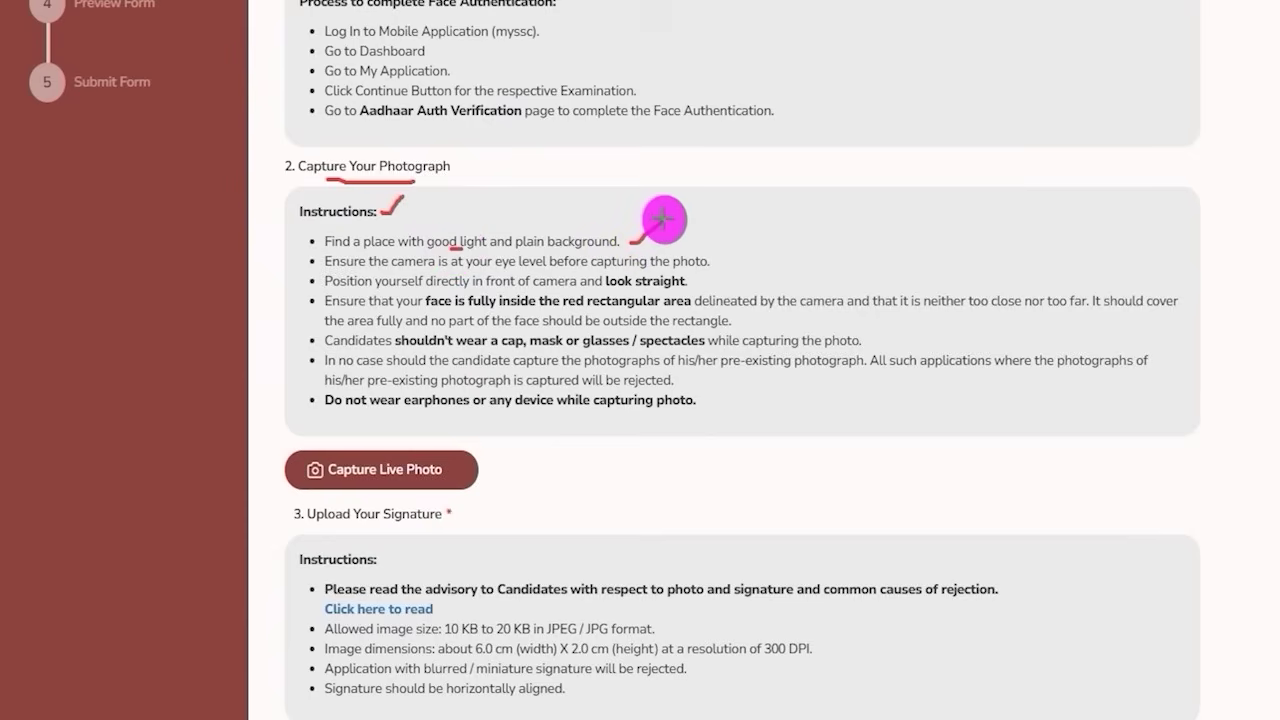
drag(718, 263, 756, 234)
drag(701, 286, 722, 272)
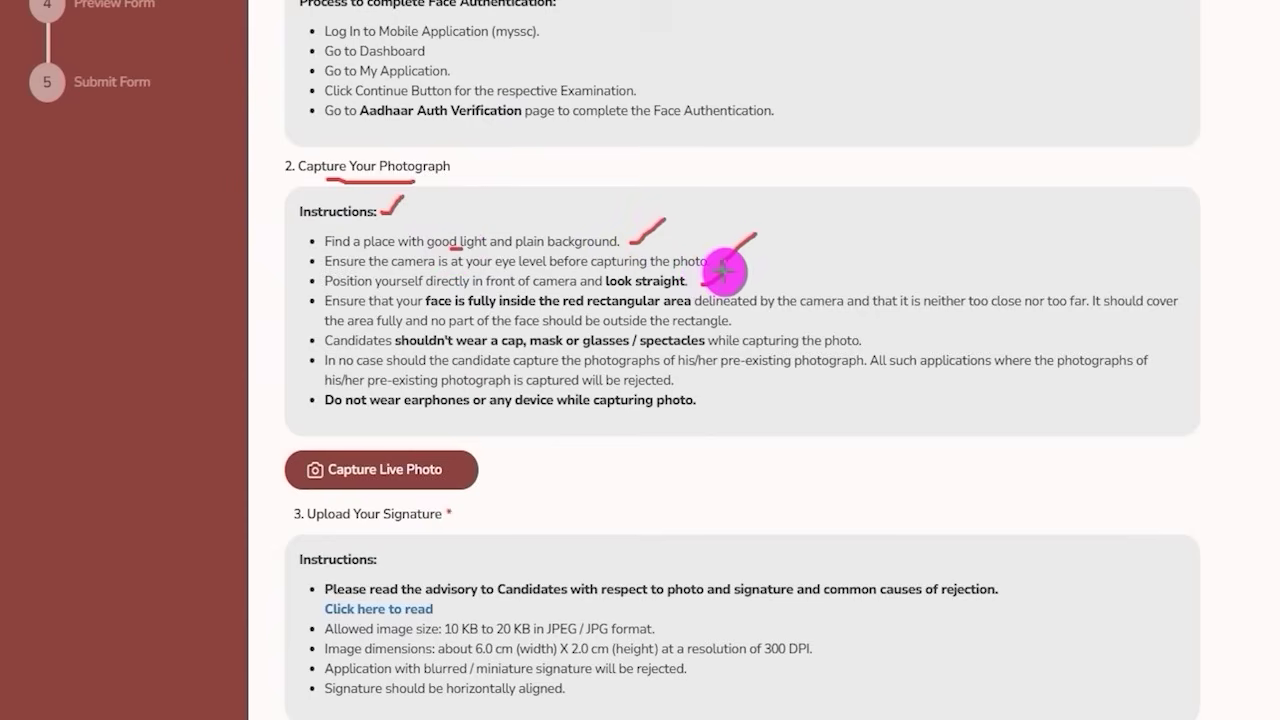
key(e)
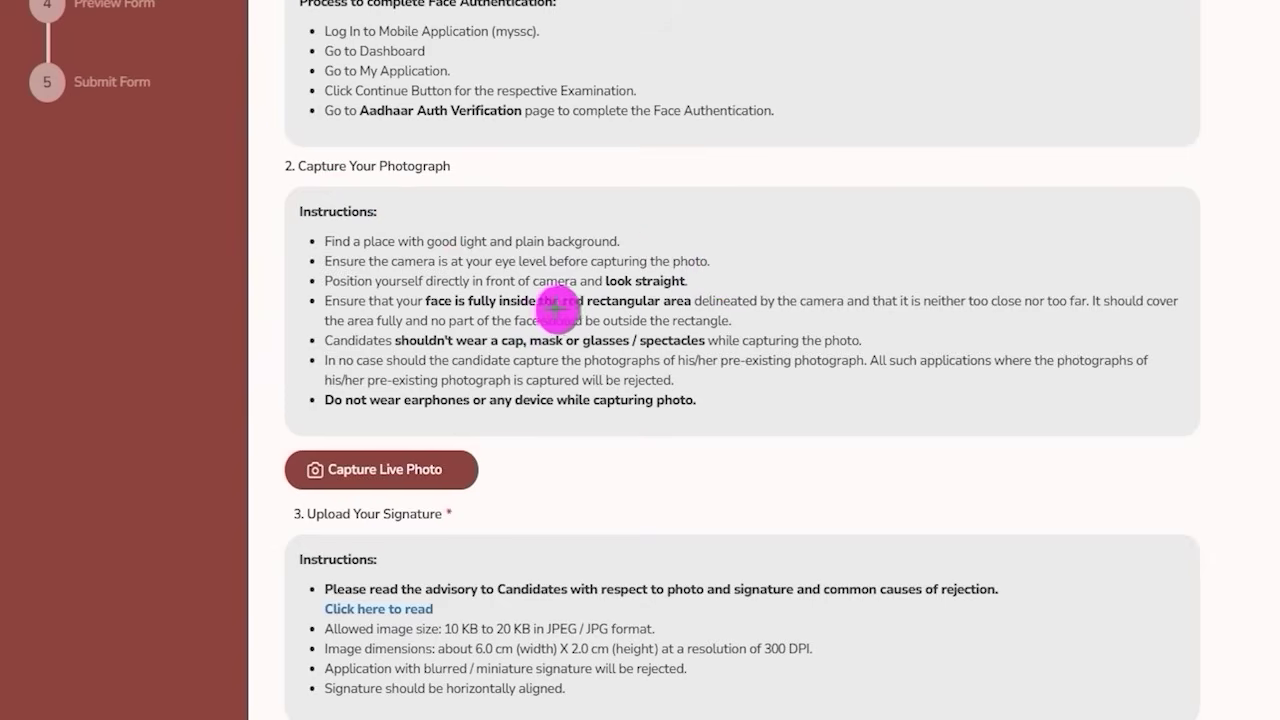
drag(556, 311, 660, 312)
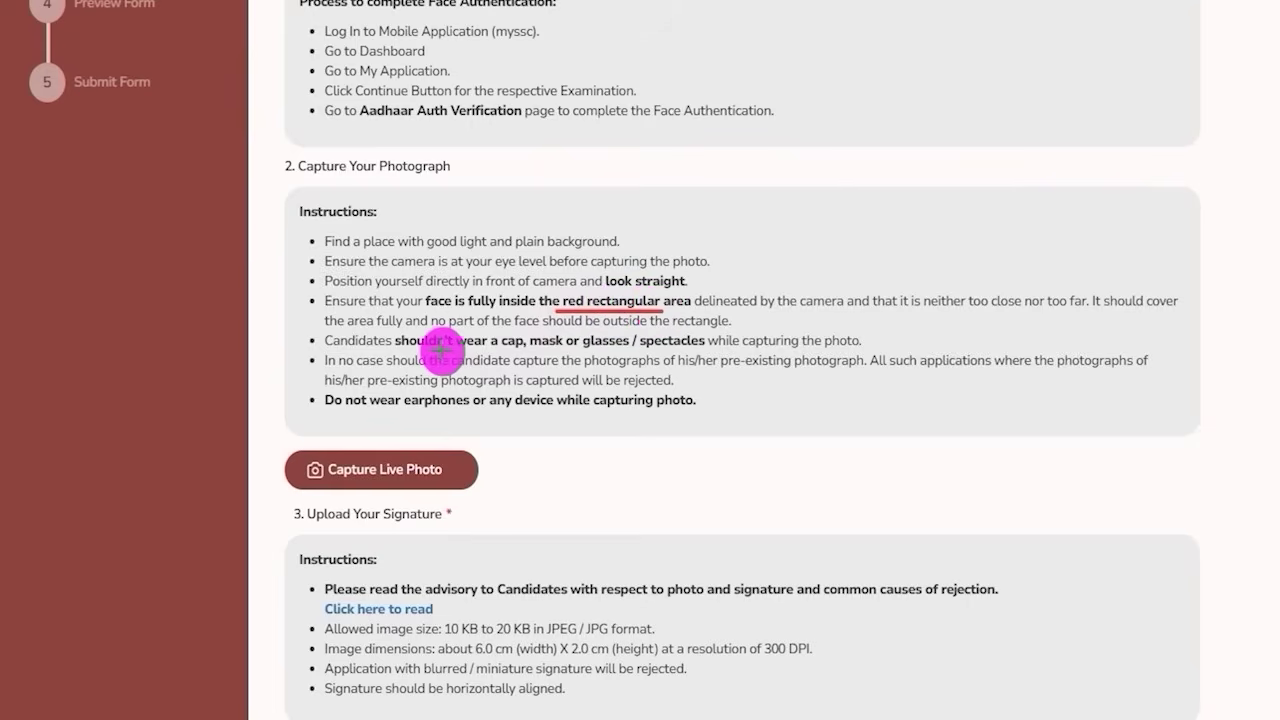
drag(425, 343, 638, 344)
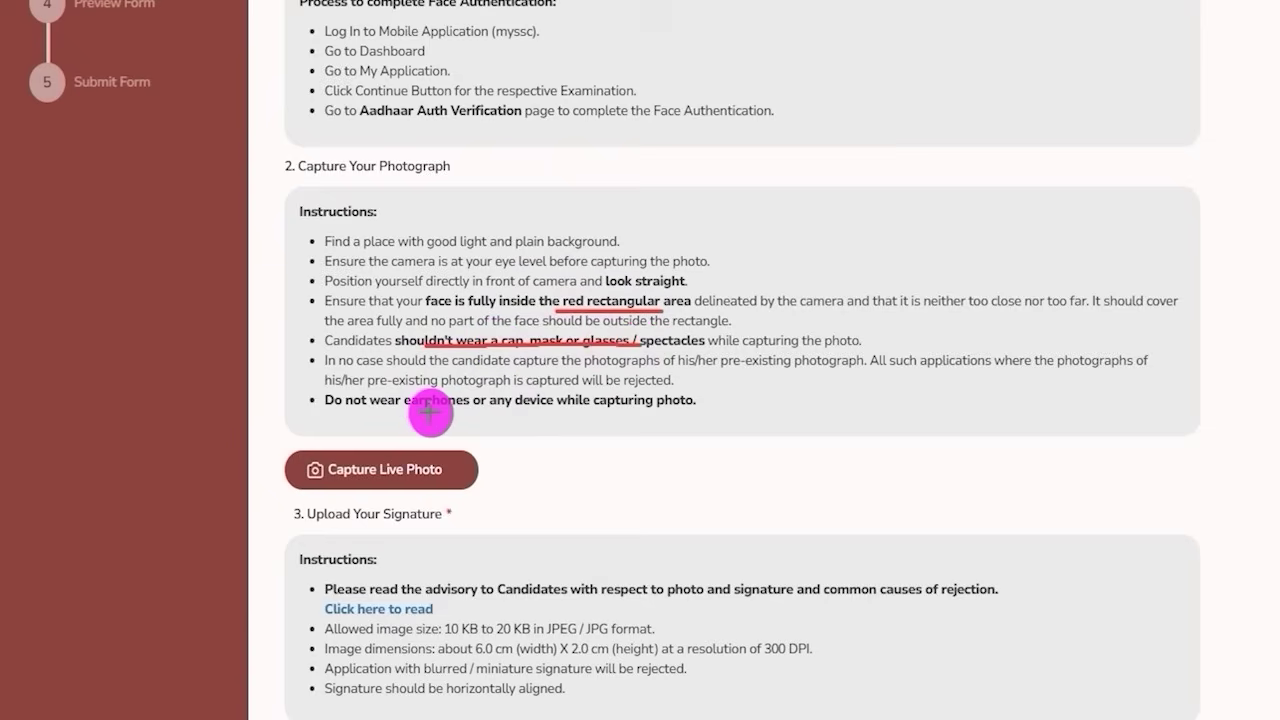
drag(430, 411, 451, 409)
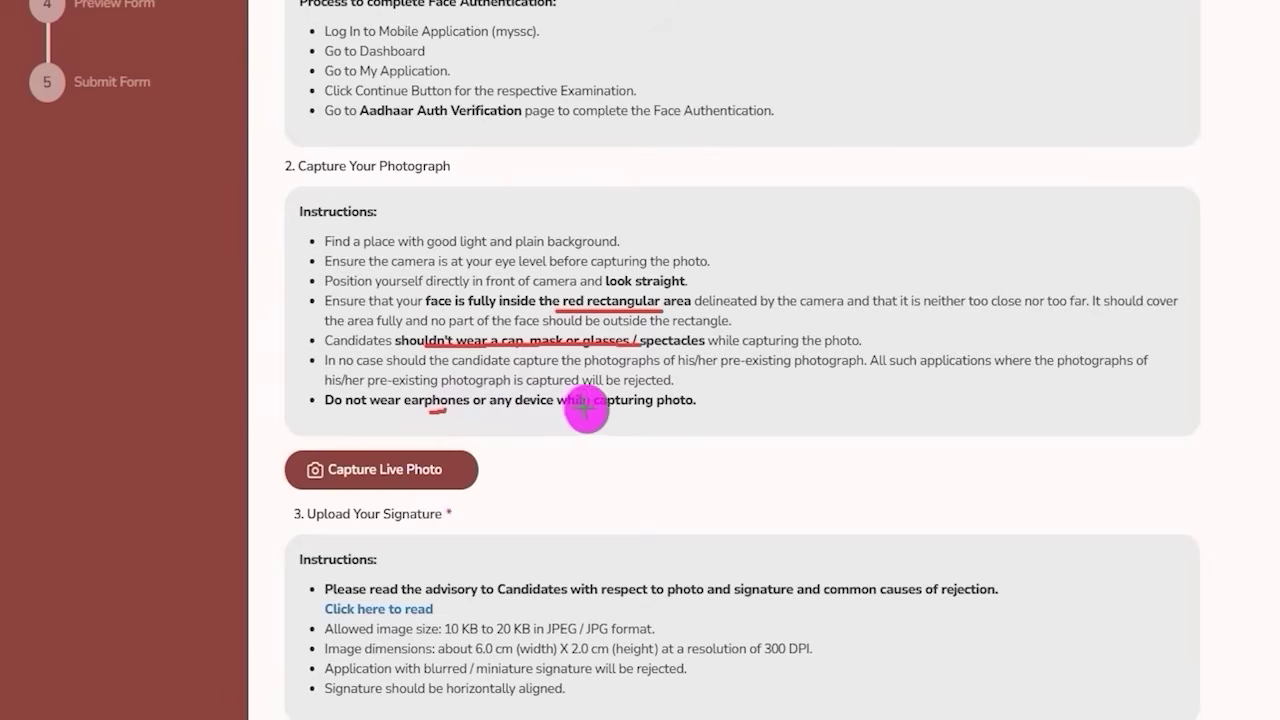
drag(703, 407, 740, 381)
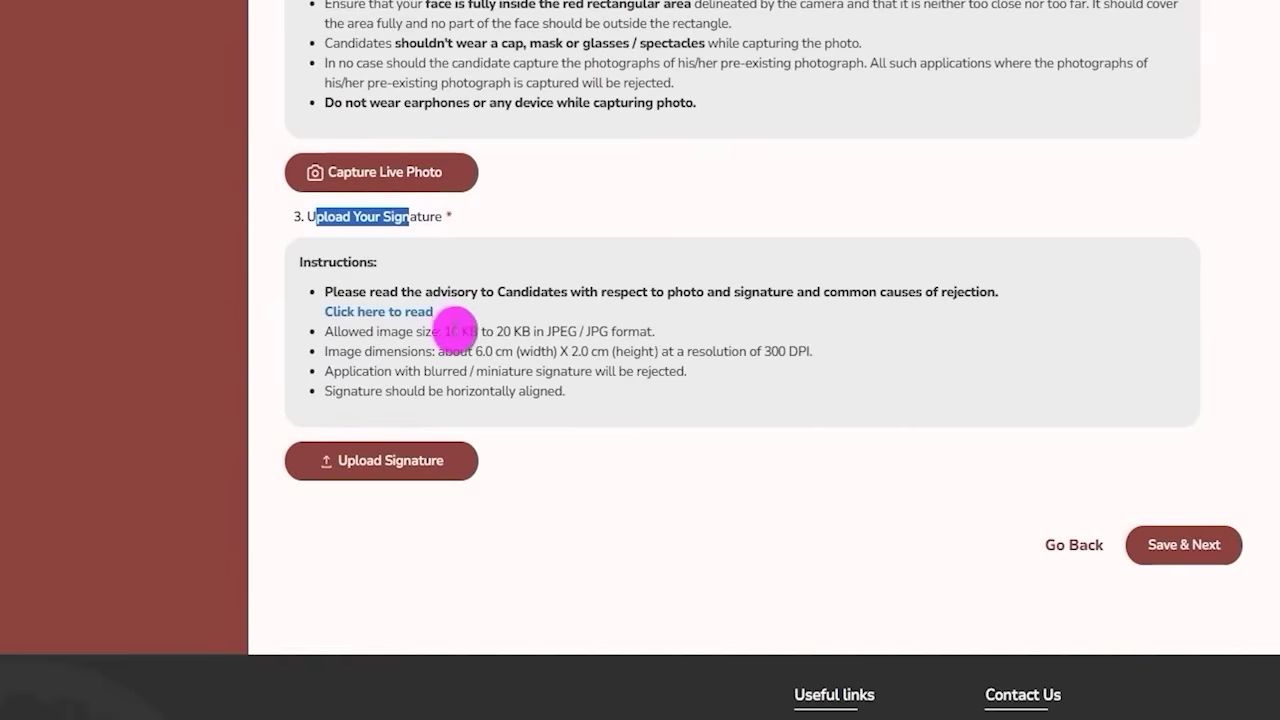
Examine the signature upload requirements for file size, format, dimensions and resolution
drag(449, 331, 652, 331)
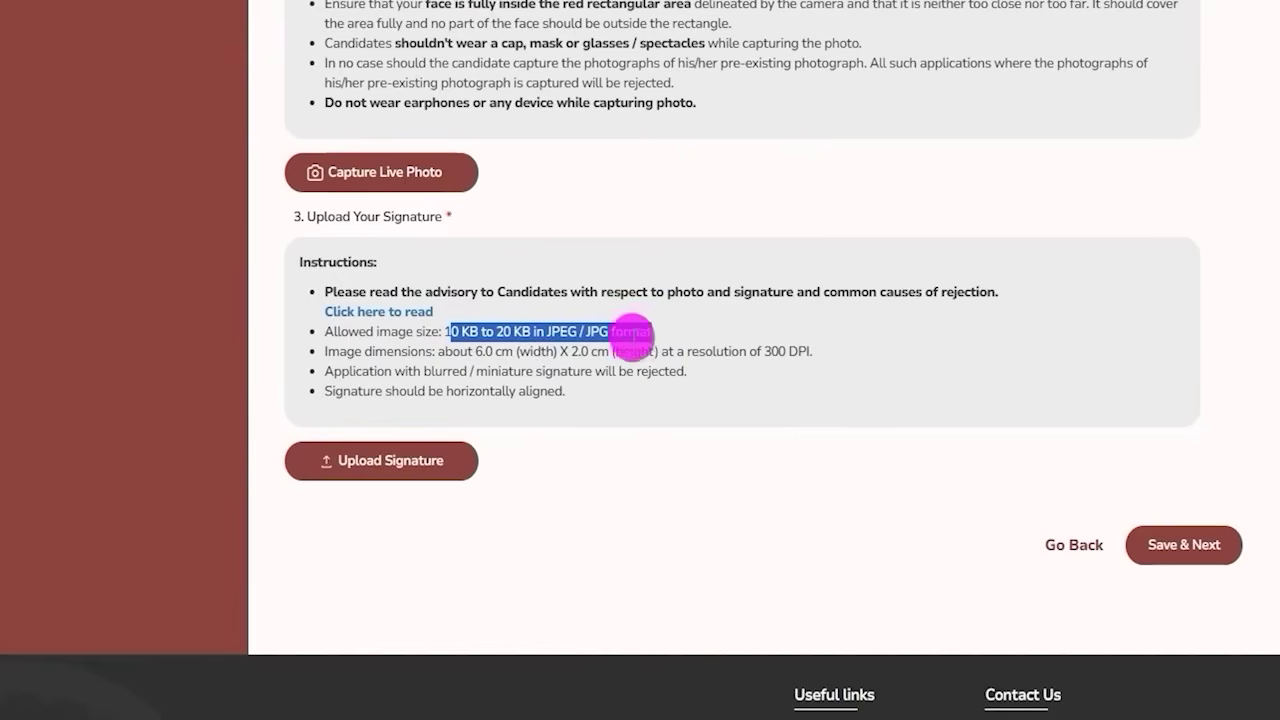
click(480, 346)
drag(477, 351, 808, 351)
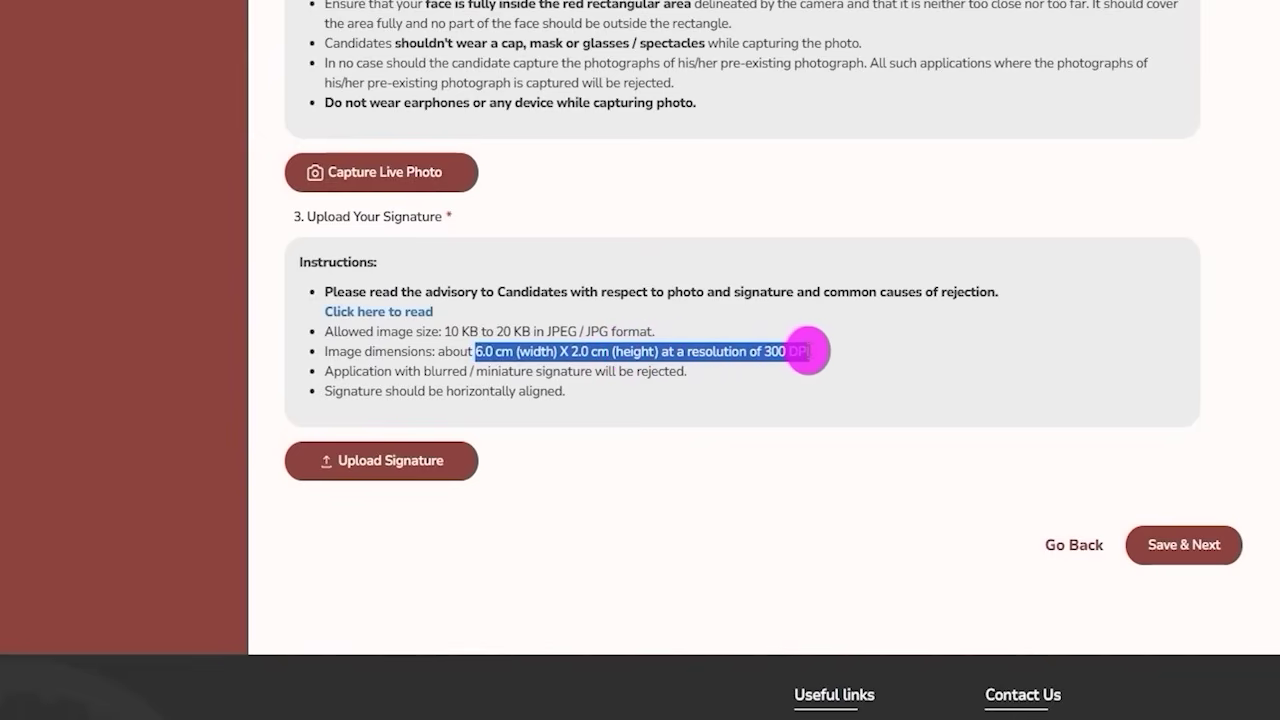
drag(808, 351, 809, 351)
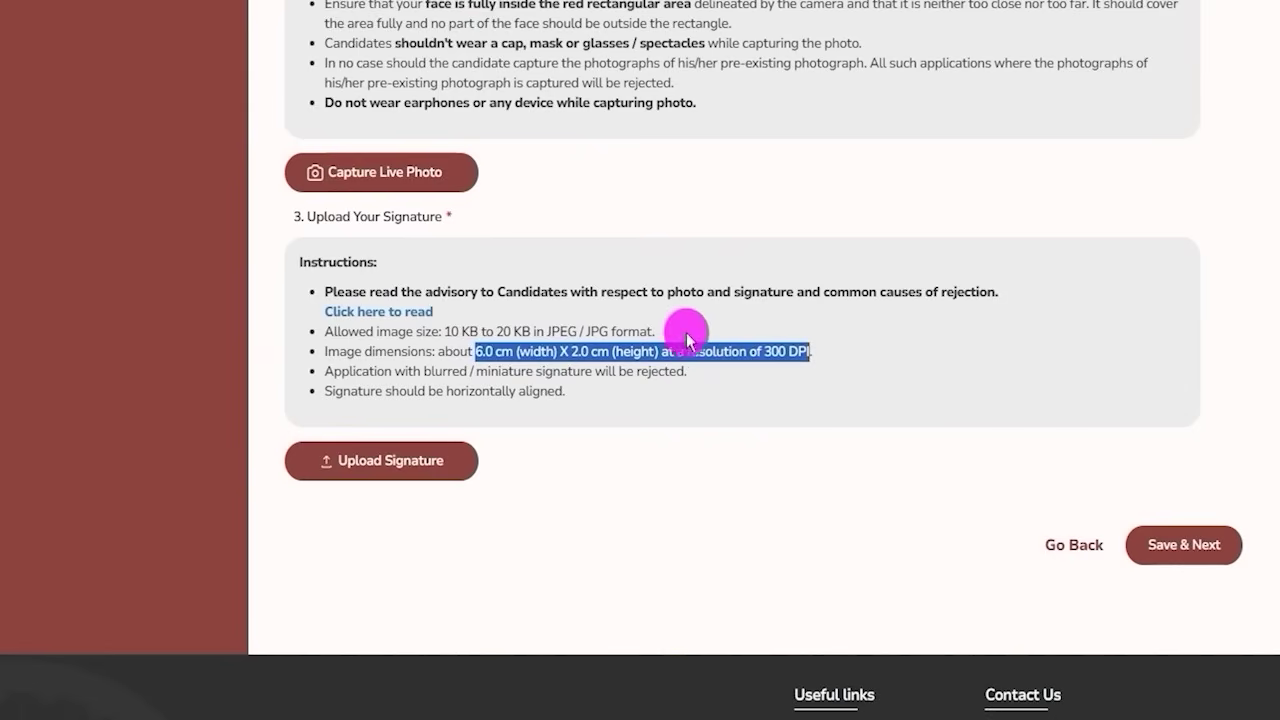
Open the candidate advisory on photo and signature rejection, and go to its instructions for uploading signatures
drag(457, 313, 324, 313)
click(398, 320)
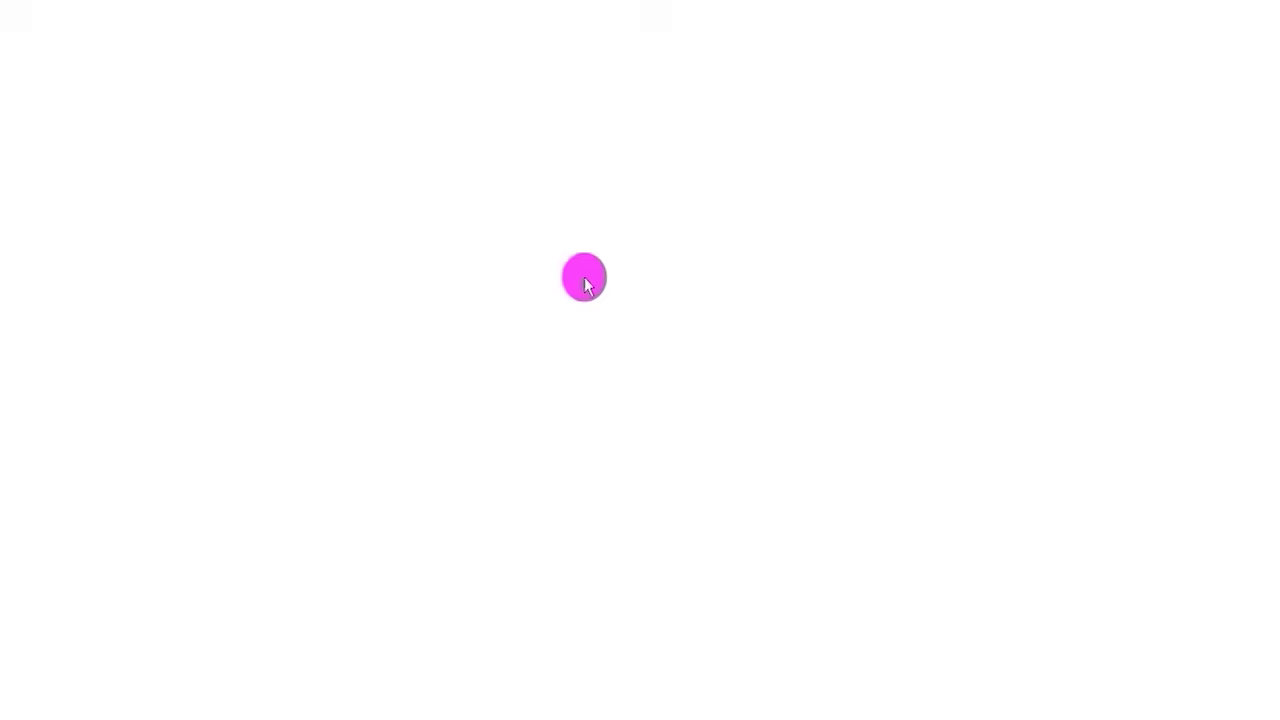
scroll(643, 460, down, 2)
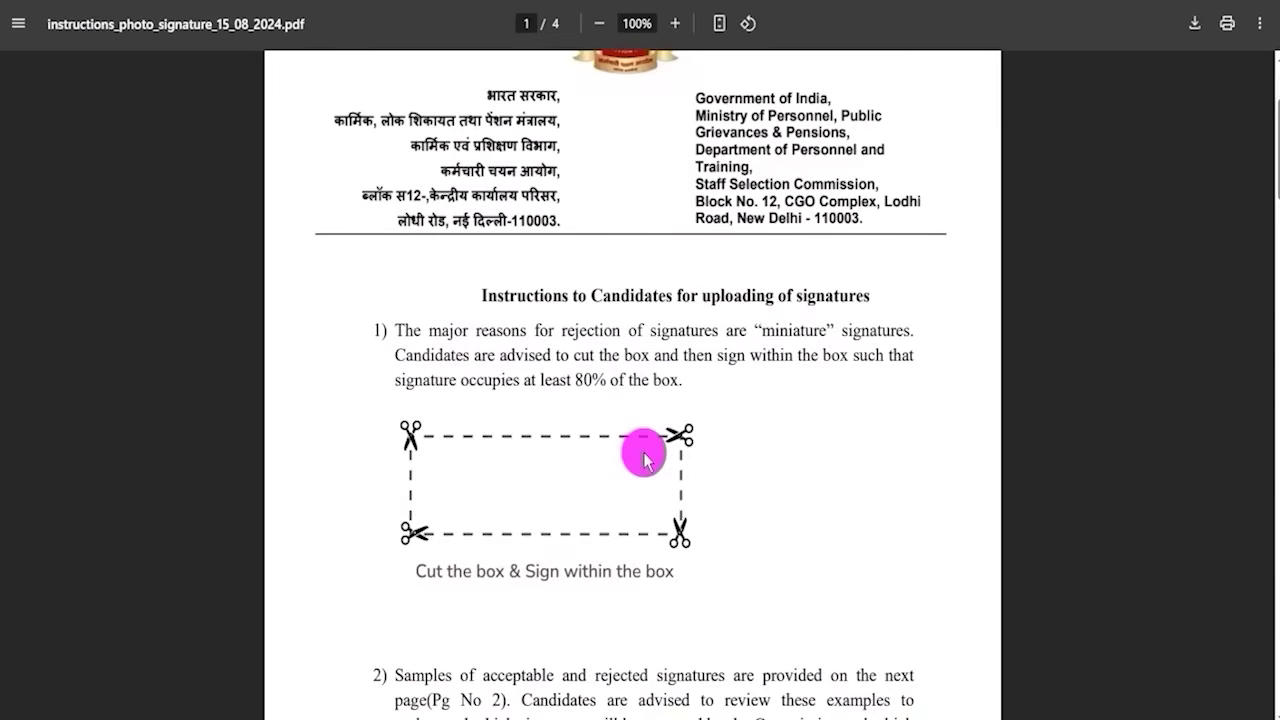
Read the advisory's instruction on cutting out the box and signing within it to fill at least 80% of it
scroll(643, 460, down, 1)
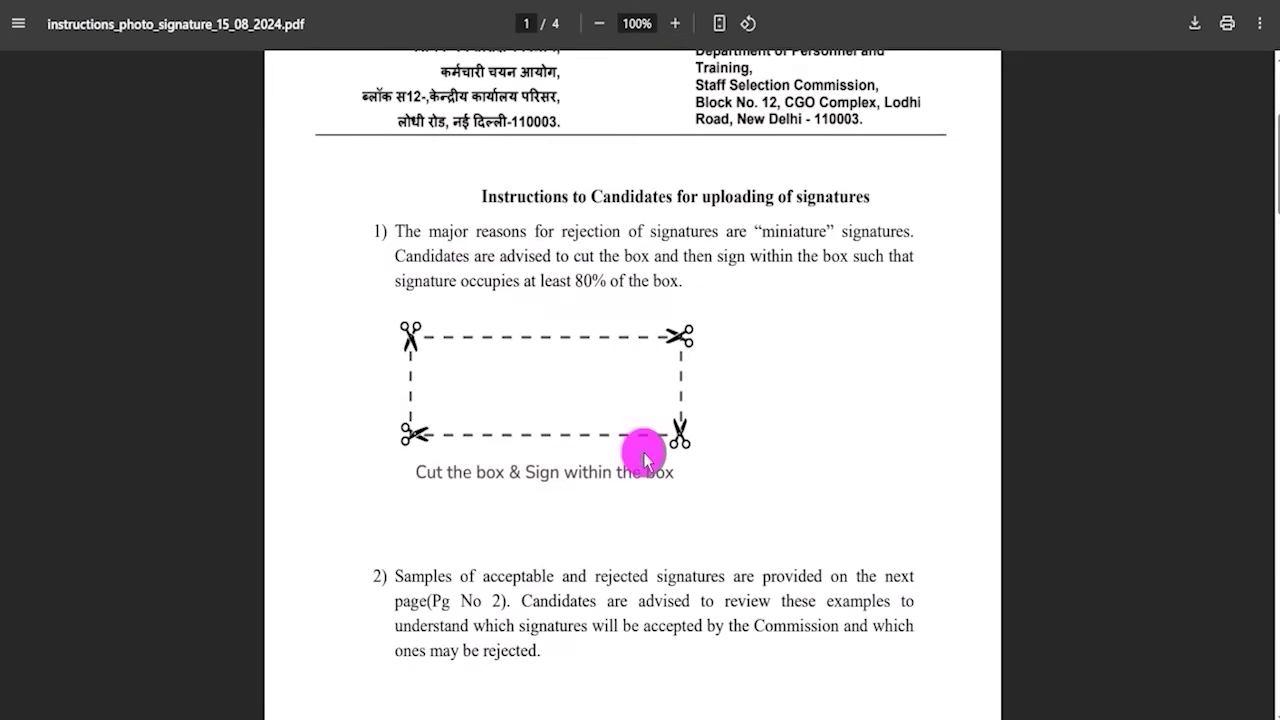
scroll(643, 460, down, 1)
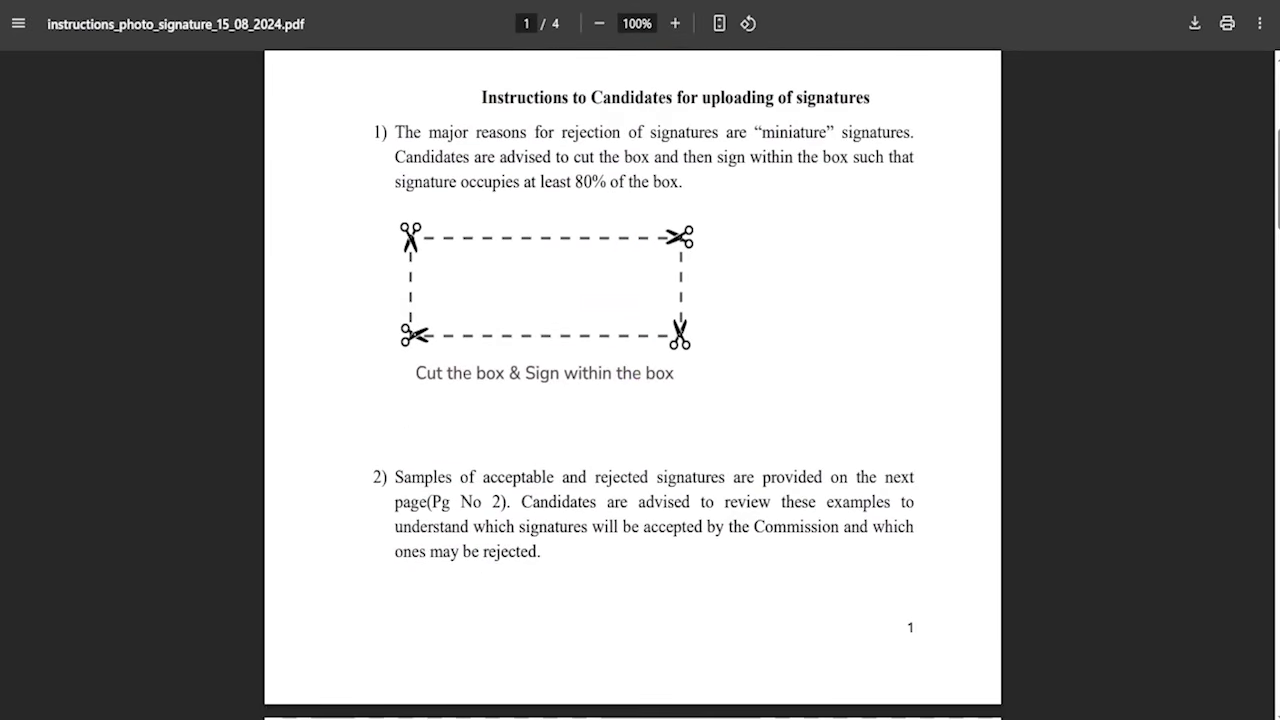
drag(628, 290, 708, 240)
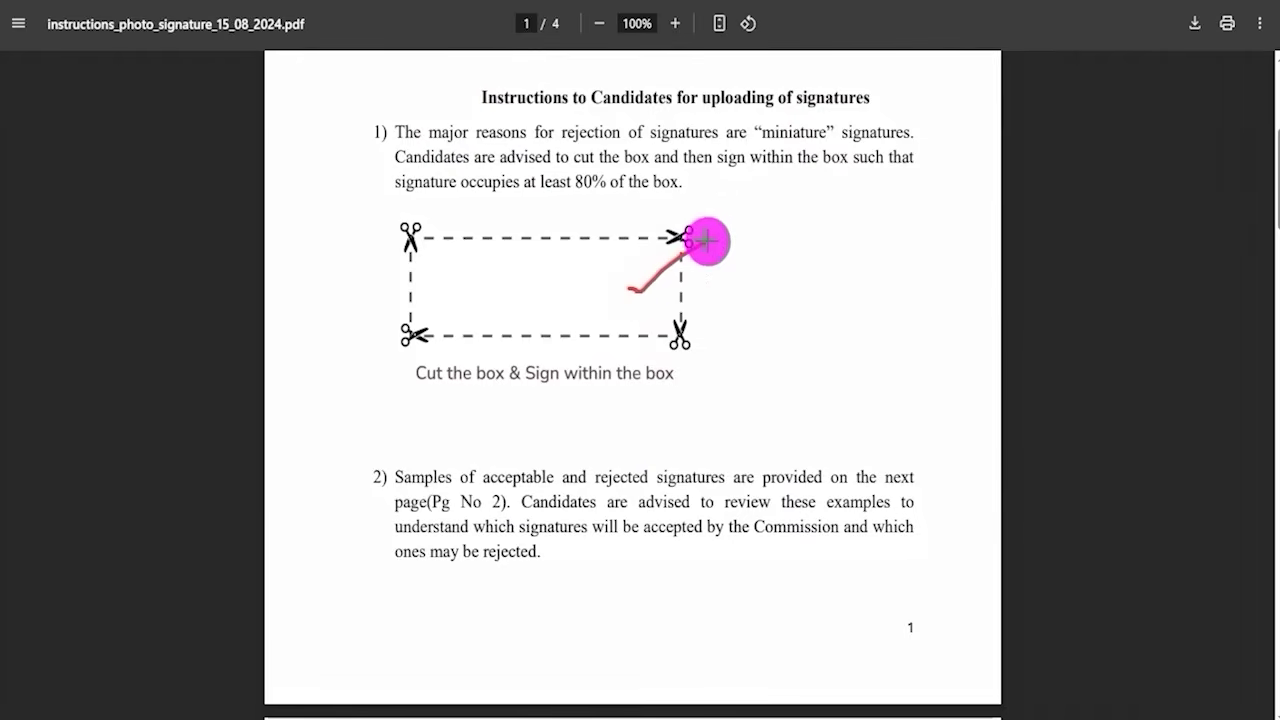
Examine the advisory's sample signatures, comparing the one good for approval with the rejected examples
scroll(654, 438, down, 5)
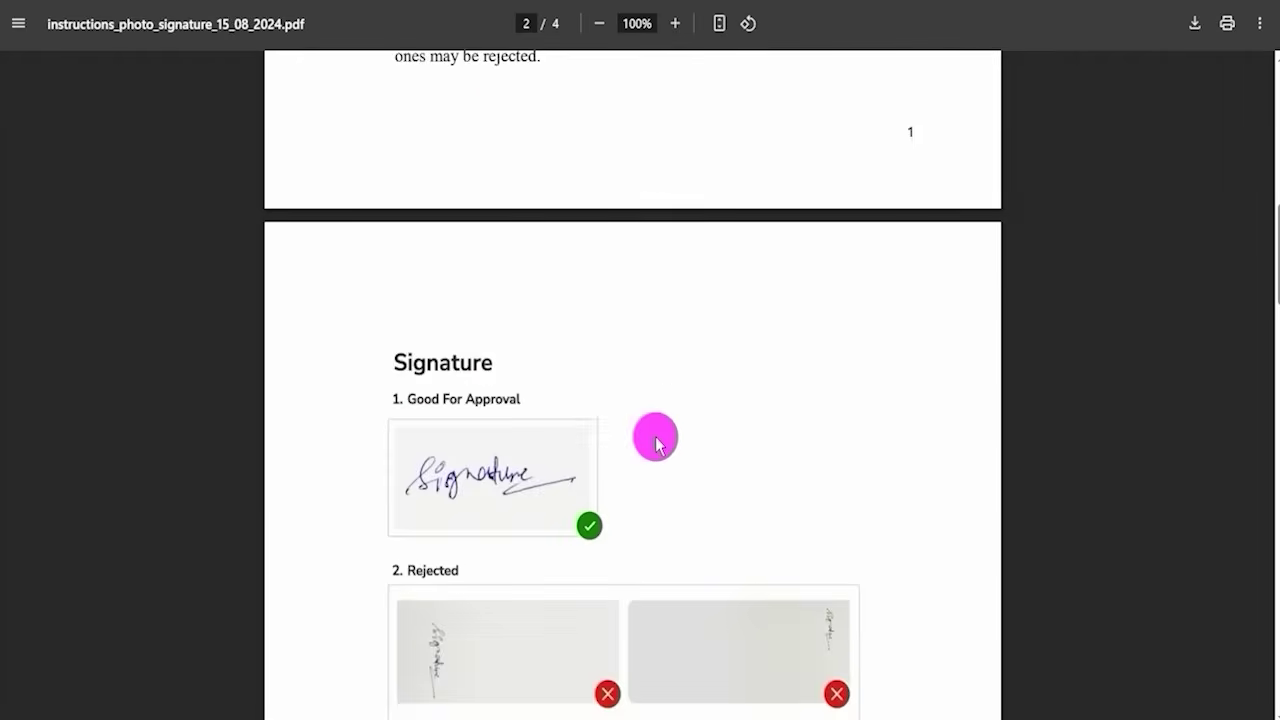
scroll(654, 440, down, 2)
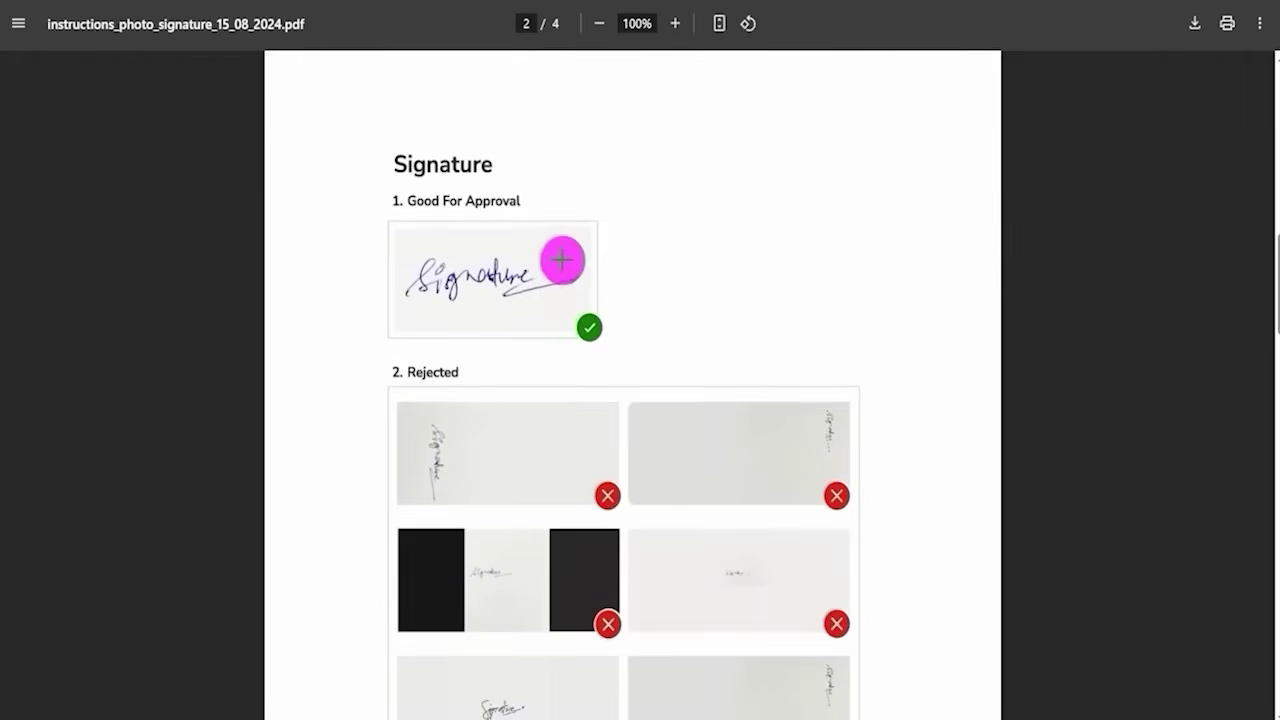
drag(566, 260, 657, 208)
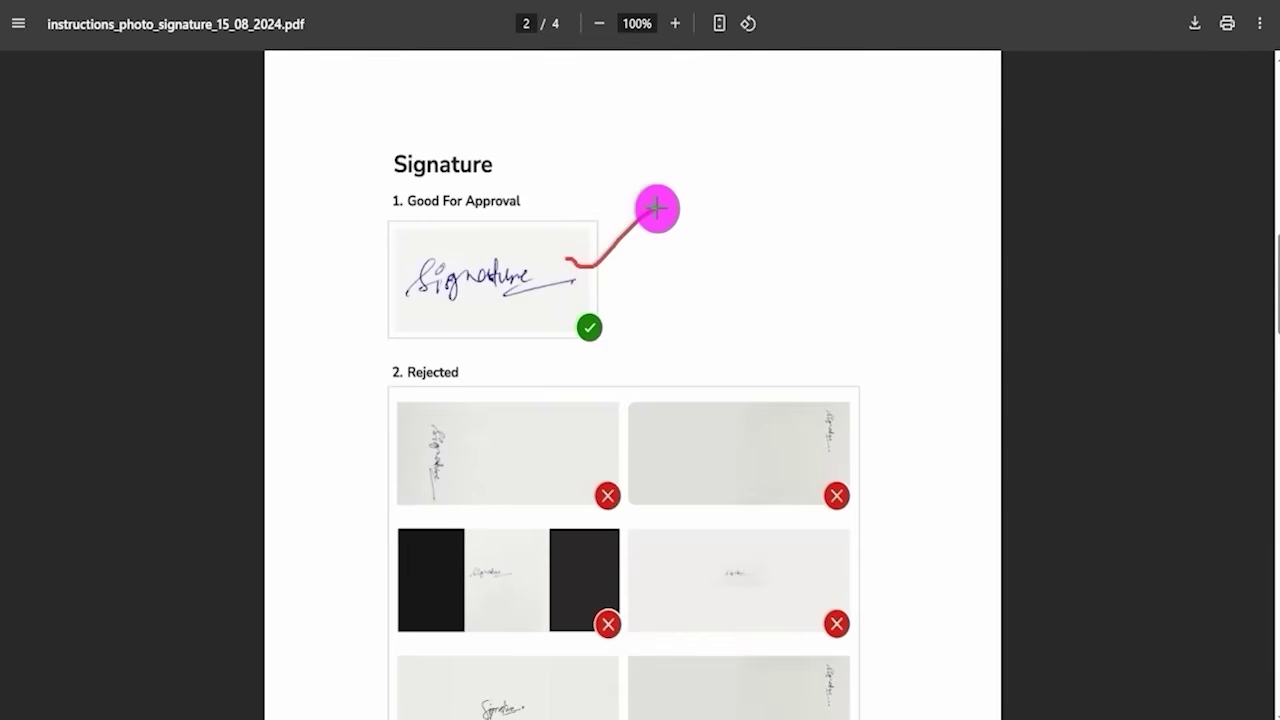
drag(478, 434, 537, 450)
drag(536, 425, 490, 461)
mouse_move(739, 449)
mouse_down()
mouse_move(781, 468)
mouse_move(745, 465)
mouse_up()
mouse_move(482, 563)
mouse_down()
mouse_move(517, 580)
mouse_move(492, 580)
mouse_up()
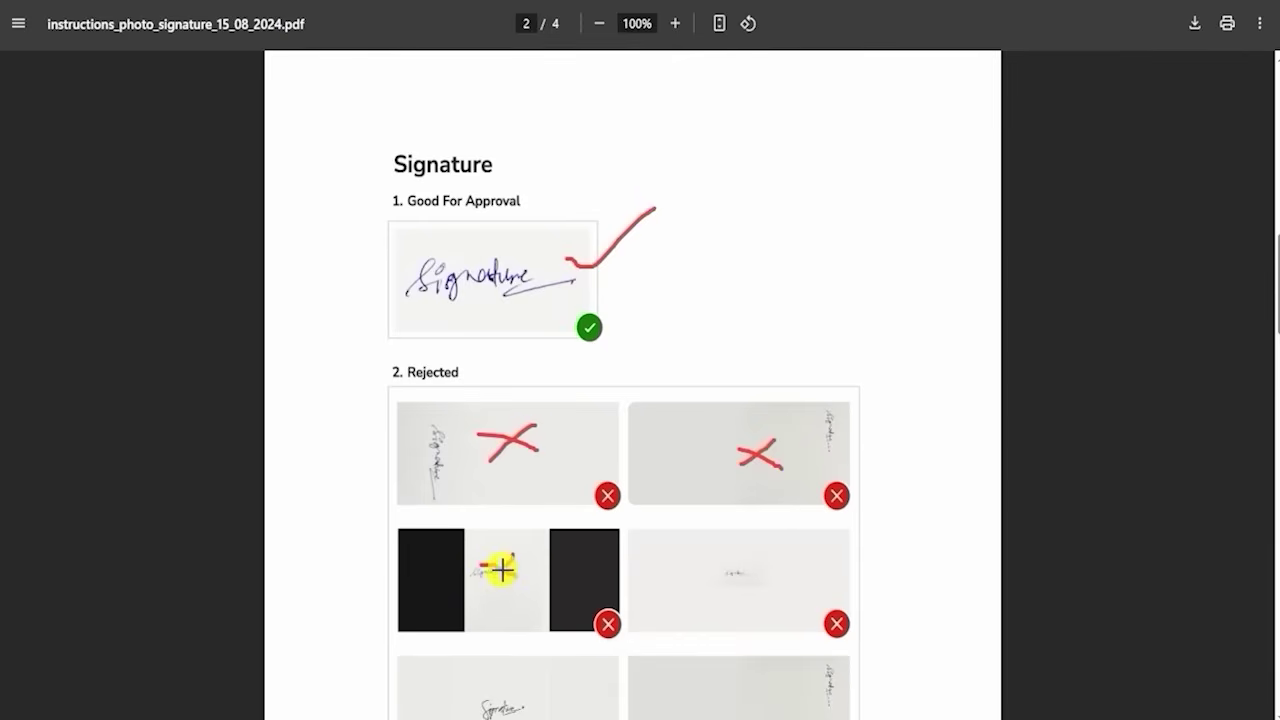
drag(707, 561, 759, 590)
drag(745, 567, 720, 590)
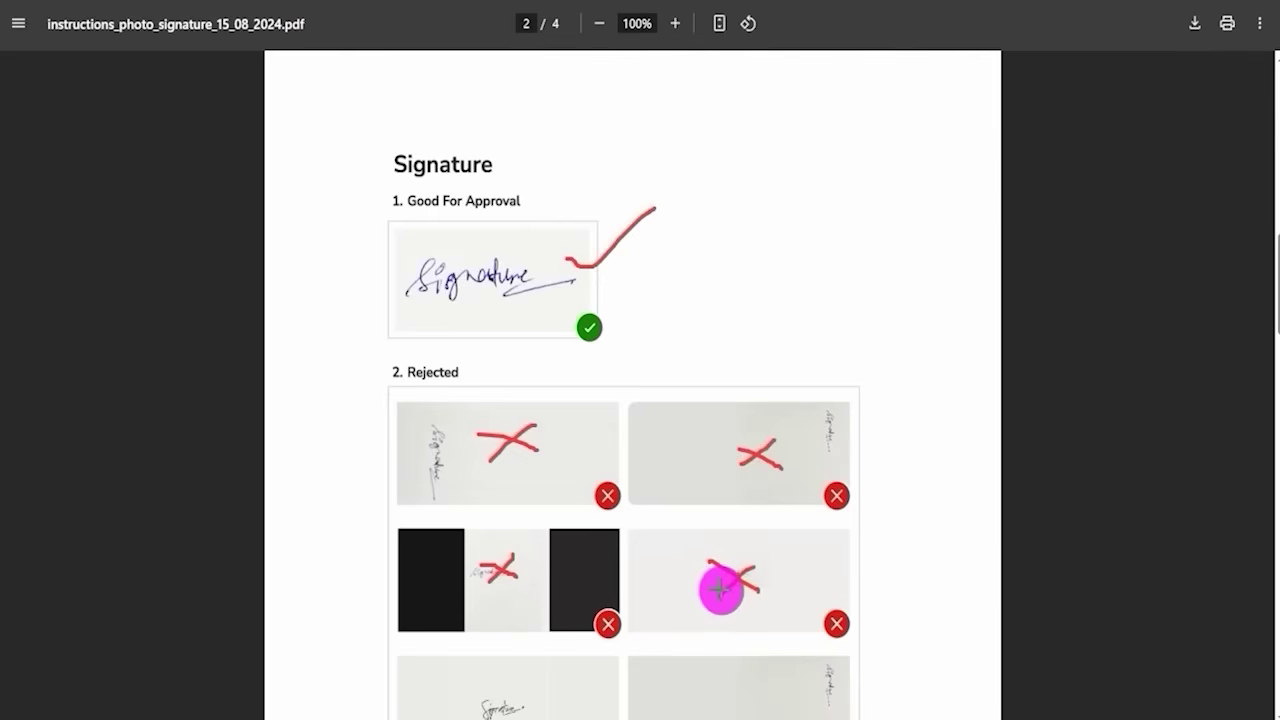
mouse_move(712, 672)
mouse_down()
mouse_move(737, 682)
mouse_move(692, 690)
mouse_up()
mouse_move(578, 686)
mouse_down()
mouse_move(536, 711)
mouse_move(582, 708)
mouse_up()
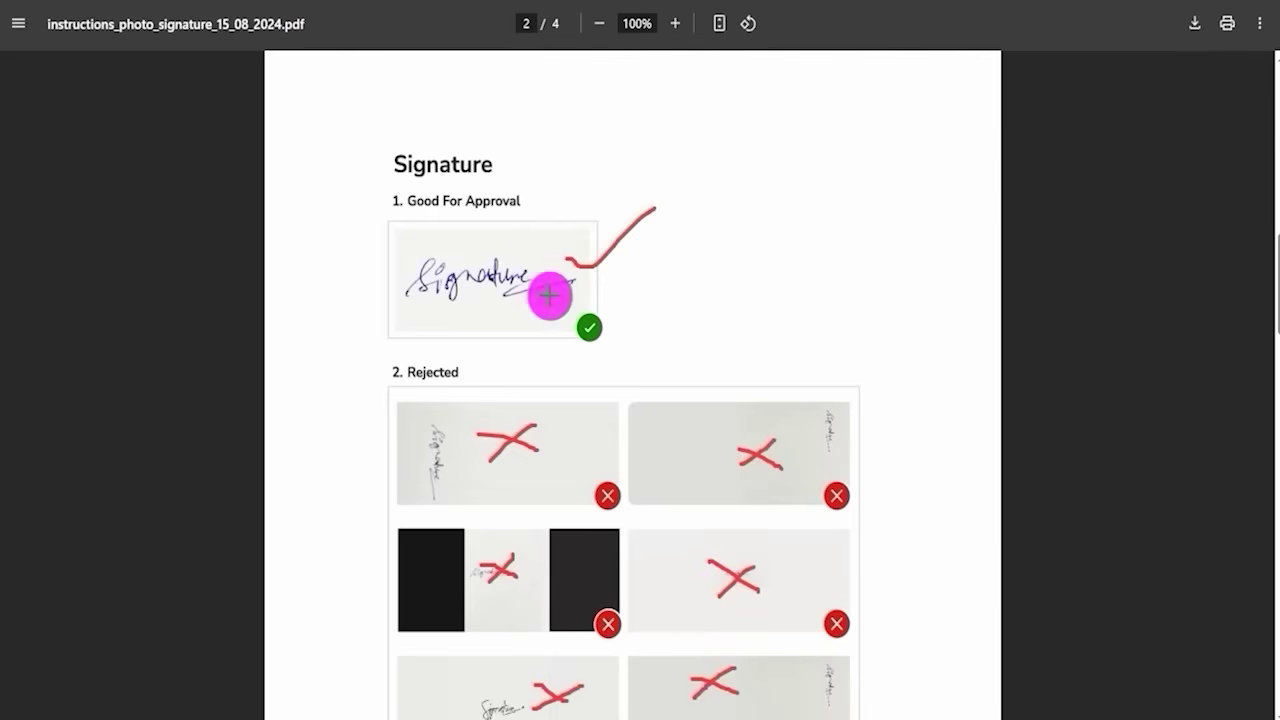
drag(541, 242, 734, 171)
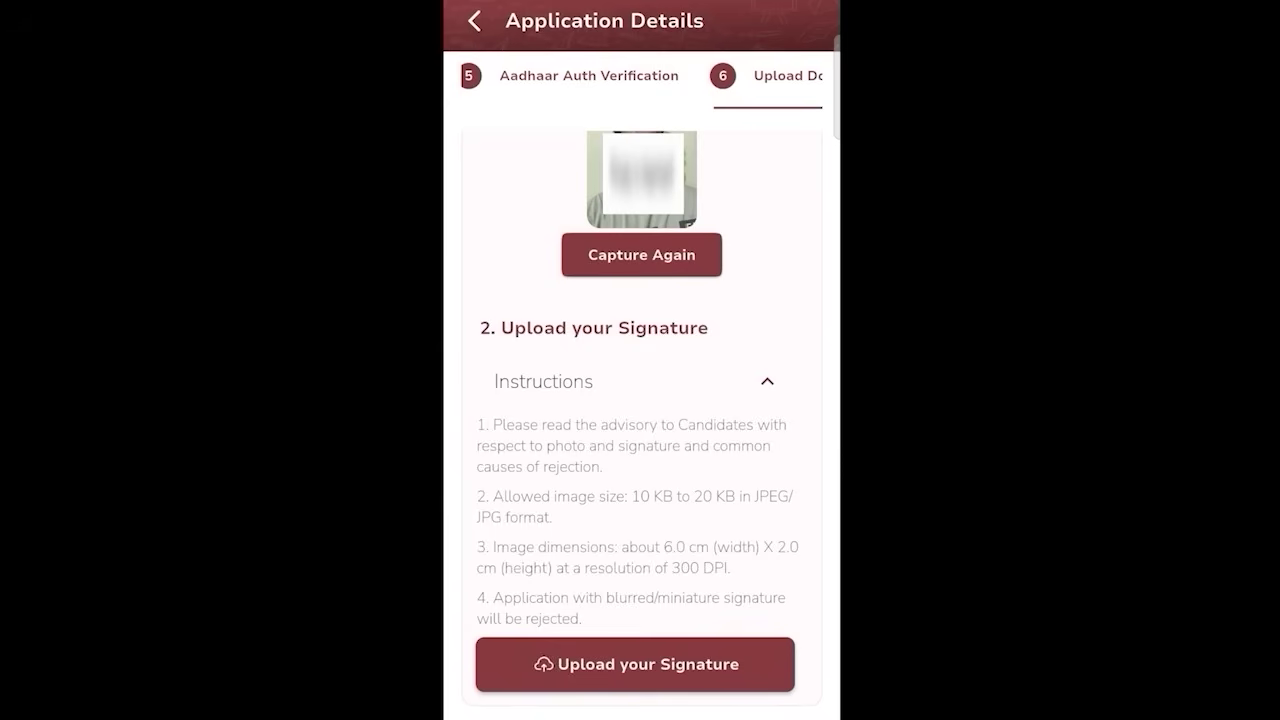
Check the photo and signature in the application, and save the form to continue to the declaration
mouse_move(766, 622)
mouse_down()
mouse_move(500, 662)
mouse_move(768, 702)
mouse_move(770, 622)
mouse_up()
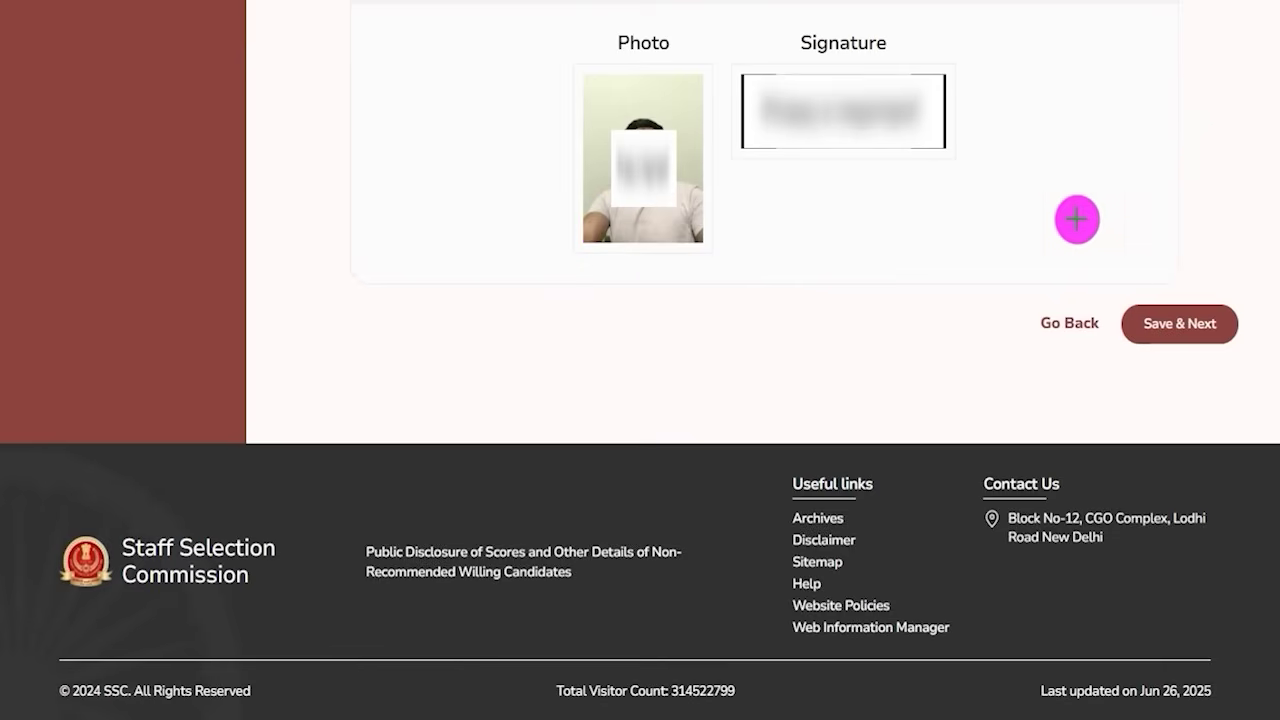
drag(802, 320, 1012, 325)
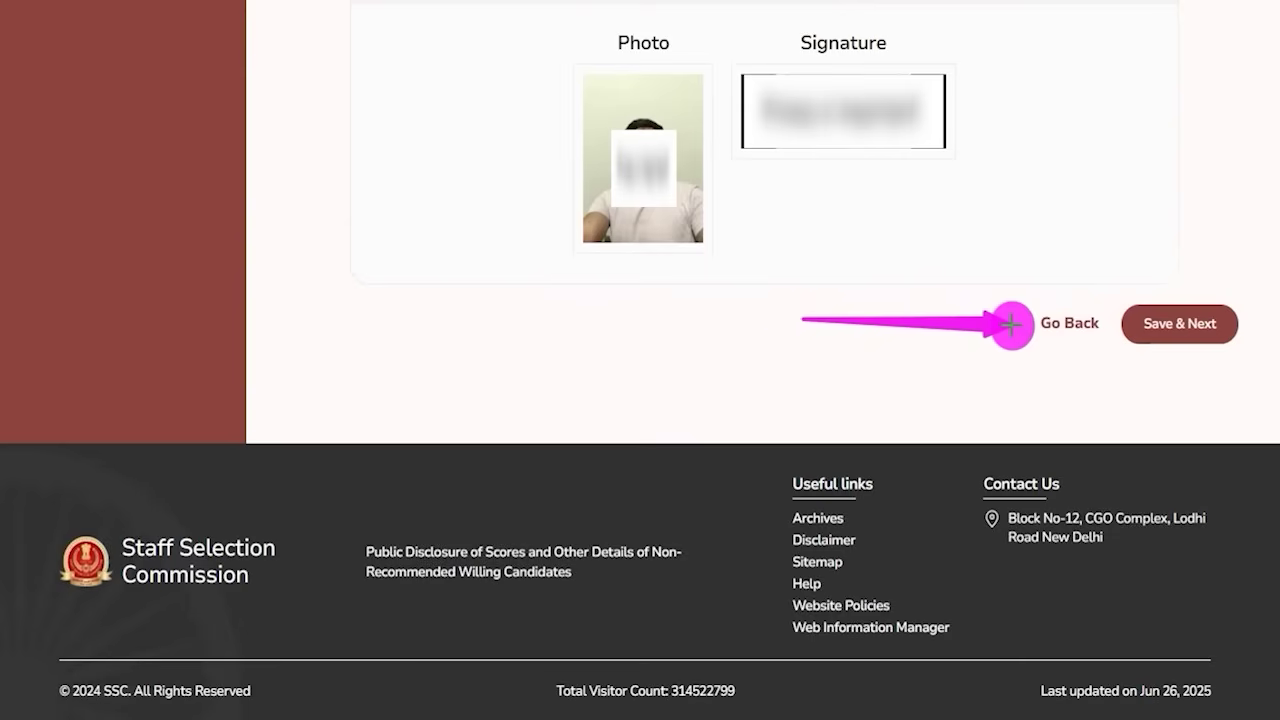
drag(1220, 120, 1185, 272)
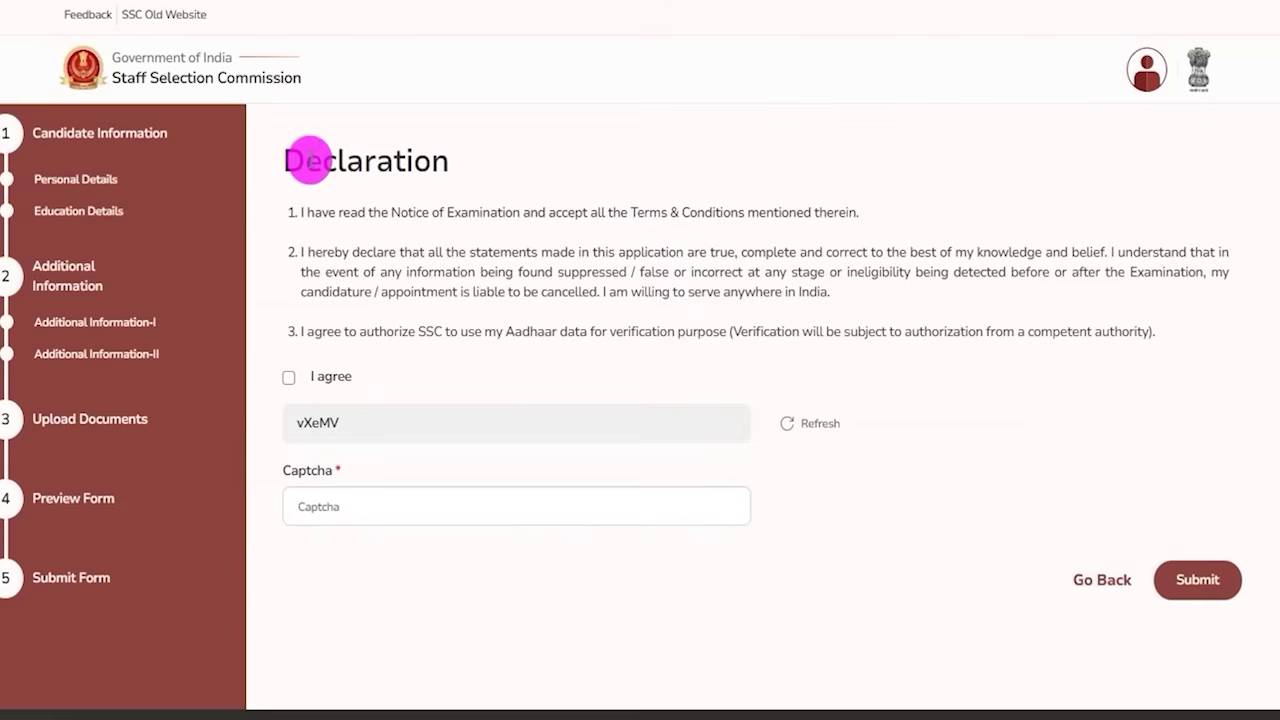
Agree to the declaration, go over the captcha field, and submit the application form
drag(305, 160, 432, 160)
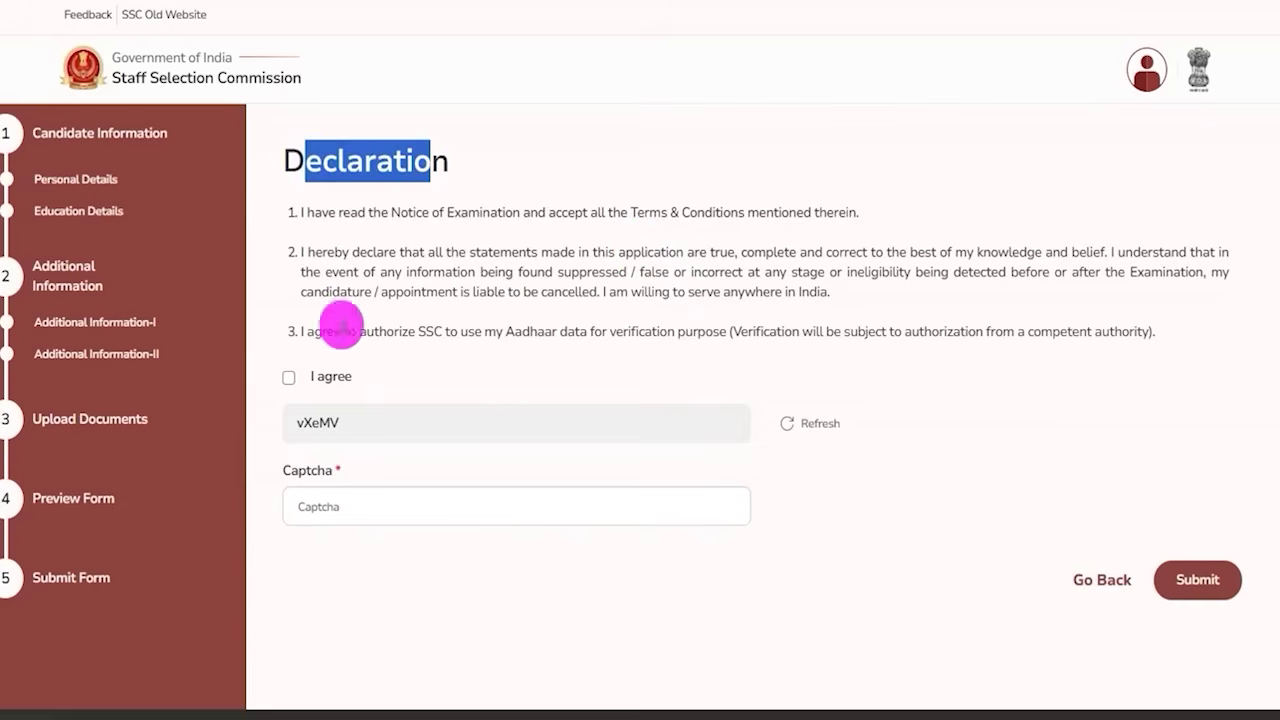
click(290, 380)
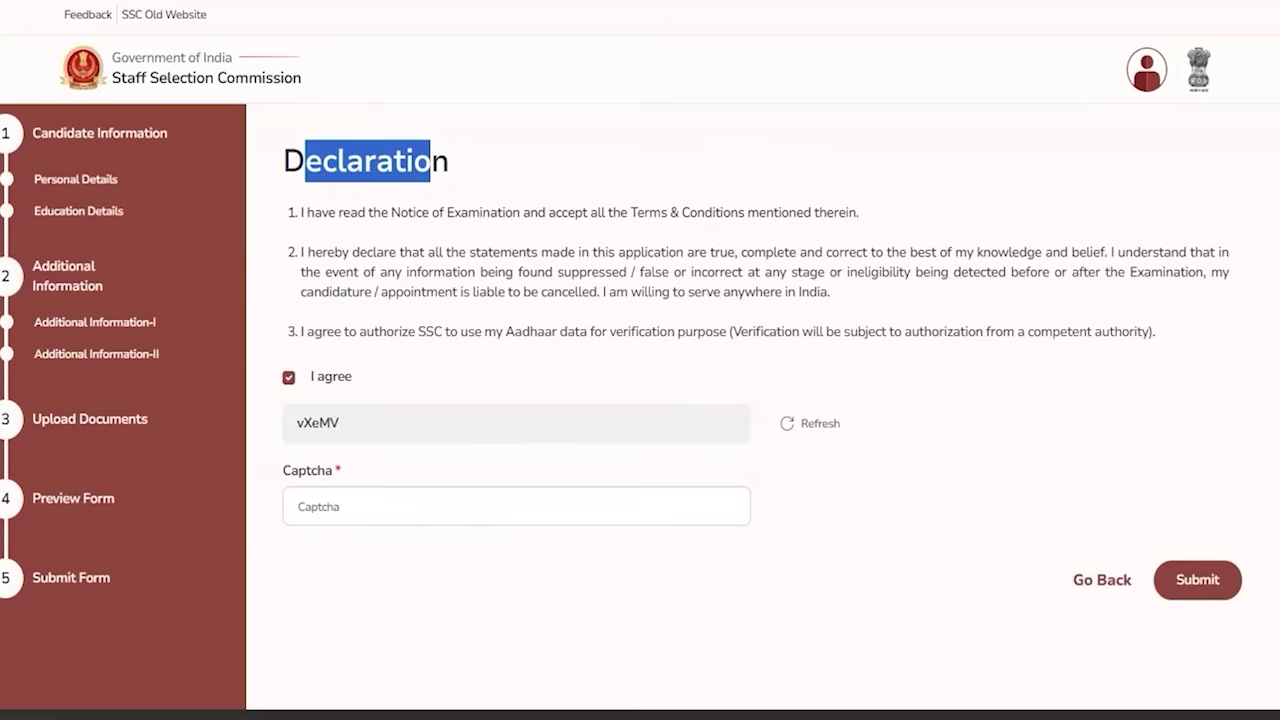
drag(376, 420, 448, 378)
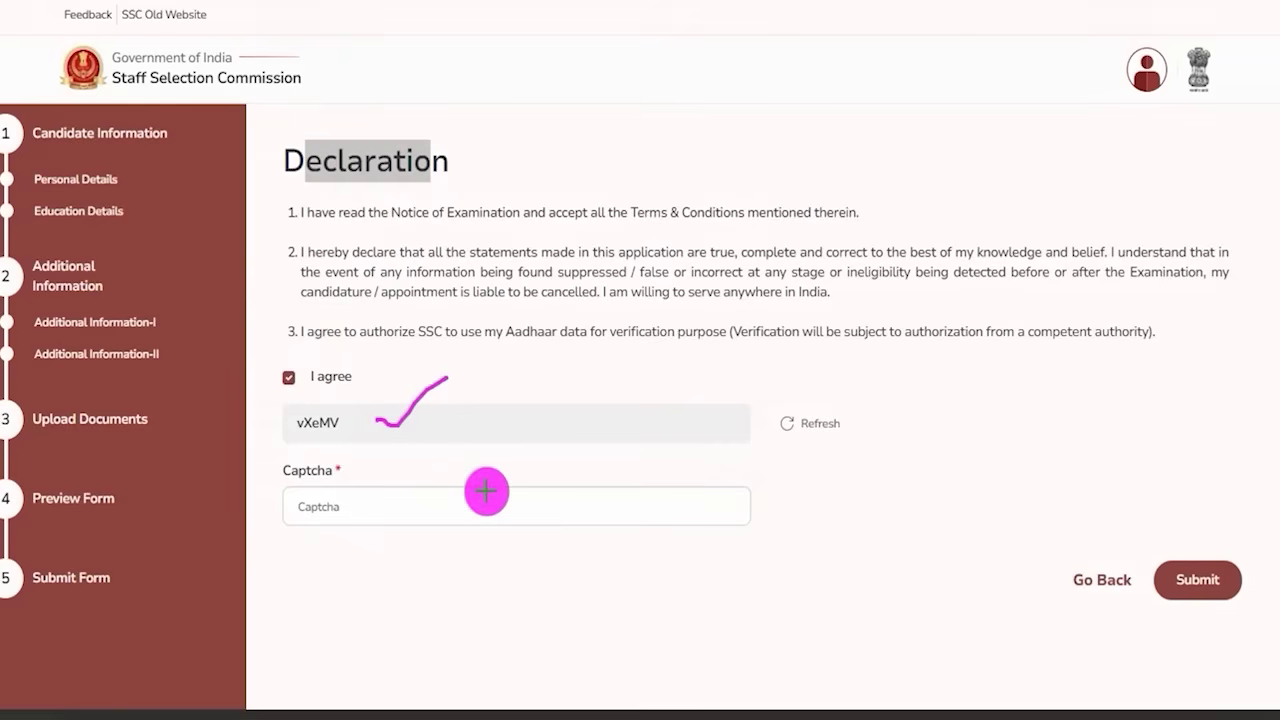
drag(493, 506, 568, 466)
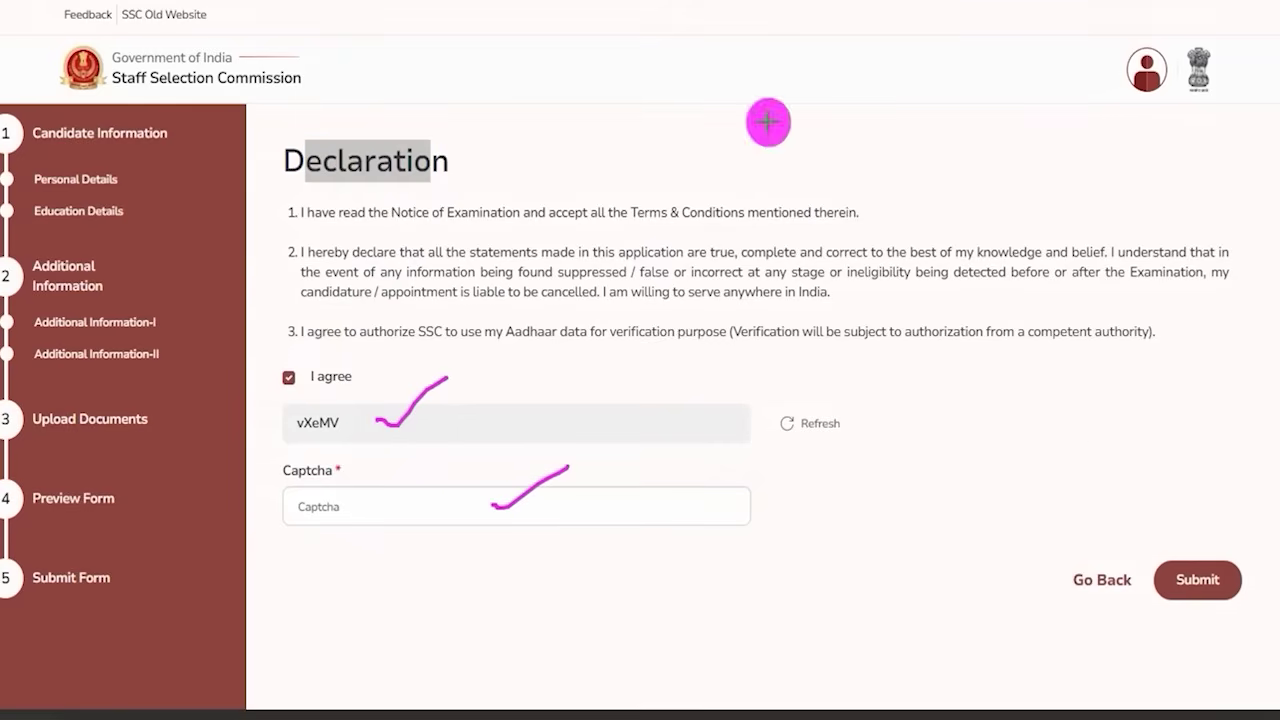
mouse_move(1218, 318)
mouse_down()
mouse_move(1222, 448)
mouse_move(1200, 553)
mouse_up()
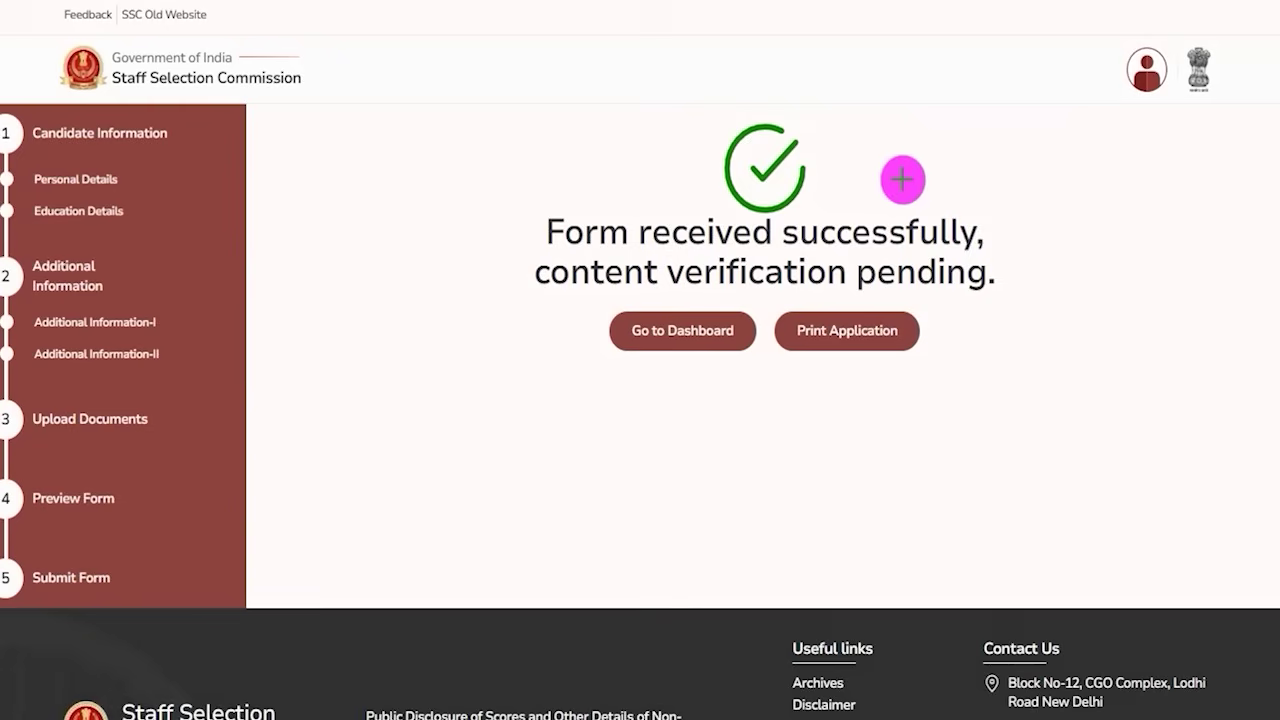
Review the form submission confirmation and its options to print the application or go to the dashboard
drag(902, 178, 952, 134)
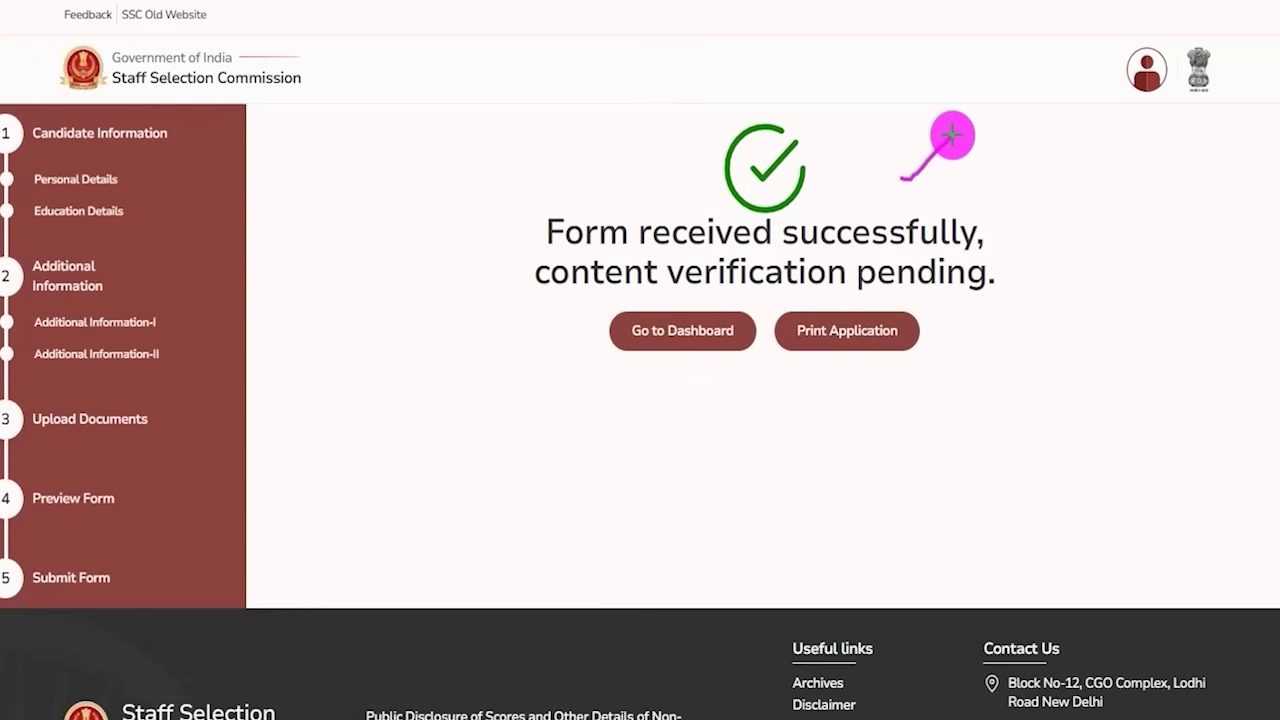
drag(977, 188, 1031, 157)
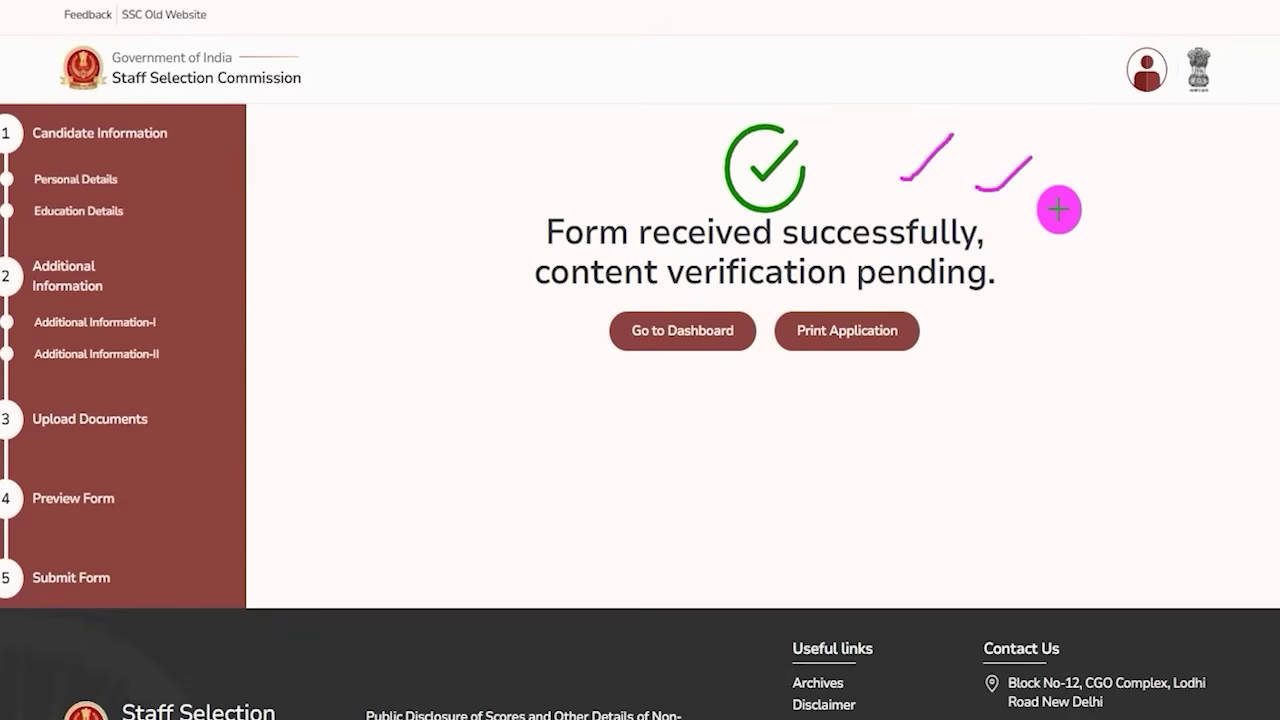
drag(1023, 280, 1073, 240)
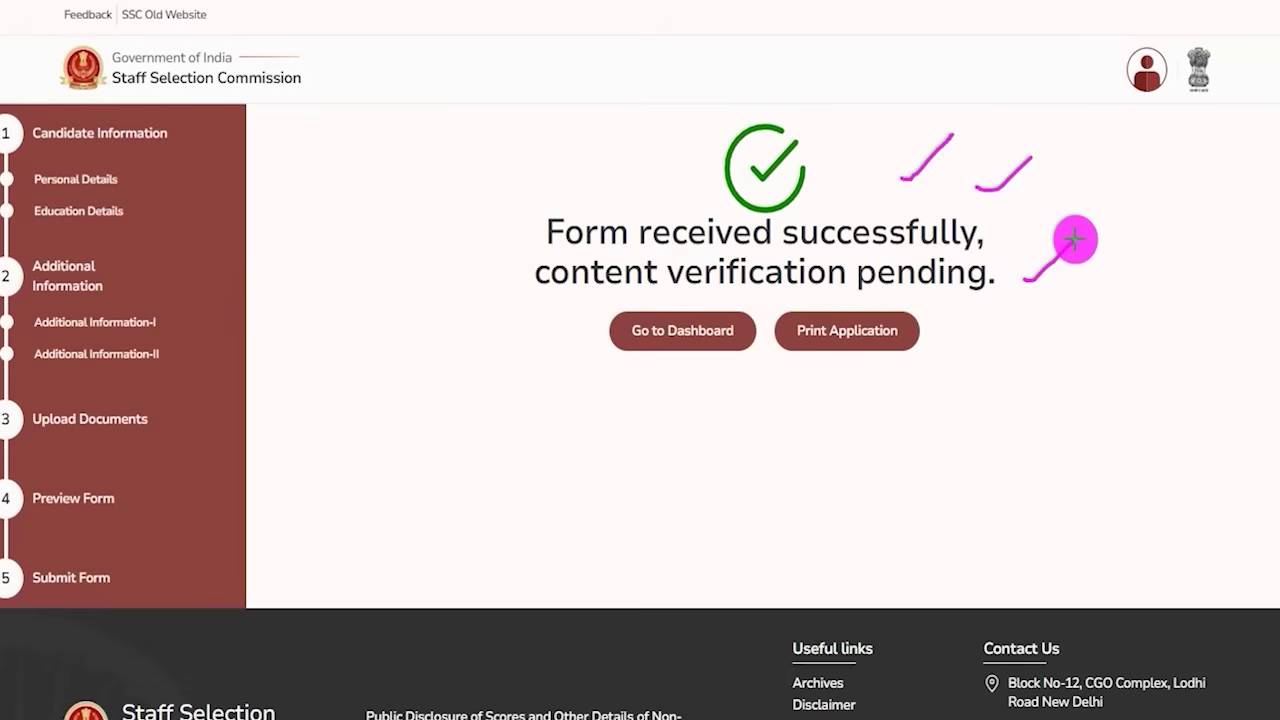
drag(1162, 326, 920, 332)
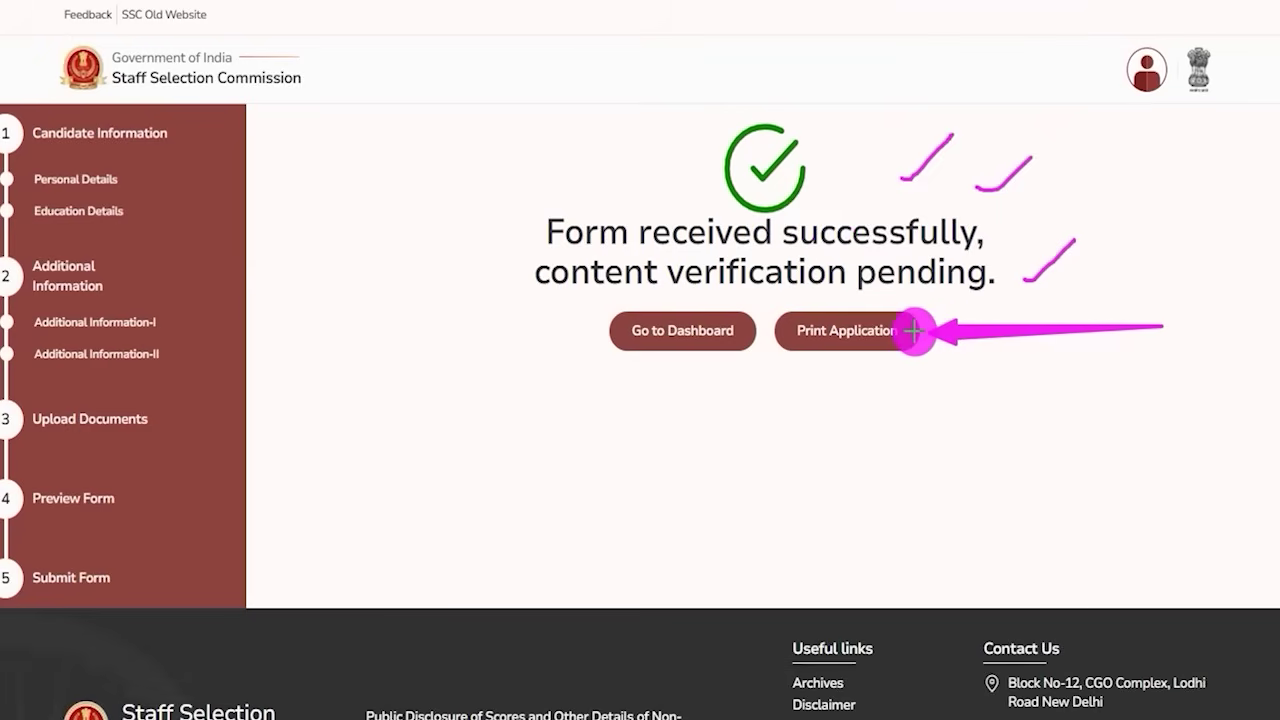
drag(390, 335, 596, 335)
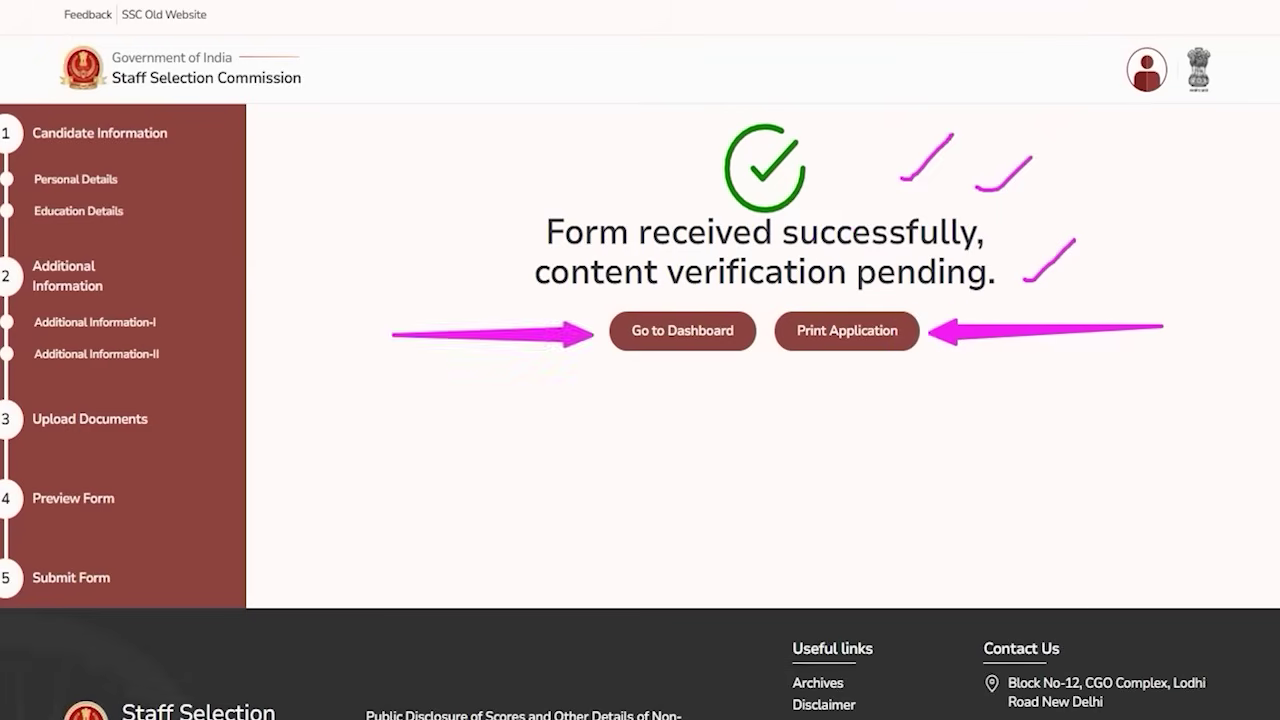
key(e)
drag(365, 334, 600, 336)
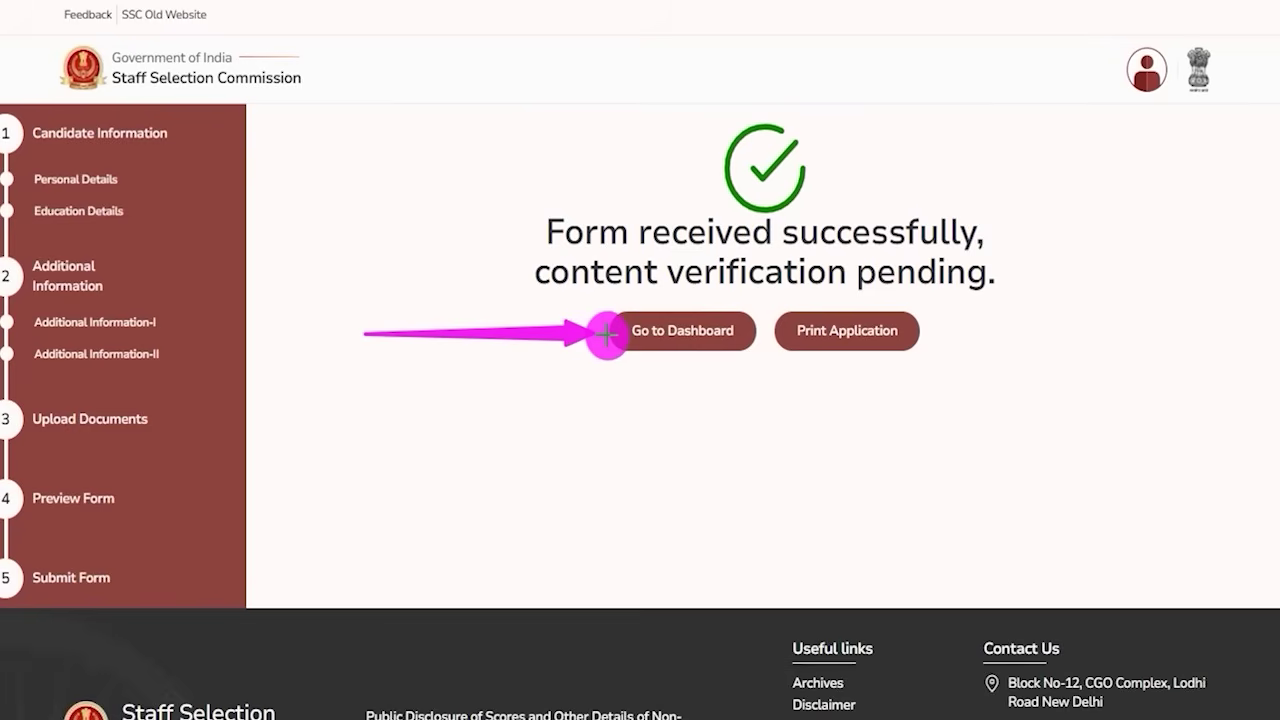
click(612, 331)
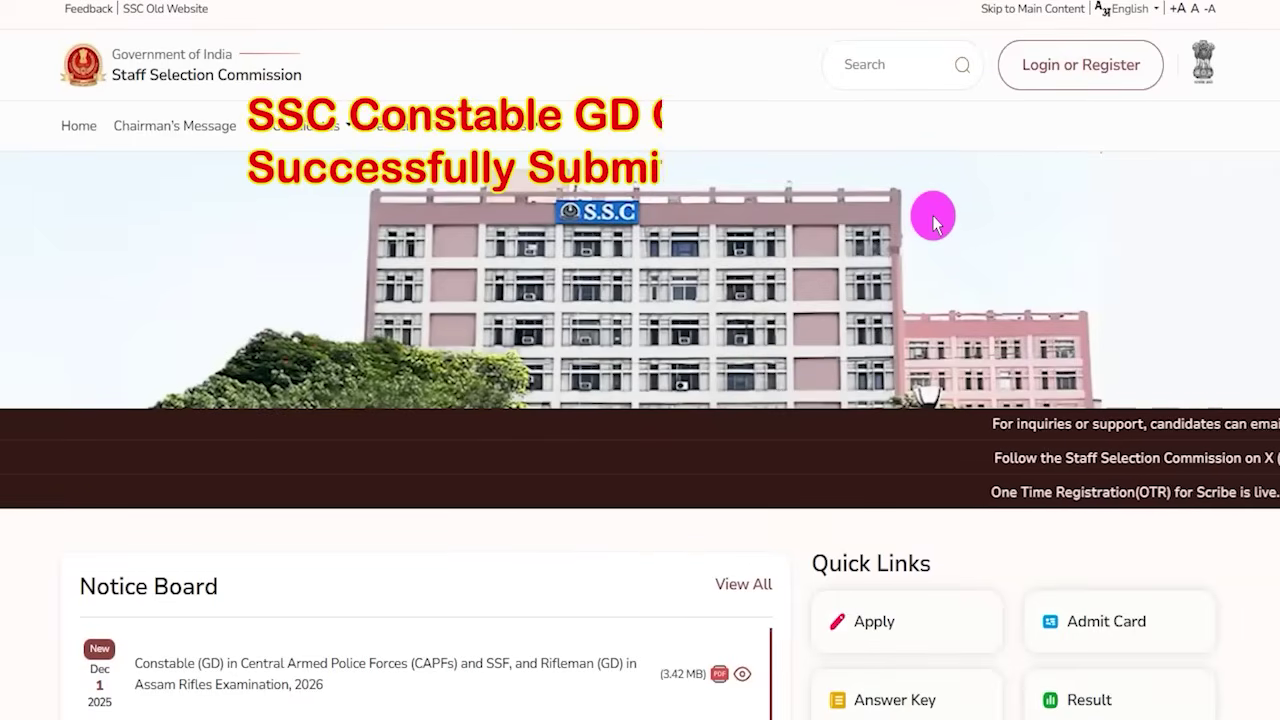
scroll(922, 343, down, 6)
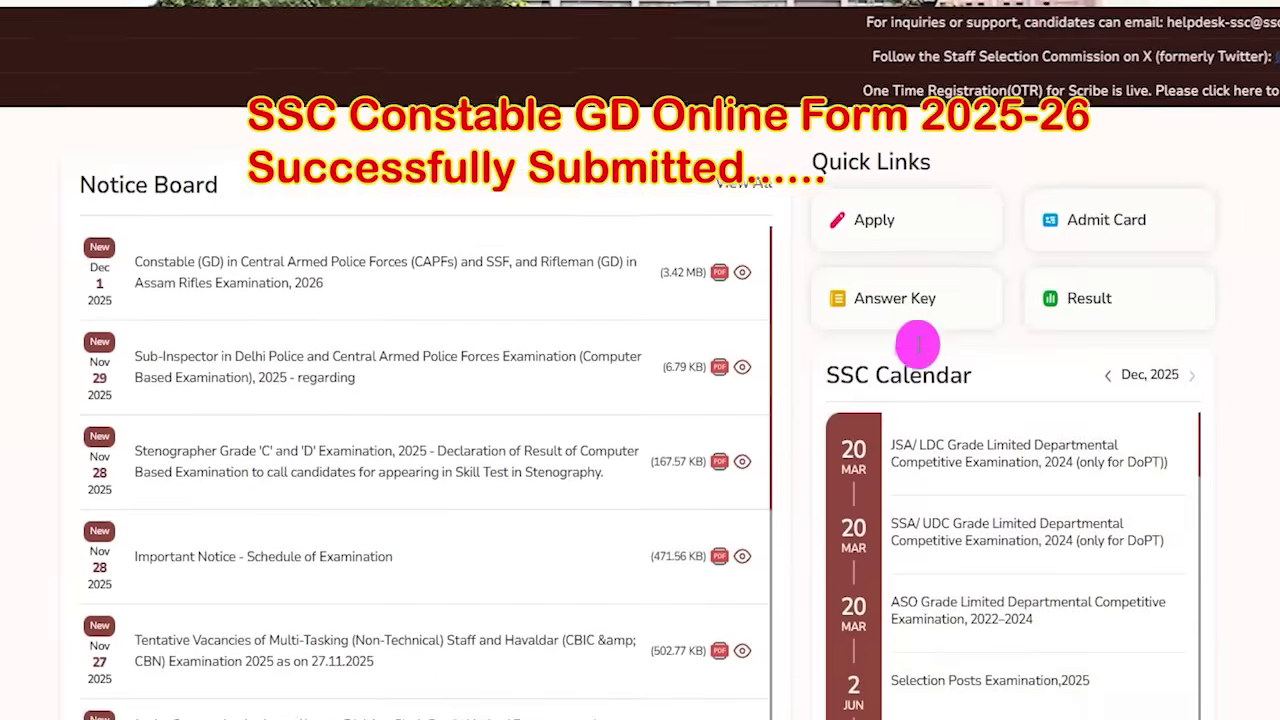
scroll(795, 458, down, 7)
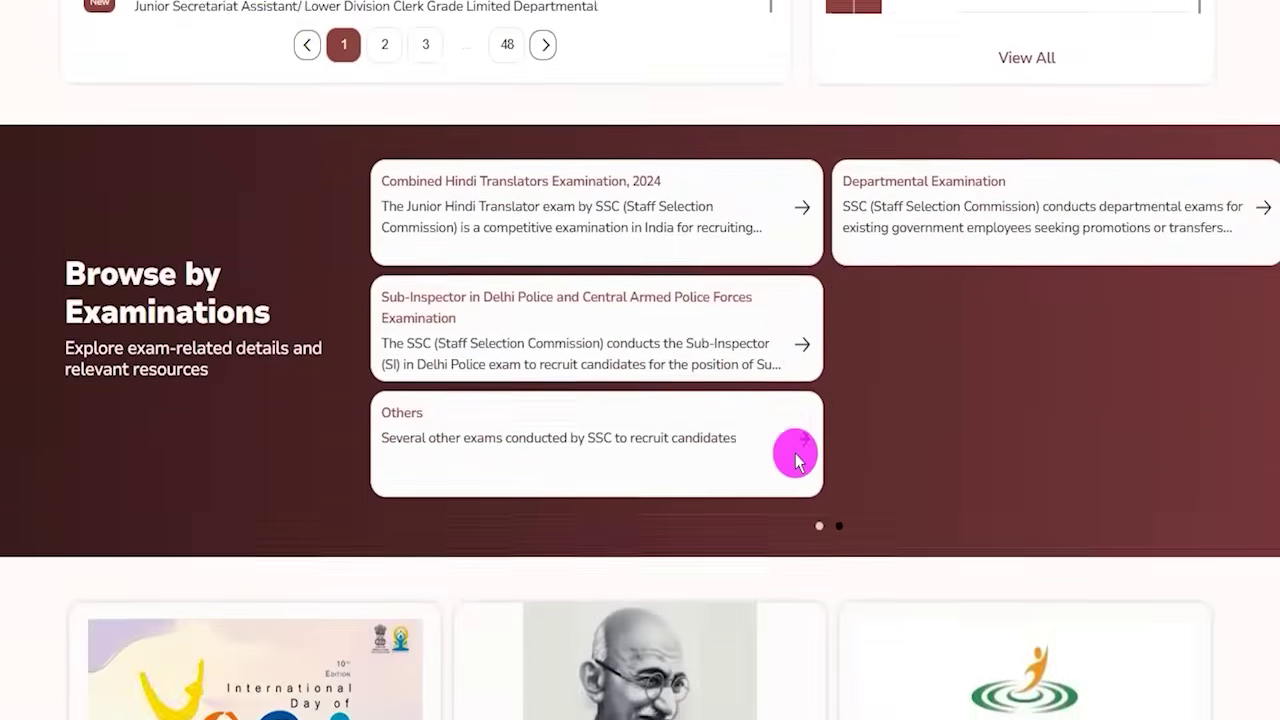
scroll(795, 458, up, 7)
scroll(795, 458, up, 6)
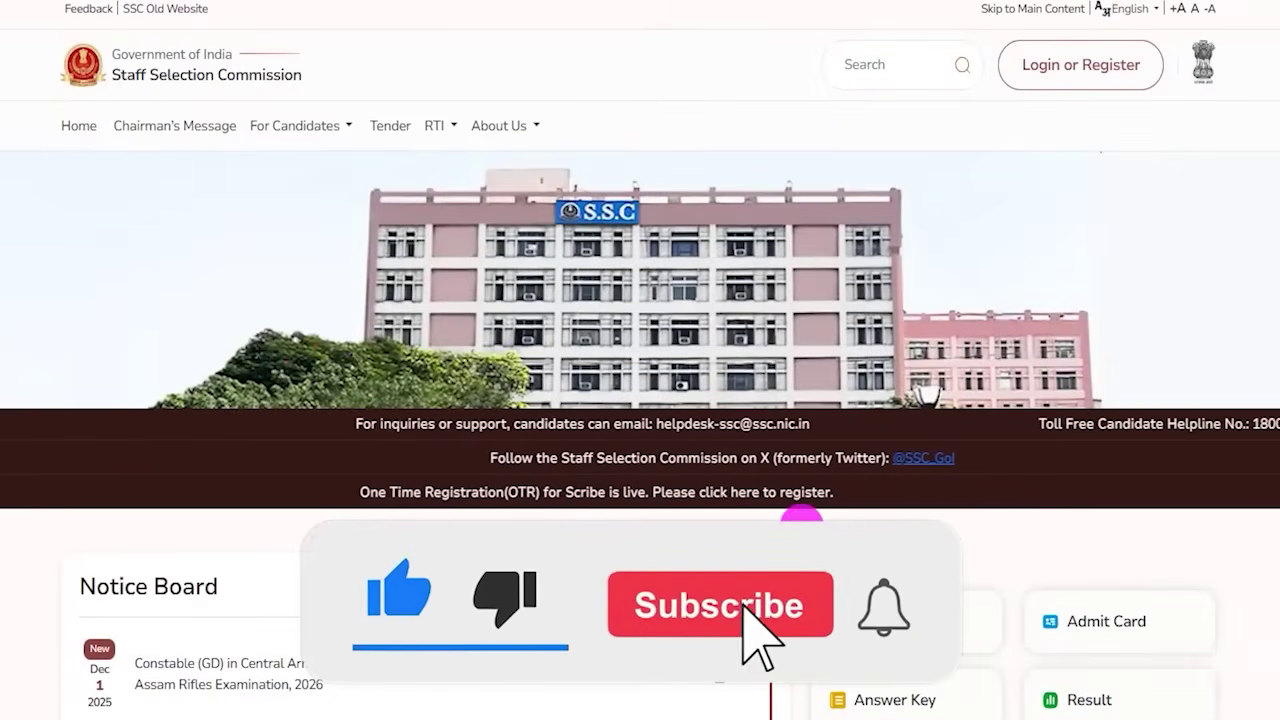
scroll(640, 360, down, 3)
scroll(640, 360, up, 3)
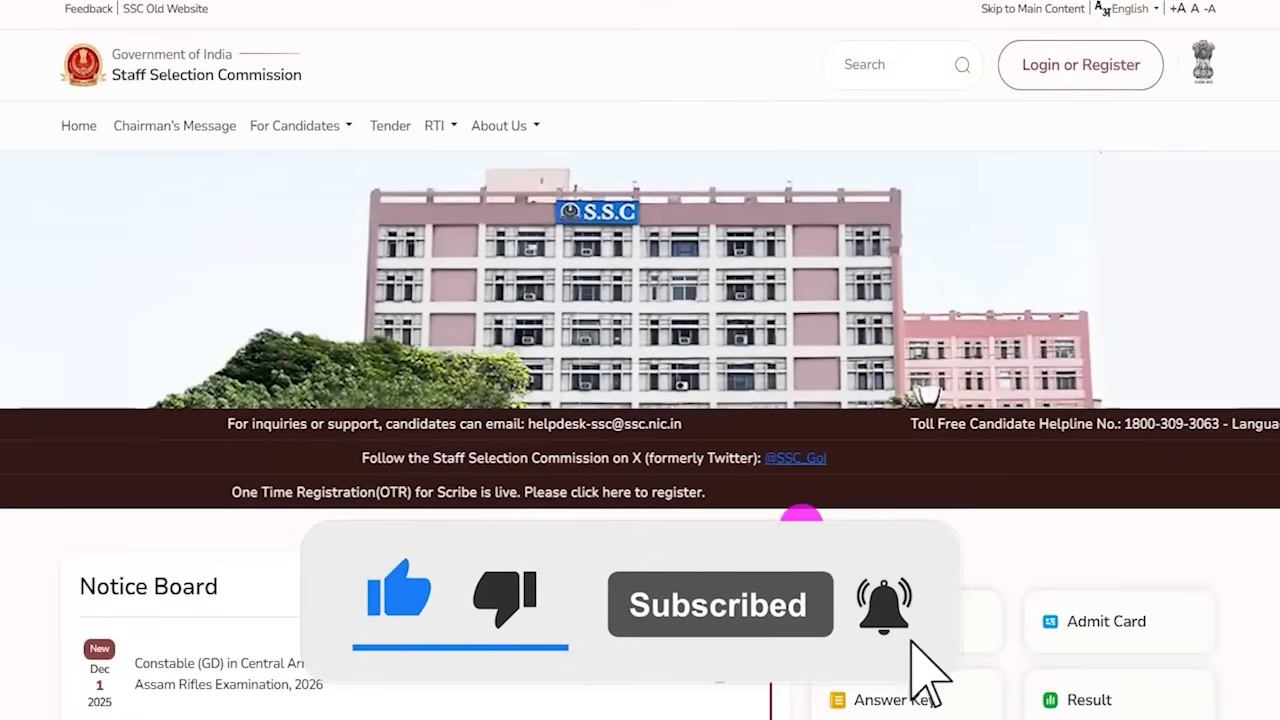